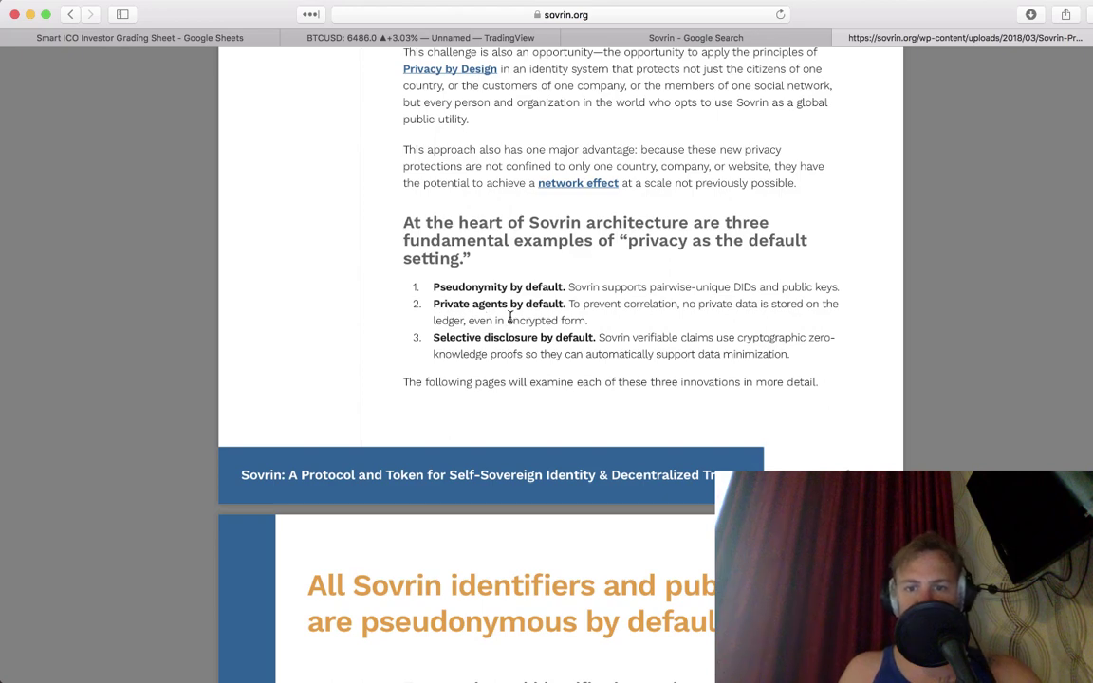
Step: Read the Sovrin whitepaper past the selective disclosure and zero-knowledge proof pages to 'The Impact'
{"action": "scroll", "coordinate": [510, 318], "scroll_direction": "down", "scroll_amount": 1}
{"action": "scroll", "coordinate": [510, 318], "scroll_direction": "down", "scroll_amount": 10}
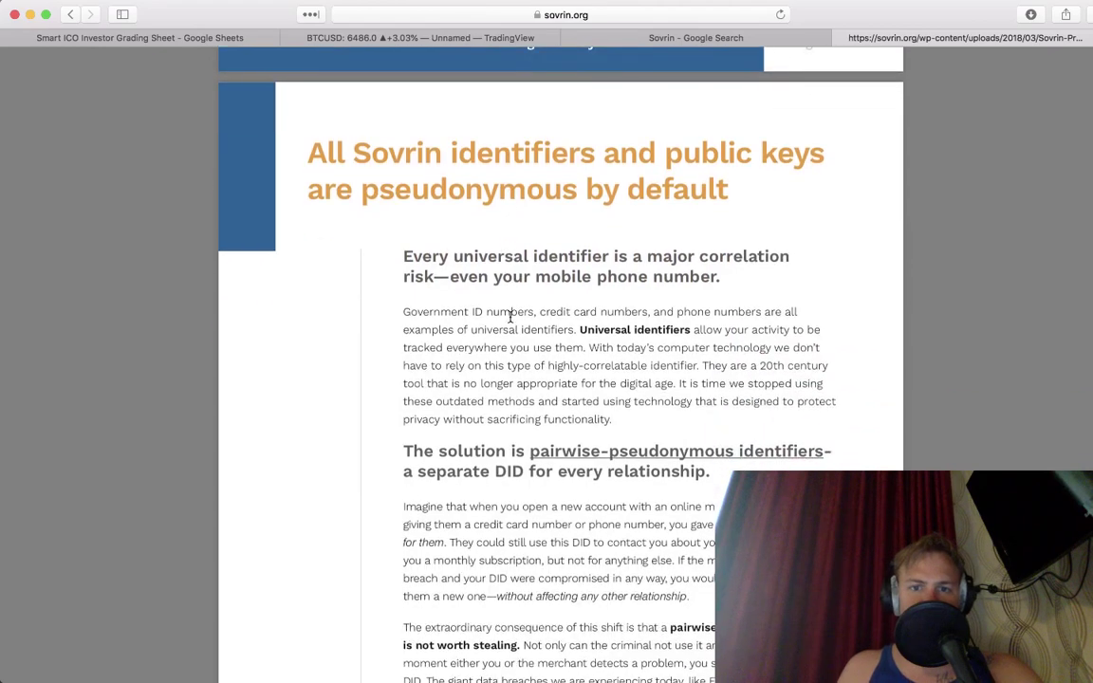
{"action": "scroll", "coordinate": [509, 318], "scroll_direction": "down", "scroll_amount": 4}
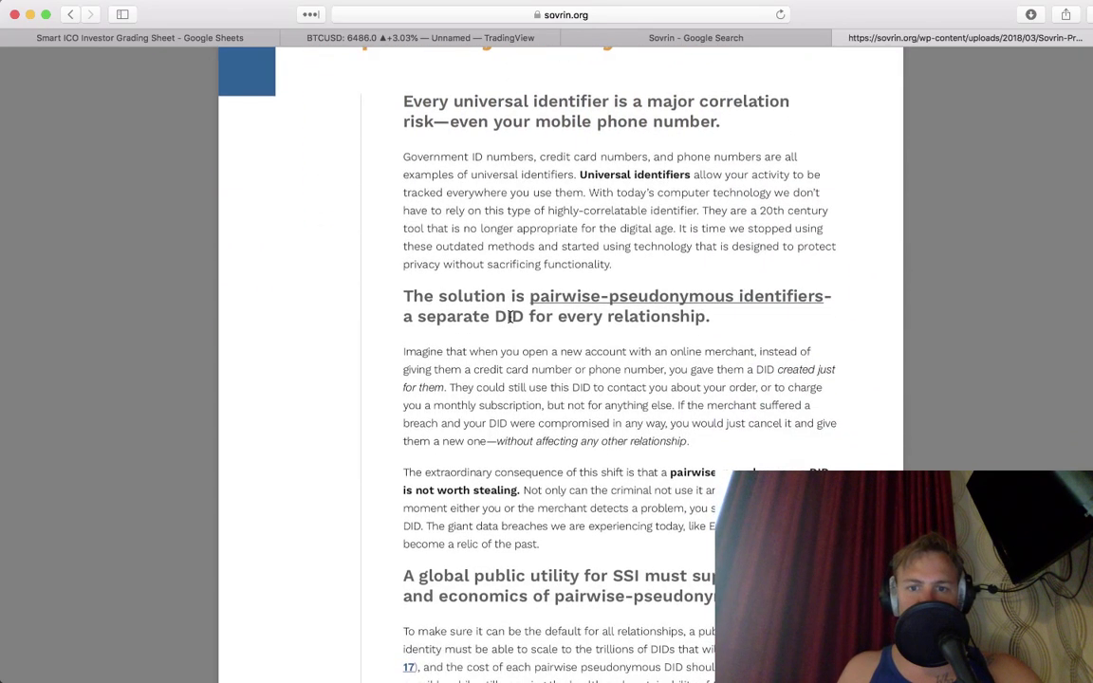
{"action": "scroll", "coordinate": [509, 318], "scroll_direction": "down", "scroll_amount": 16}
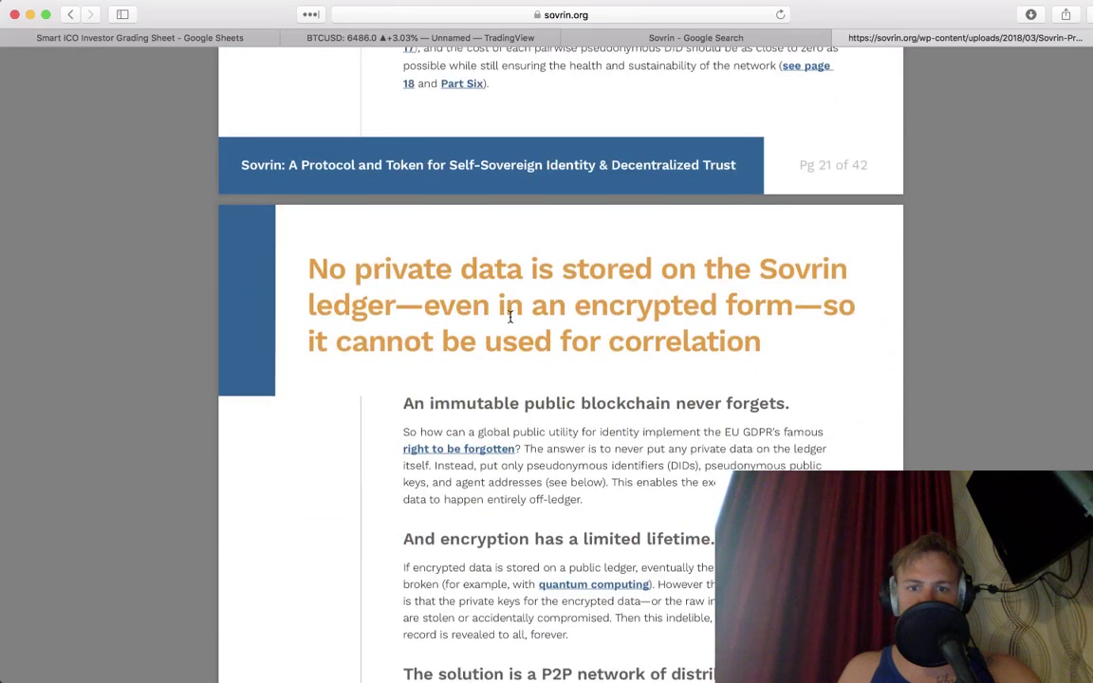
{"action": "scroll", "coordinate": [509, 317], "scroll_direction": "down", "scroll_amount": 4}
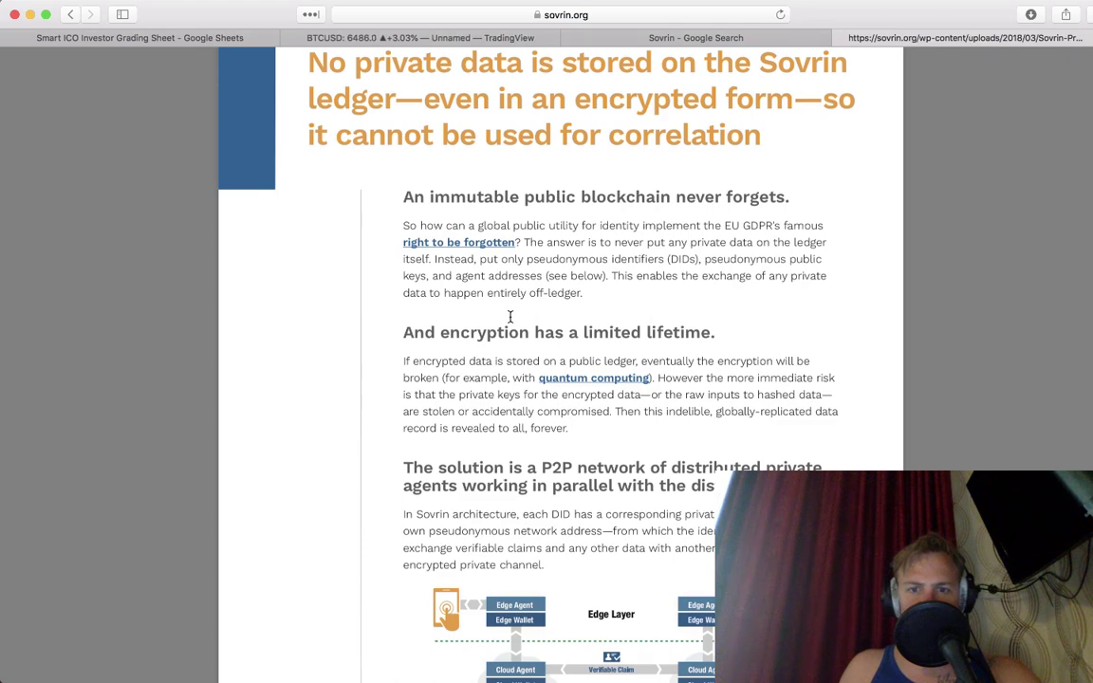
{"action": "scroll", "coordinate": [510, 317], "scroll_direction": "down", "scroll_amount": 5}
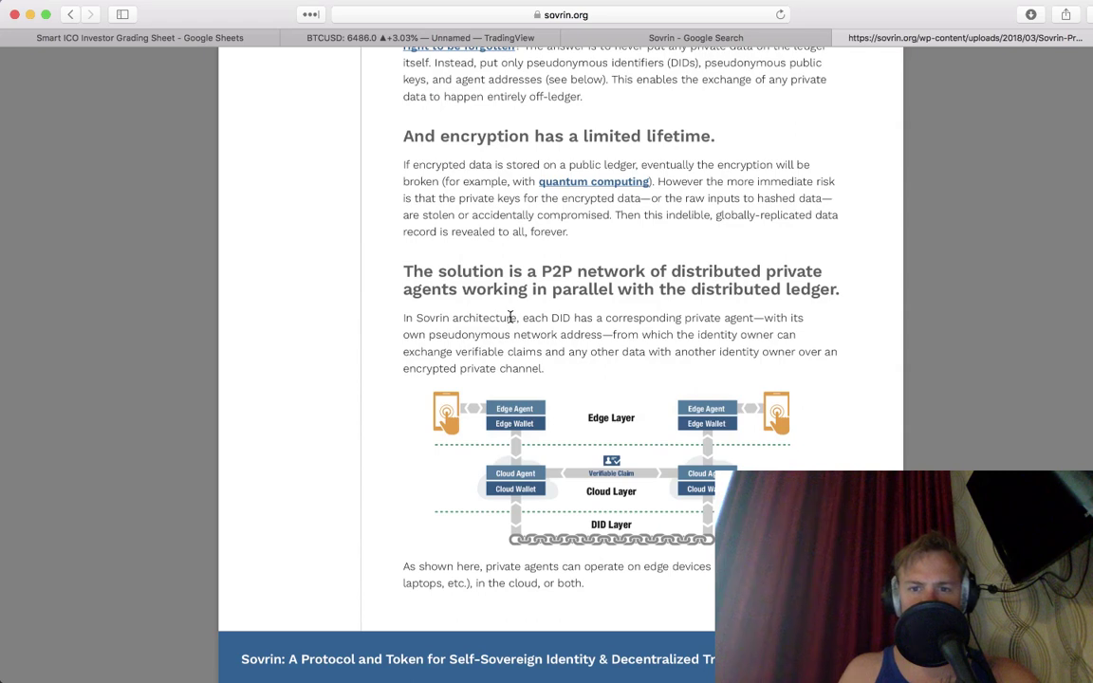
{"action": "scroll", "coordinate": [509, 316], "scroll_direction": "down", "scroll_amount": 2}
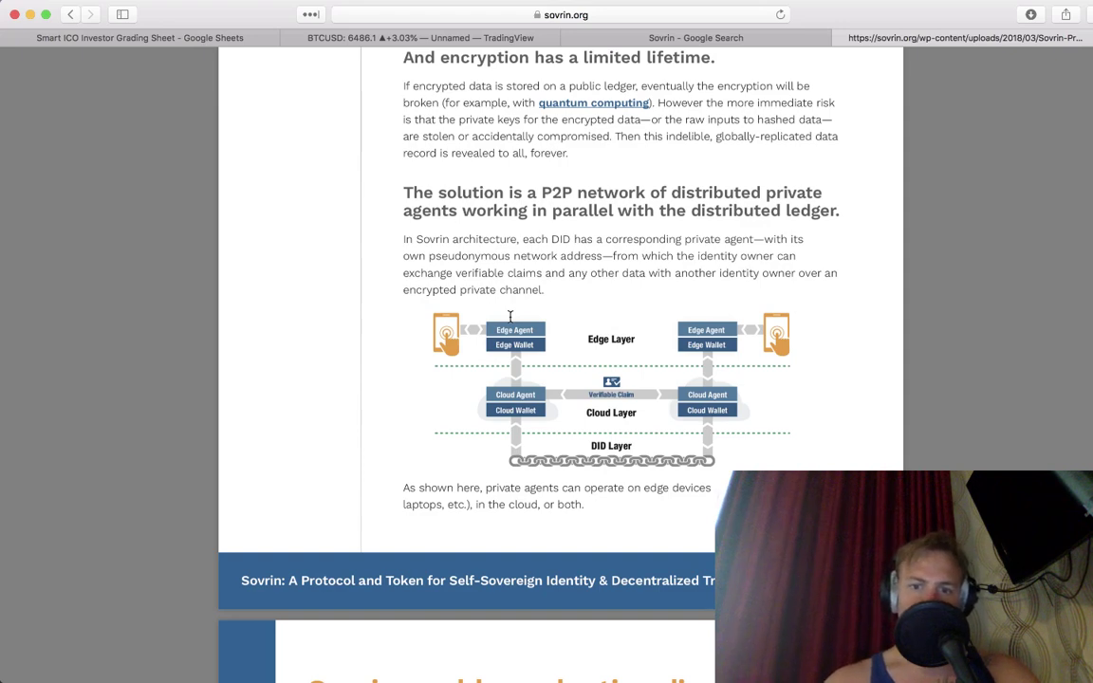
{"action": "scroll", "coordinate": [509, 316], "scroll_direction": "down", "scroll_amount": 5}
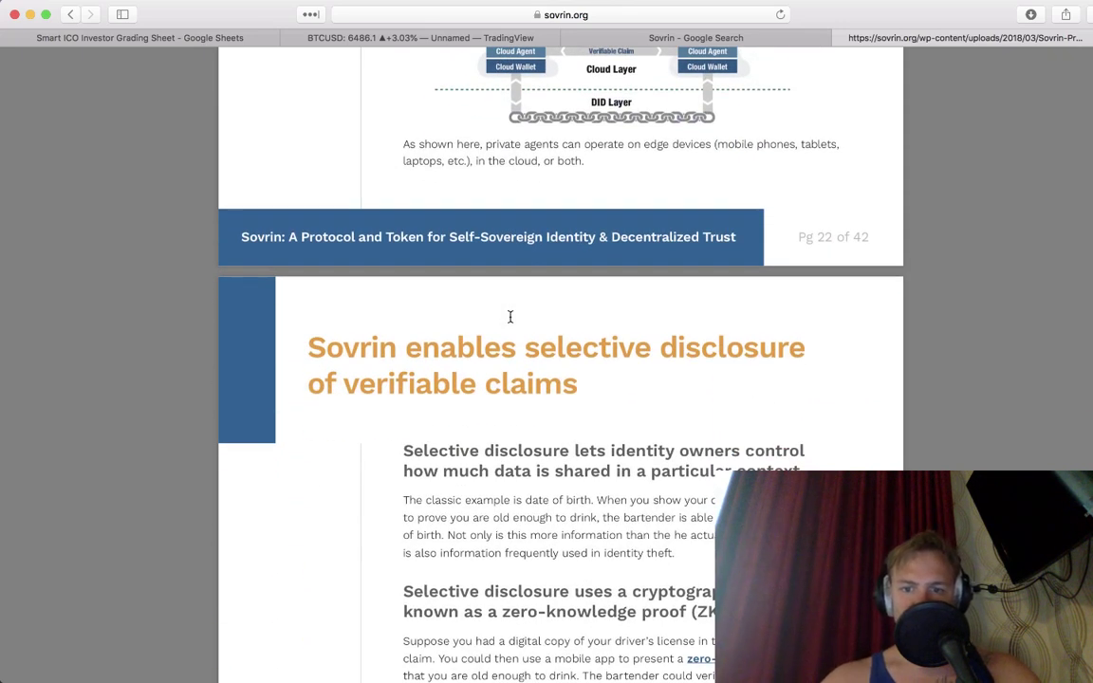
{"action": "scroll", "coordinate": [509, 316], "scroll_direction": "down", "scroll_amount": 5}
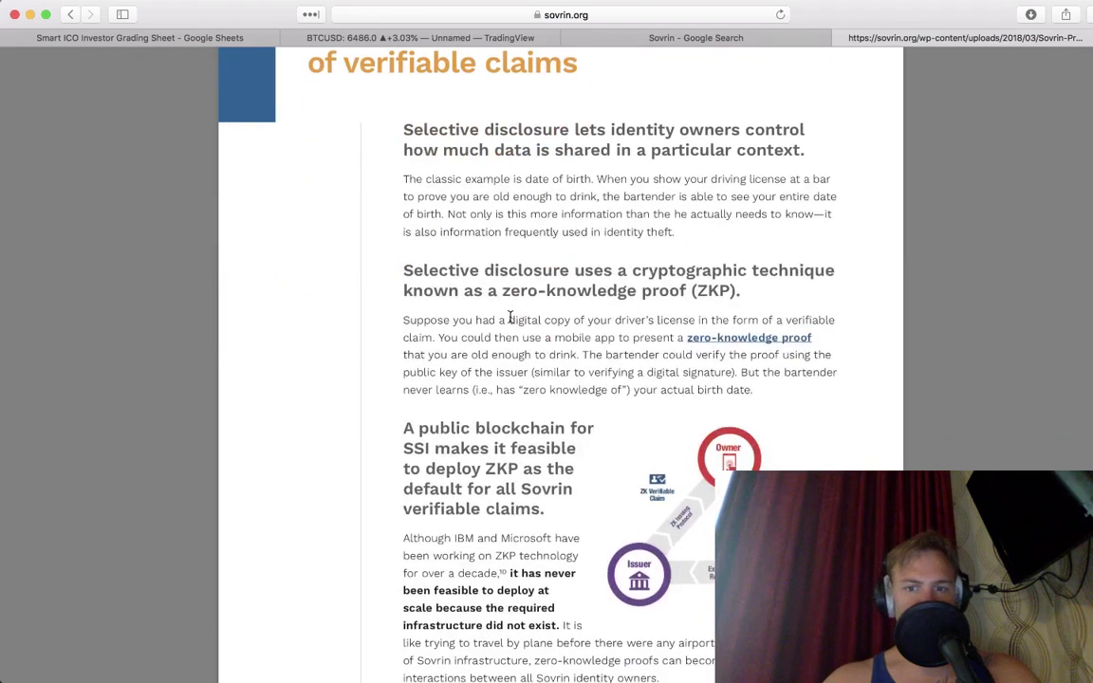
{"action": "scroll", "coordinate": [509, 316], "scroll_direction": "down", "scroll_amount": 2}
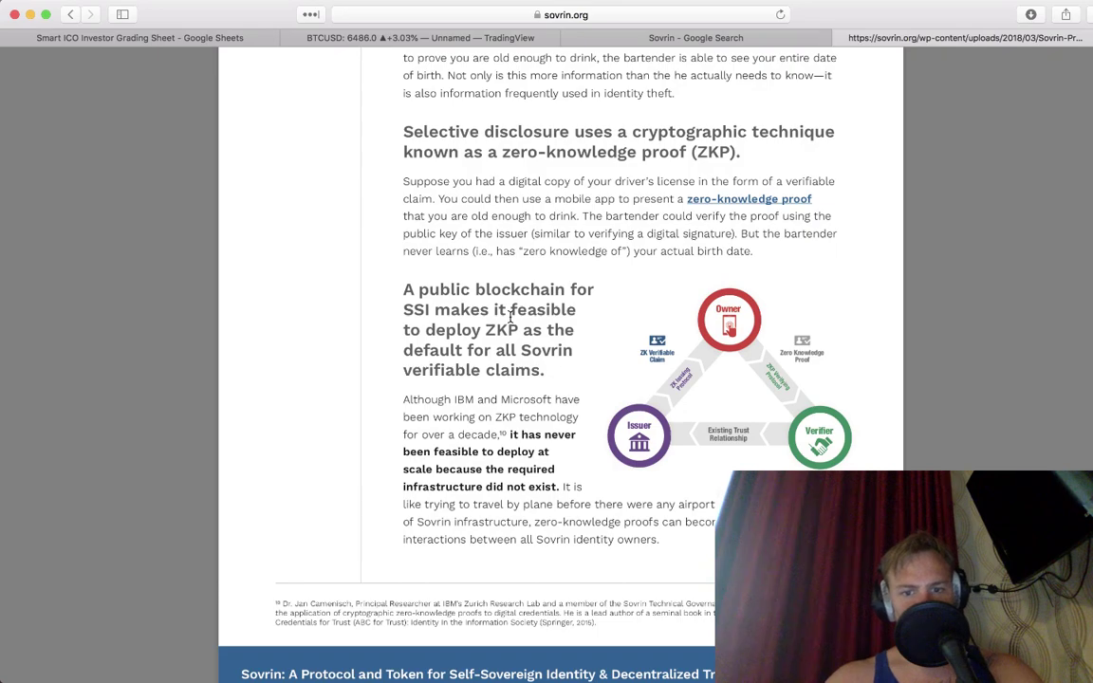
{"action": "scroll", "coordinate": [510, 316], "scroll_direction": "down", "scroll_amount": 4}
{"action": "scroll", "coordinate": [509, 316], "scroll_direction": "down", "scroll_amount": 20}
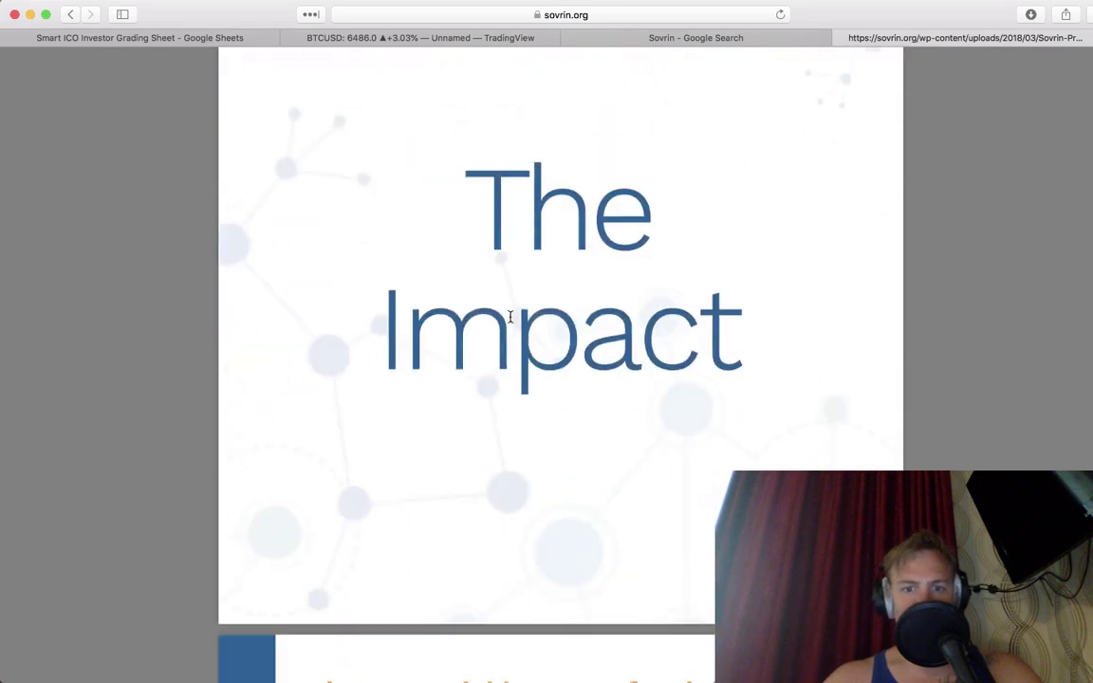
Step: Scroll through the Impact section of the whitepaper to Part Six, 'The Token'
{"action": "scroll", "coordinate": [510, 316], "scroll_direction": "up", "scroll_amount": 4}
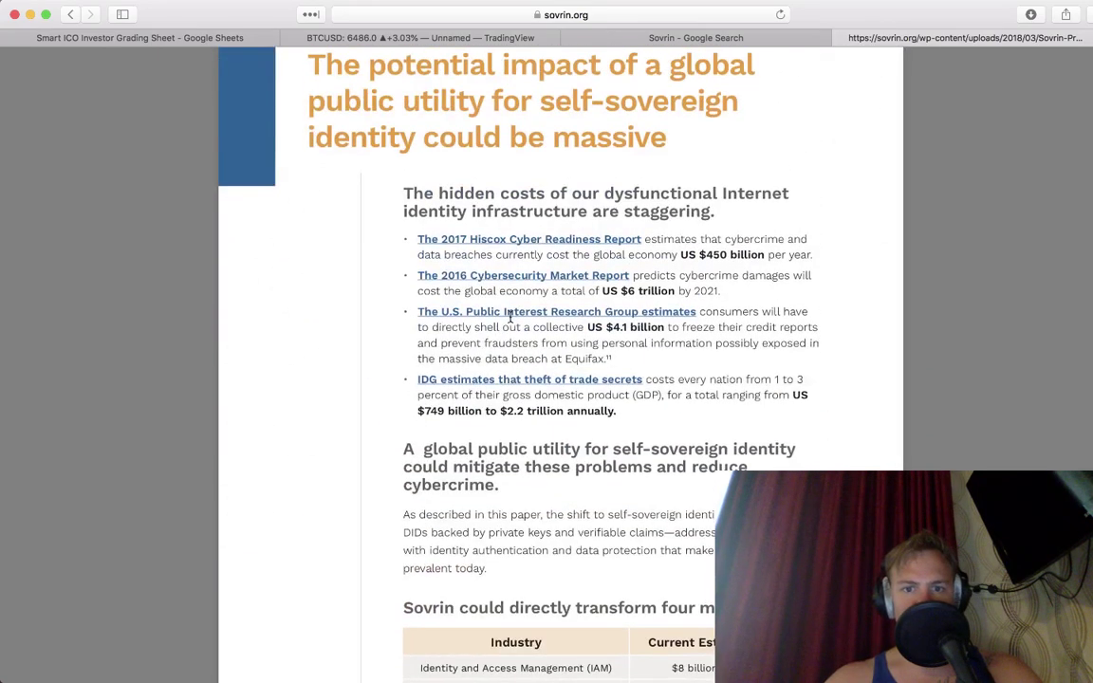
{"action": "scroll", "coordinate": [510, 315], "scroll_direction": "down", "scroll_amount": 15}
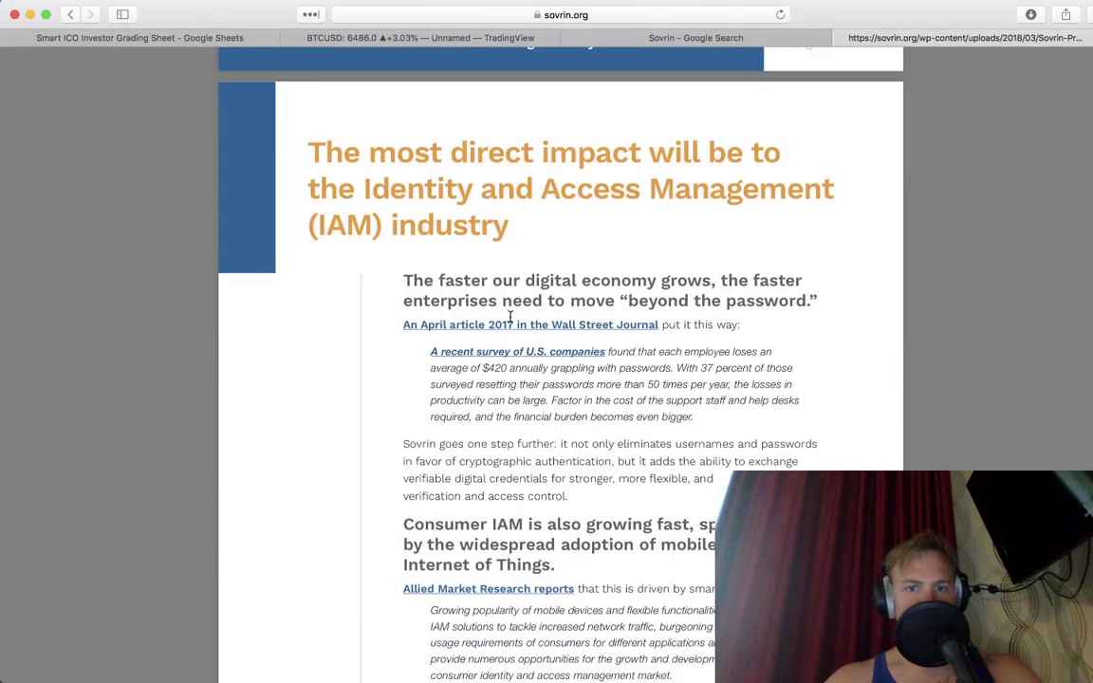
{"action": "scroll", "coordinate": [509, 315], "scroll_direction": "down", "scroll_amount": 12}
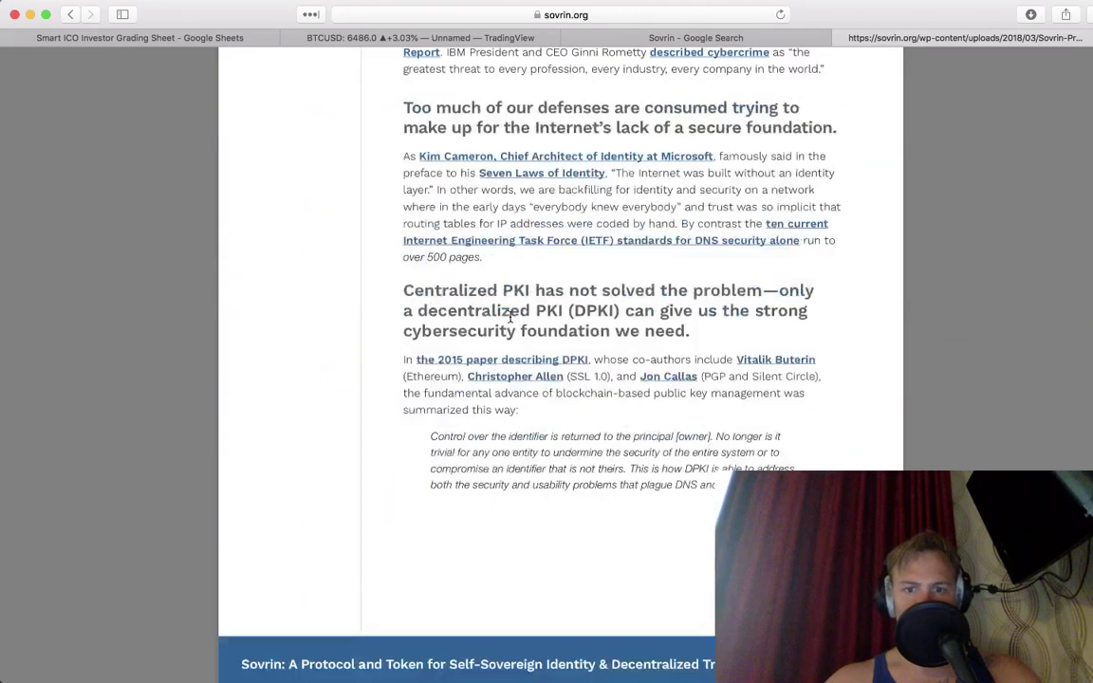
{"action": "scroll", "coordinate": [509, 316], "scroll_direction": "down", "scroll_amount": 4}
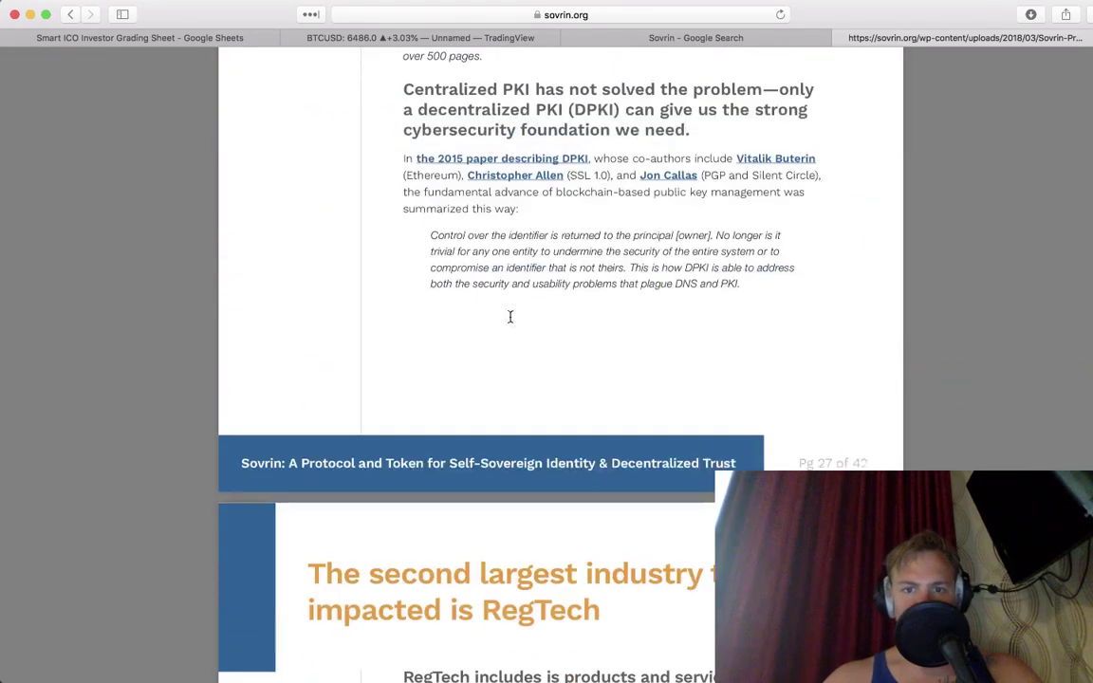
{"action": "scroll", "coordinate": [509, 316], "scroll_direction": "down", "scroll_amount": 8}
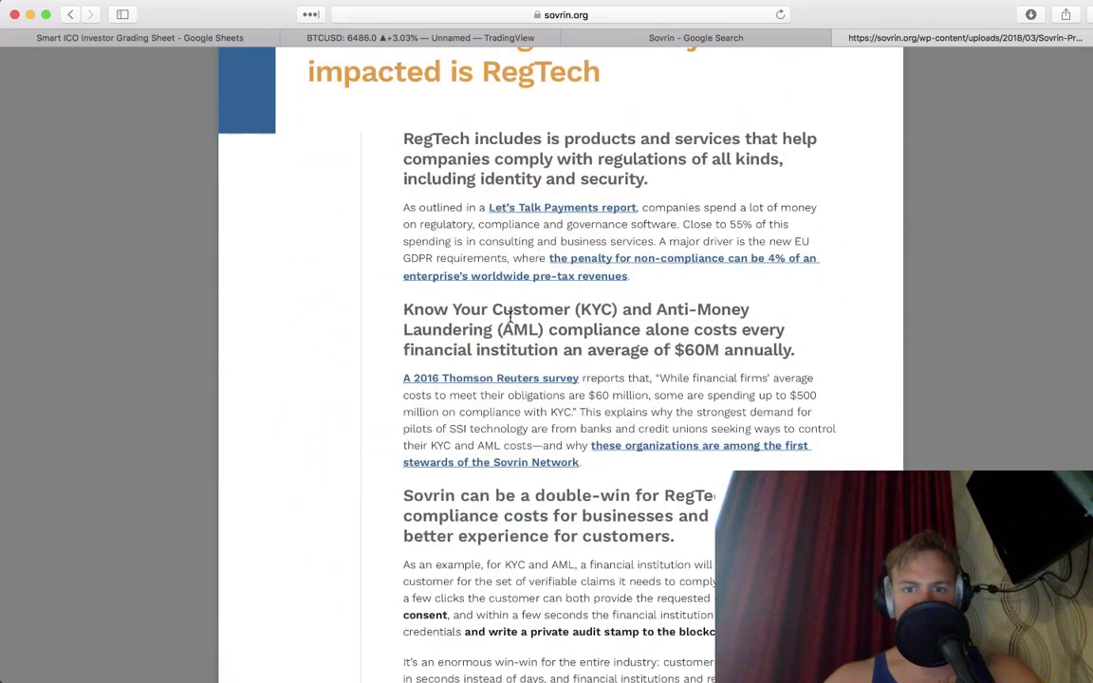
{"action": "scroll", "coordinate": [510, 316], "scroll_direction": "down", "scroll_amount": 16}
{"action": "scroll", "coordinate": [509, 316], "scroll_direction": "down", "scroll_amount": 15}
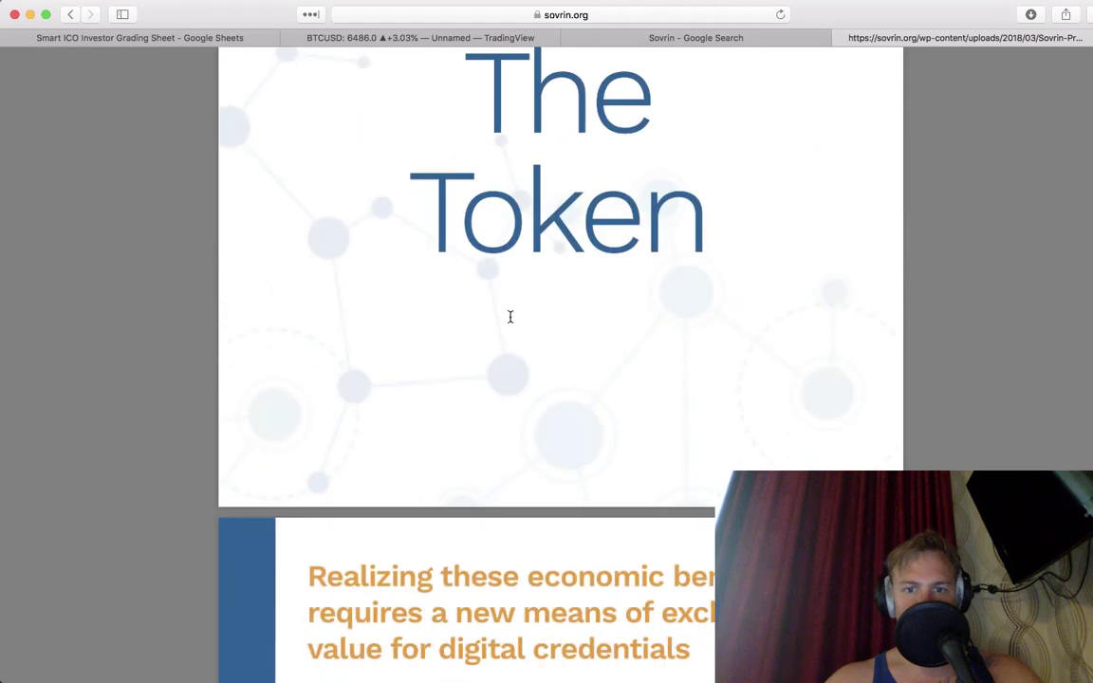
{"action": "scroll", "coordinate": [509, 316], "scroll_direction": "down", "scroll_amount": 8}
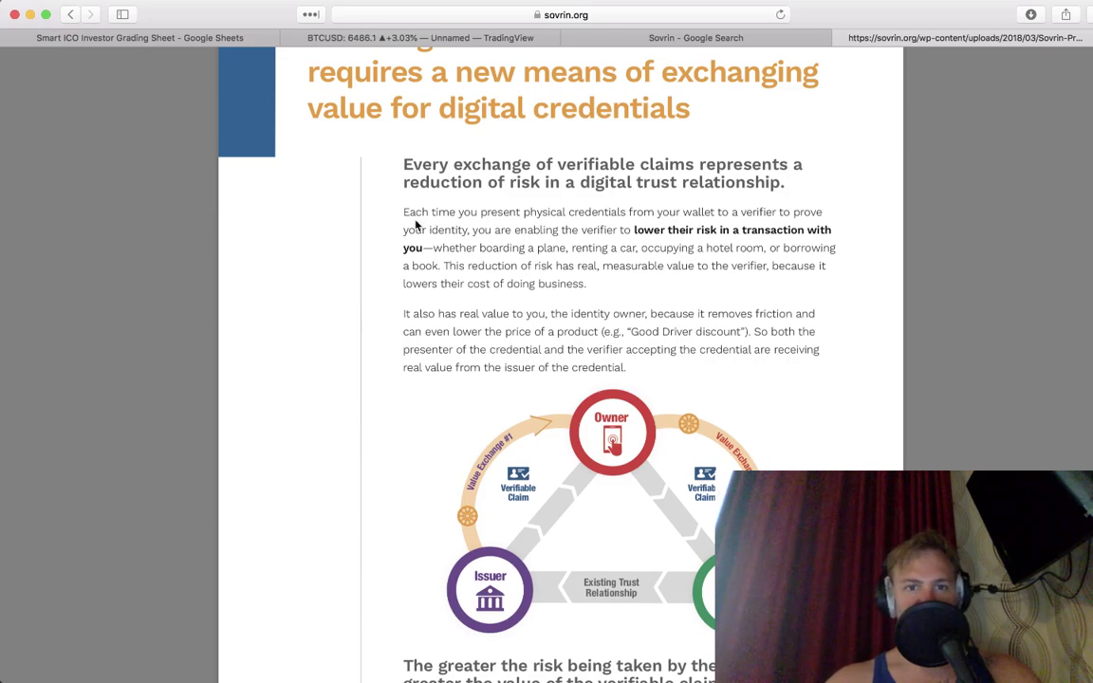
Step: Glance at the livestream chat, then open Telegram's Smart ICO Investor Announcements channel
{"action": "key", "text": "ctrl+Right"}
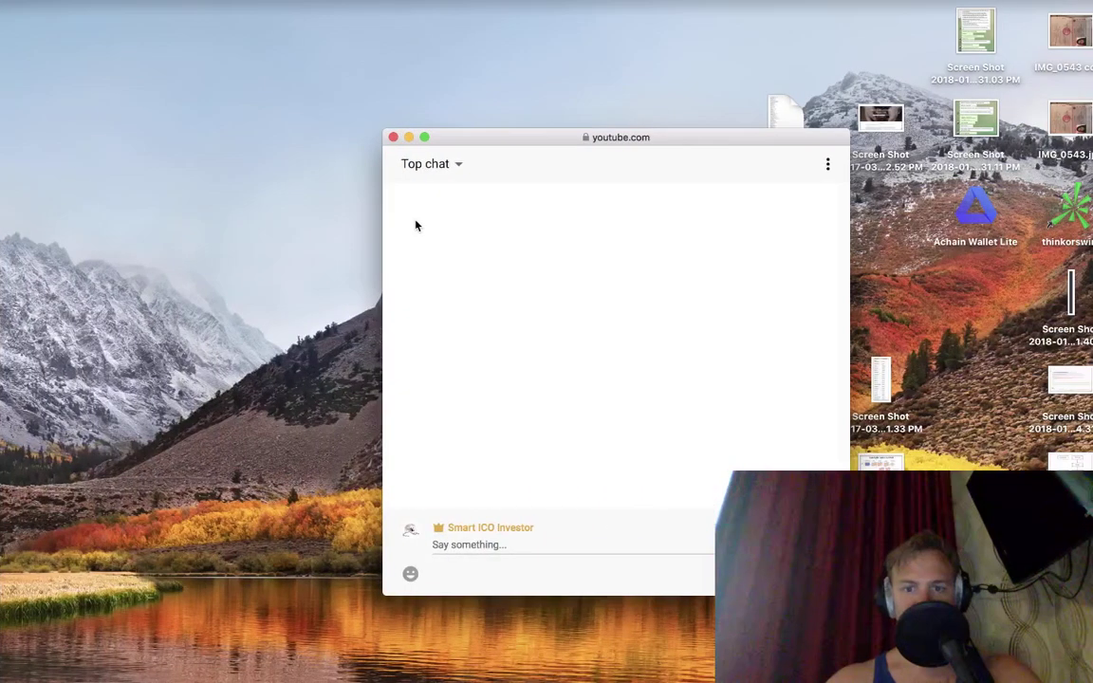
{"action": "key", "text": "ctrl+Left"}
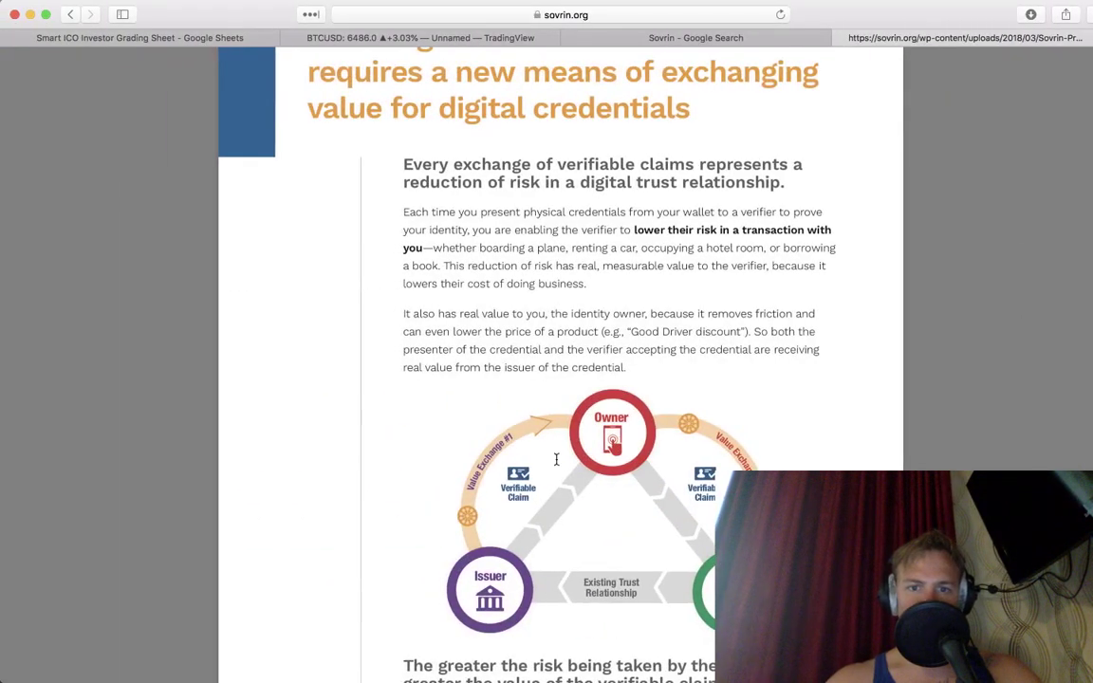
{"action": "mouse_move", "coordinate": [379, 680]}
{"action": "key", "text": "ctrl+Right"}
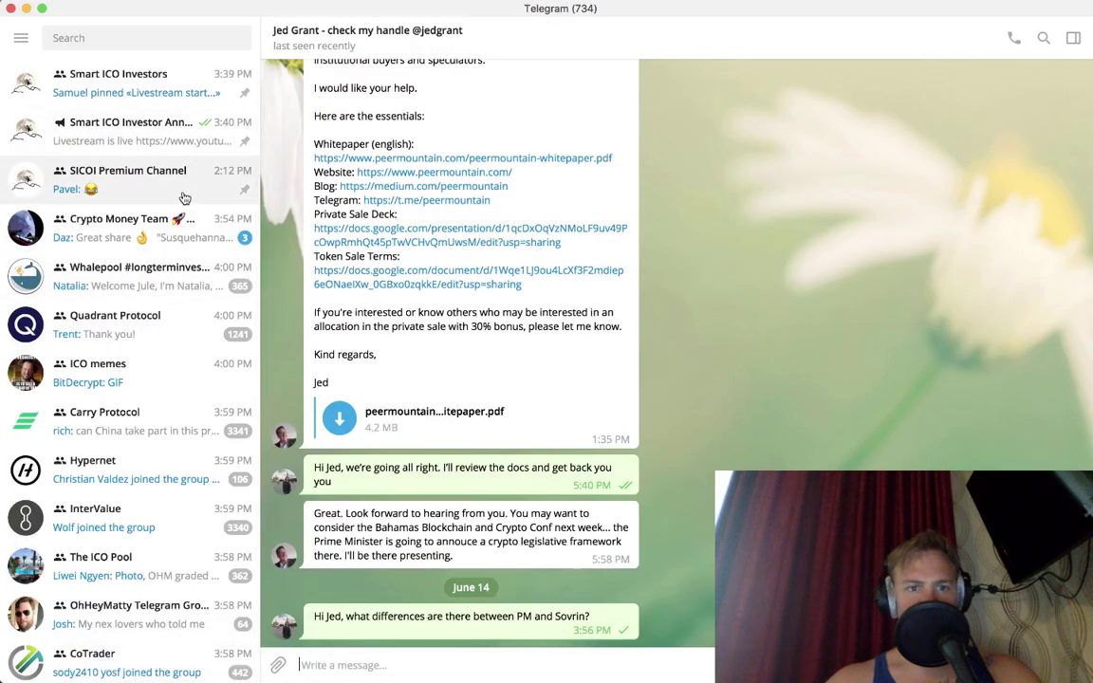
{"action": "left_click", "coordinate": [185, 145]}
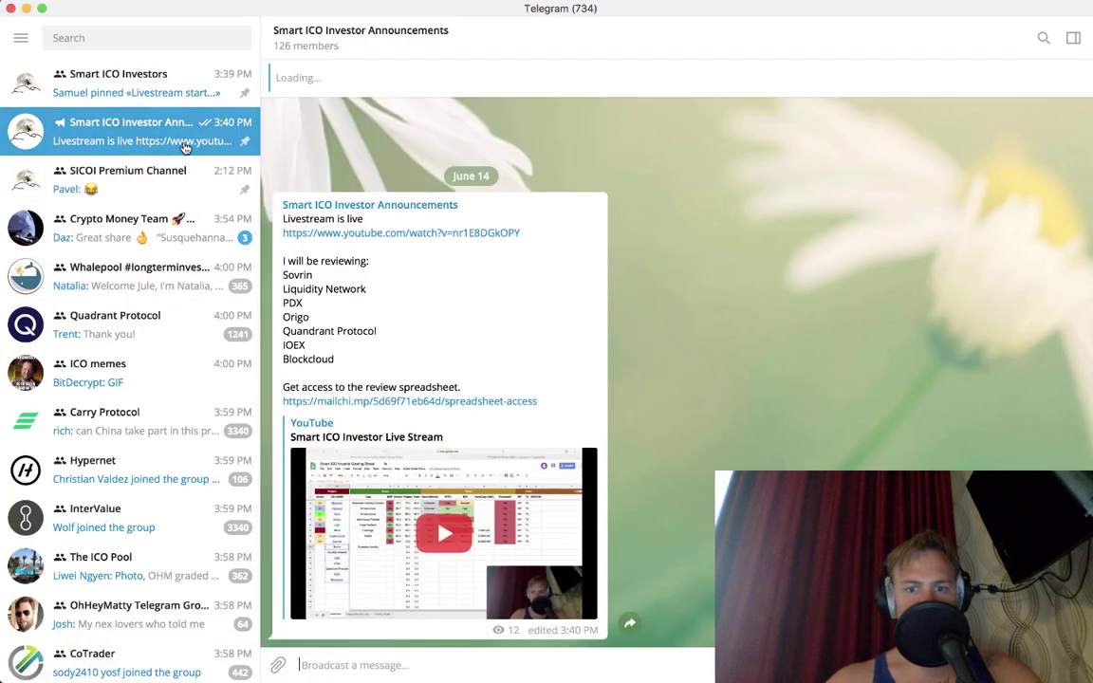
Step: Back in the whitepaper, read on to page 33 on a global marketplace for digital credentials
{"action": "key", "text": "ctrl+Left"}
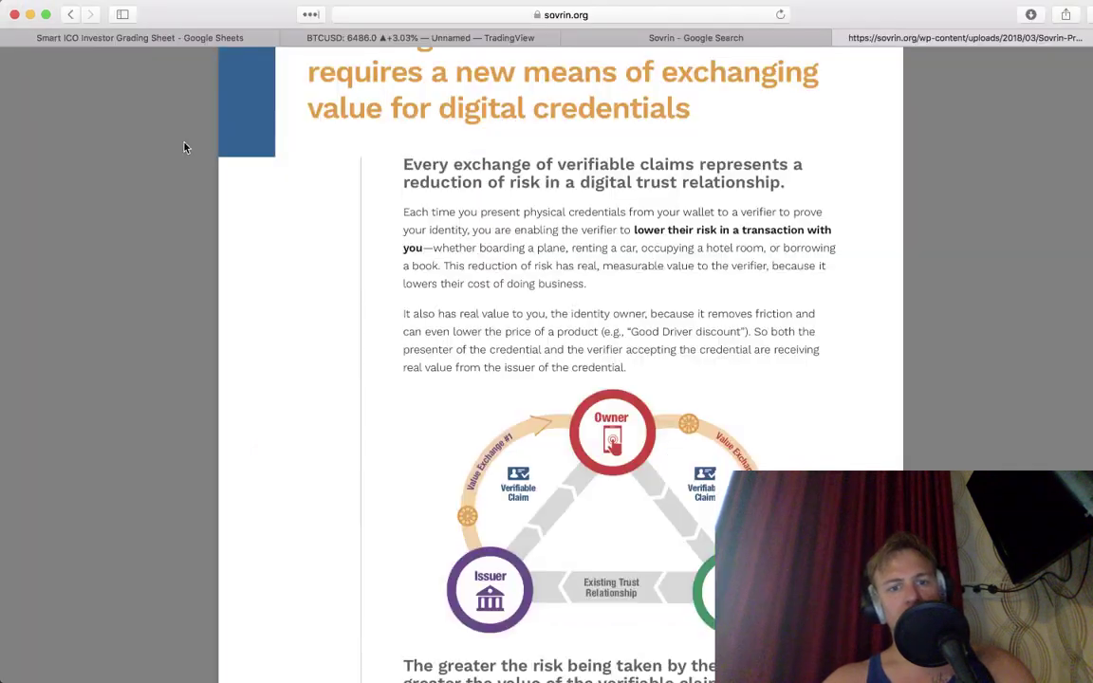
{"action": "scroll", "coordinate": [454, 351], "scroll_direction": "down", "scroll_amount": 3}
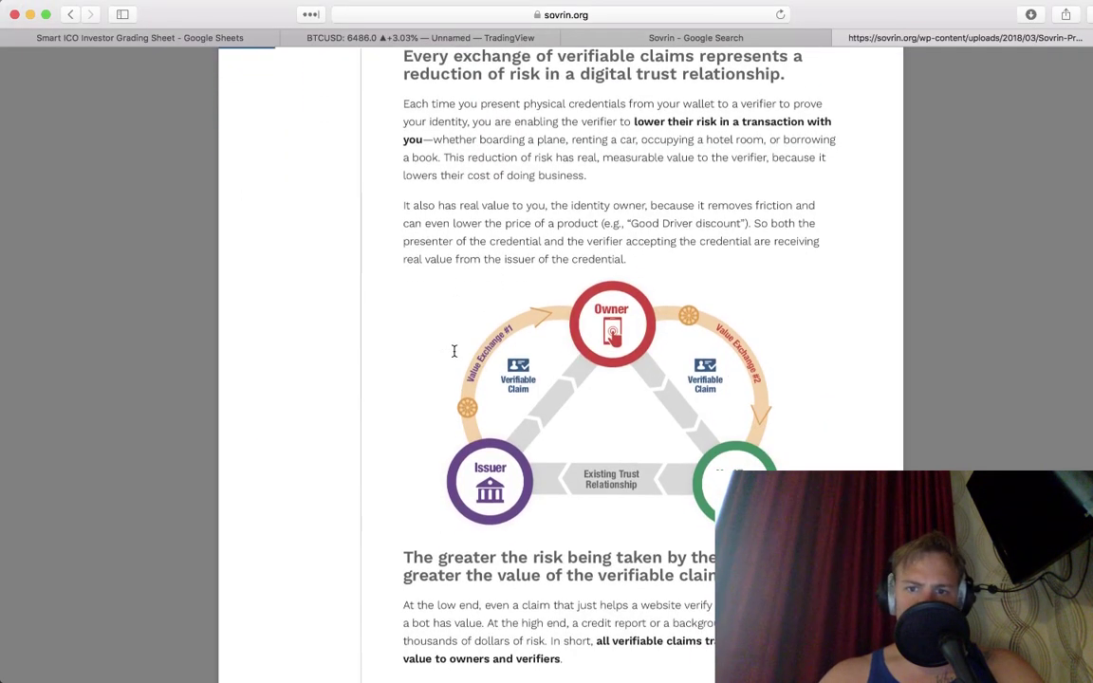
{"action": "scroll", "coordinate": [454, 351], "scroll_direction": "down", "scroll_amount": 6}
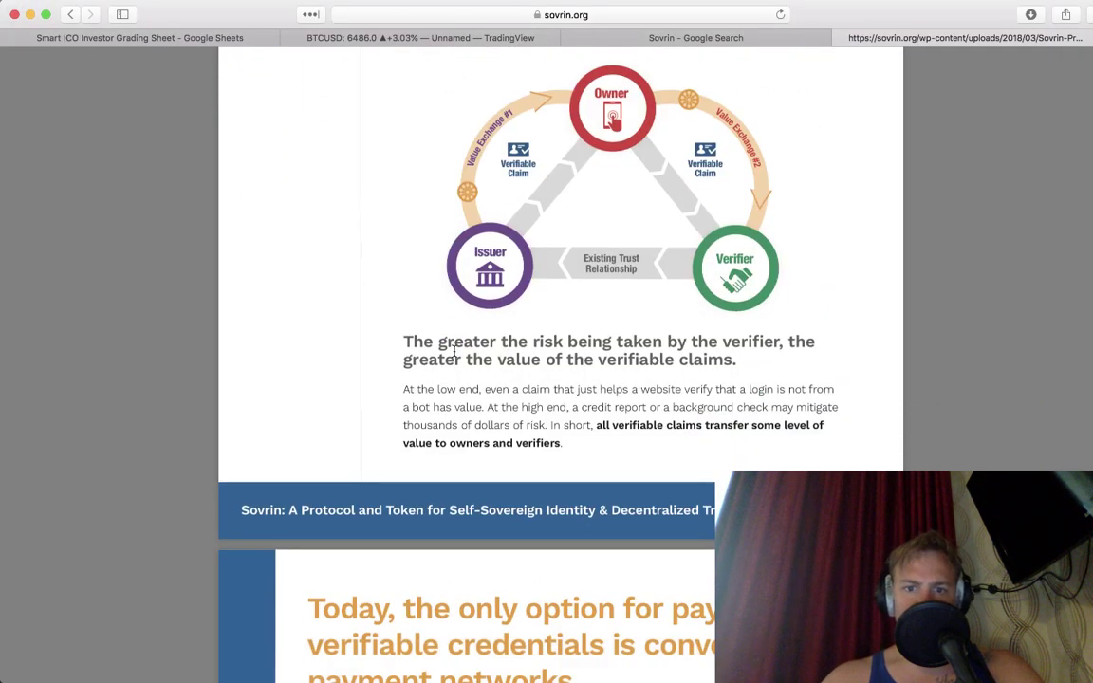
{"action": "scroll", "coordinate": [454, 351], "scroll_direction": "down", "scroll_amount": 2}
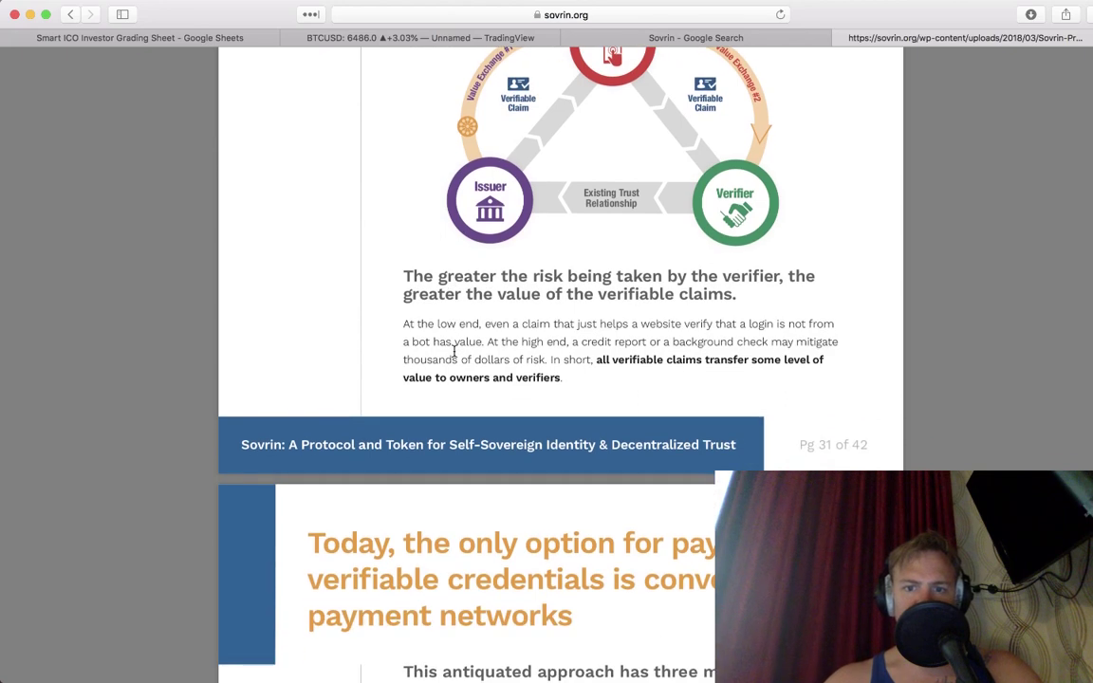
{"action": "scroll", "coordinate": [454, 351], "scroll_direction": "up", "scroll_amount": 3}
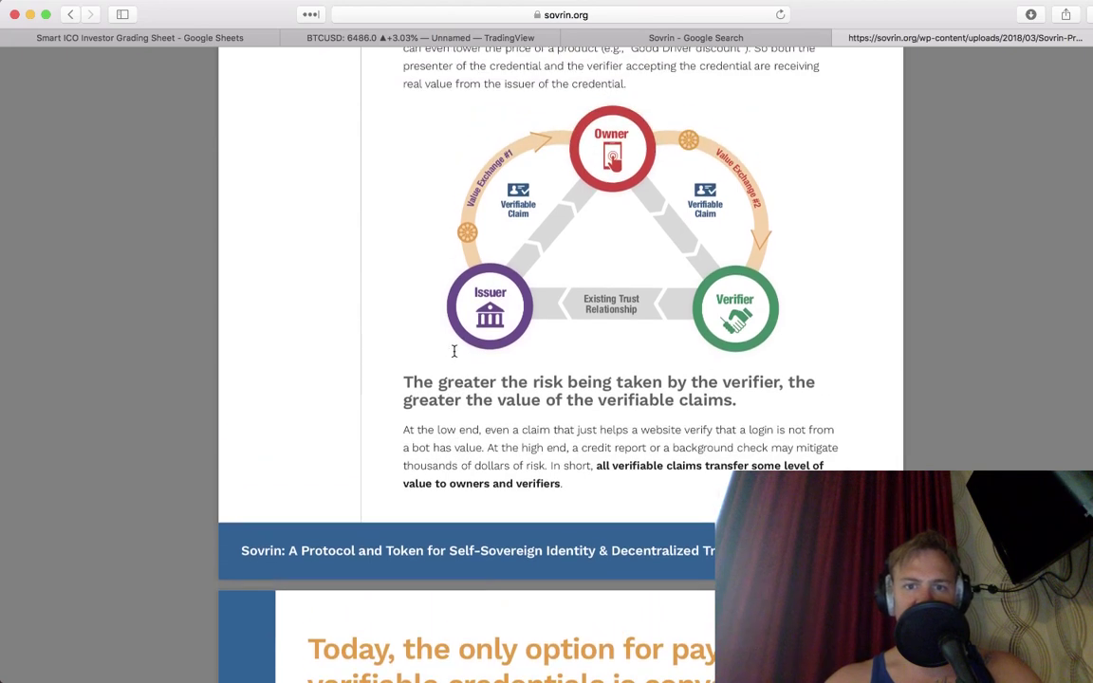
{"action": "scroll", "coordinate": [454, 351], "scroll_direction": "down", "scroll_amount": 8}
{"action": "scroll", "coordinate": [454, 351], "scroll_direction": "down", "scroll_amount": 3}
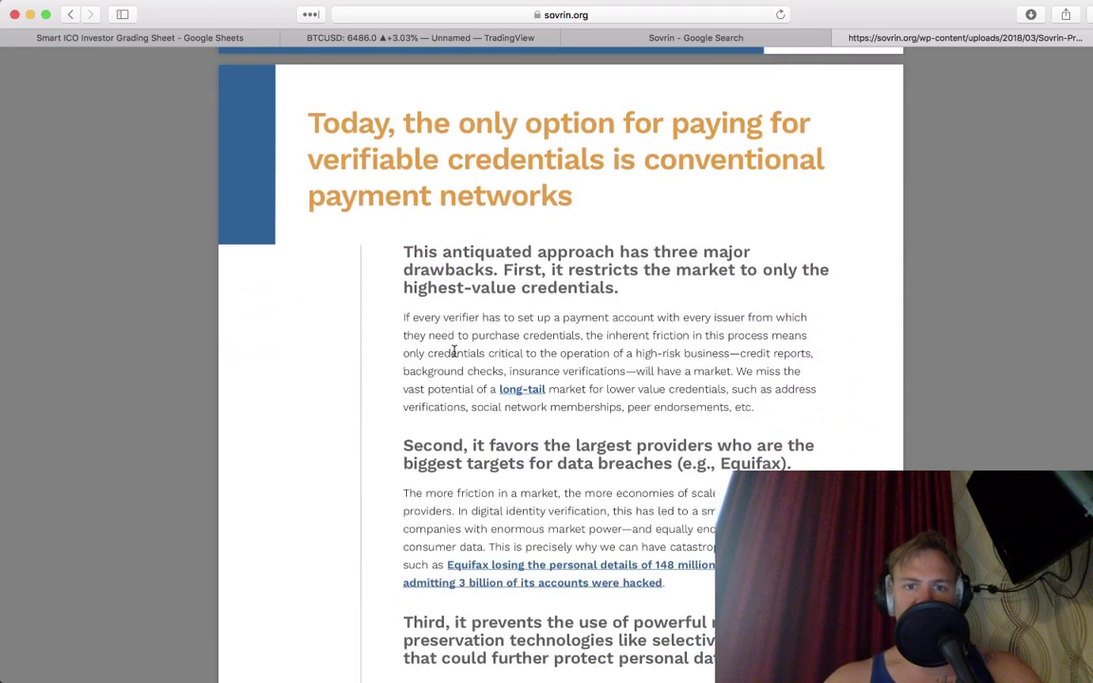
{"action": "scroll", "coordinate": [454, 351], "scroll_direction": "down", "scroll_amount": 5}
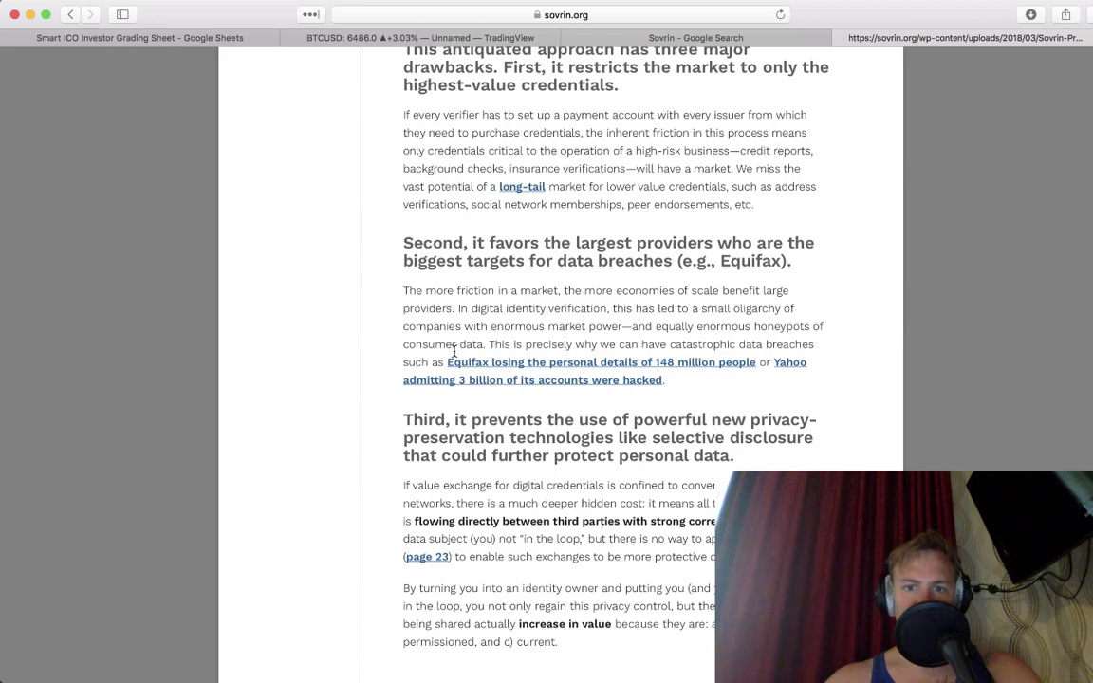
{"action": "scroll", "coordinate": [455, 351], "scroll_direction": "down", "scroll_amount": 15}
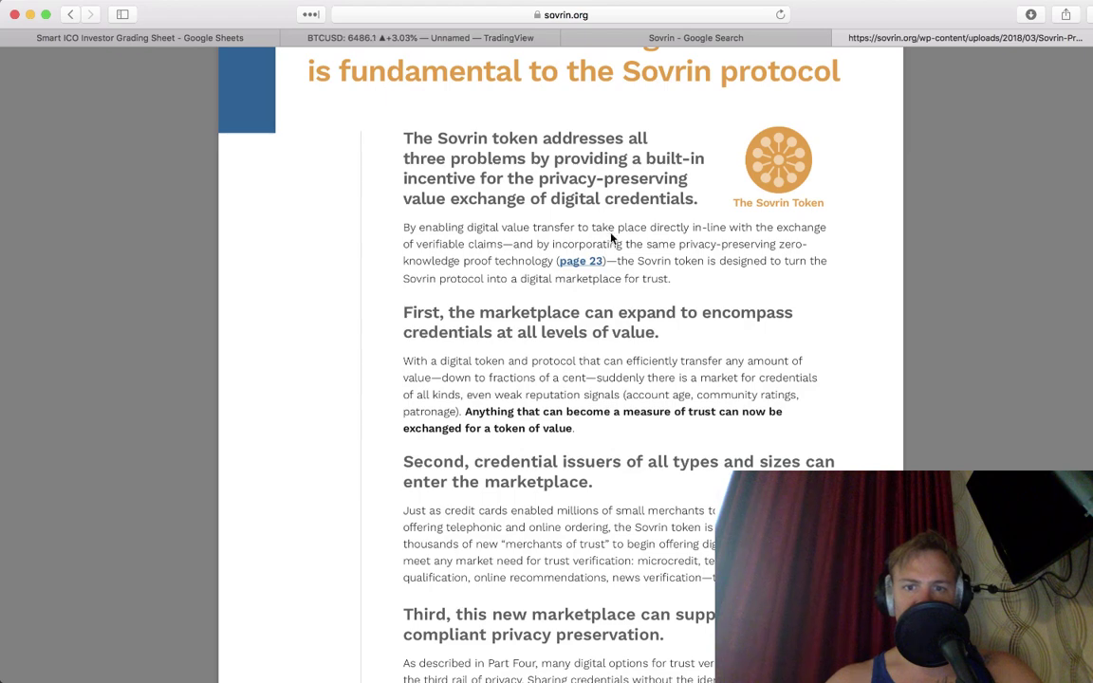
{"action": "scroll", "coordinate": [612, 237], "scroll_direction": "down", "scroll_amount": 3}
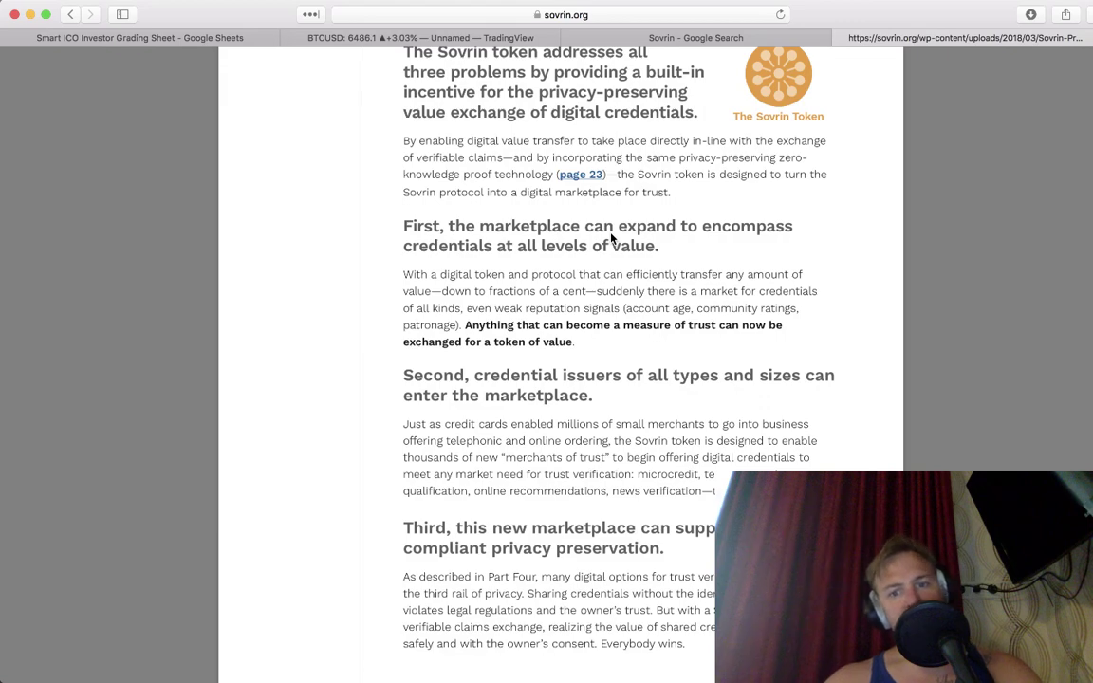
{"action": "scroll", "coordinate": [612, 239], "scroll_direction": "down", "scroll_amount": 6}
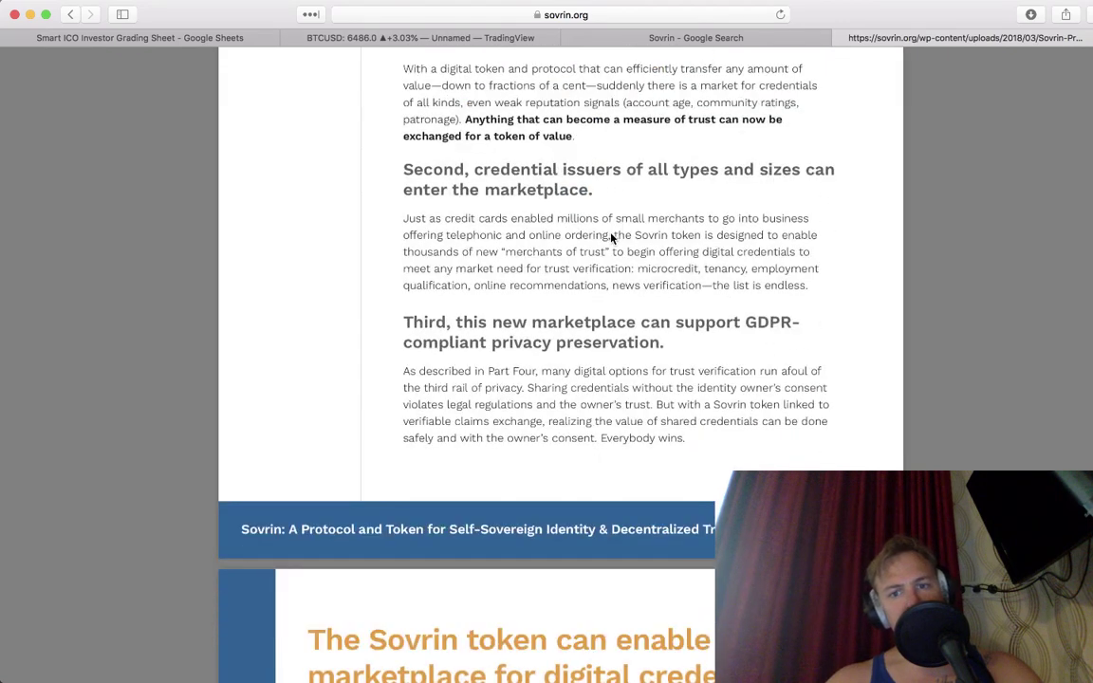
{"action": "scroll", "coordinate": [612, 239], "scroll_direction": "down", "scroll_amount": 12}
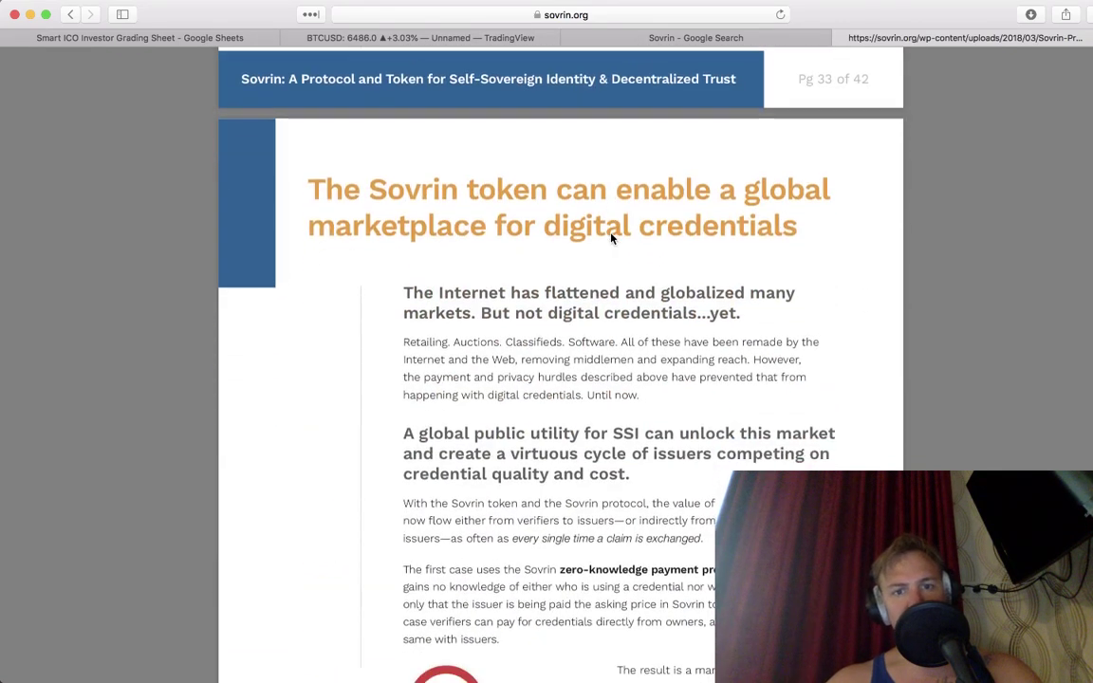
Step: Read to the acknowledgements and licence notice, then return to the sovrin.org 'Identity For All' home page
{"action": "scroll", "coordinate": [612, 239], "scroll_direction": "down", "scroll_amount": 5}
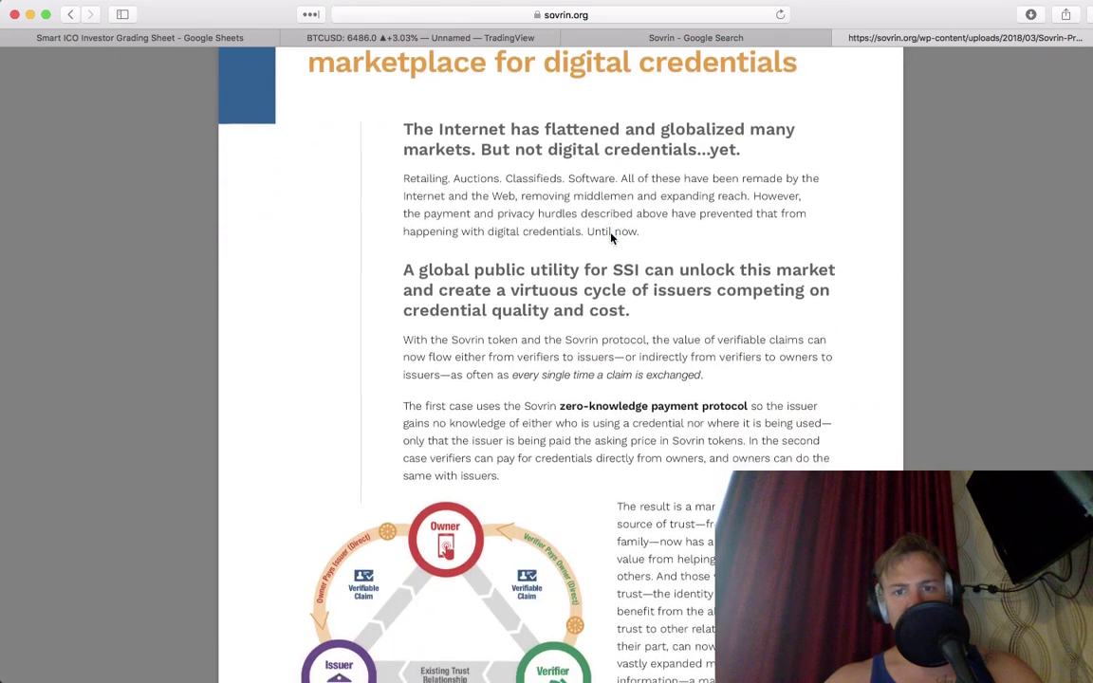
{"action": "scroll", "coordinate": [612, 239], "scroll_direction": "down", "scroll_amount": 4}
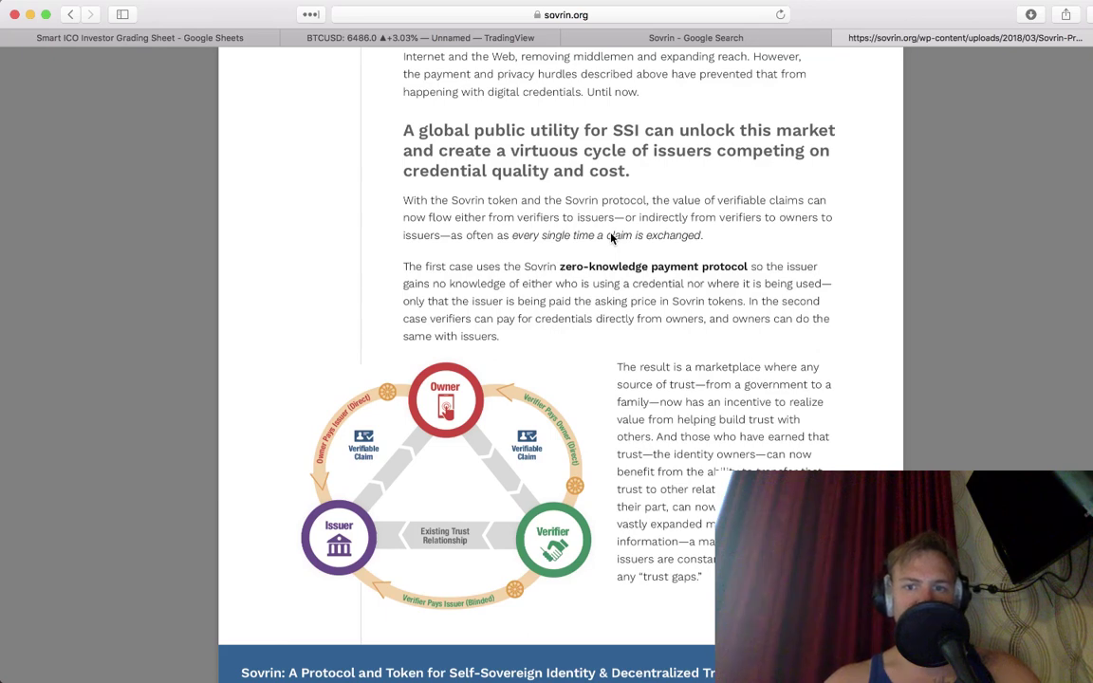
{"action": "scroll", "coordinate": [612, 239], "scroll_direction": "down", "scroll_amount": 12}
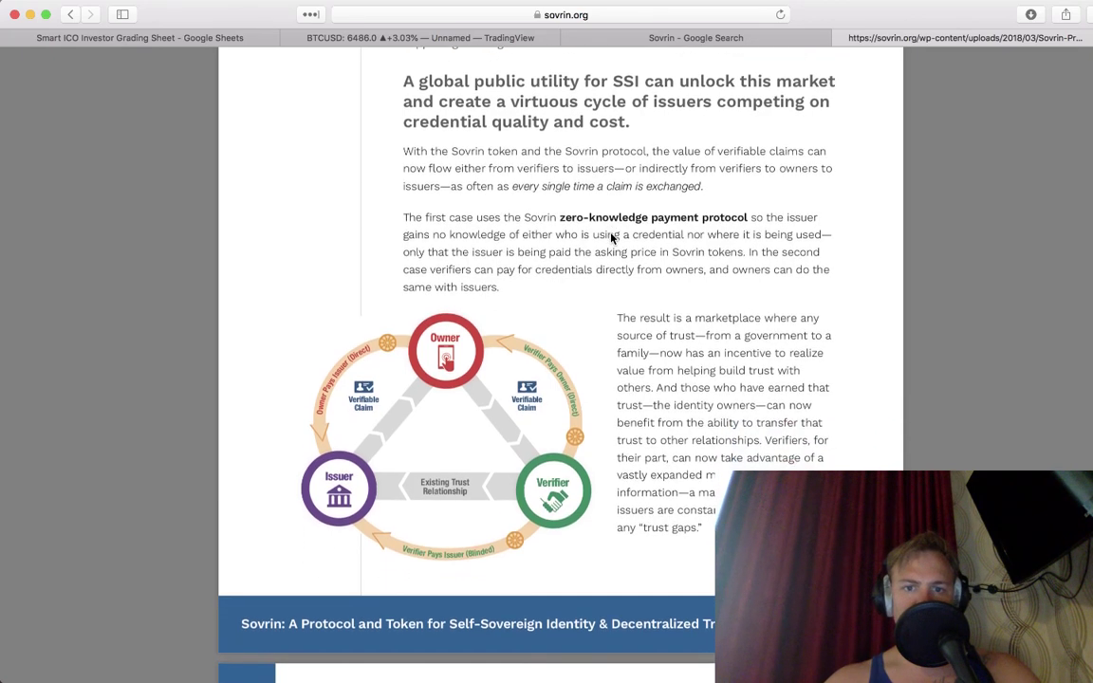
{"action": "scroll", "coordinate": [611, 239], "scroll_direction": "down", "scroll_amount": 5}
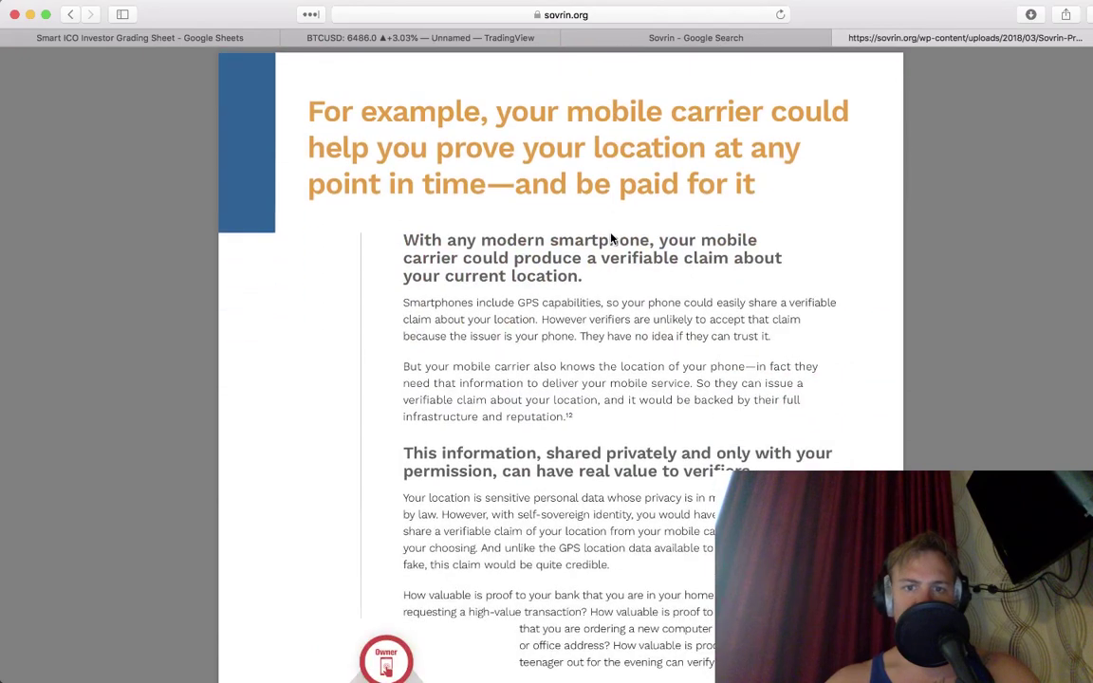
{"action": "scroll", "coordinate": [612, 239], "scroll_direction": "down", "scroll_amount": 20}
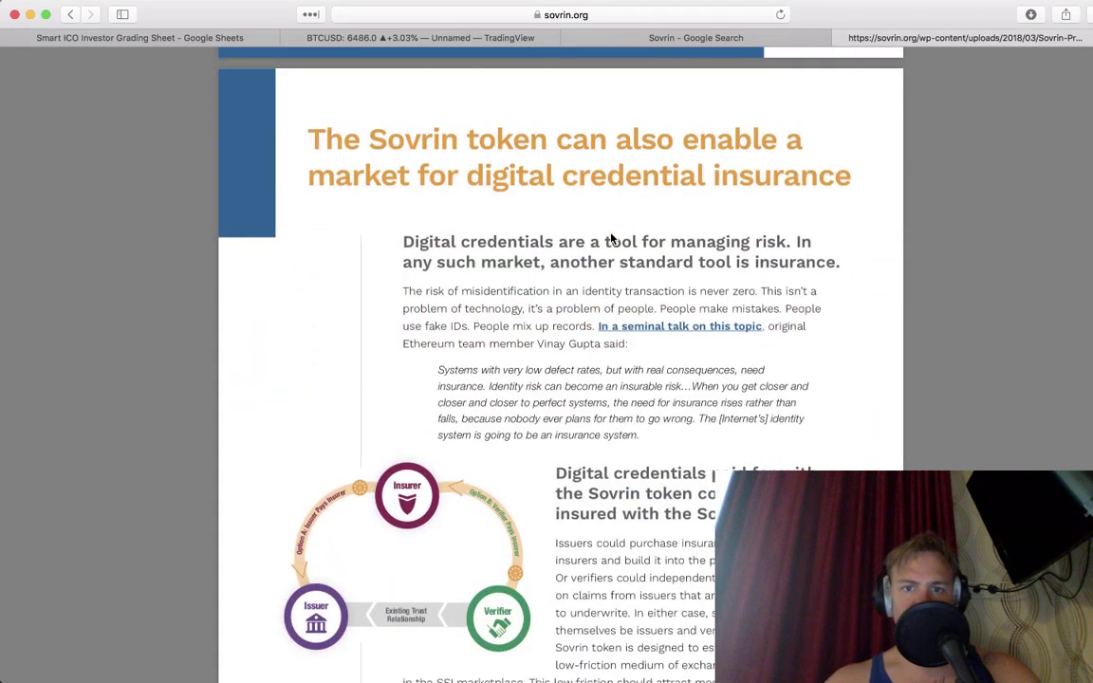
{"action": "scroll", "coordinate": [612, 239], "scroll_direction": "down", "scroll_amount": 20}
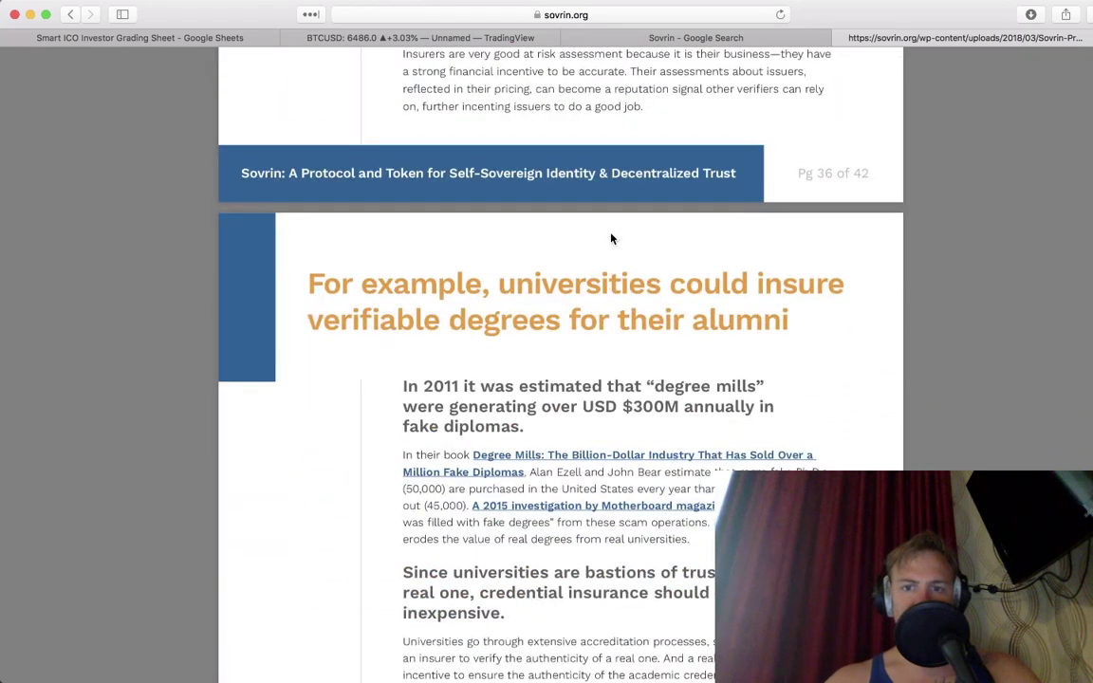
{"action": "scroll", "coordinate": [611, 239], "scroll_direction": "down", "scroll_amount": 12}
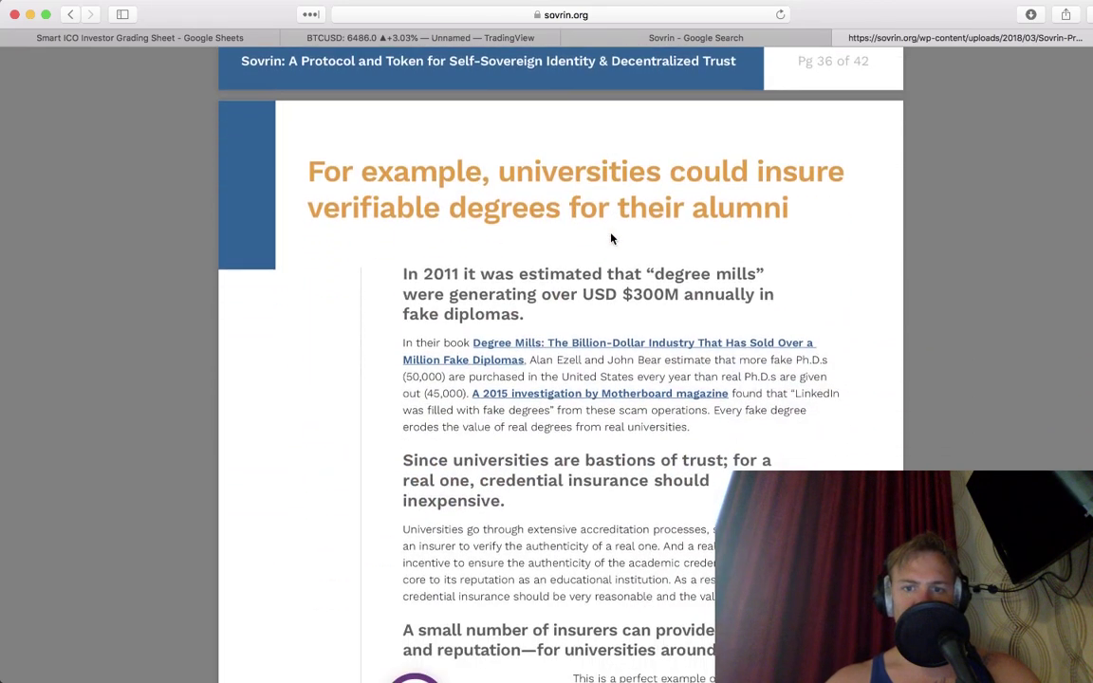
{"action": "scroll", "coordinate": [612, 239], "scroll_direction": "down", "scroll_amount": 16}
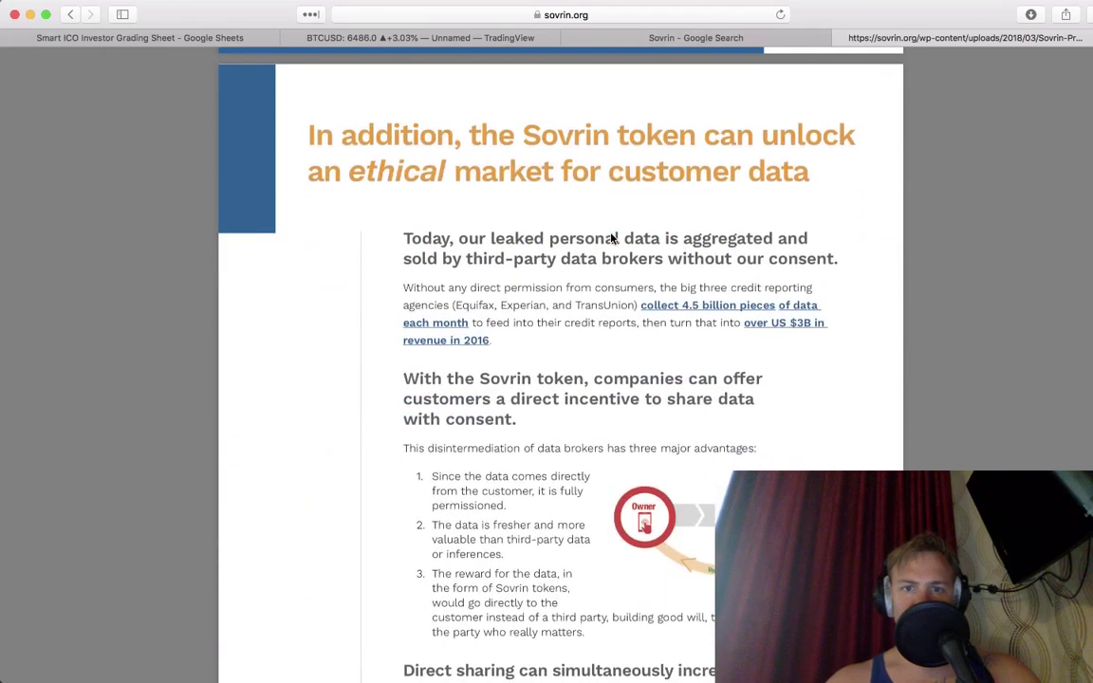
{"action": "scroll", "coordinate": [612, 239], "scroll_direction": "down", "scroll_amount": 20}
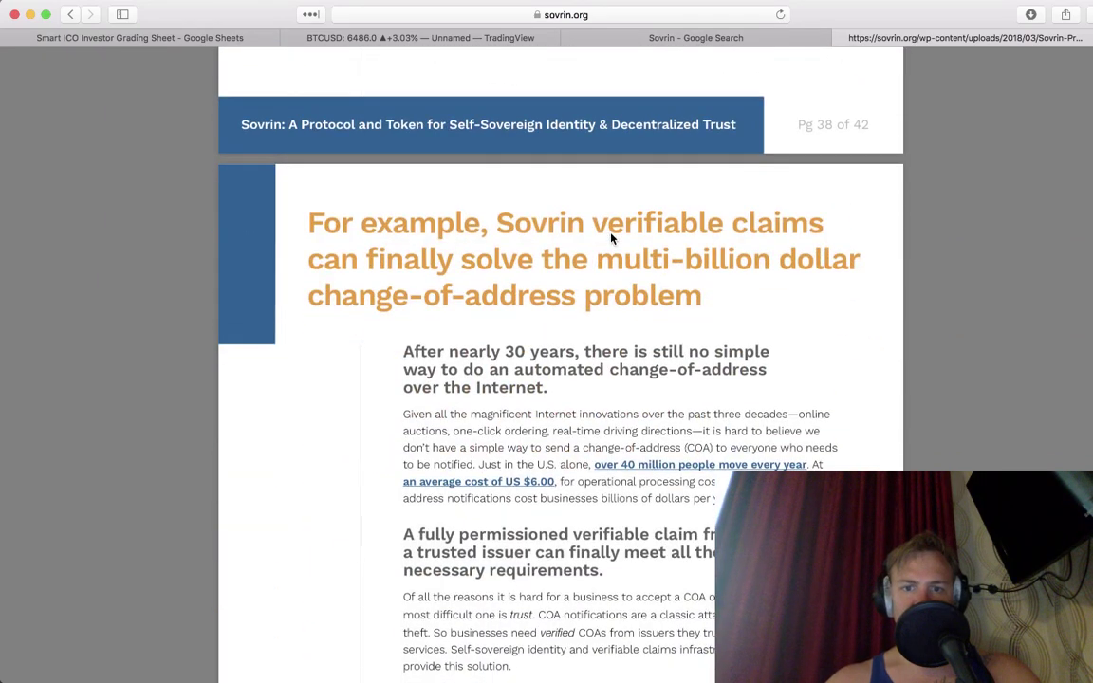
{"action": "scroll", "coordinate": [612, 239], "scroll_direction": "down", "scroll_amount": 20}
{"action": "scroll", "coordinate": [611, 239], "scroll_direction": "down", "scroll_amount": 18}
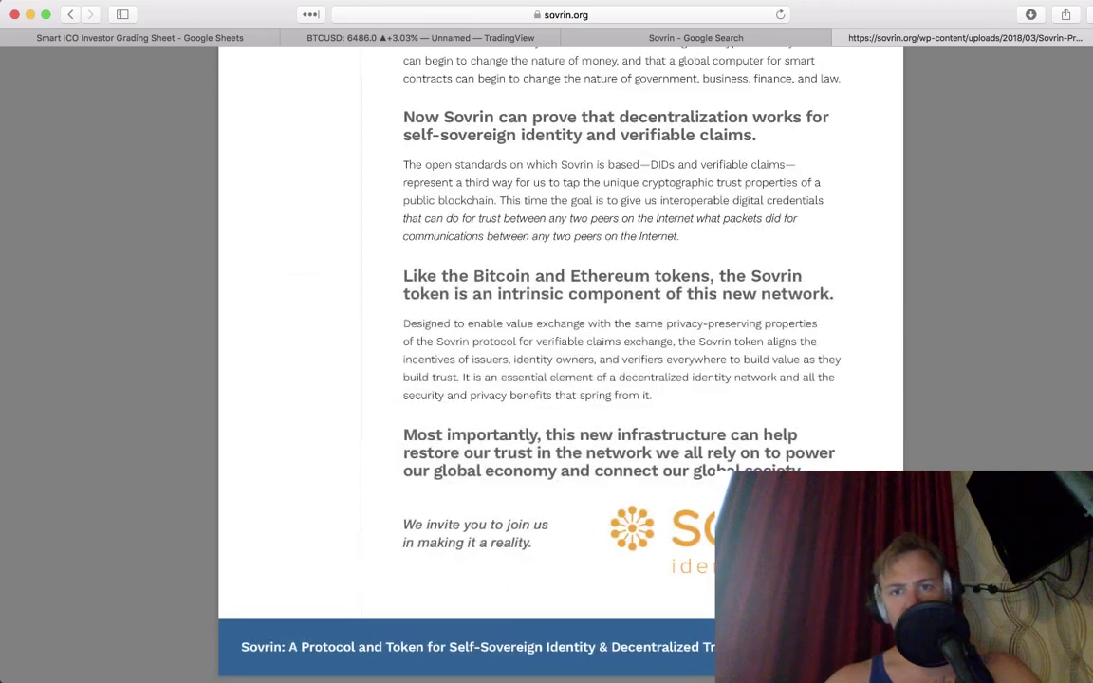
{"action": "scroll", "coordinate": [611, 285], "scroll_direction": "down", "scroll_amount": 15}
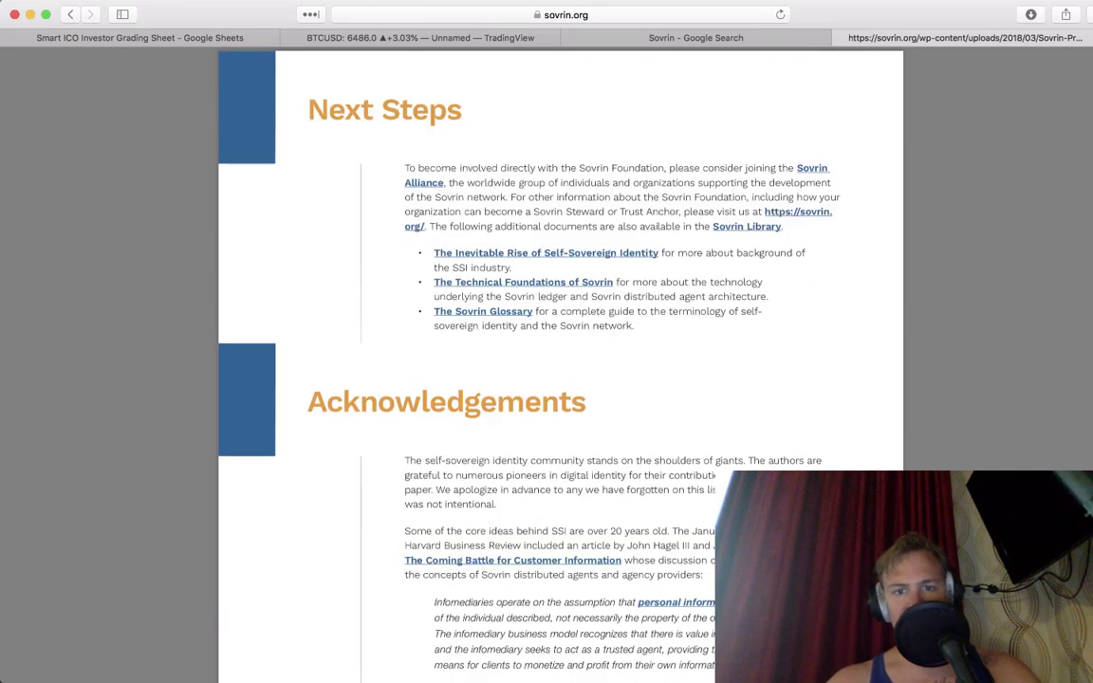
{"action": "scroll", "coordinate": [560, 365], "scroll_direction": "down", "scroll_amount": 15}
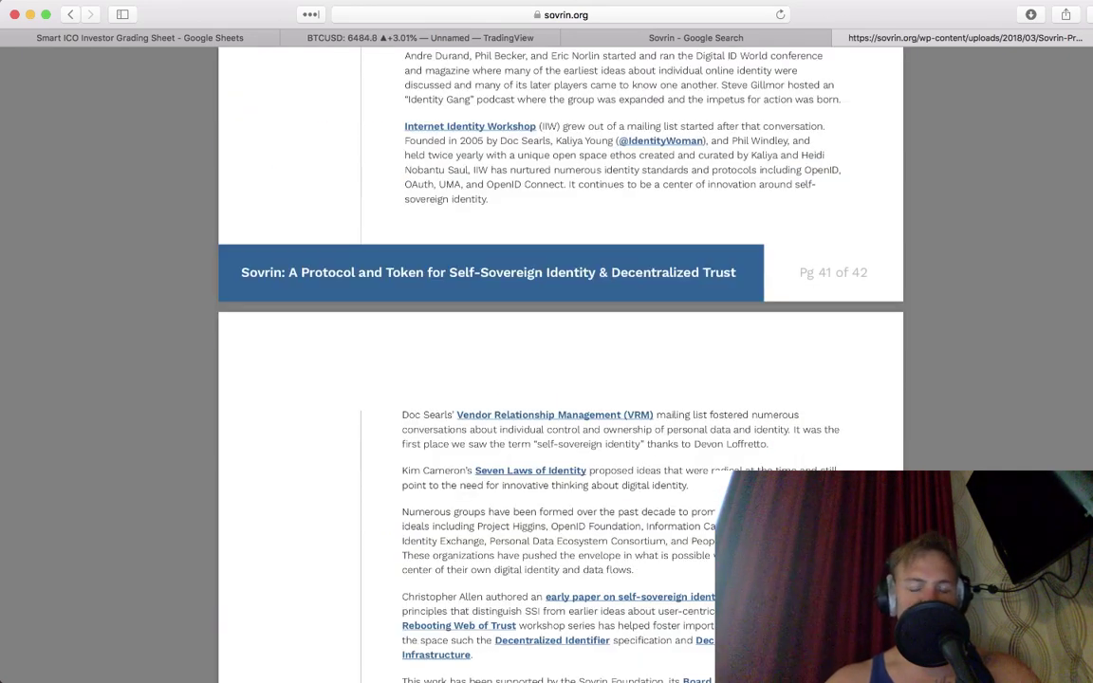
{"action": "scroll", "coordinate": [560, 365], "scroll_direction": "down", "scroll_amount": 10}
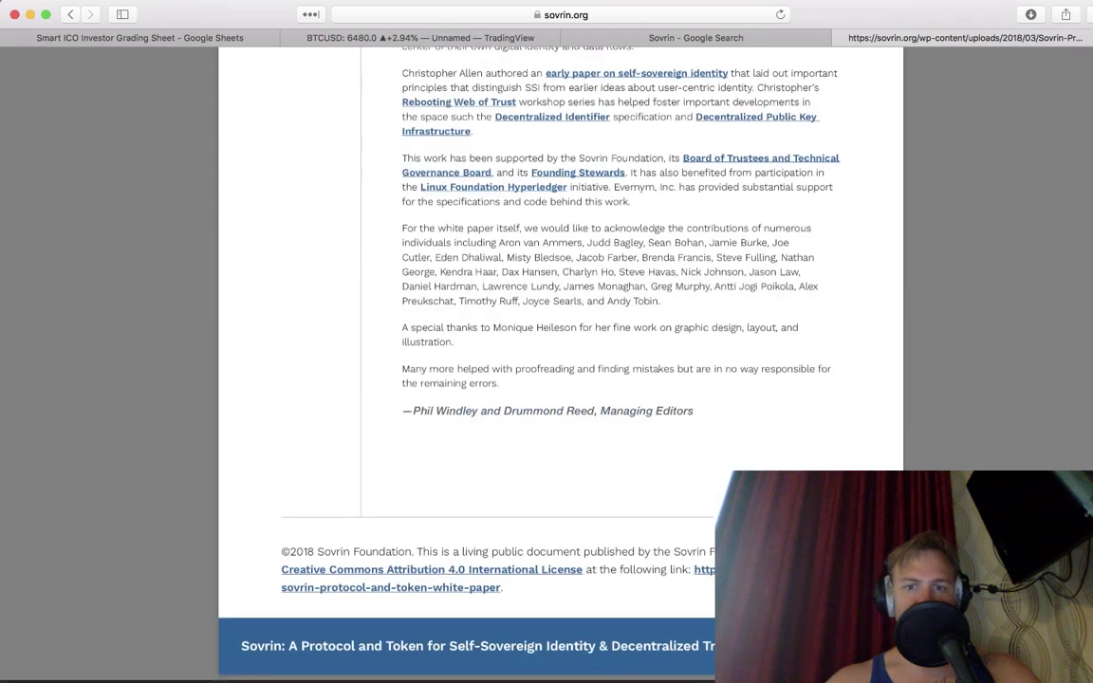
{"action": "left_click", "coordinate": [70, 16]}
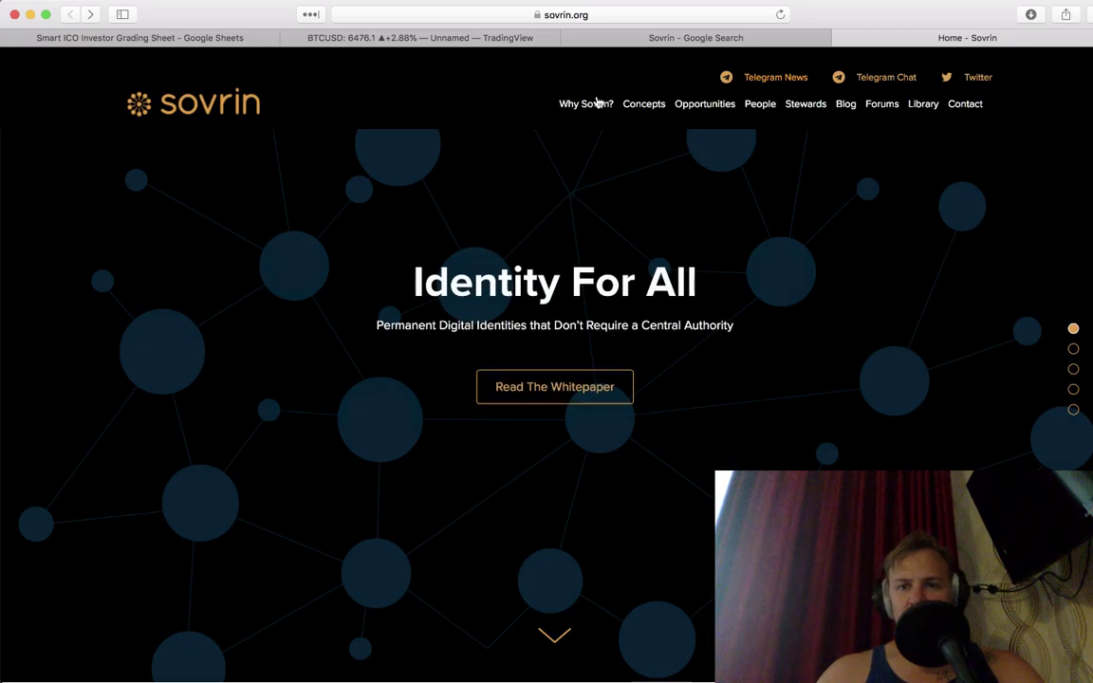
Step: On Sovrin's People page, open the Executive Director's and CFO's LinkedIn profiles in new tabs
{"action": "left_click", "coordinate": [760, 111]}
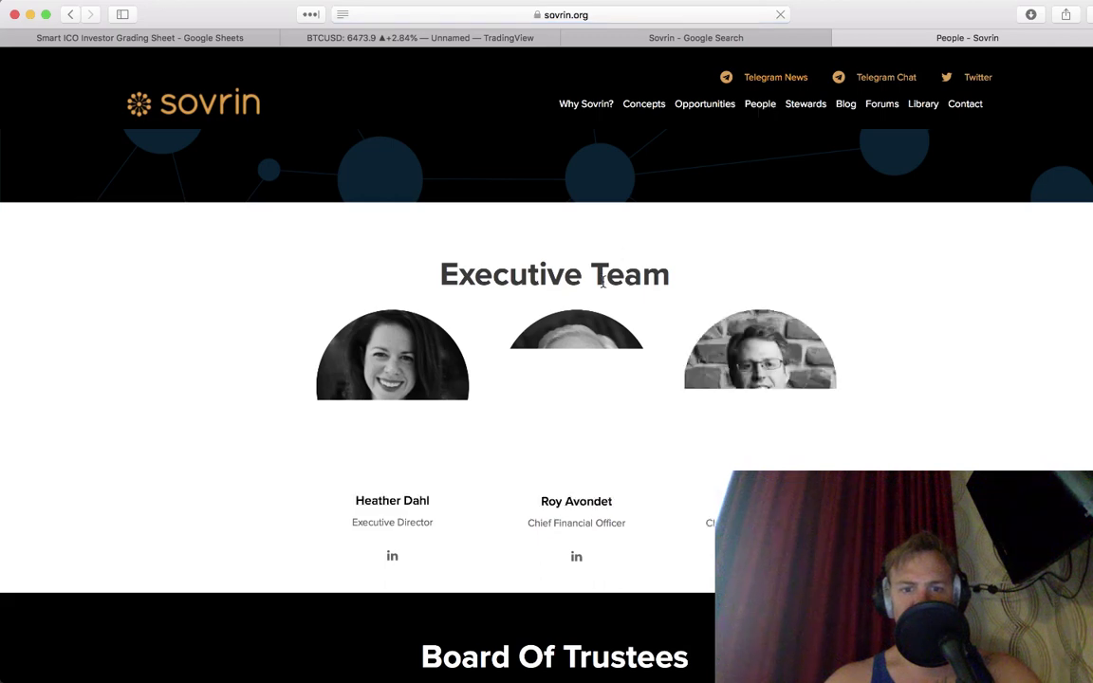
{"action": "scroll", "coordinate": [602, 284], "scroll_direction": "down", "scroll_amount": 3}
{"action": "left_click", "coordinate": [392, 406]}
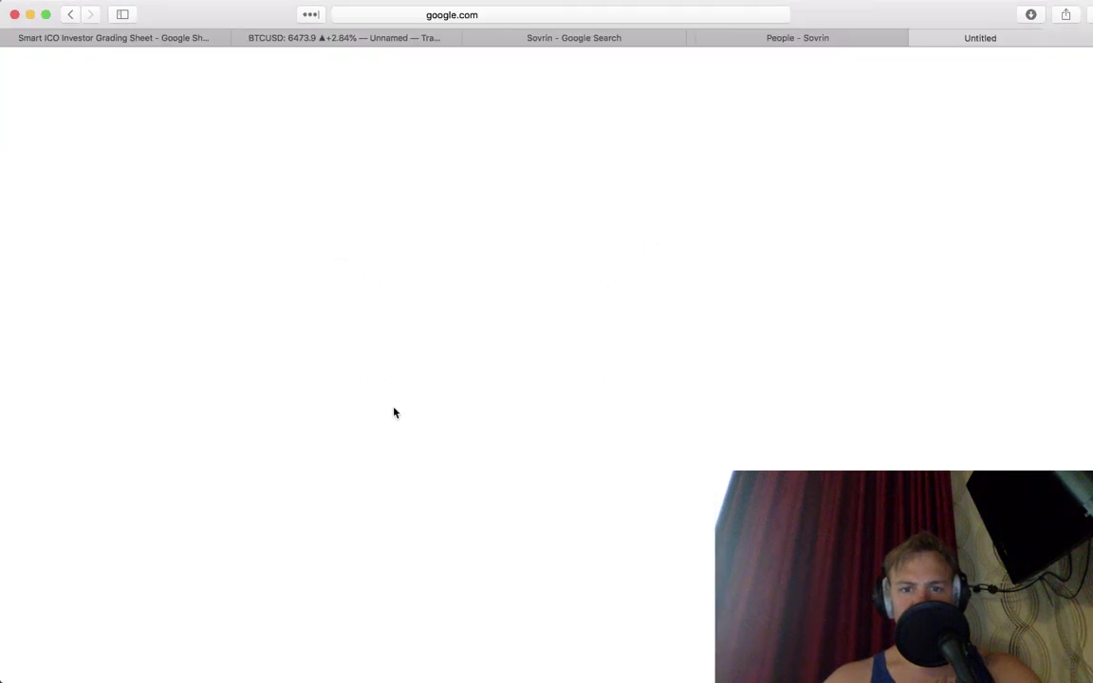
{"action": "left_click", "coordinate": [756, 37]}
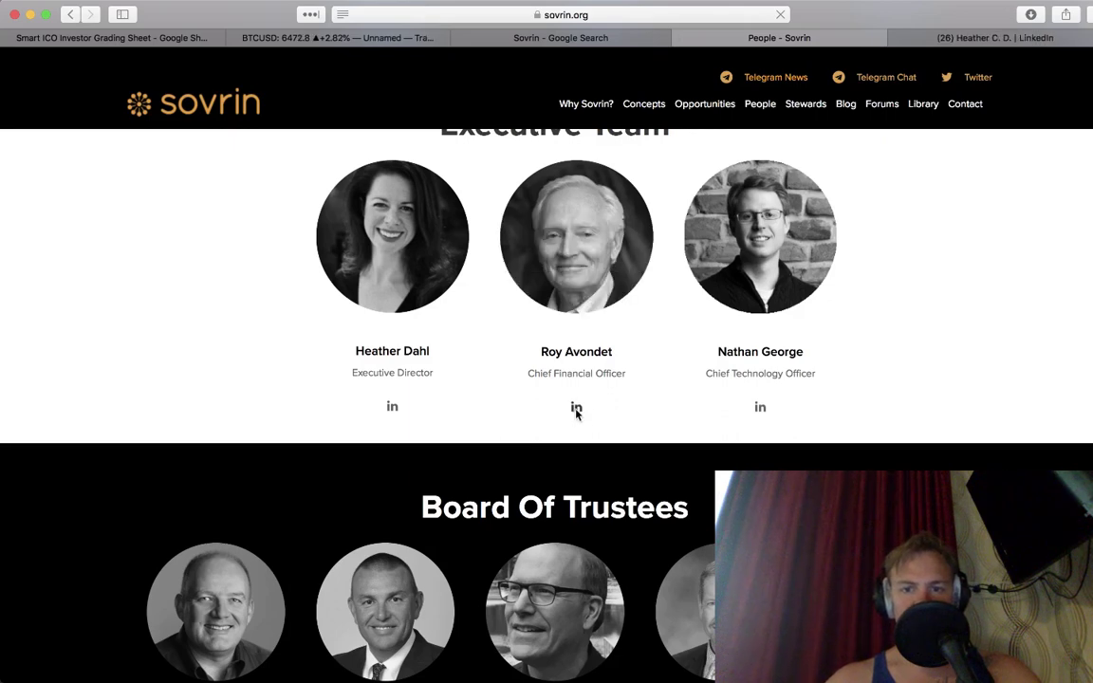
{"action": "left_click", "coordinate": [575, 408]}
Step: Bring up the Executive Director's LinkedIn profile and expand the full About summary
{"action": "left_click", "coordinate": [841, 40]}
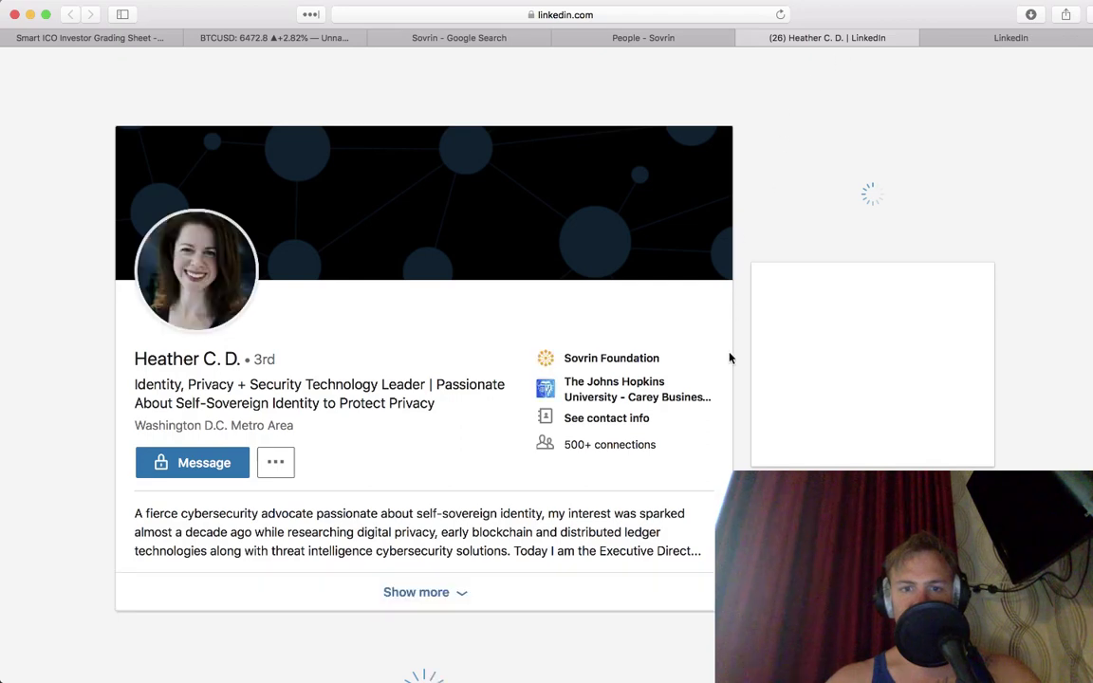
{"action": "scroll", "coordinate": [610, 273], "scroll_direction": "down", "scroll_amount": 1}
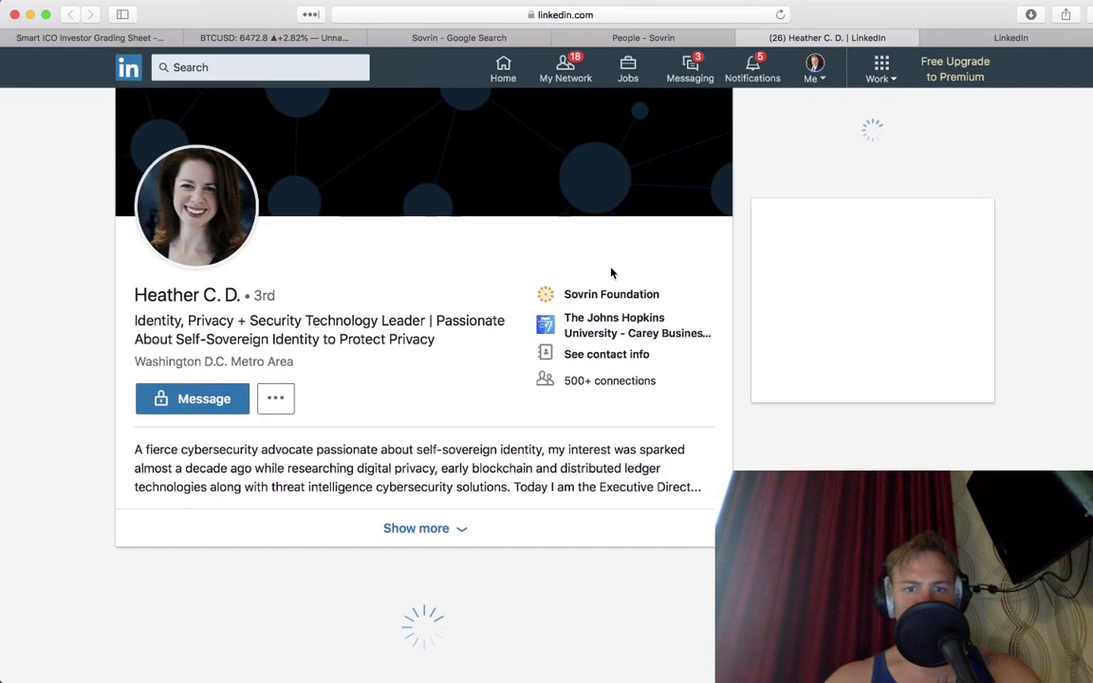
{"action": "scroll", "coordinate": [611, 274], "scroll_direction": "down", "scroll_amount": 5}
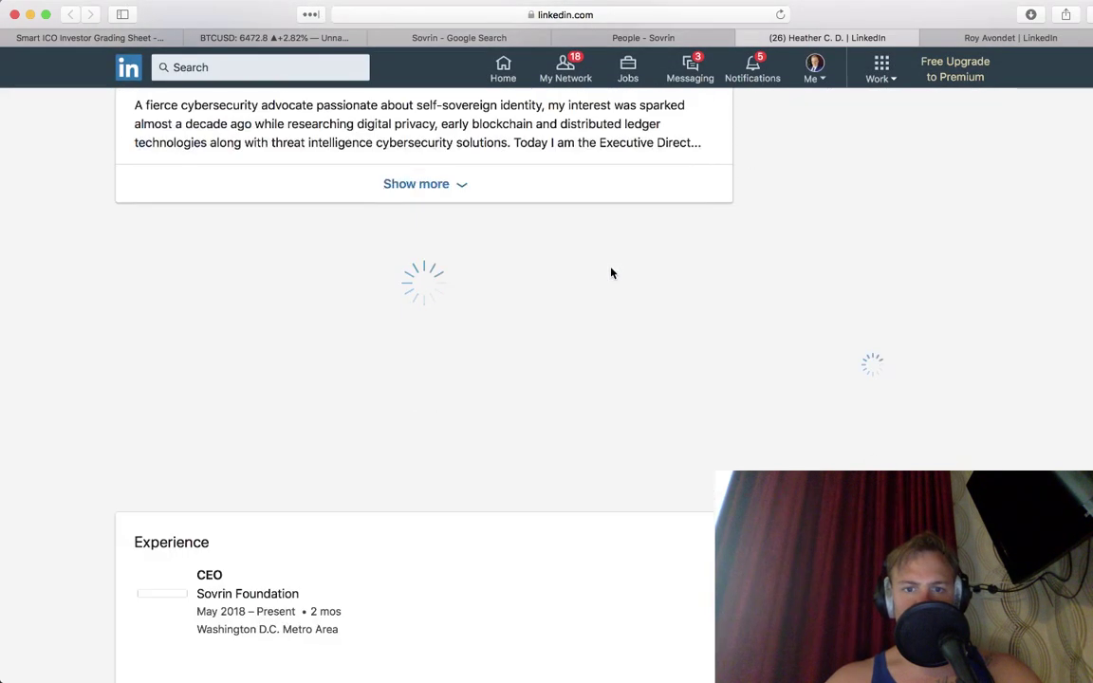
{"action": "scroll", "coordinate": [584, 141], "scroll_direction": "up", "scroll_amount": 6}
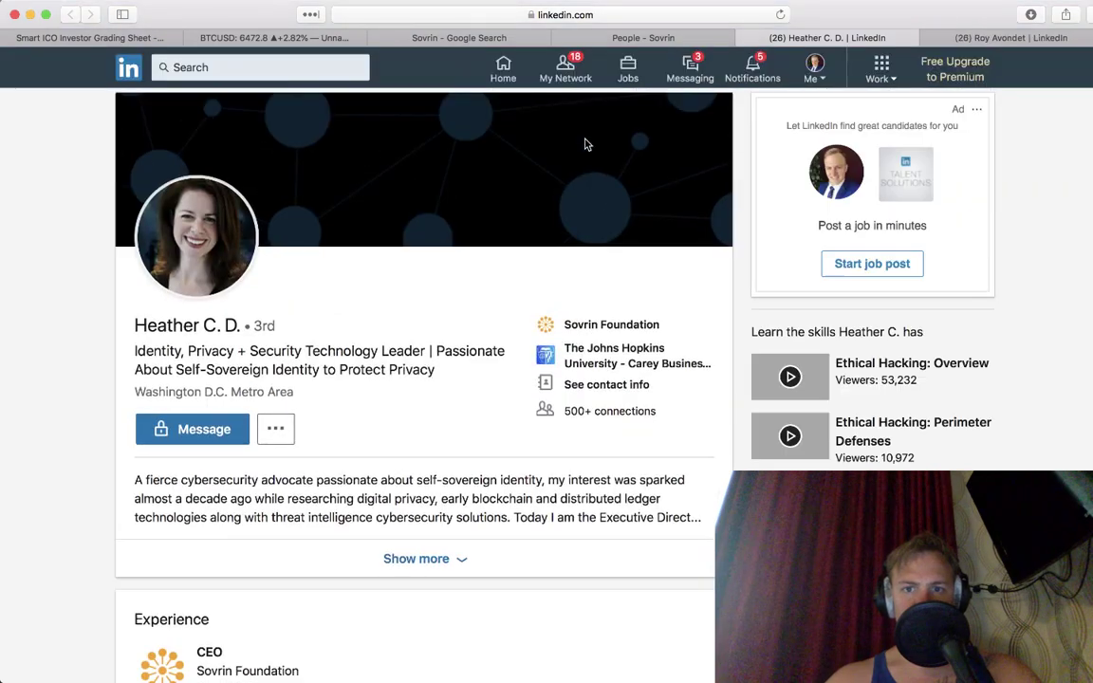
{"action": "scroll", "coordinate": [586, 144], "scroll_direction": "down", "scroll_amount": 5}
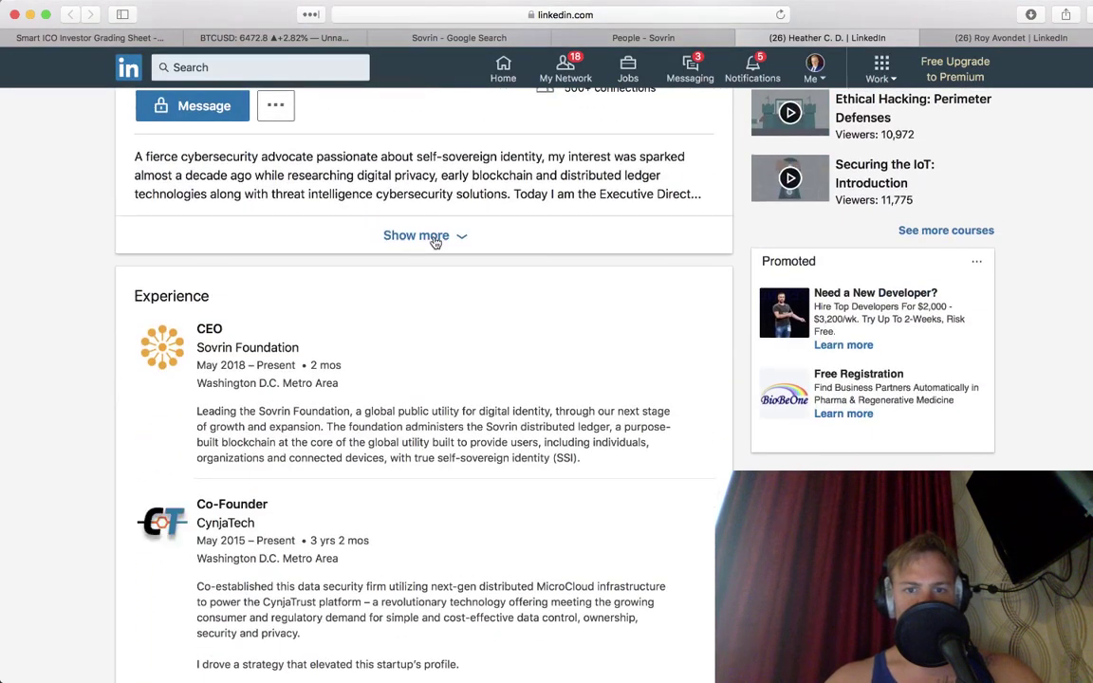
{"action": "left_click", "coordinate": [433, 236]}
Step: Read the experience down to Education (MBA, MS in Journalism, BA), then go to My Network
{"action": "scroll", "coordinate": [434, 242], "scroll_direction": "down", "scroll_amount": 5}
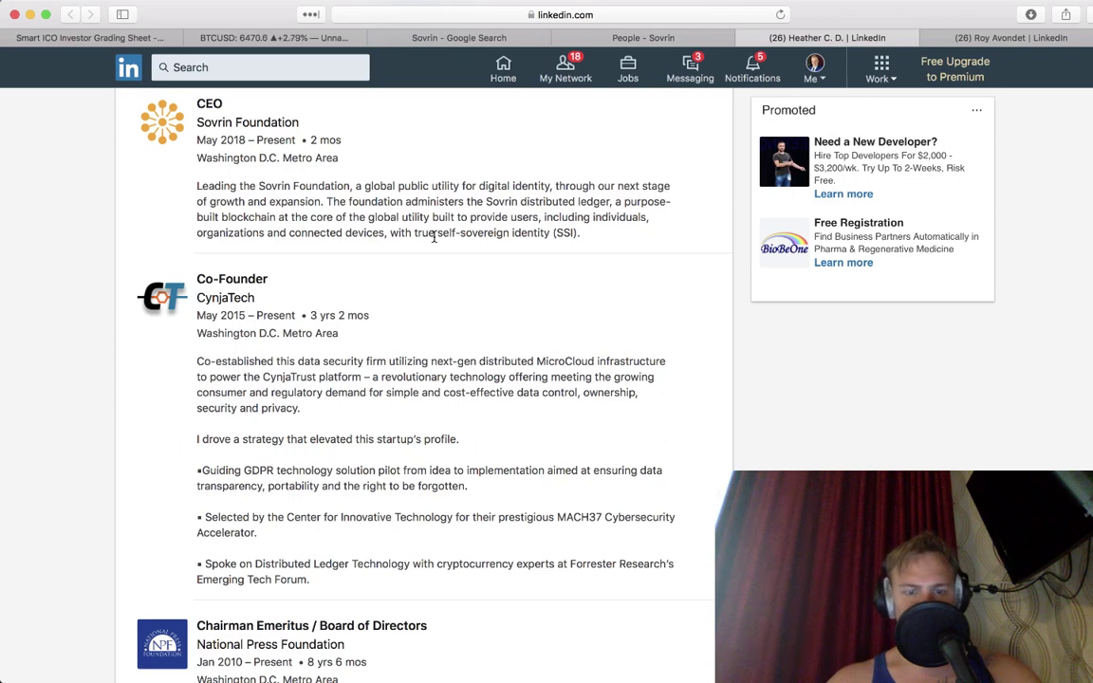
{"action": "scroll", "coordinate": [435, 237], "scroll_direction": "down", "scroll_amount": 3}
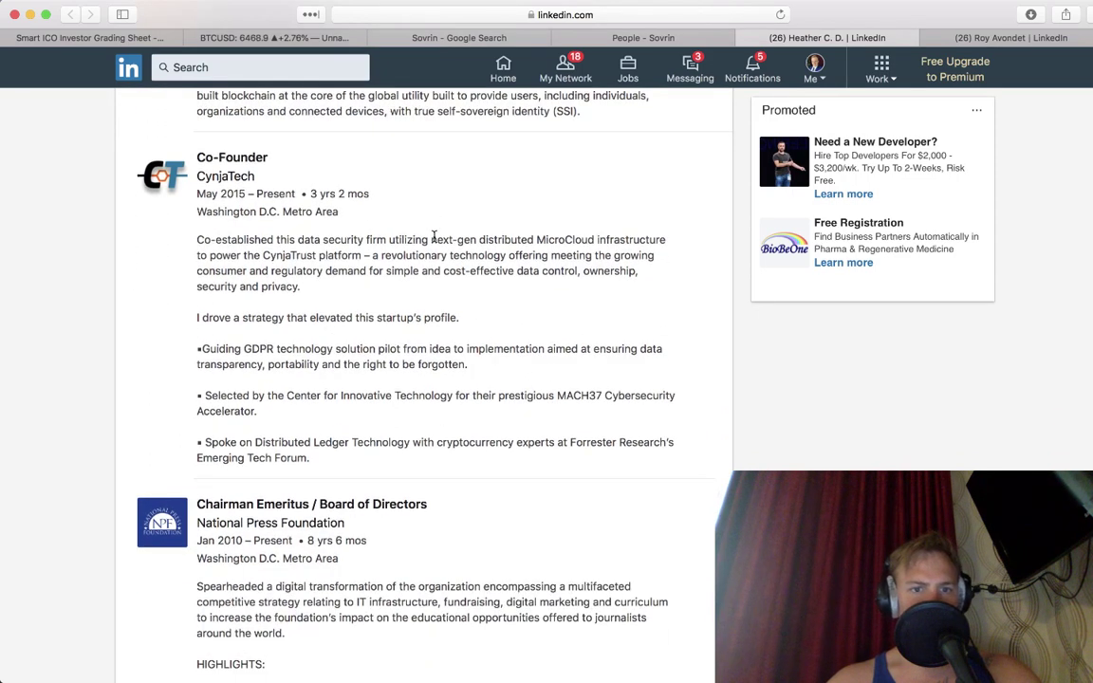
{"action": "scroll", "coordinate": [434, 237], "scroll_direction": "down", "scroll_amount": 3}
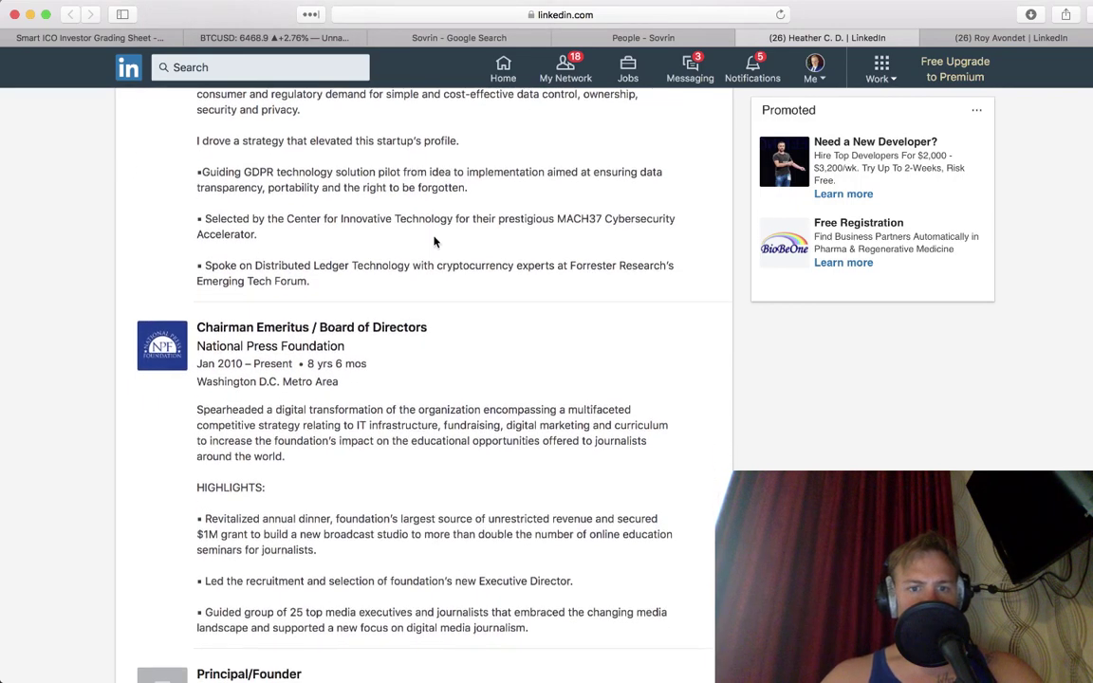
{"action": "scroll", "coordinate": [434, 239], "scroll_direction": "down", "scroll_amount": 2}
{"action": "scroll", "coordinate": [435, 243], "scroll_direction": "down", "scroll_amount": 1}
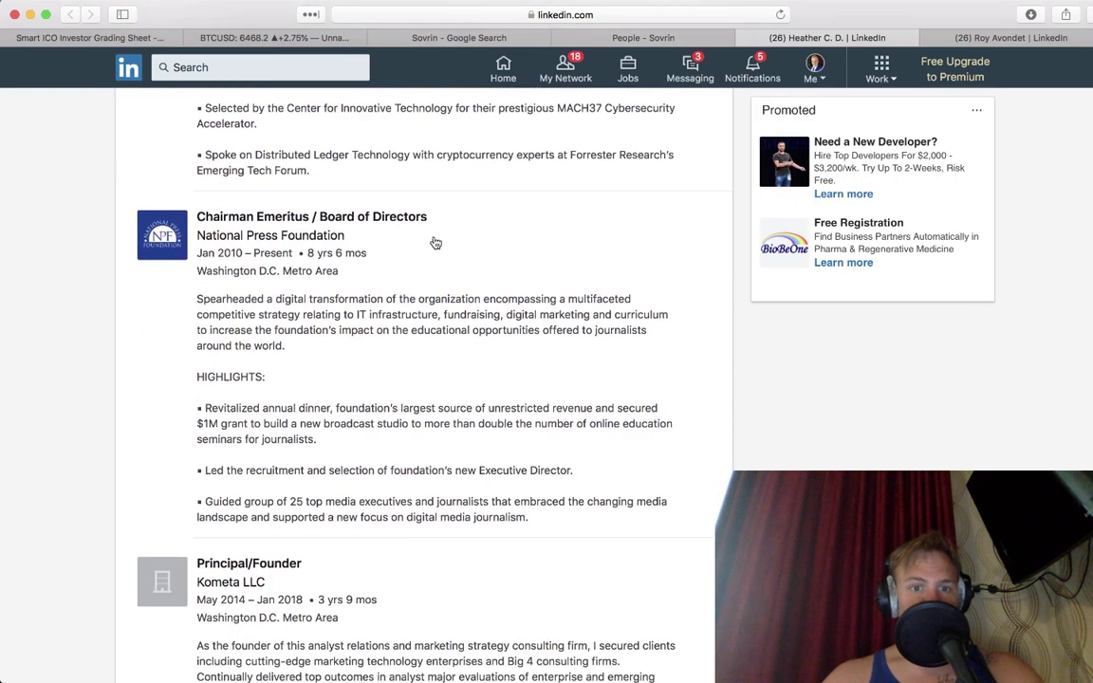
{"action": "scroll", "coordinate": [435, 242], "scroll_direction": "down", "scroll_amount": 2}
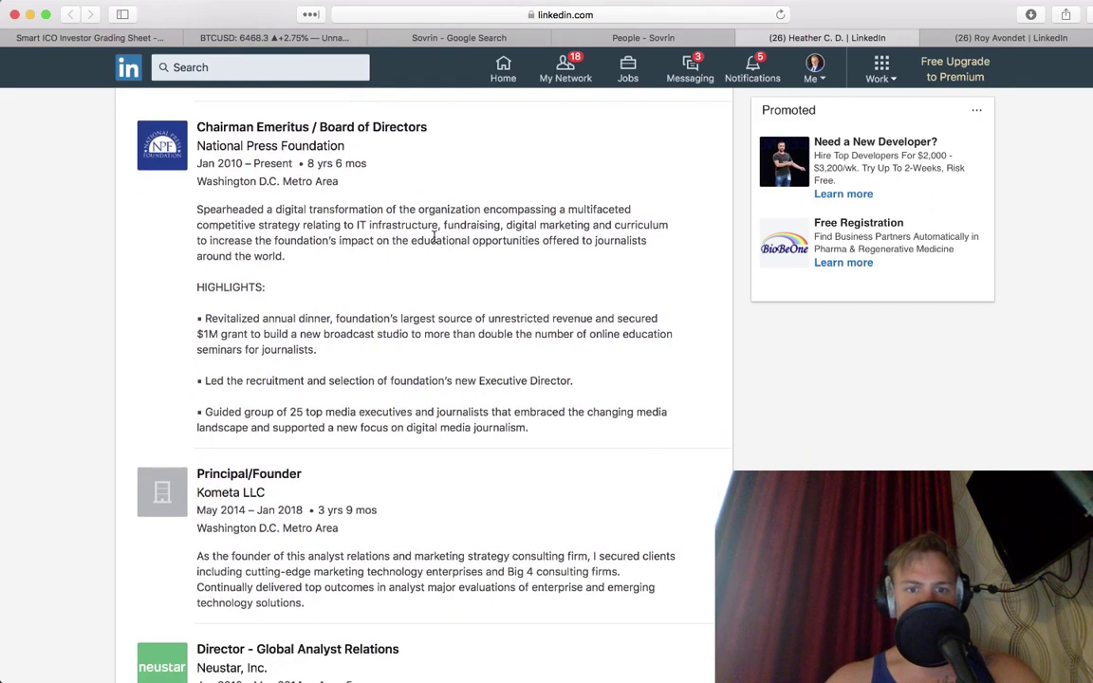
{"action": "scroll", "coordinate": [435, 237], "scroll_direction": "down", "scroll_amount": 3}
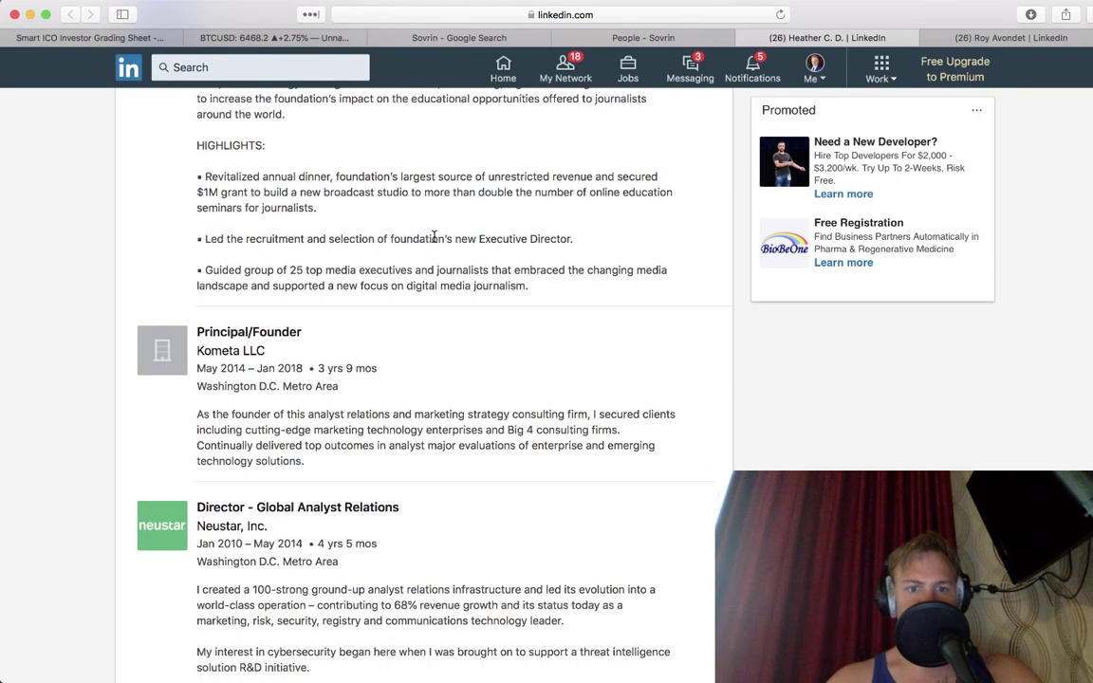
{"action": "scroll", "coordinate": [434, 237], "scroll_direction": "down", "scroll_amount": 5}
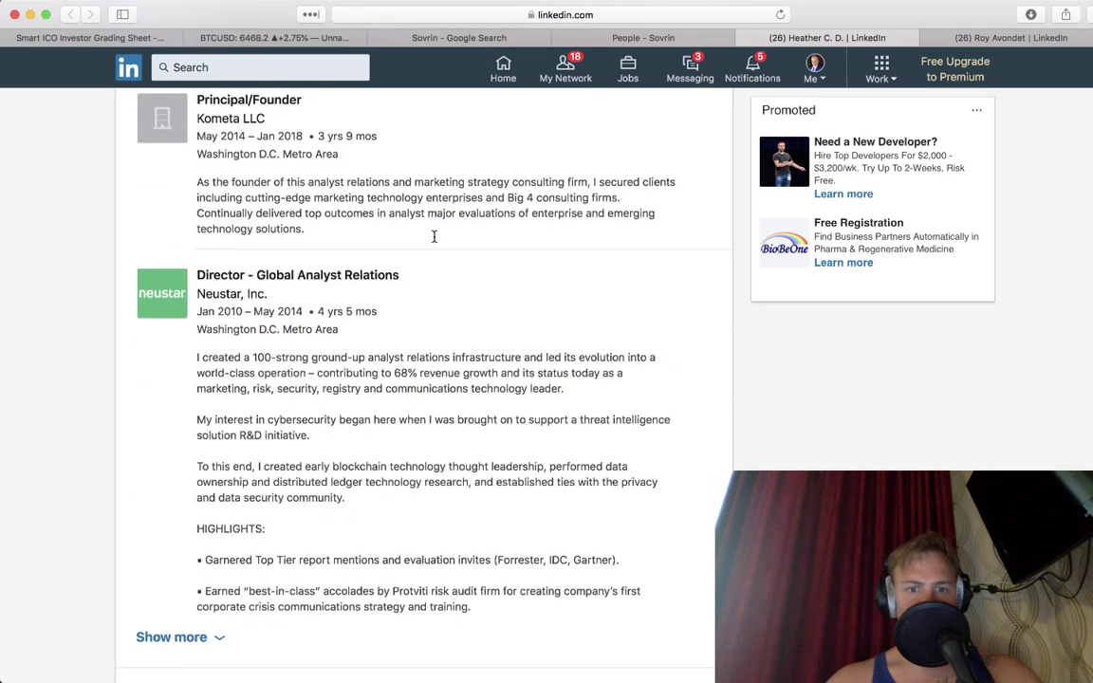
{"action": "scroll", "coordinate": [435, 241], "scroll_direction": "down", "scroll_amount": 4}
{"action": "scroll", "coordinate": [434, 242], "scroll_direction": "down", "scroll_amount": 1}
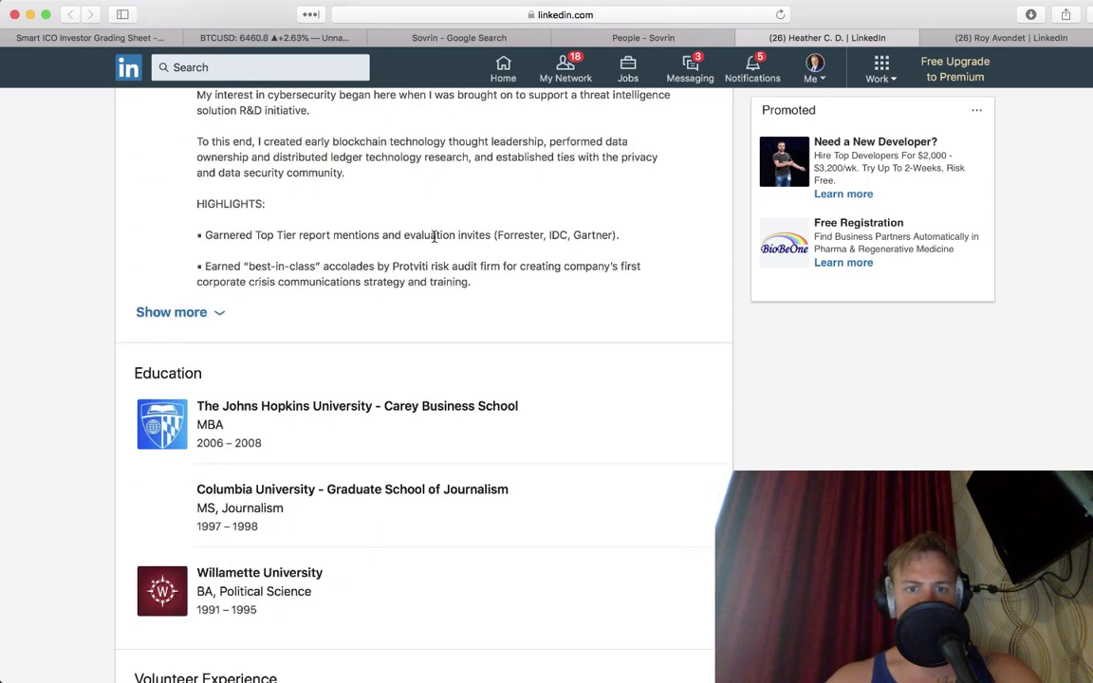
{"action": "left_click", "coordinate": [565, 69]}
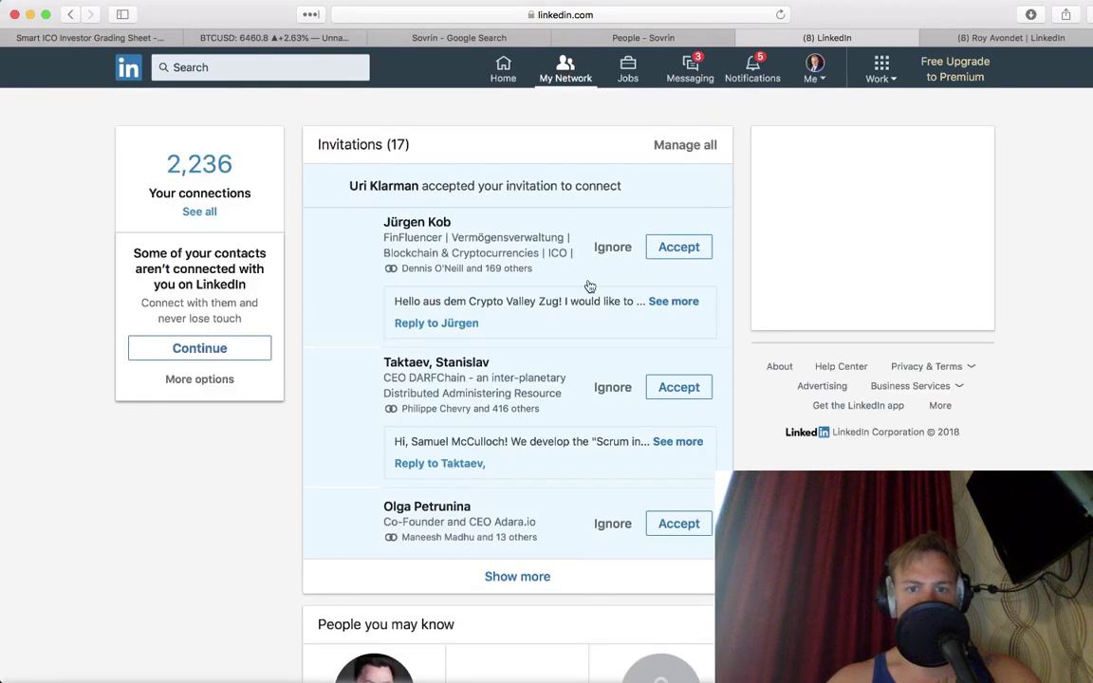
Step: Expand the first two invitation messages and load more pending invitations
{"action": "left_click", "coordinate": [672, 302]}
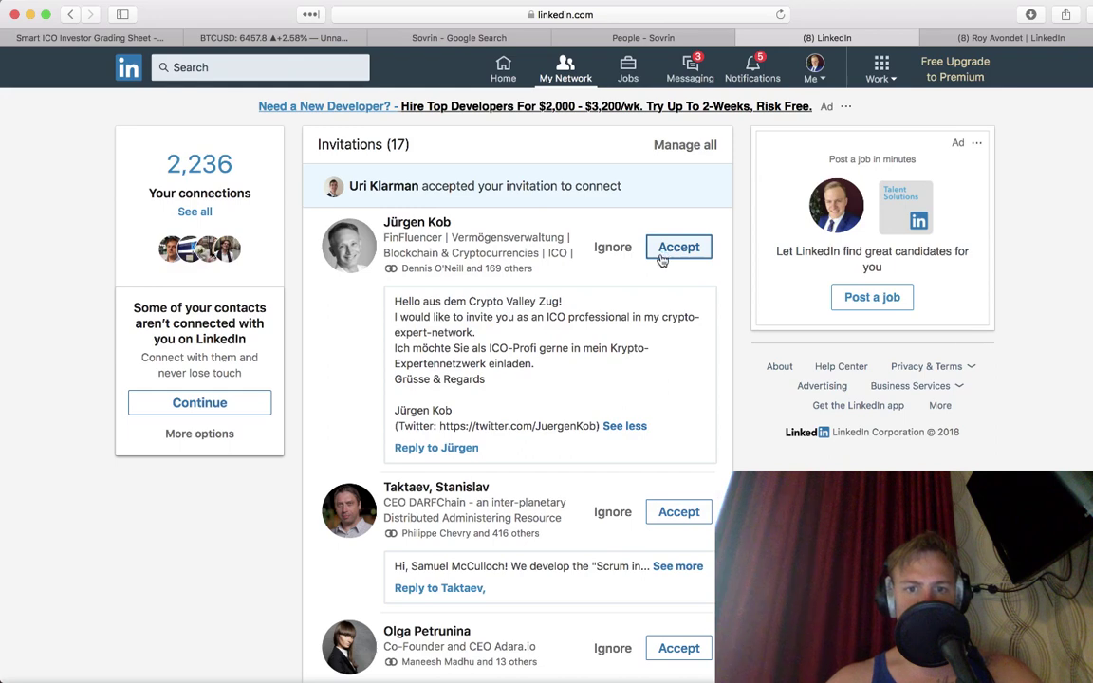
{"action": "scroll", "coordinate": [599, 441], "scroll_direction": "down", "scroll_amount": 5}
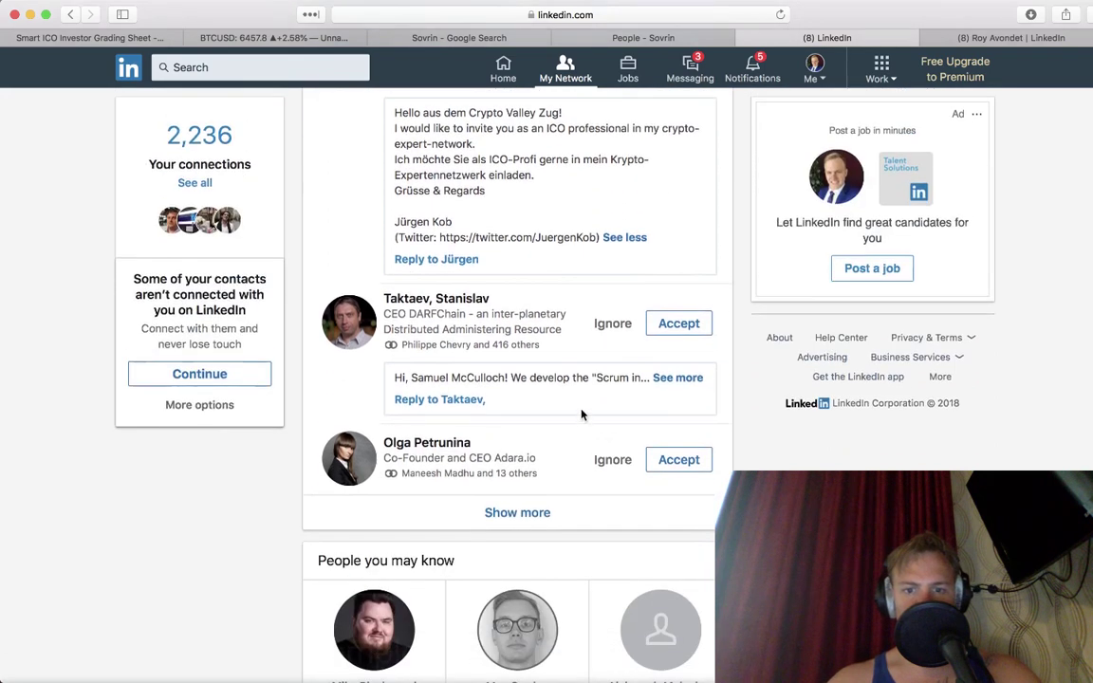
{"action": "left_click", "coordinate": [665, 377]}
{"action": "scroll", "coordinate": [539, 465], "scroll_direction": "down", "scroll_amount": 2}
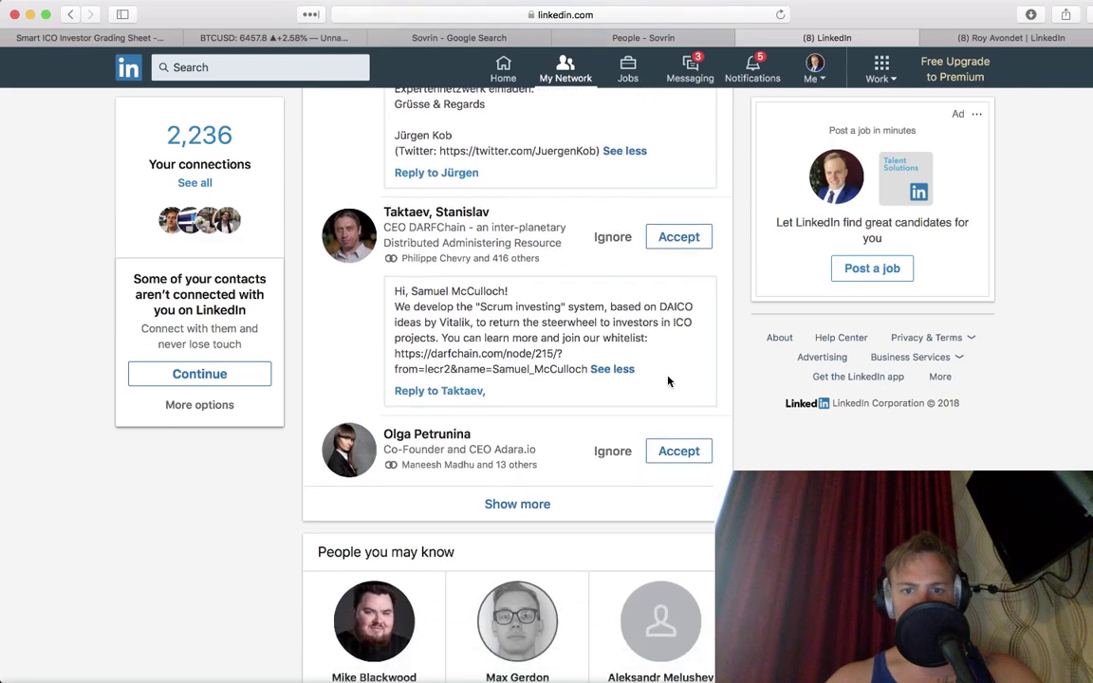
{"action": "left_click", "coordinate": [528, 504]}
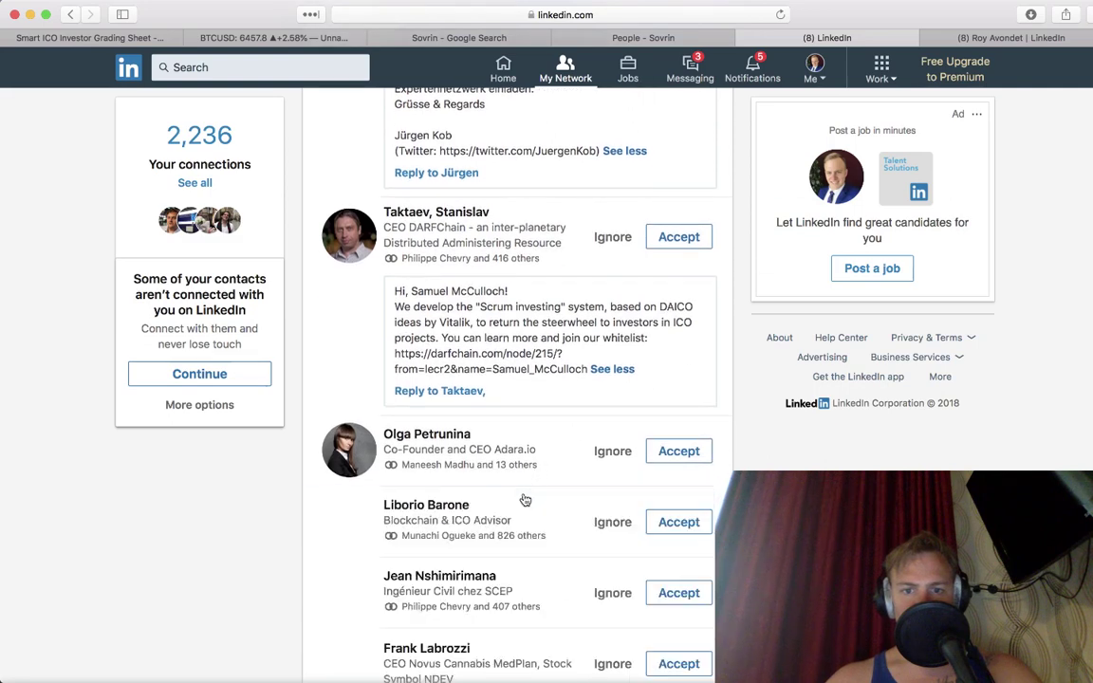
{"action": "scroll", "coordinate": [524, 500], "scroll_direction": "down", "scroll_amount": 2}
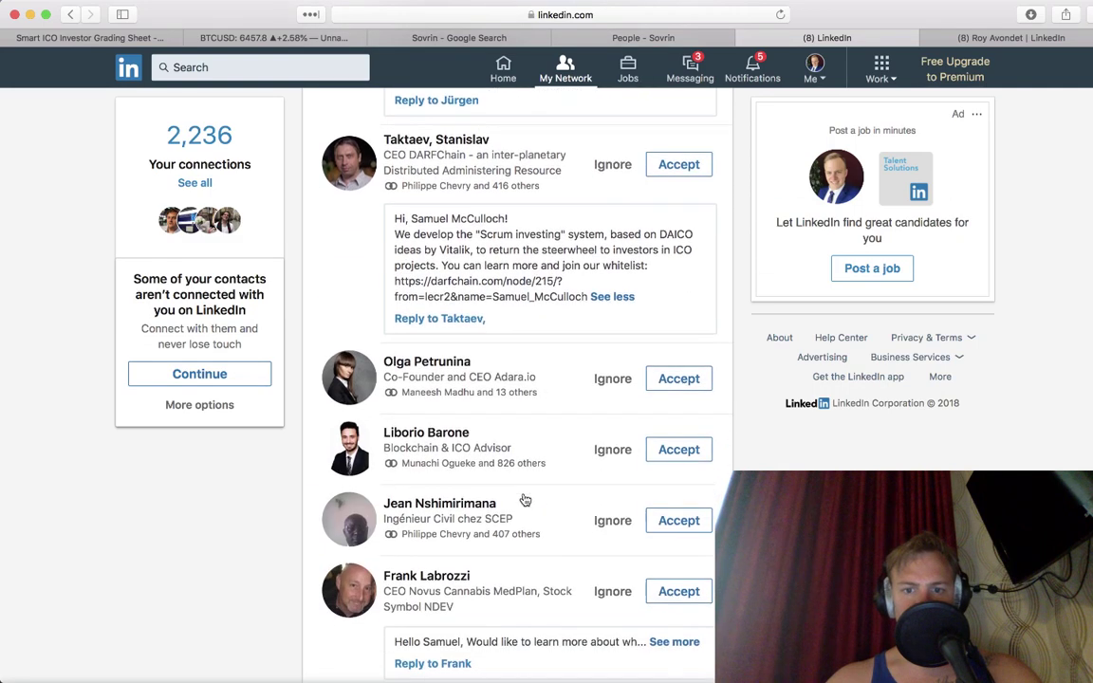
Step: Accept the Adara.io CEO's invitation, raising connections to 2,237, and list all 16 invitations
{"action": "left_click", "coordinate": [680, 380]}
{"action": "scroll", "coordinate": [693, 387], "scroll_direction": "down", "scroll_amount": 5}
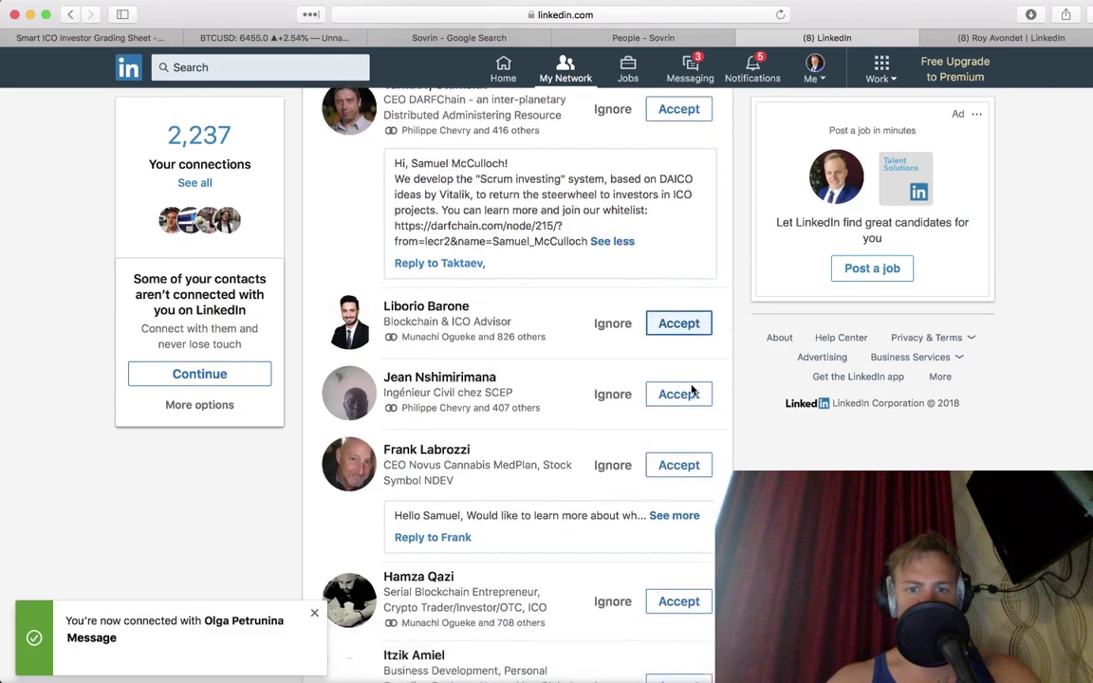
{"action": "left_click", "coordinate": [671, 391]}
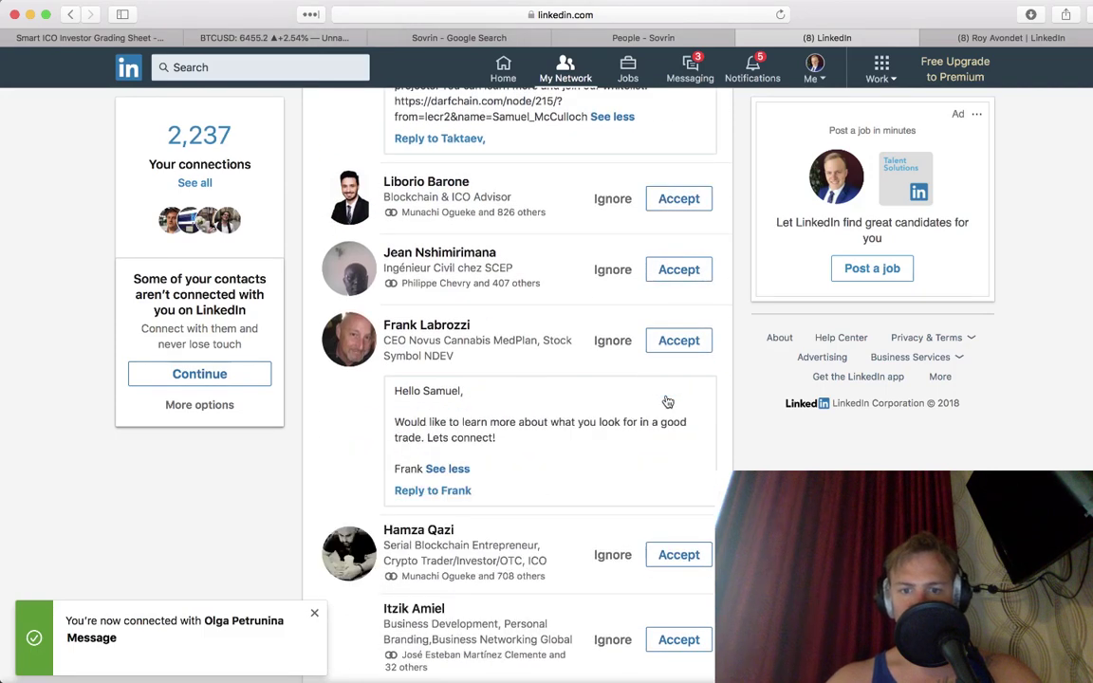
{"action": "scroll", "coordinate": [667, 402], "scroll_direction": "down", "scroll_amount": 10}
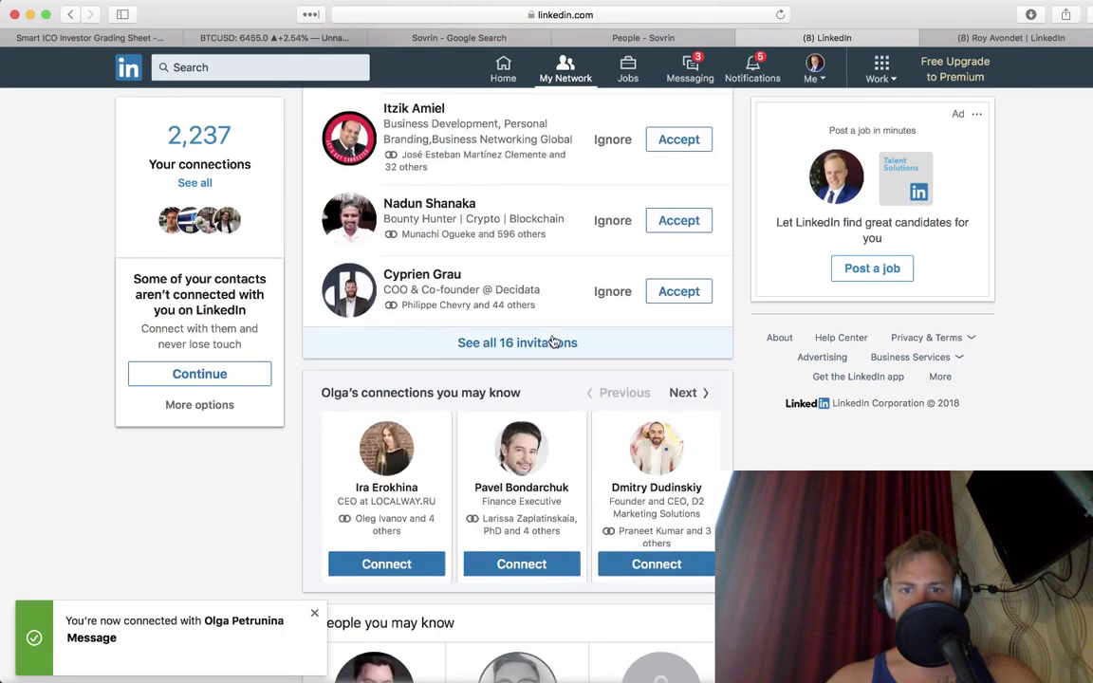
{"action": "left_click", "coordinate": [553, 341]}
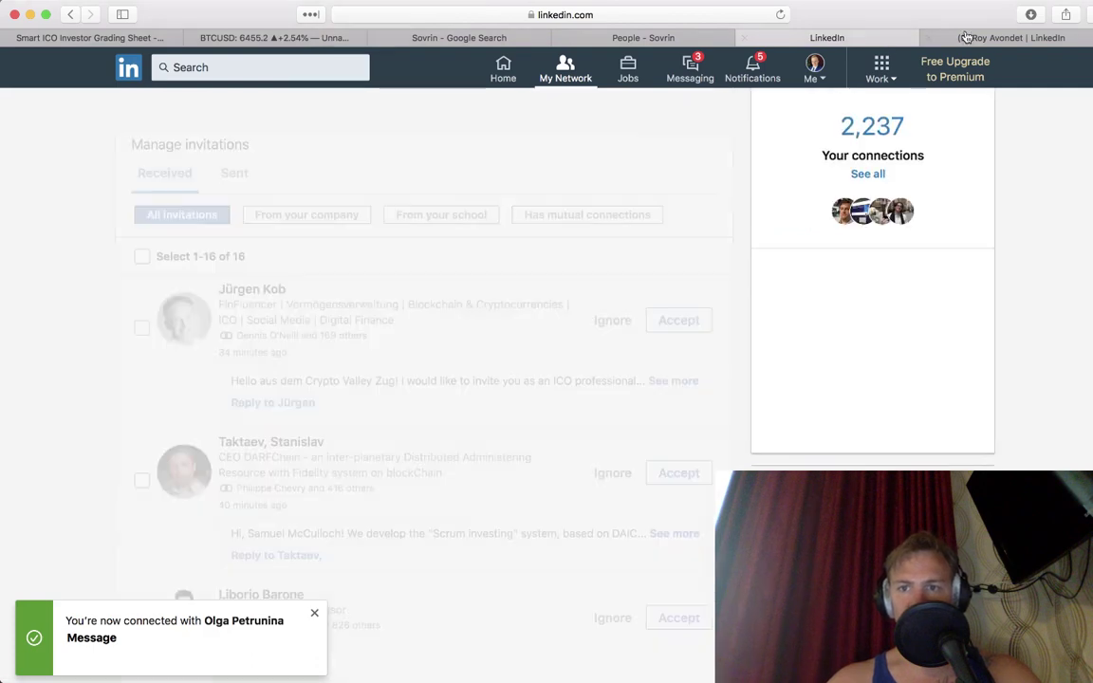
{"action": "left_click", "coordinate": [976, 37]}
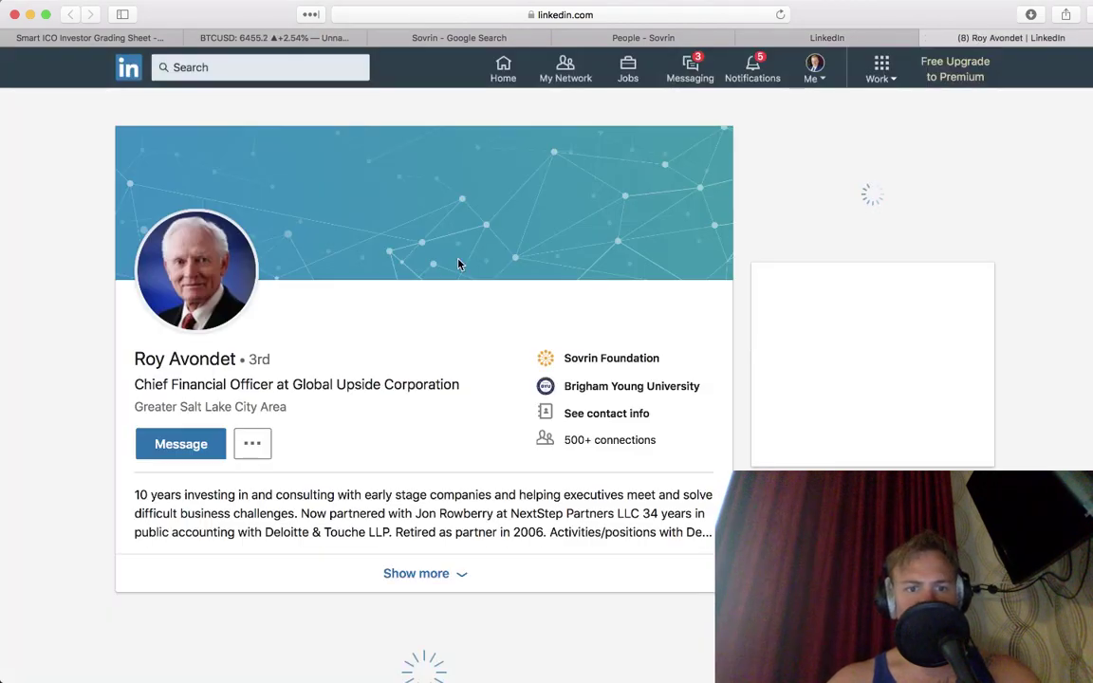
Step: Read through the Sovrin CFO's intro and experience history, then return to Manage invitations
{"action": "scroll", "coordinate": [458, 265], "scroll_direction": "down", "scroll_amount": 1}
{"action": "scroll", "coordinate": [458, 265], "scroll_direction": "down", "scroll_amount": 5}
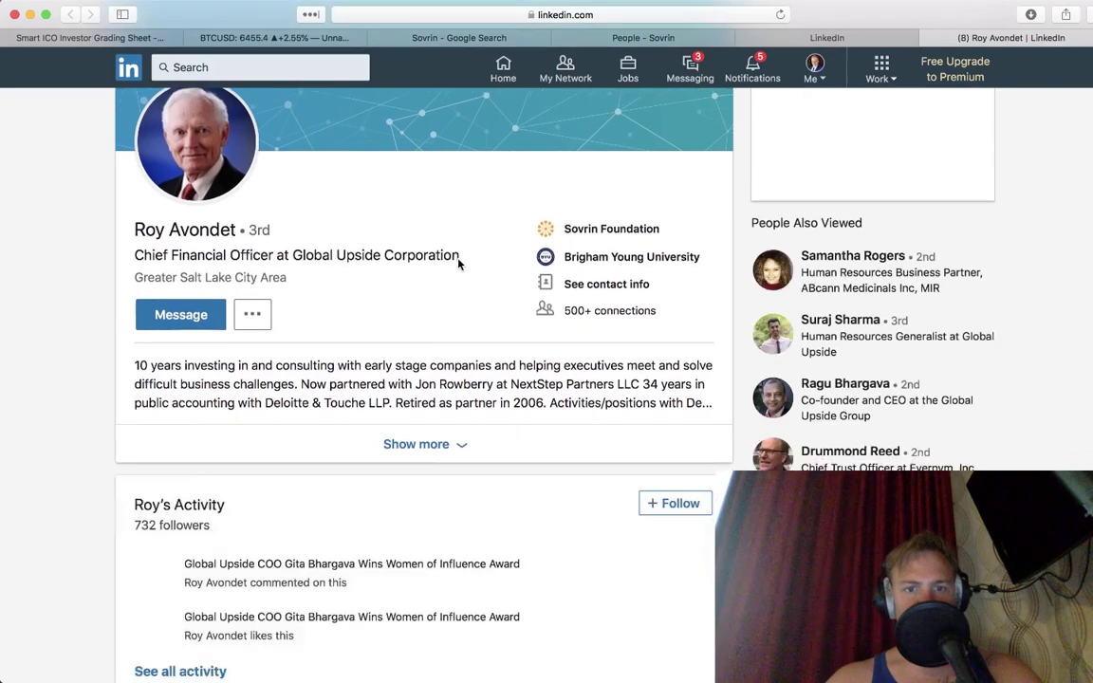
{"action": "scroll", "coordinate": [458, 264], "scroll_direction": "down", "scroll_amount": 10}
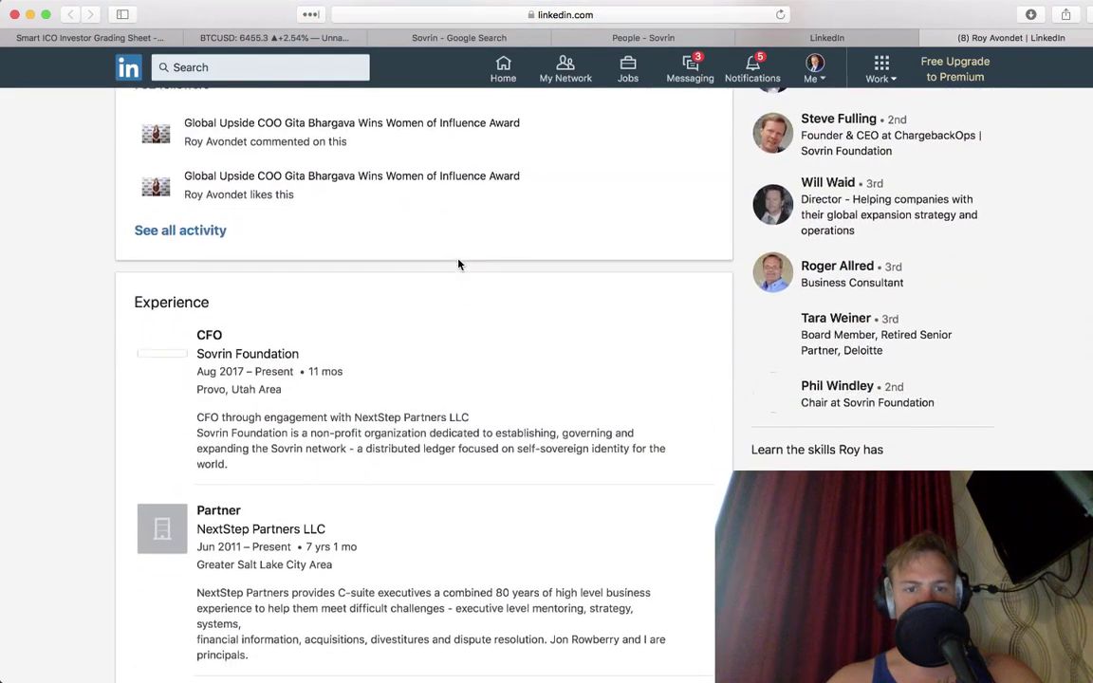
{"action": "scroll", "coordinate": [458, 265], "scroll_direction": "down", "scroll_amount": 8}
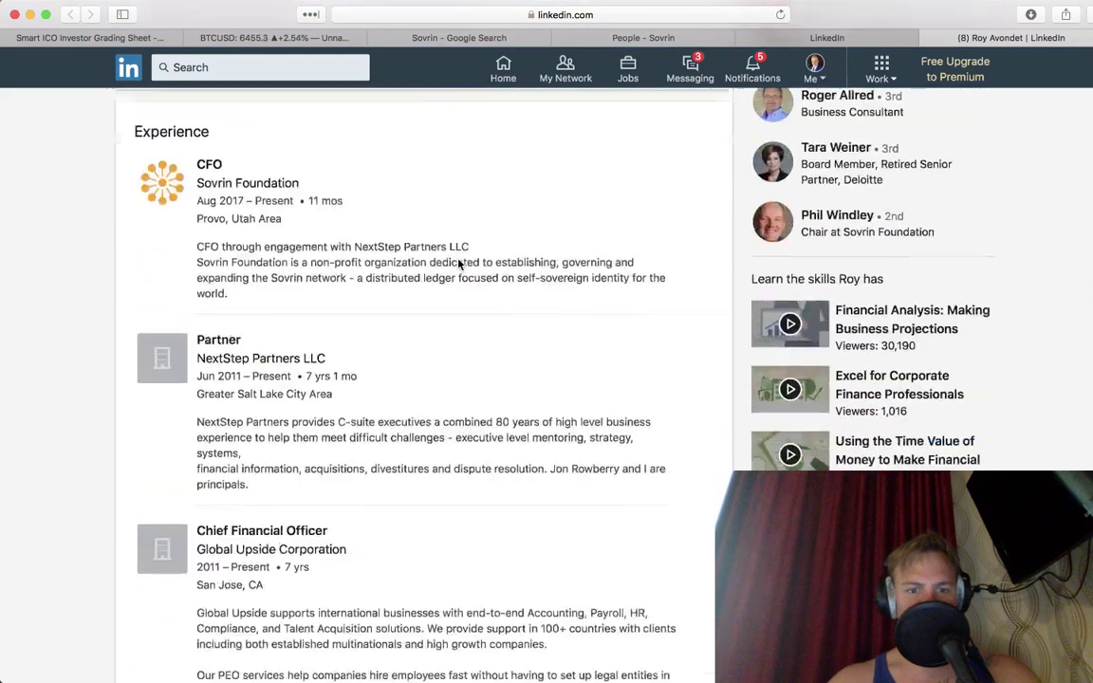
{"action": "scroll", "coordinate": [458, 265], "scroll_direction": "down", "scroll_amount": 2}
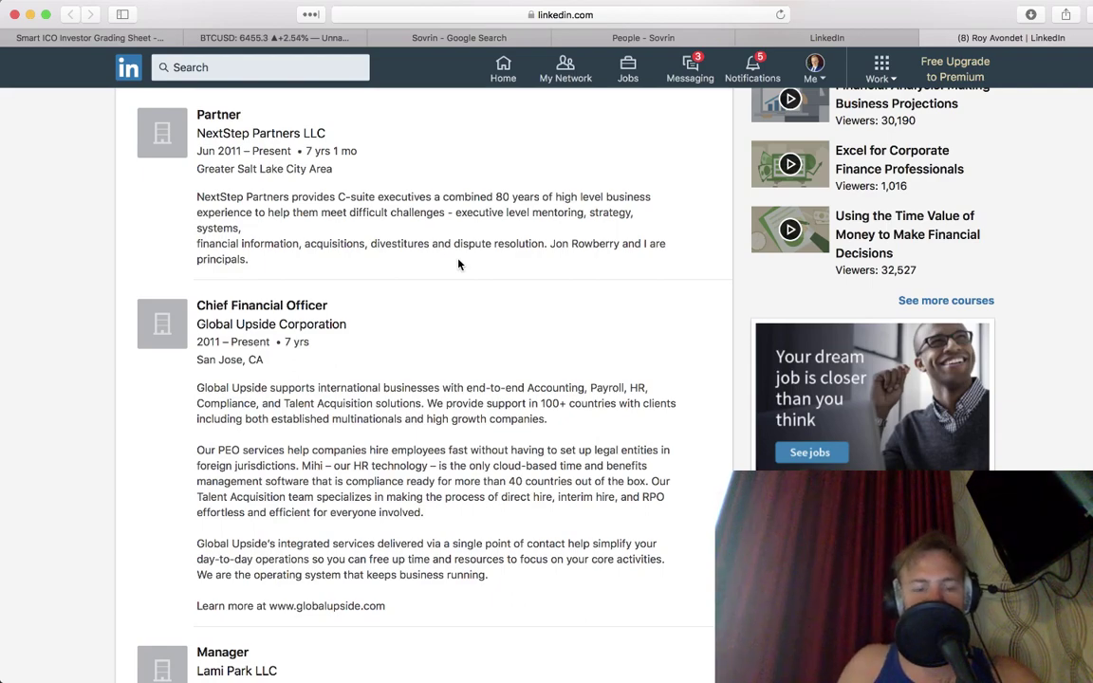
{"action": "scroll", "coordinate": [458, 262], "scroll_direction": "down", "scroll_amount": 5}
{"action": "scroll", "coordinate": [458, 261], "scroll_direction": "up", "scroll_amount": 10}
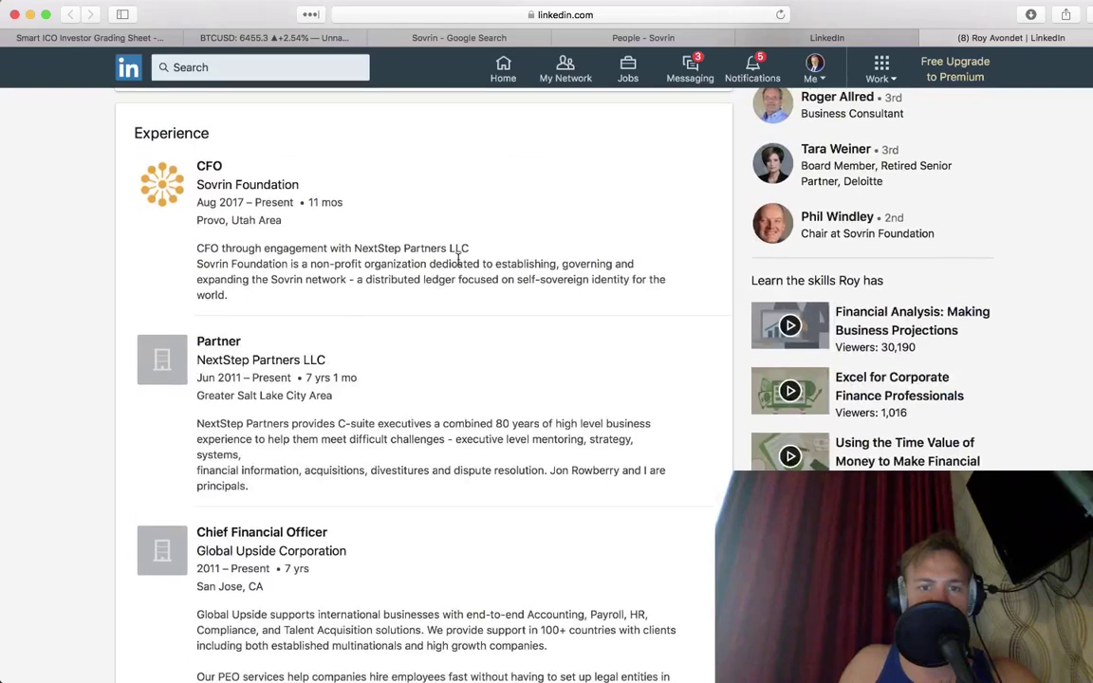
{"action": "scroll", "coordinate": [459, 259], "scroll_direction": "up", "scroll_amount": 2}
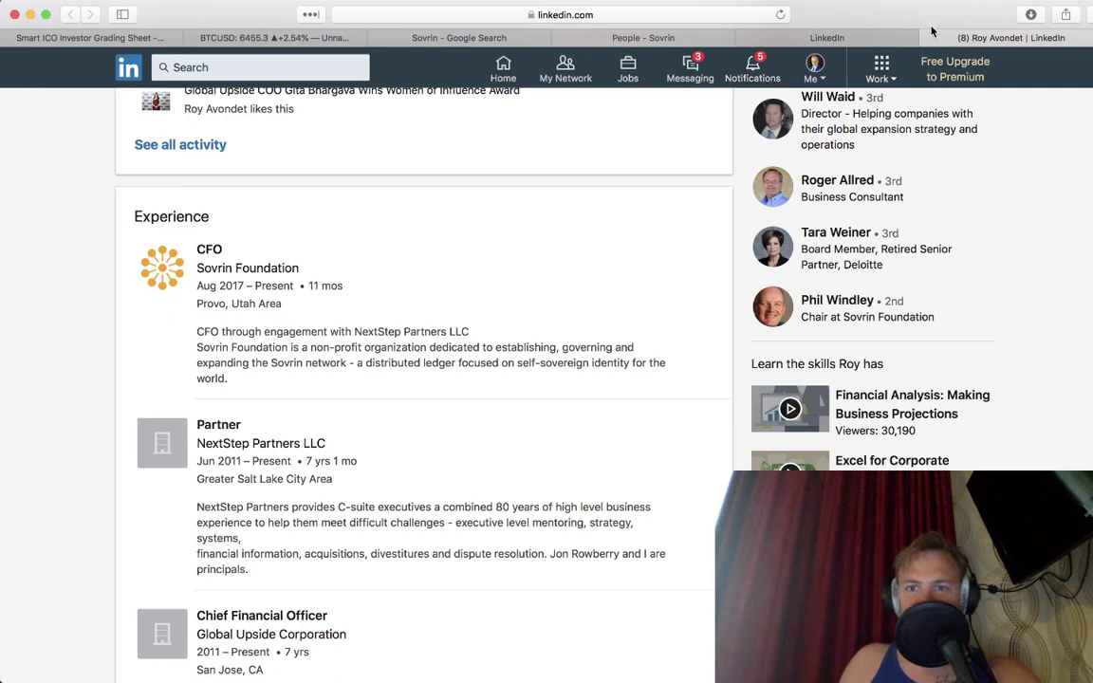
{"action": "left_click", "coordinate": [798, 38]}
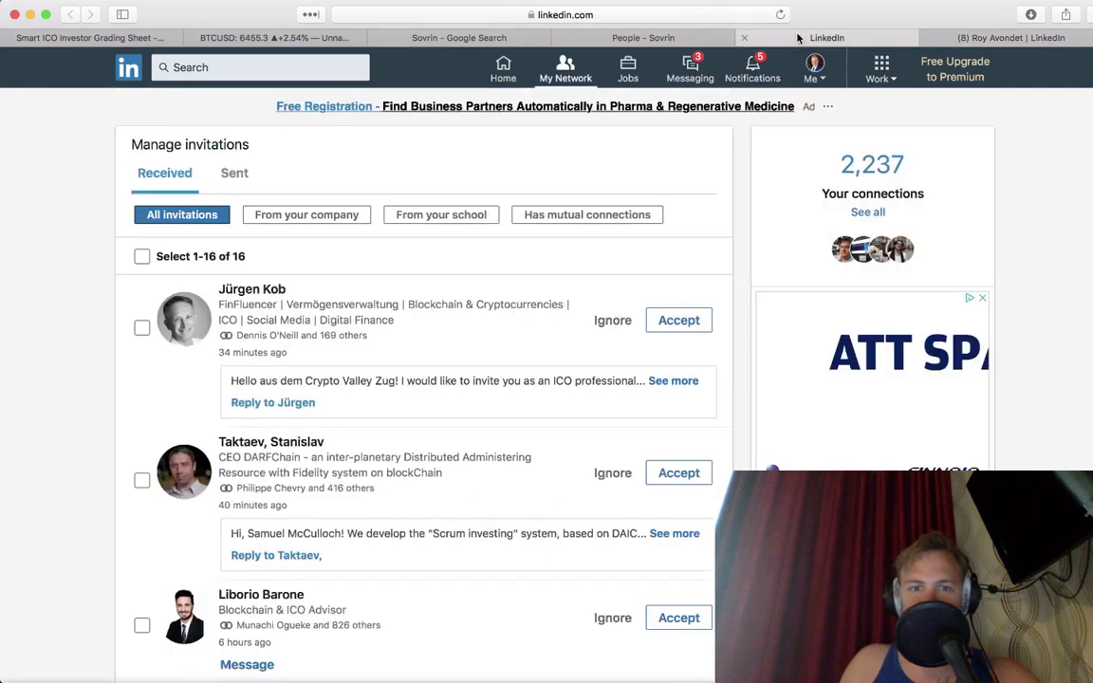
Step: Open the Sovrin CTO's LinkedIn profile in a new tab from the People page
{"action": "left_click", "coordinate": [636, 39]}
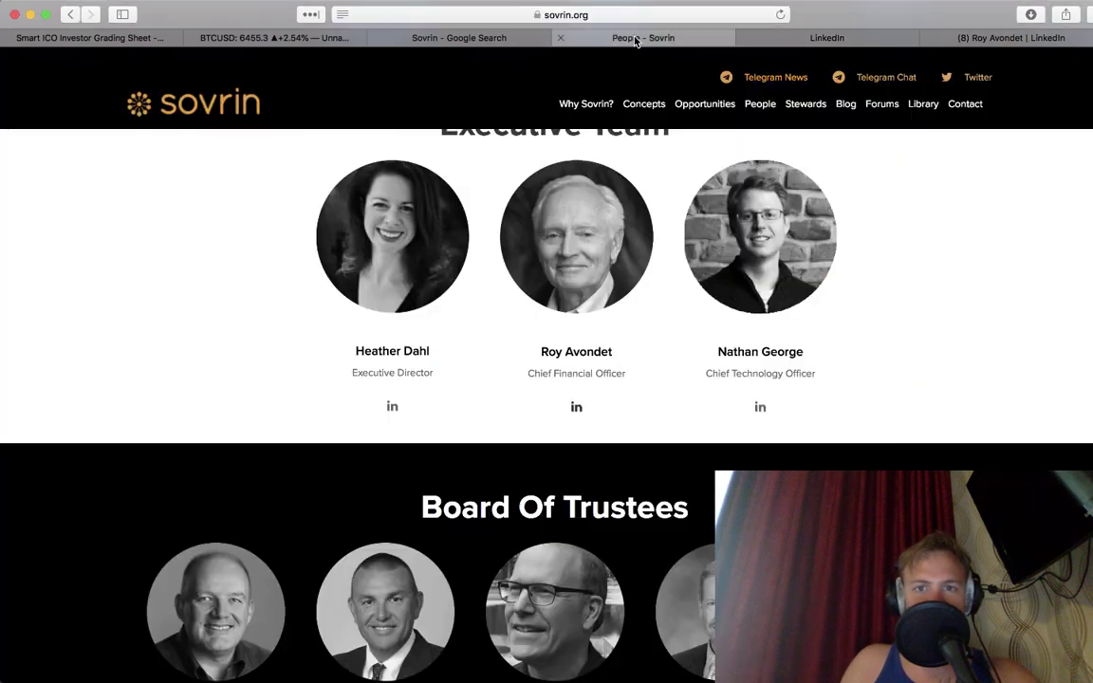
{"action": "left_click", "coordinate": [761, 405]}
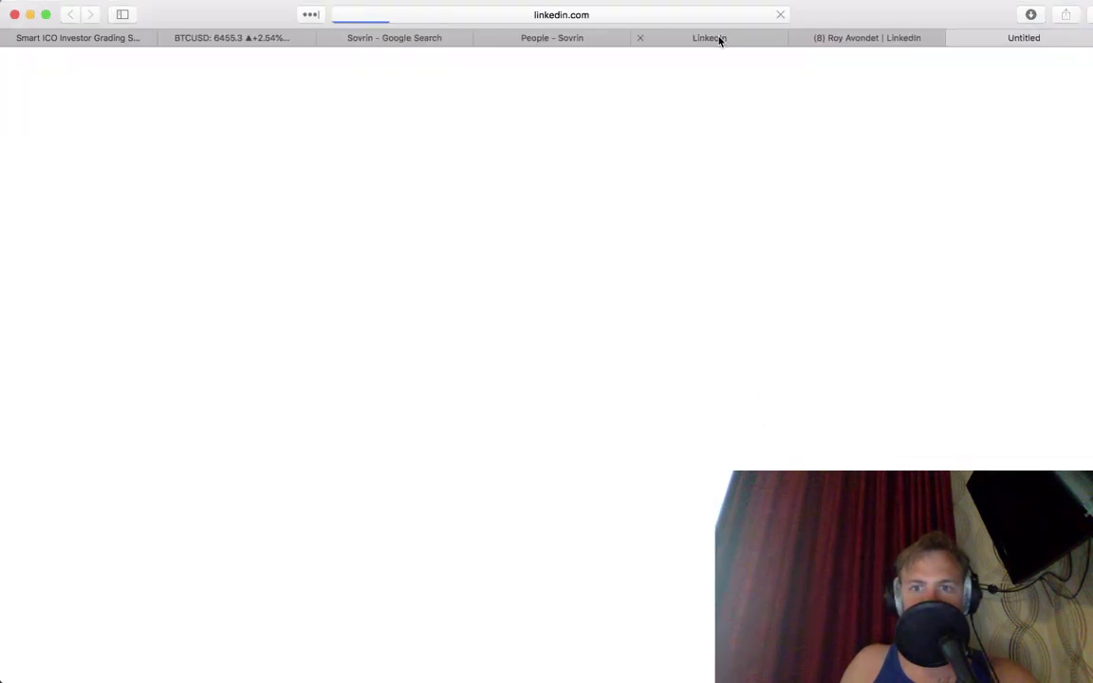
{"action": "left_click", "coordinate": [719, 39]}
{"action": "left_click", "coordinate": [548, 38]}
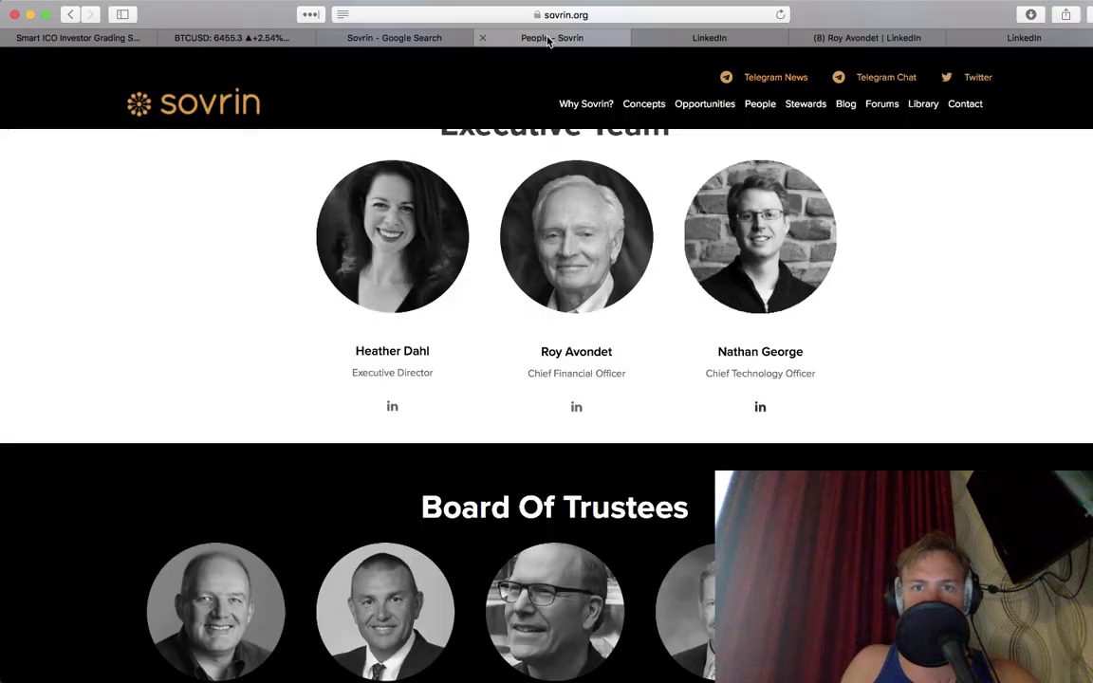
Step: Scroll the People page past the Board of Trustees to the Technical Governance Board members
{"action": "scroll", "coordinate": [193, 392], "scroll_direction": "down", "scroll_amount": 5}
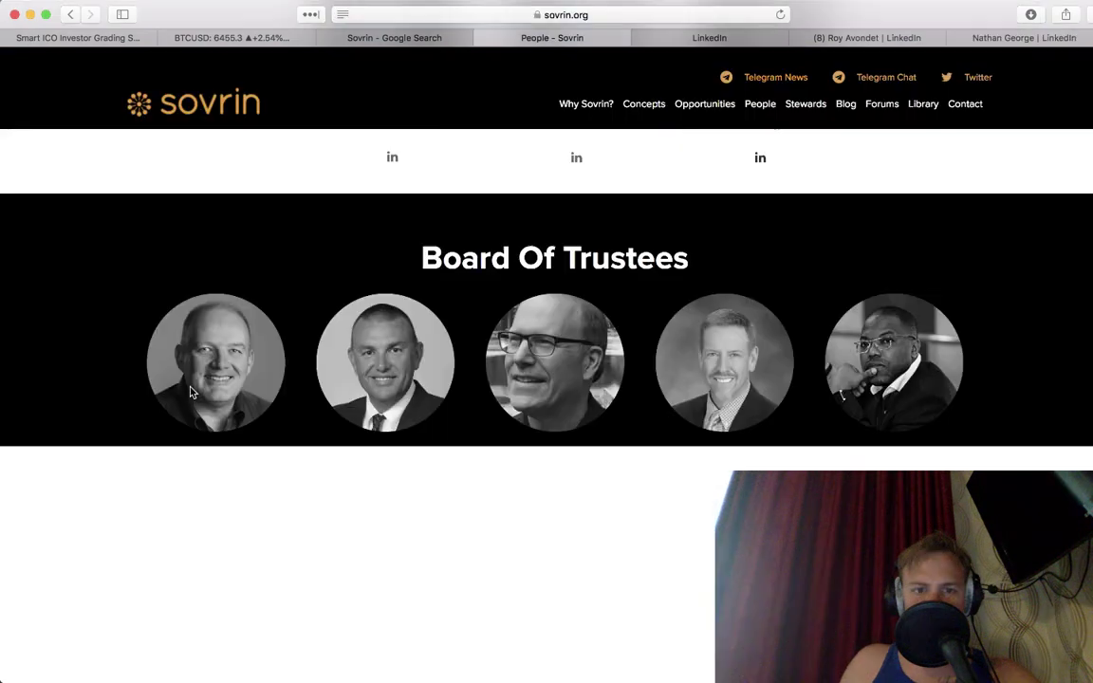
{"action": "scroll", "coordinate": [228, 356], "scroll_direction": "down", "scroll_amount": 4}
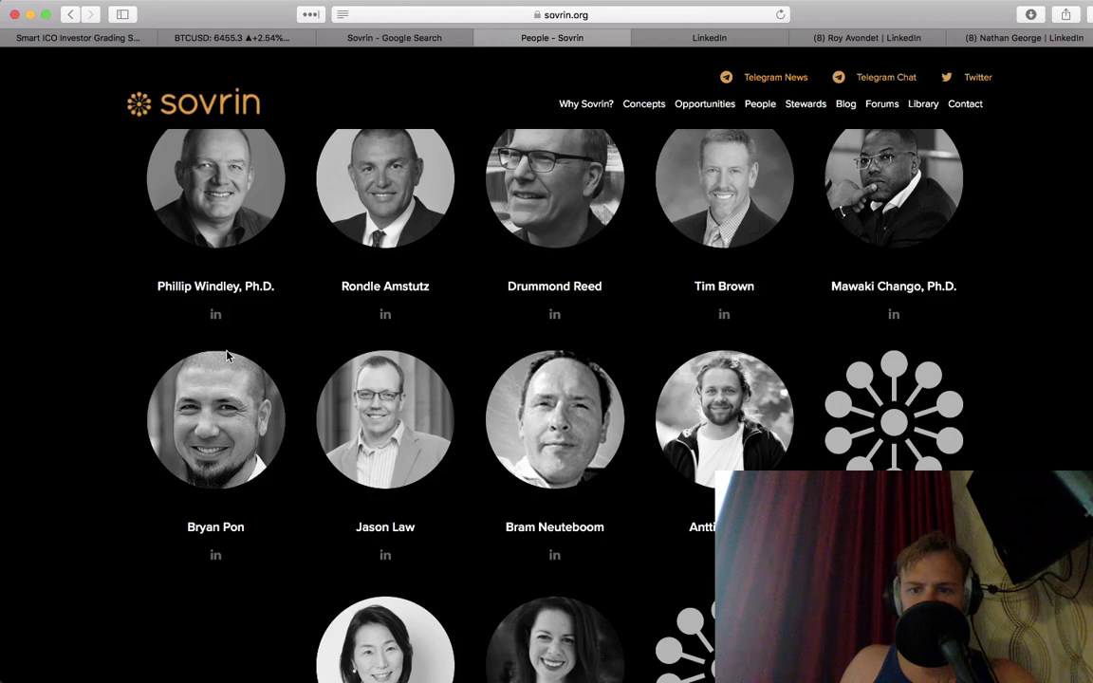
{"action": "scroll", "coordinate": [228, 356], "scroll_direction": "down", "scroll_amount": 4}
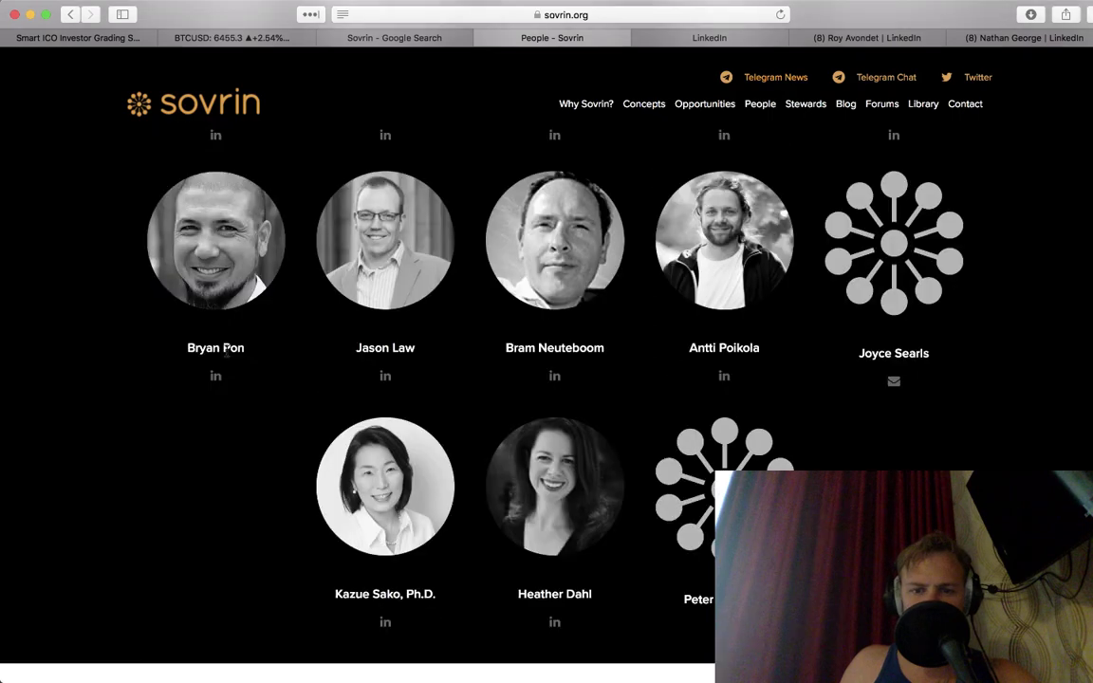
{"action": "scroll", "coordinate": [228, 355], "scroll_direction": "down", "scroll_amount": 12}
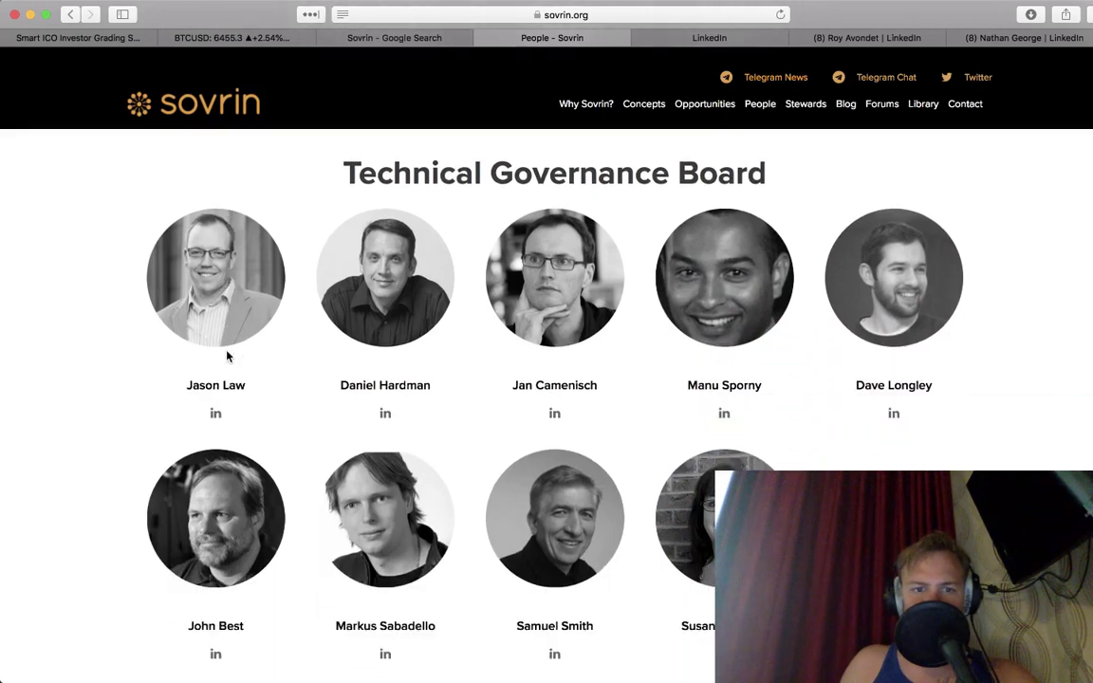
{"action": "scroll", "coordinate": [228, 355], "scroll_direction": "down", "scroll_amount": 1}
{"action": "scroll", "coordinate": [228, 355], "scroll_direction": "down", "scroll_amount": 1}
{"action": "scroll", "coordinate": [233, 361], "scroll_direction": "up", "scroll_amount": 1}
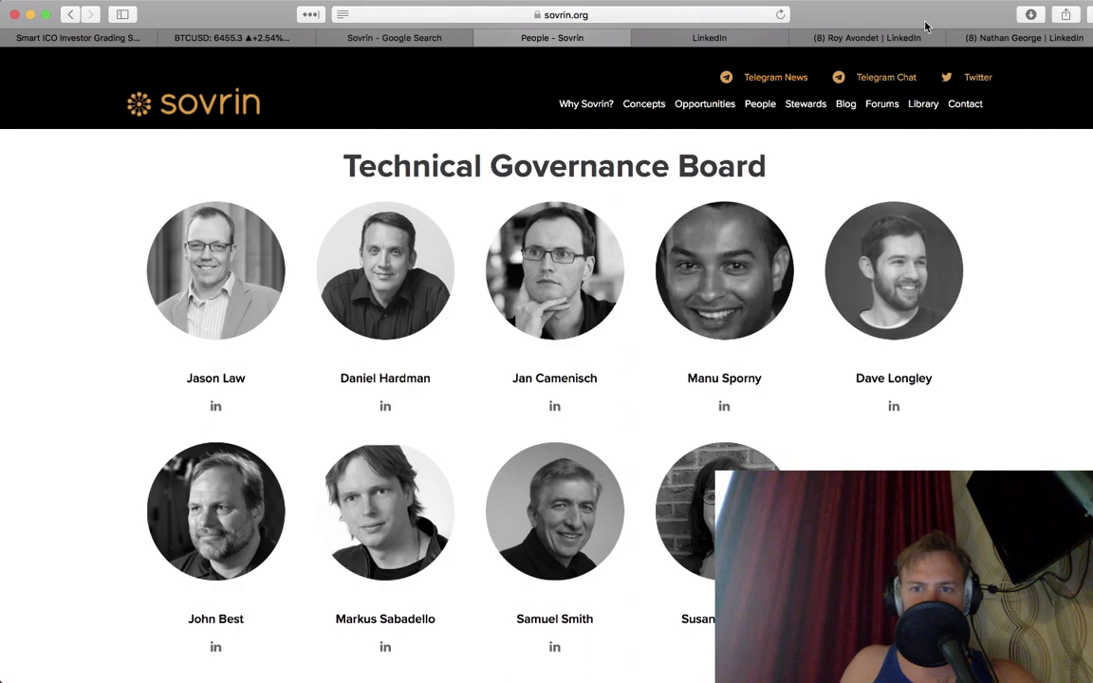
Step: Review the Sovrin CTO's LinkedIn profile, with experience at Evernym, Perfect Search, Symantec and MDSC
{"action": "left_click", "coordinate": [1039, 38]}
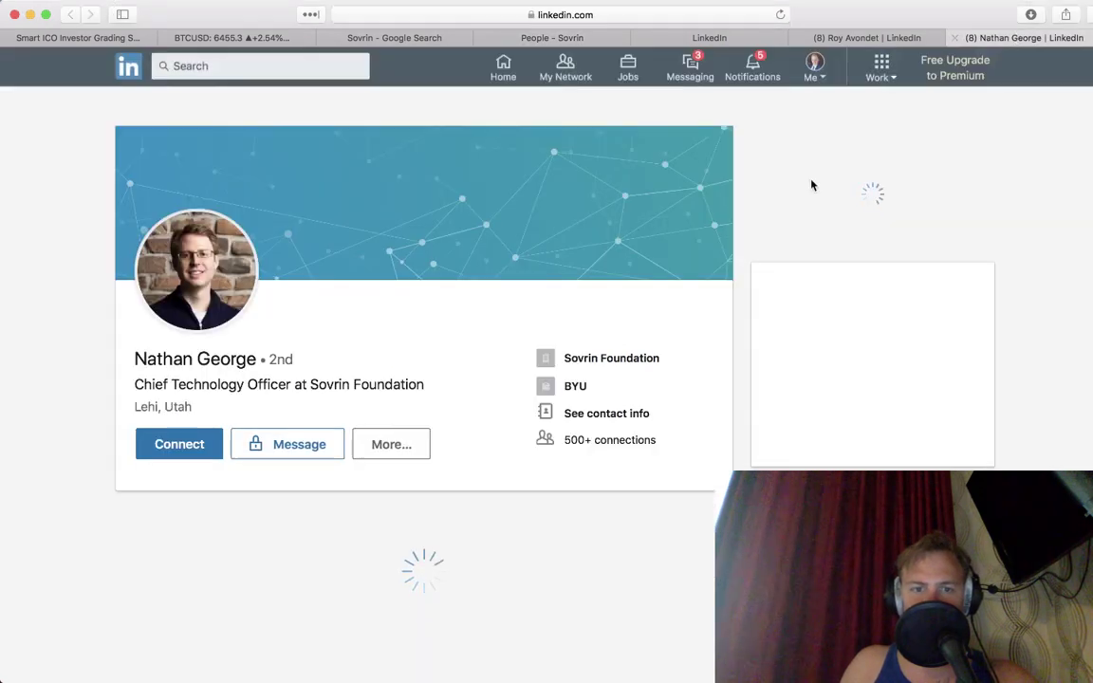
{"action": "scroll", "coordinate": [806, 196], "scroll_direction": "down", "scroll_amount": 5}
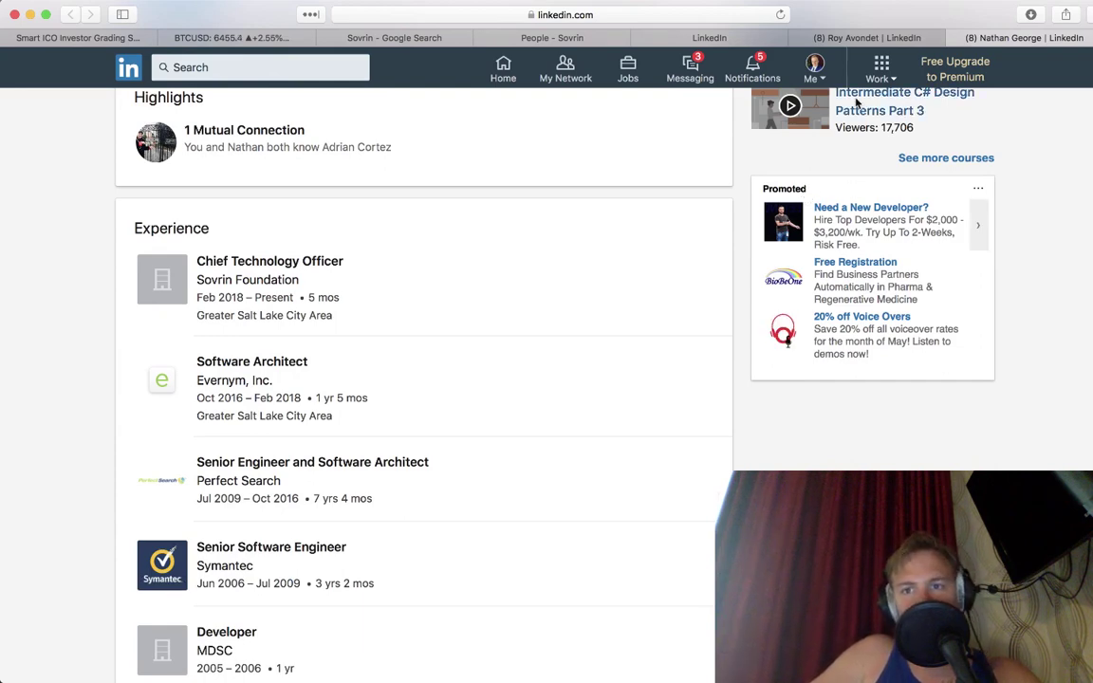
{"action": "scroll", "coordinate": [713, 237], "scroll_direction": "up", "scroll_amount": 5}
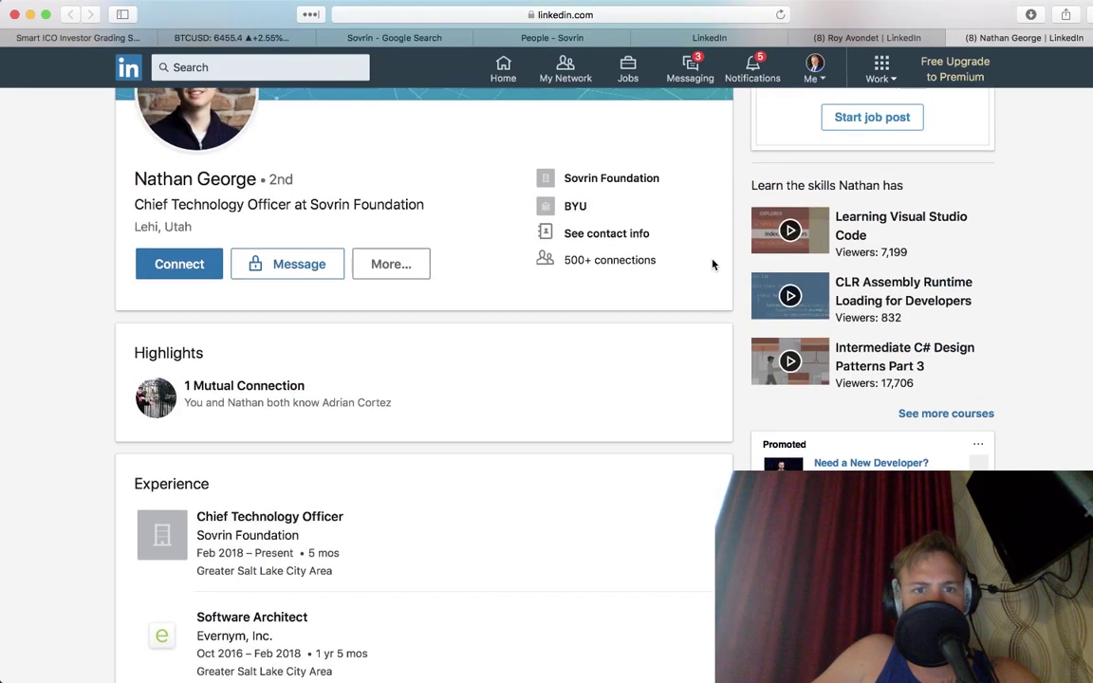
{"action": "scroll", "coordinate": [713, 265], "scroll_direction": "up", "scroll_amount": 2}
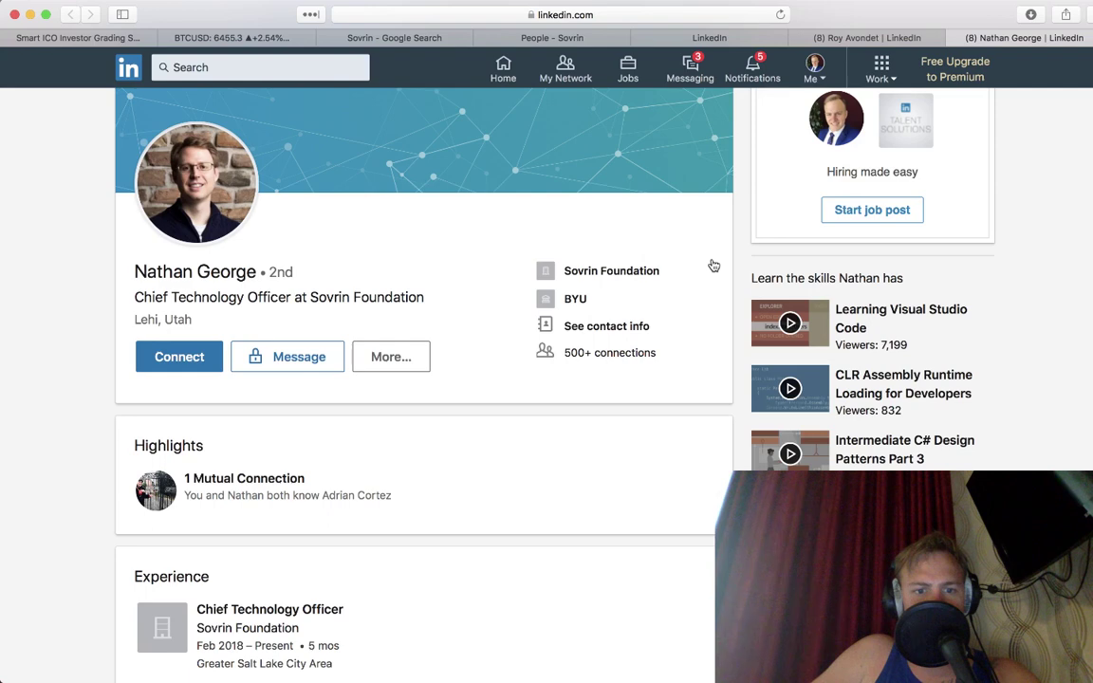
{"action": "scroll", "coordinate": [713, 265], "scroll_direction": "up", "scroll_amount": 1}
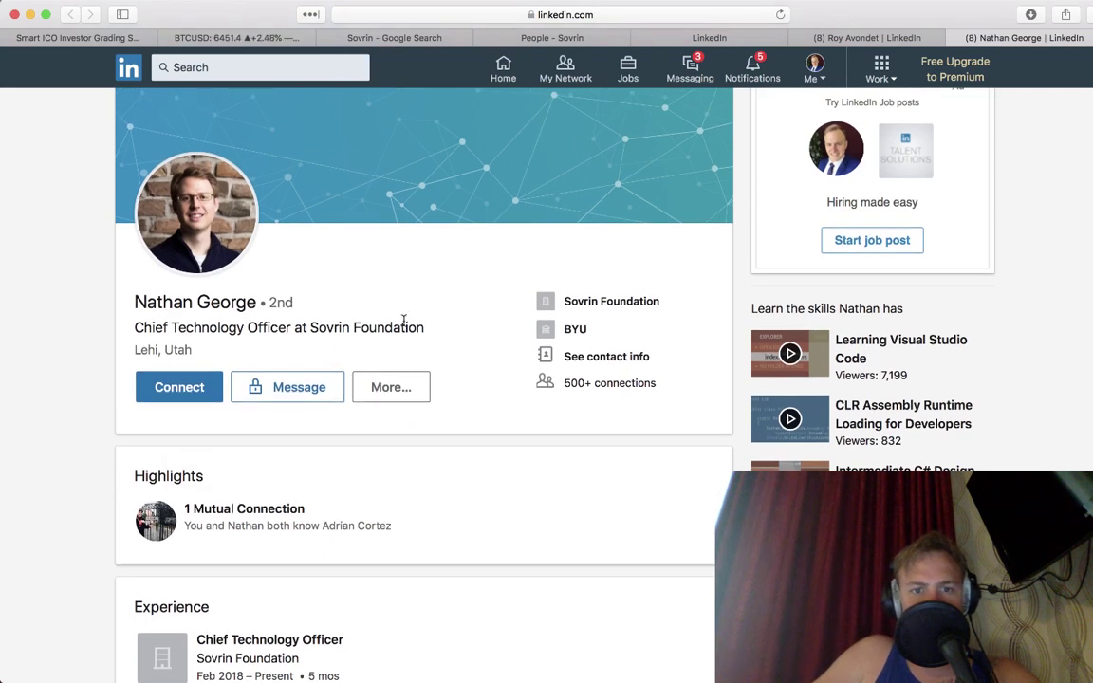
Step: Send the Sovrin CTO a connection request with a note greeting them and saying you're from smarticoinvestor.com
{"action": "left_click", "coordinate": [194, 381]}
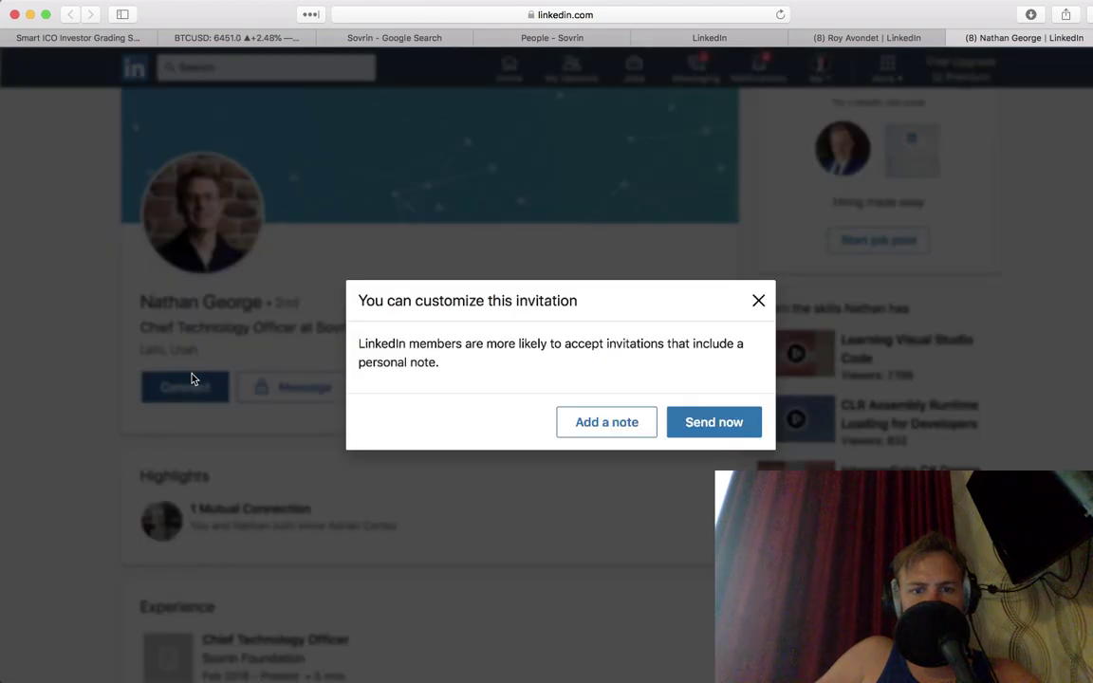
{"action": "left_click", "coordinate": [638, 427]}
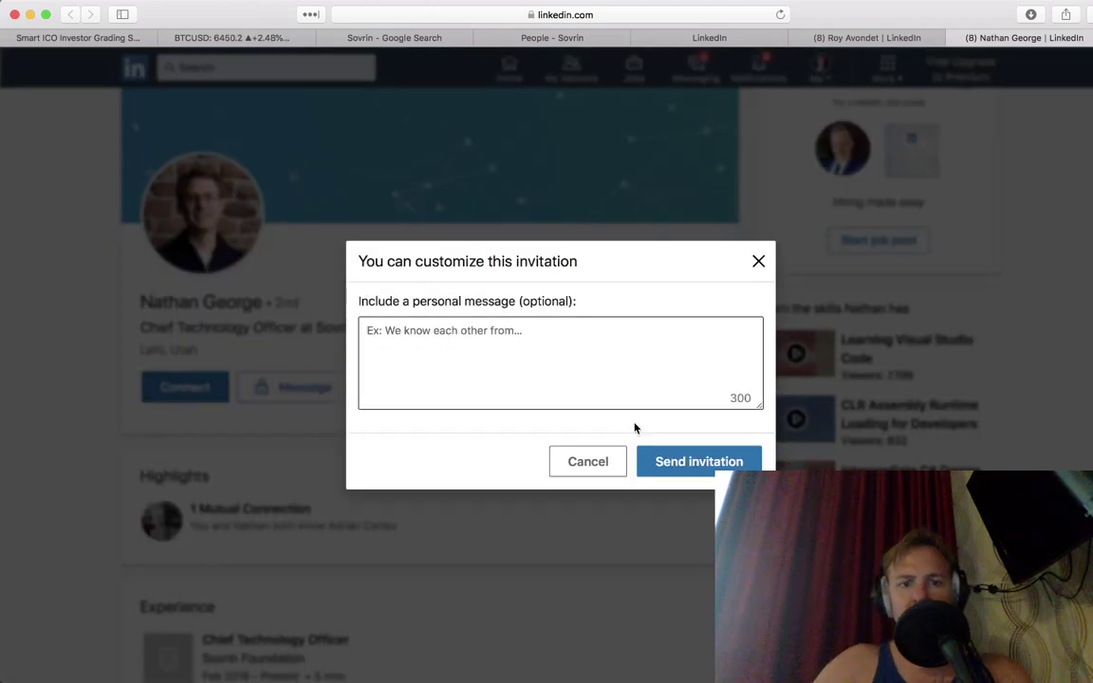
{"action": "left_click", "coordinate": [559, 385]}
{"action": "type", "text": "Hi Nathan, I"}
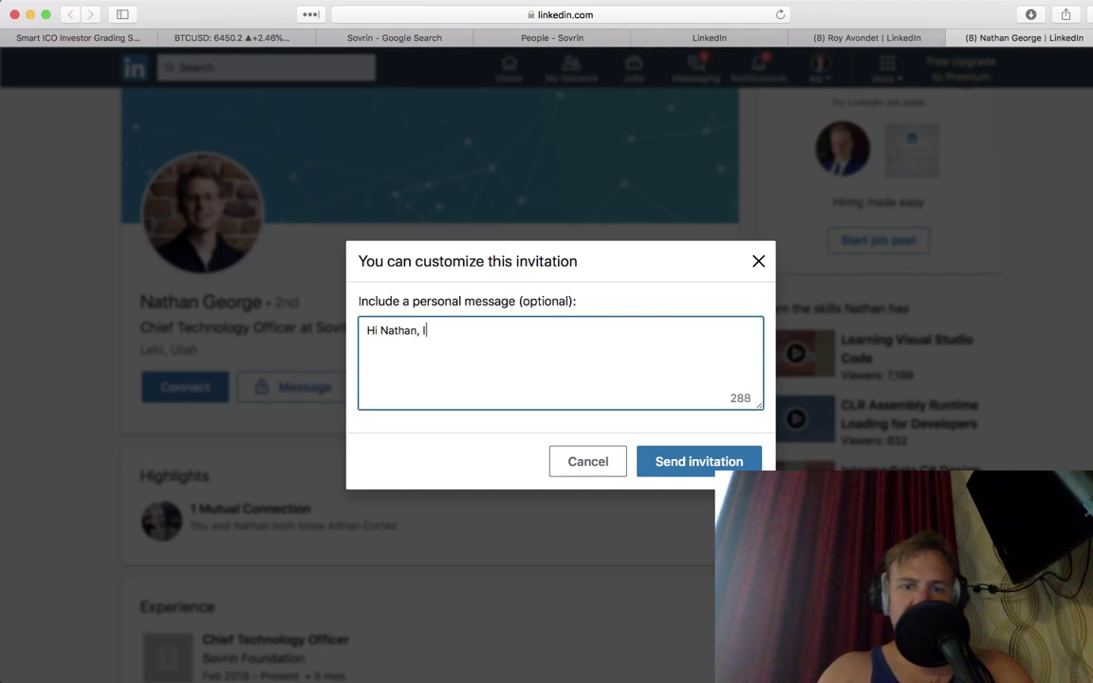
{"action": "type", "text": "'m from sm"}
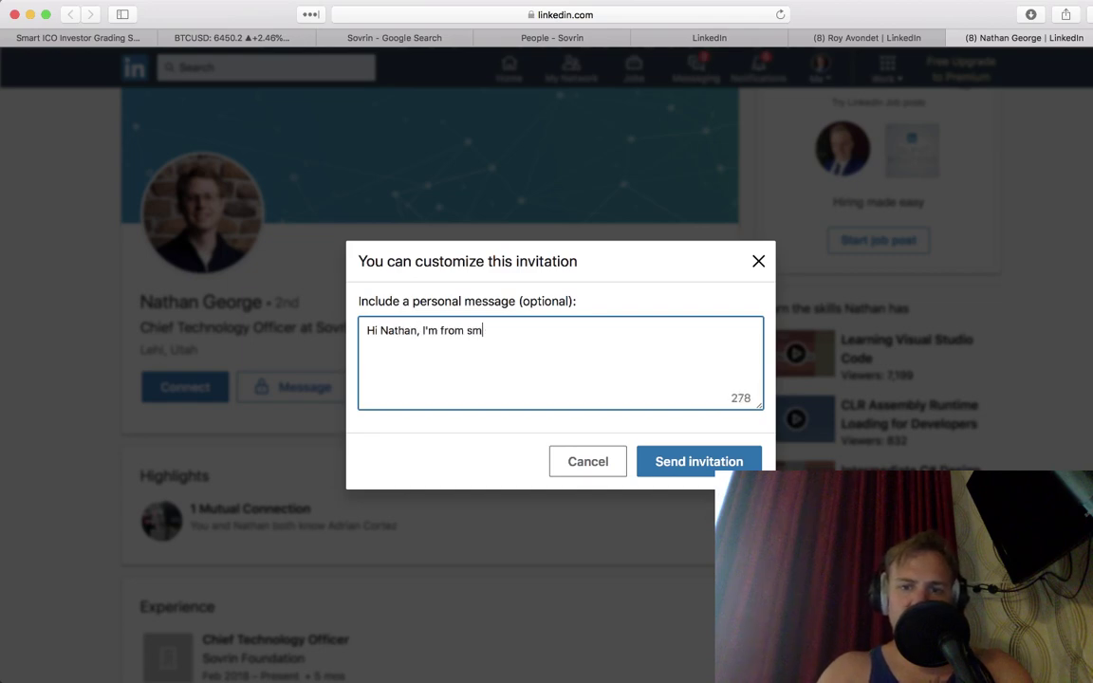
{"action": "type", "text": "articoinvestor.com Happy to chat about S"}
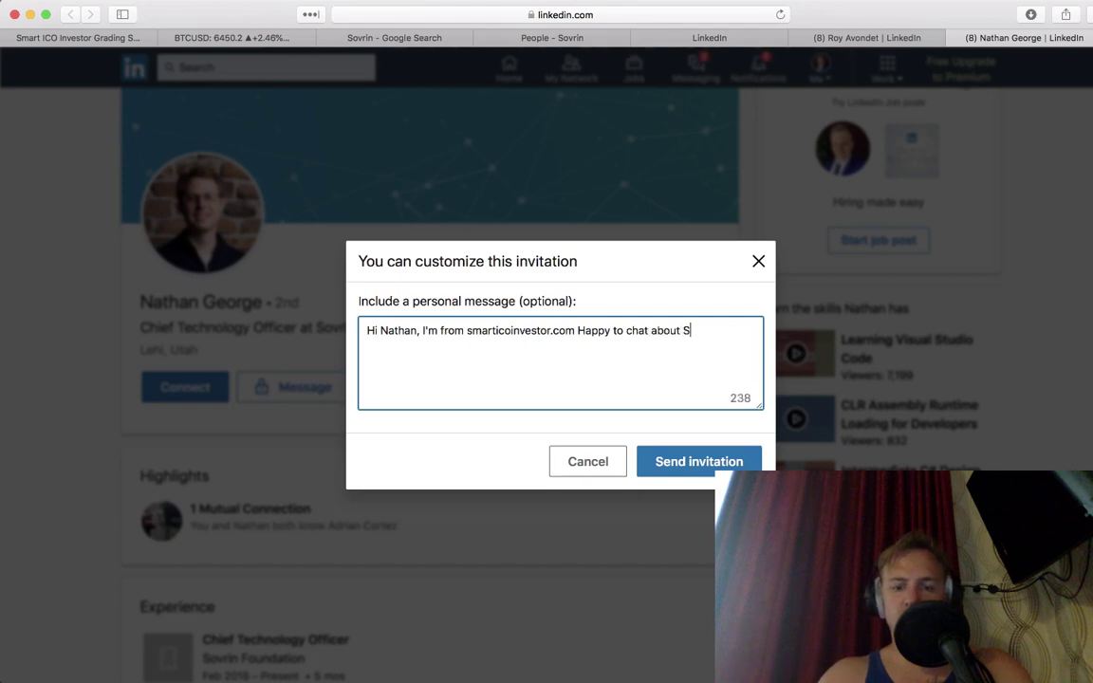
{"action": "type", "text": "n."}
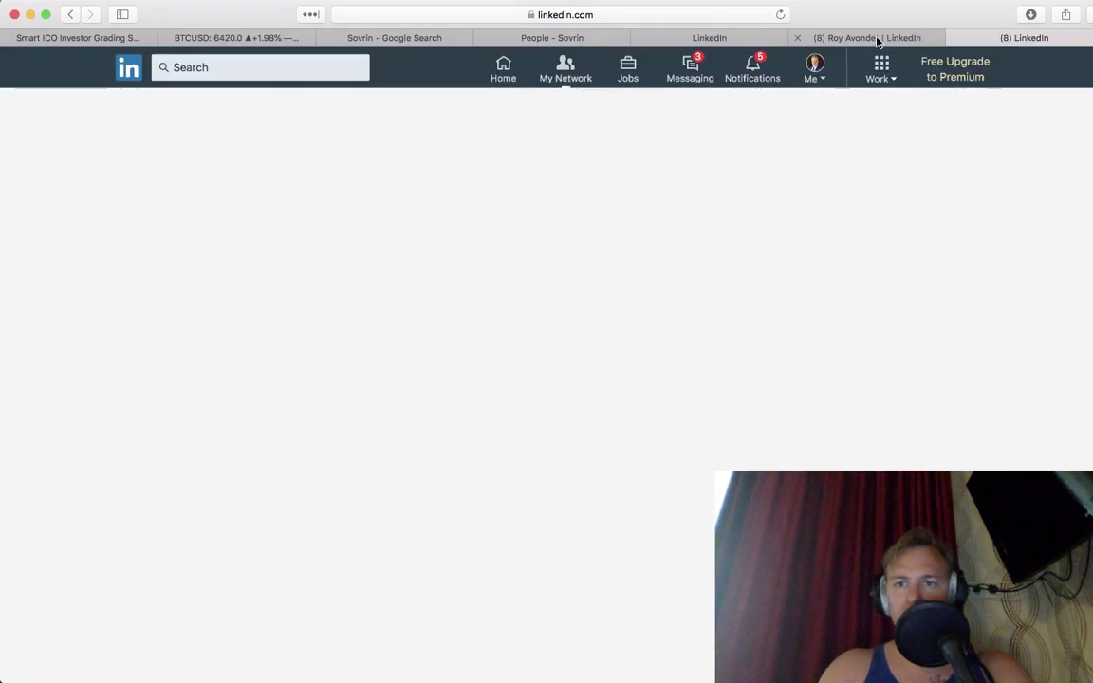
Step: Send the connection invitation and close the leftover Sovrin CFO and blank LinkedIn tabs
{"action": "left_click", "coordinate": [866, 38]}
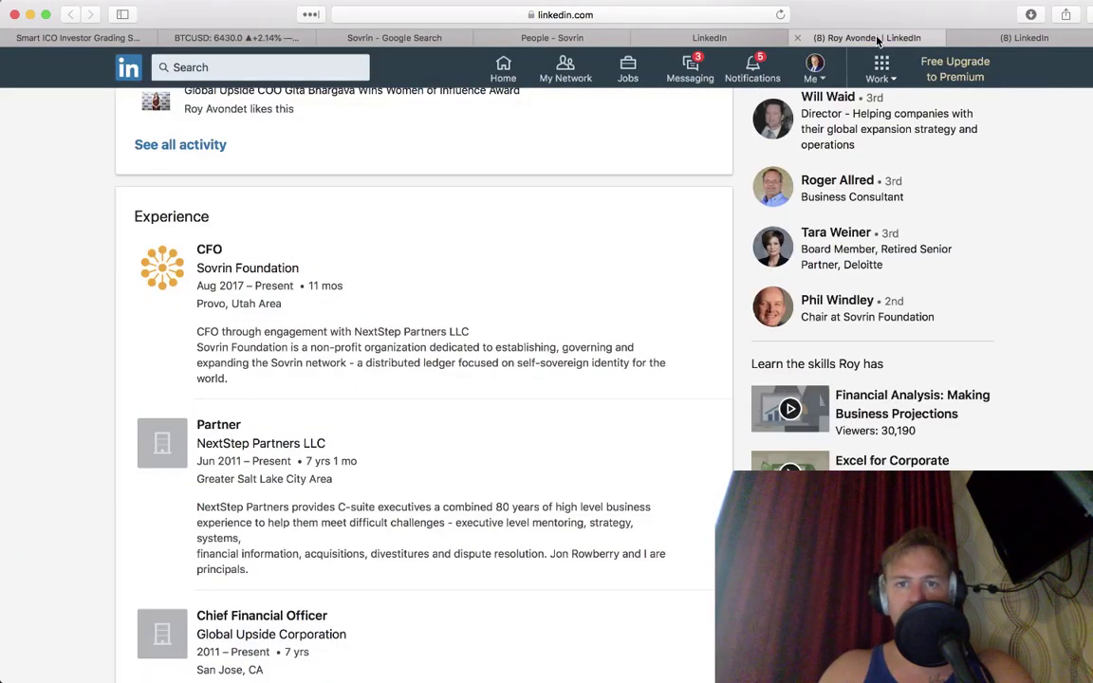
{"action": "key", "text": "cmd+w"}
{"action": "key", "text": "super+w"}
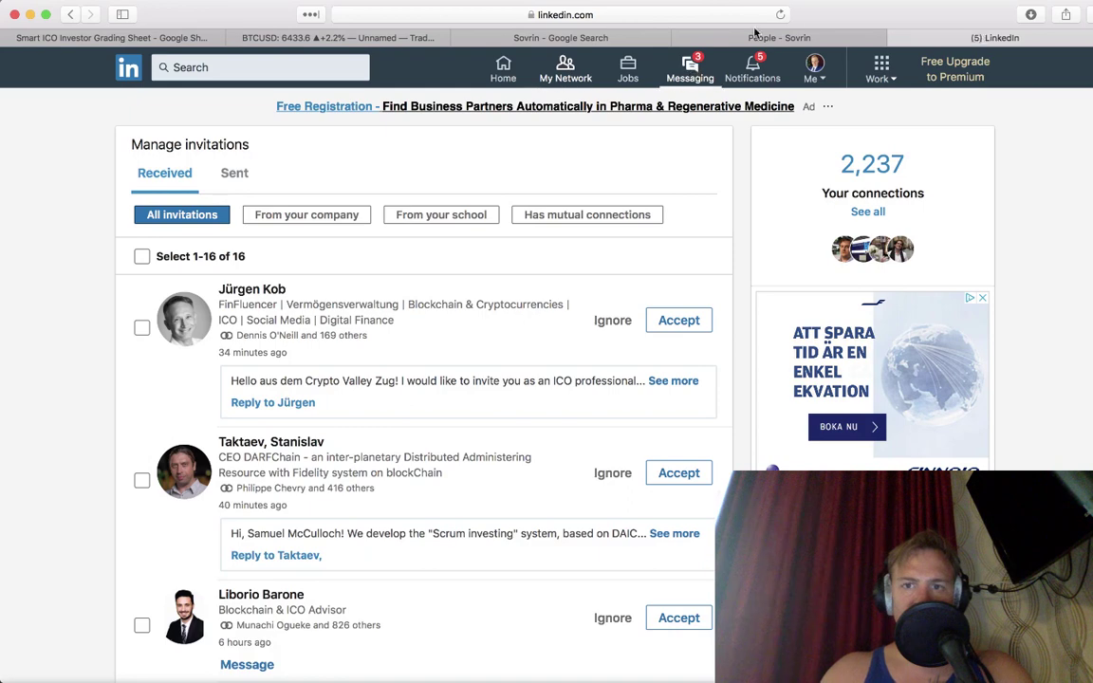
{"action": "left_click", "coordinate": [816, 35]}
Step: Change the BTCUSD chart interval from weekly to 21 minutes, then glance at LinkedIn messaging
{"action": "left_click", "coordinate": [351, 39]}
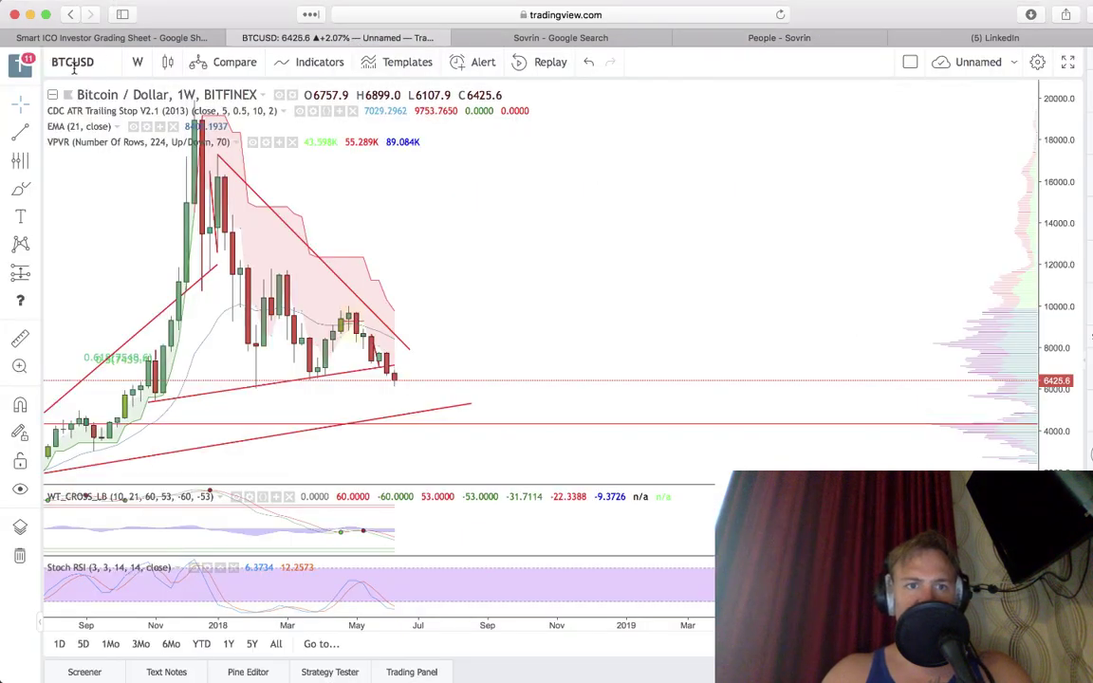
{"action": "left_click", "coordinate": [129, 61]}
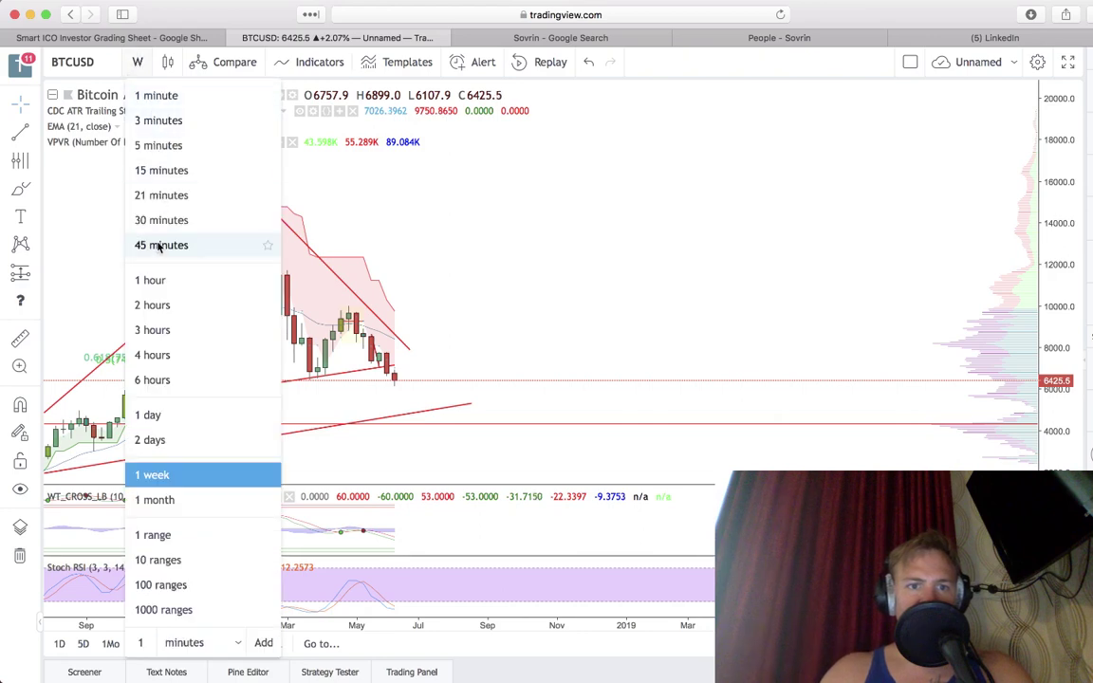
{"action": "left_click", "coordinate": [163, 194]}
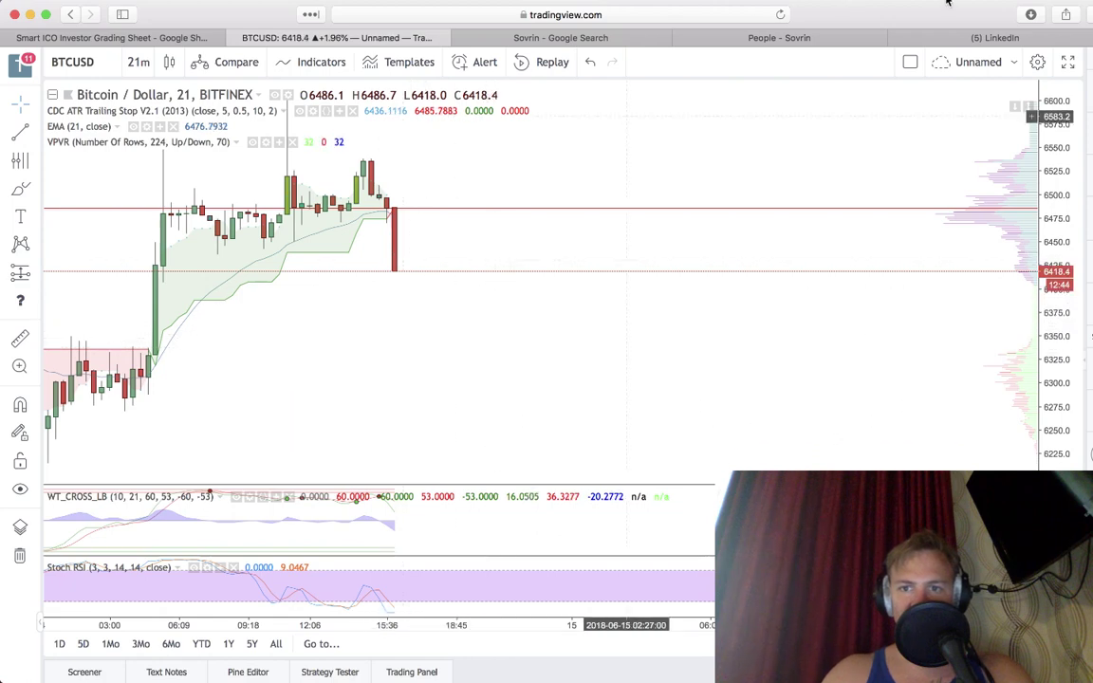
{"action": "left_click", "coordinate": [980, 39]}
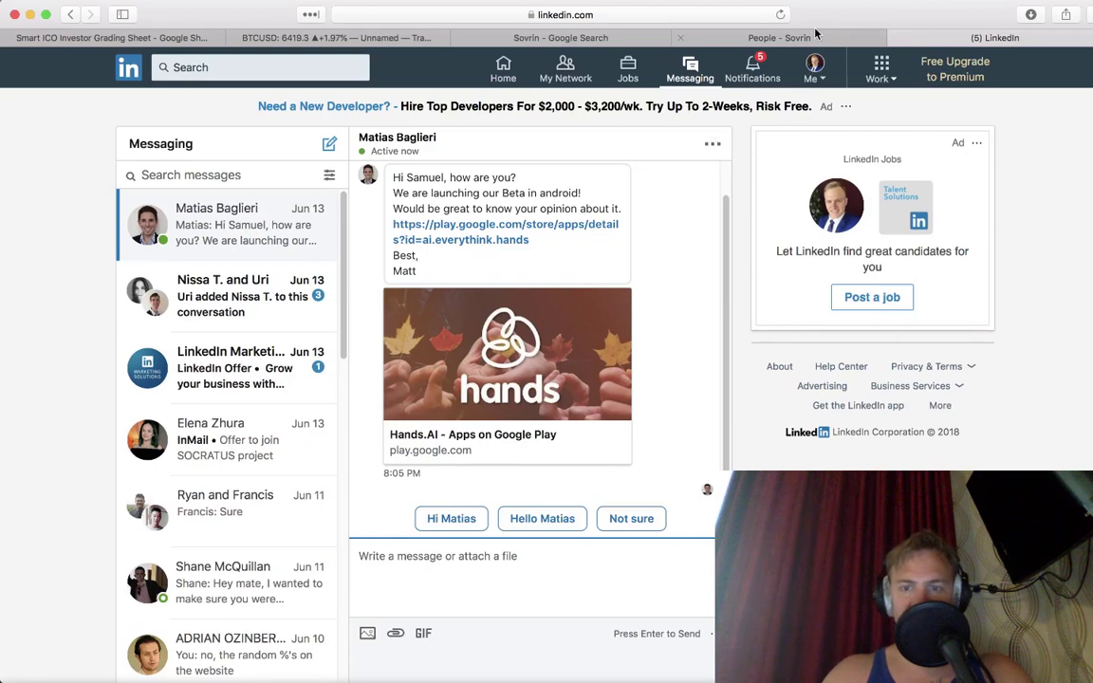
{"action": "left_click", "coordinate": [815, 36]}
Step: Look over the Executive Team and Board of Trustees on sovrin.org's People page, then bring Telegram forward
{"action": "mouse_move", "coordinate": [835, 676]}
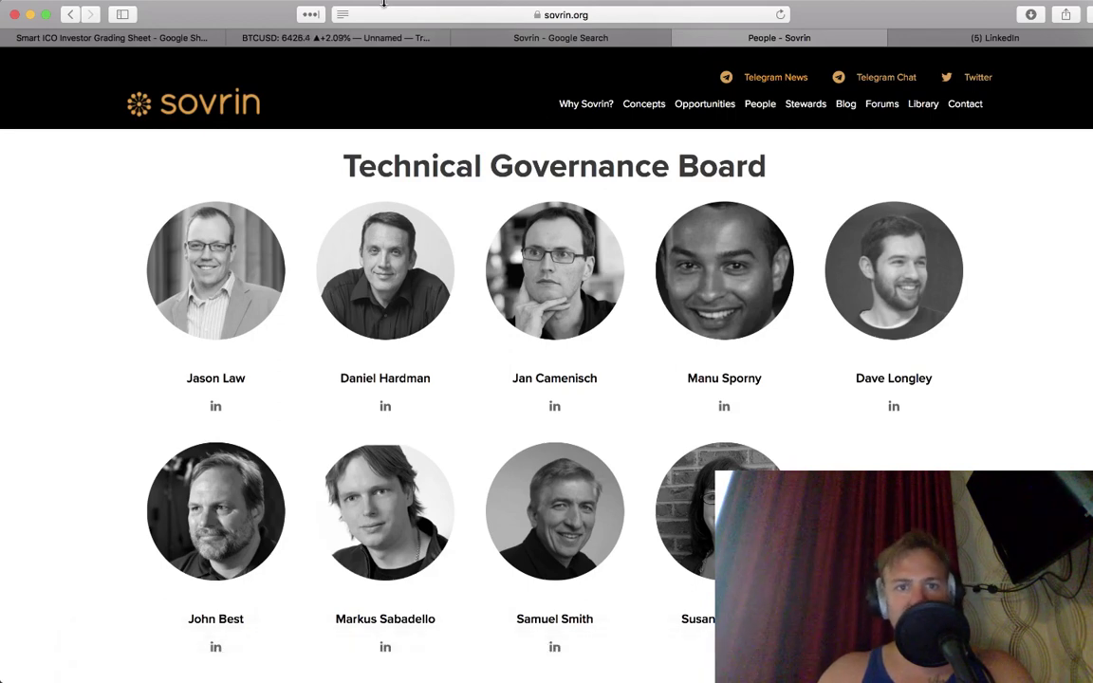
{"action": "scroll", "coordinate": [378, 200], "scroll_direction": "up", "scroll_amount": 2}
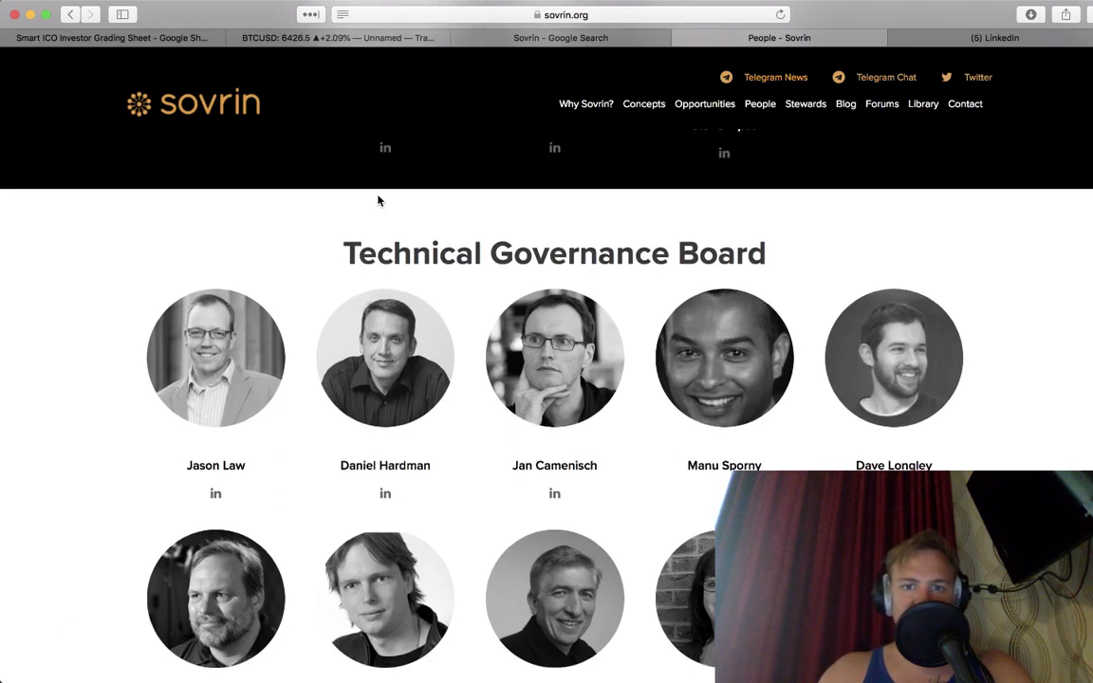
{"action": "scroll", "coordinate": [258, 424], "scroll_direction": "up", "scroll_amount": 12}
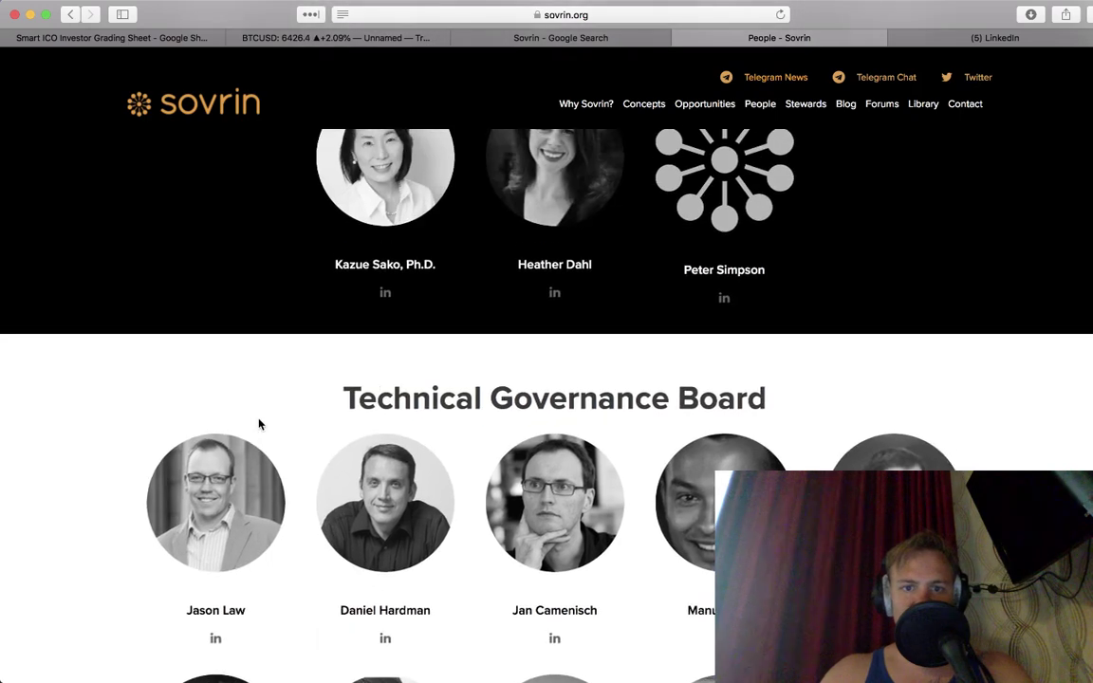
{"action": "scroll", "coordinate": [258, 424], "scroll_direction": "up", "scroll_amount": 13}
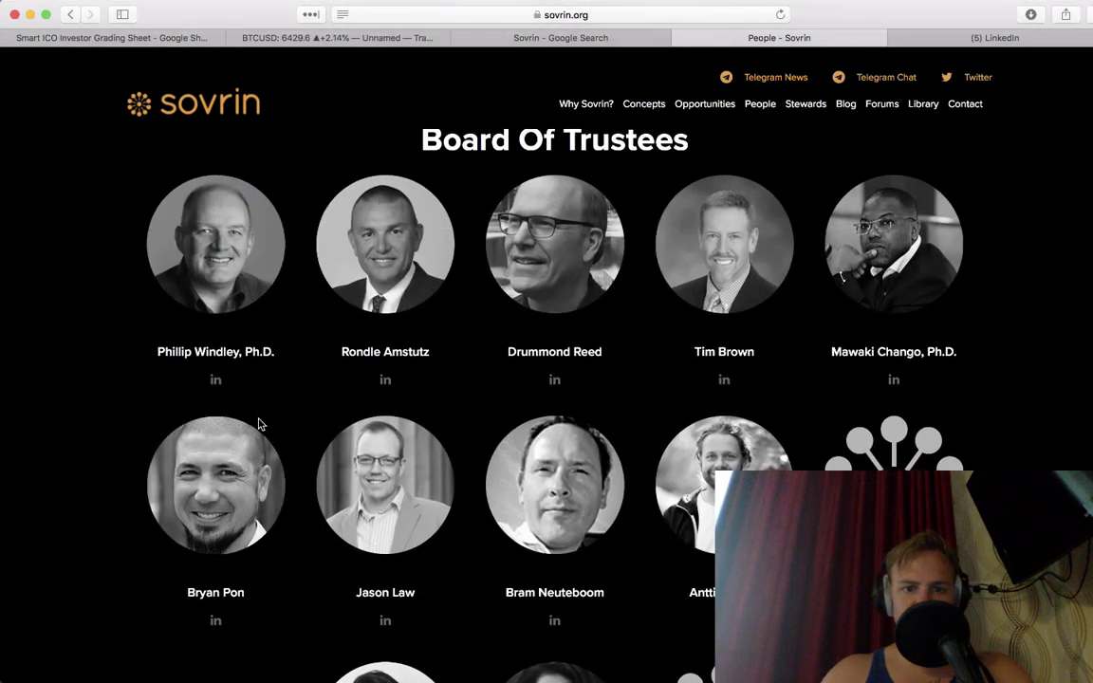
{"action": "scroll", "coordinate": [258, 424], "scroll_direction": "up", "scroll_amount": 2}
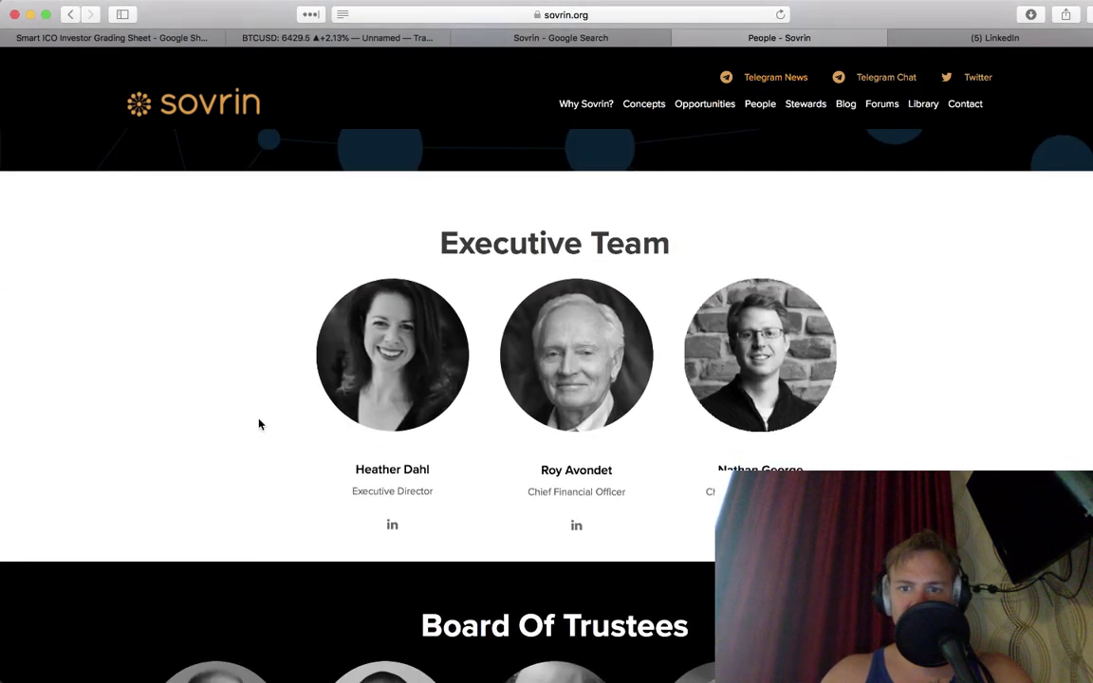
{"action": "scroll", "coordinate": [258, 424], "scroll_direction": "down", "scroll_amount": 11}
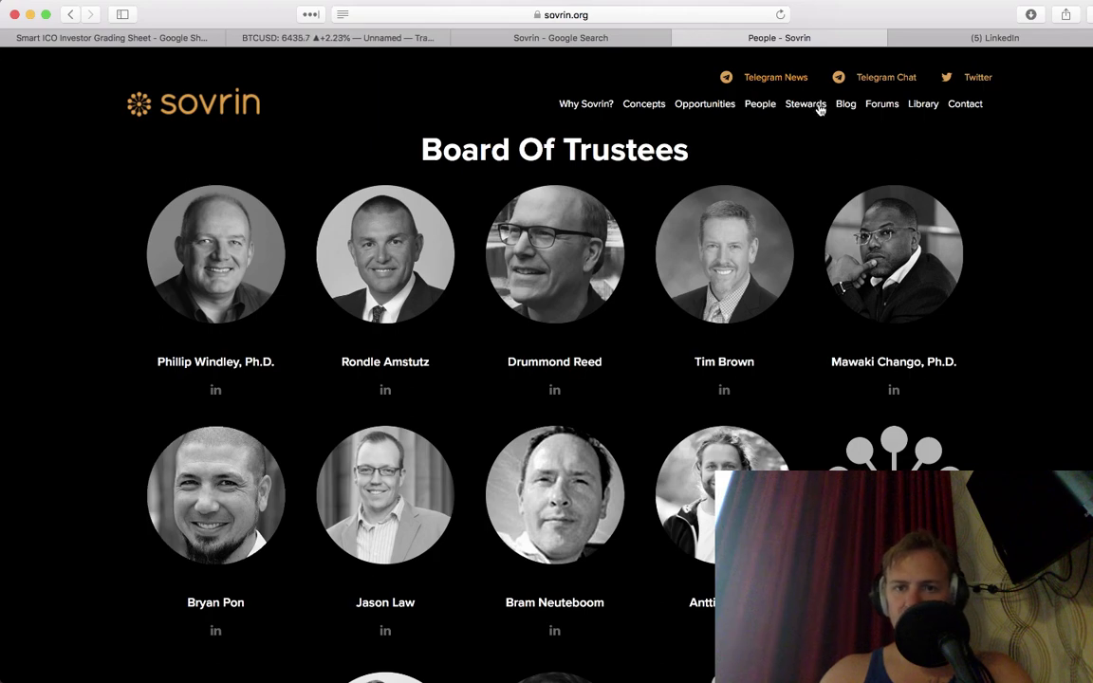
{"action": "left_click", "coordinate": [664, 663]}
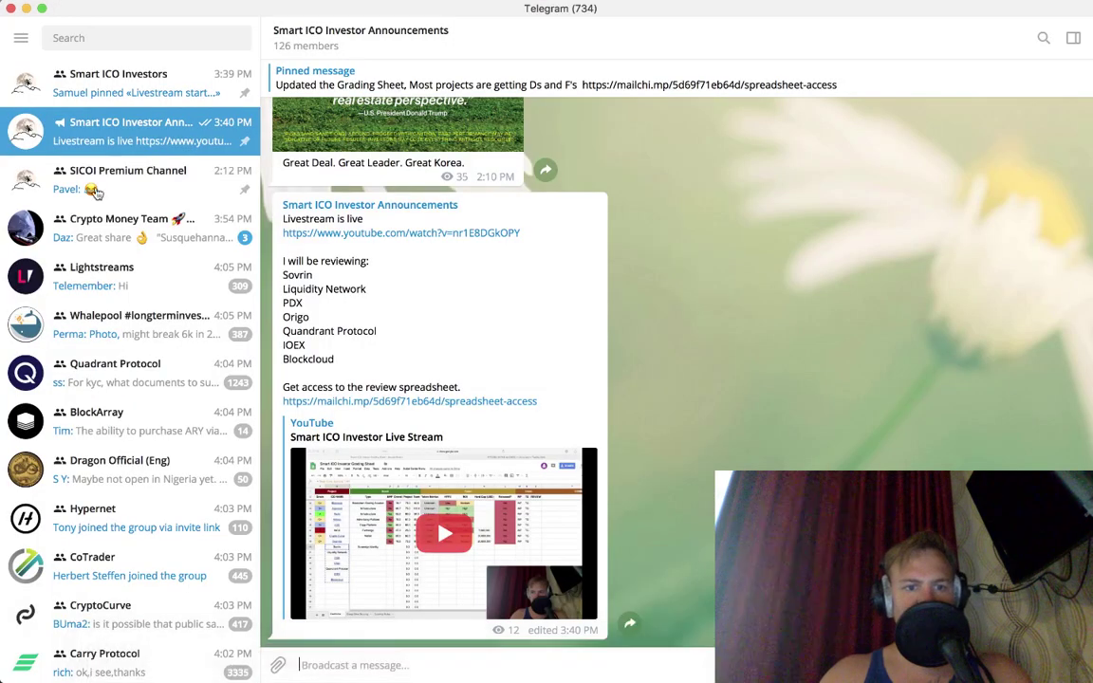
Step: Search Telegram for the Peer Mountain contact, open their private chat, then return to Safari
{"action": "left_click", "coordinate": [111, 38]}
{"action": "type", "text": "jed"}
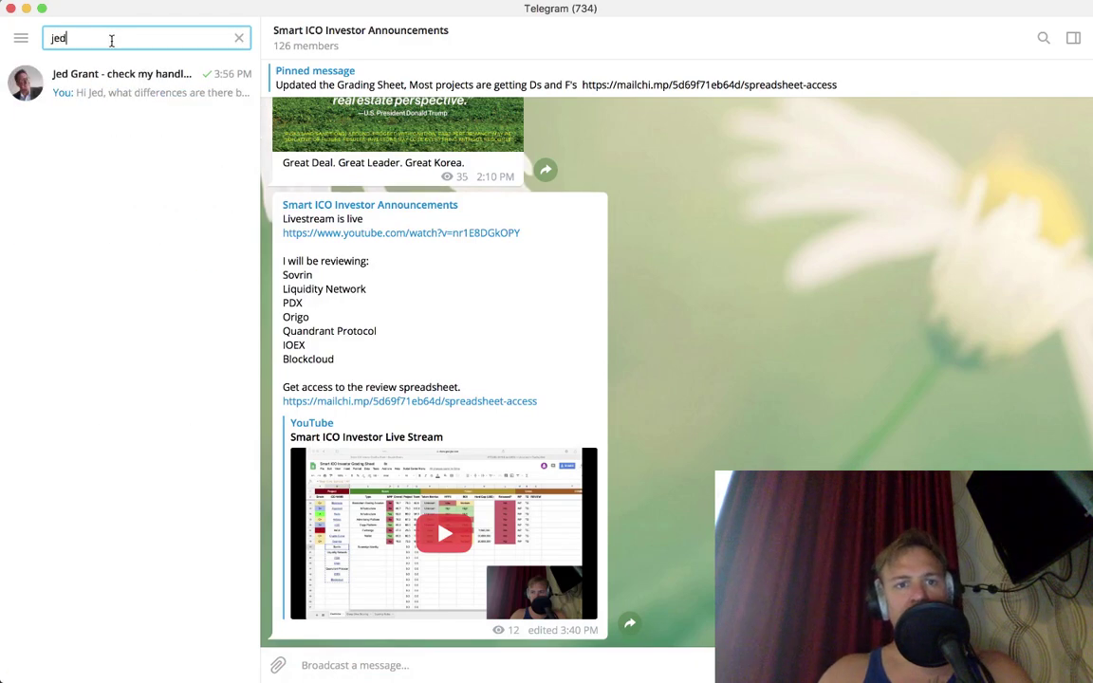
{"action": "left_click", "coordinate": [123, 82]}
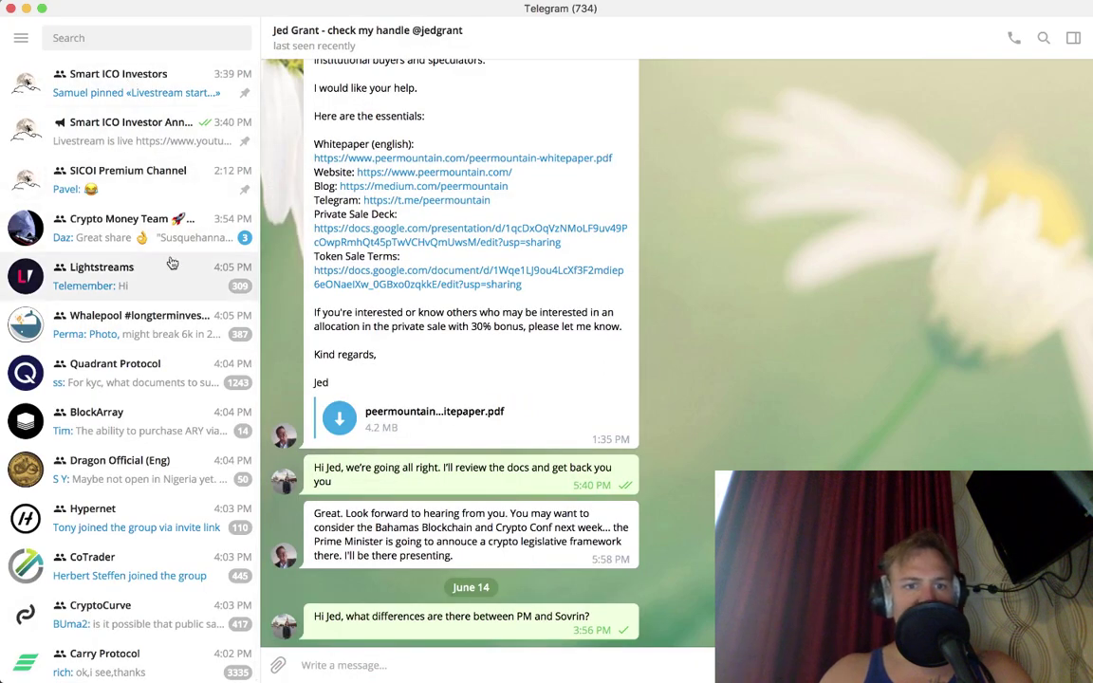
{"action": "key", "text": "super+Tab"}
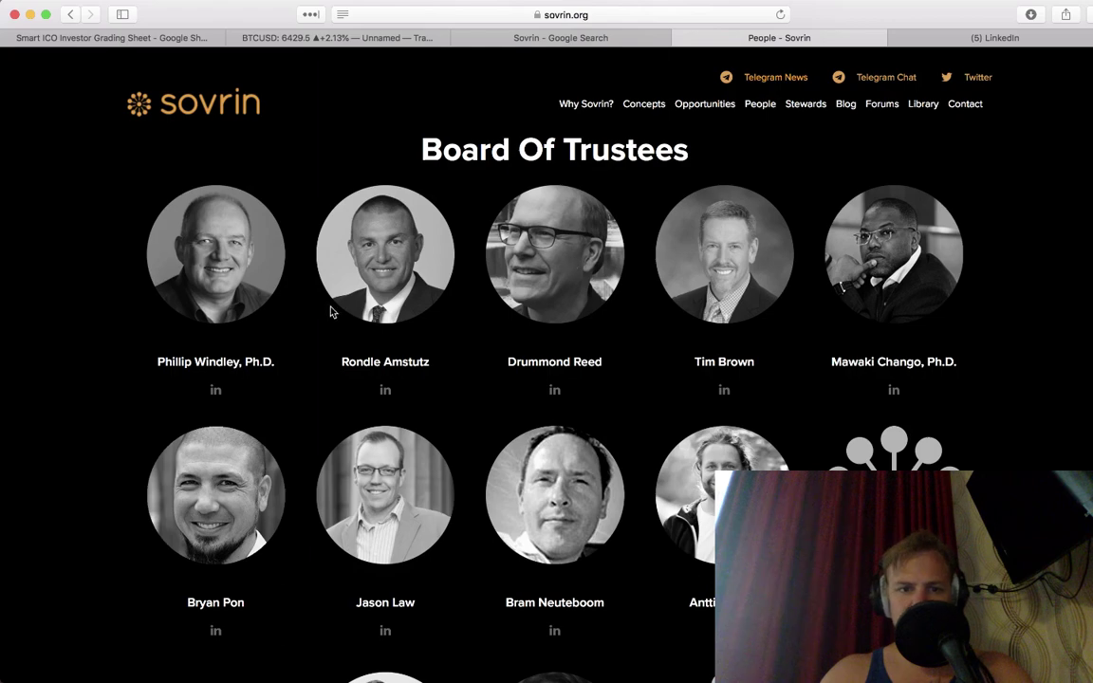
Step: Open the first trustee and three governance board members' LinkedIn profiles in tabs, closing LinkedIn messaging
{"action": "left_click", "coordinate": [211, 390], "text": "super"}
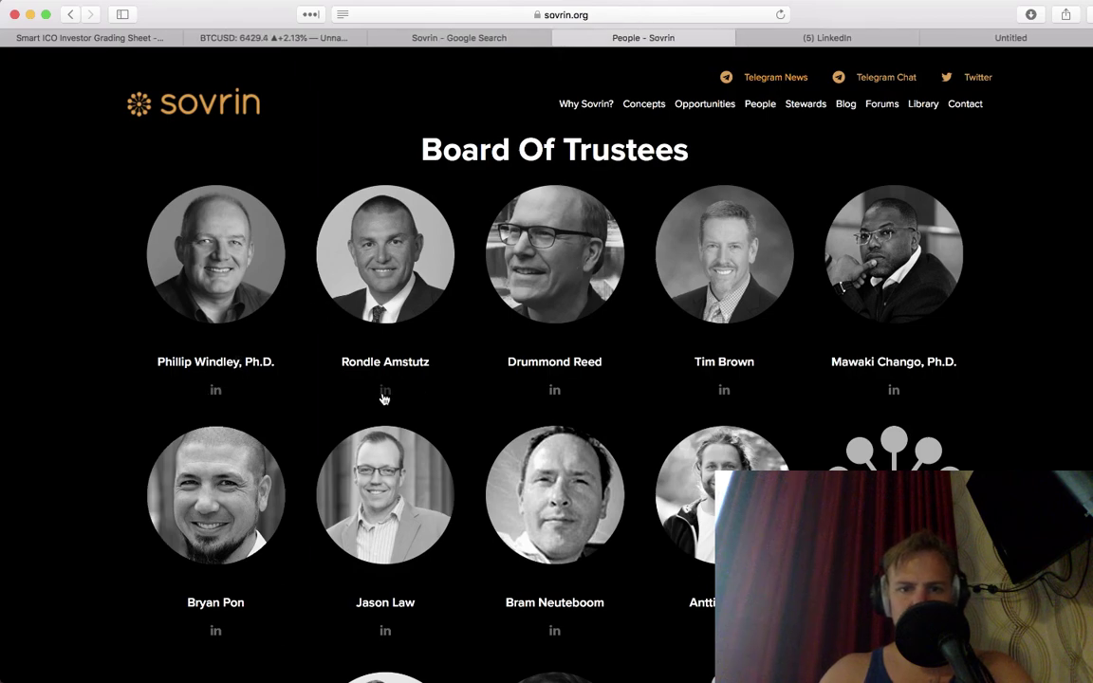
{"action": "scroll", "coordinate": [382, 396], "scroll_direction": "down", "scroll_amount": 10}
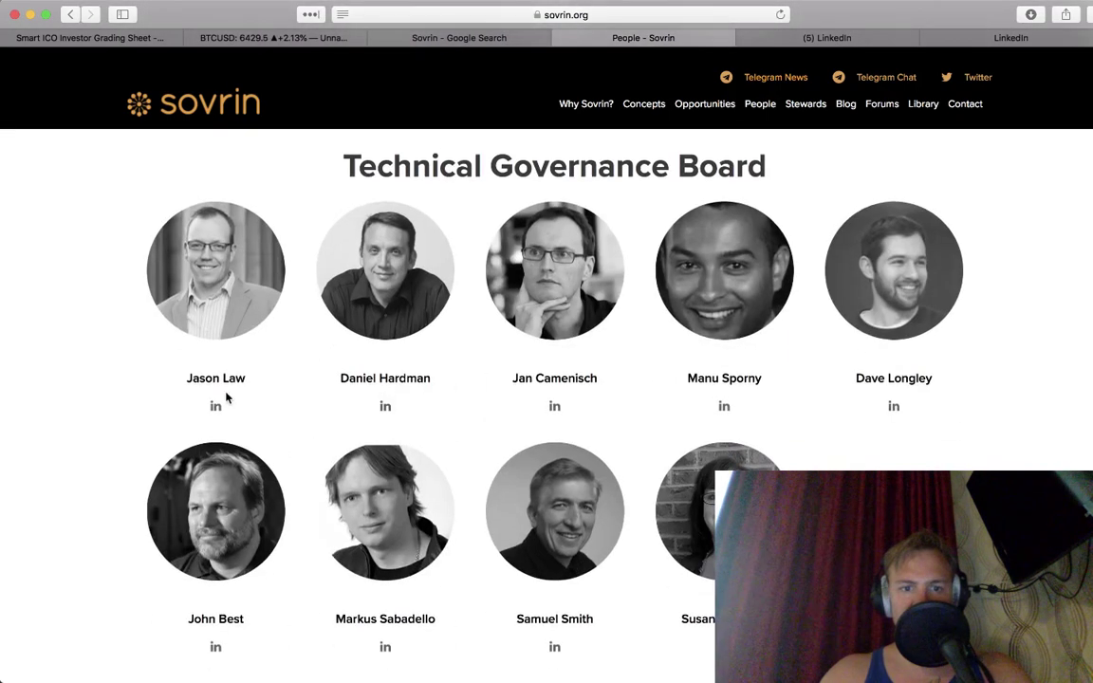
{"action": "left_click", "coordinate": [215, 404], "text": "super"}
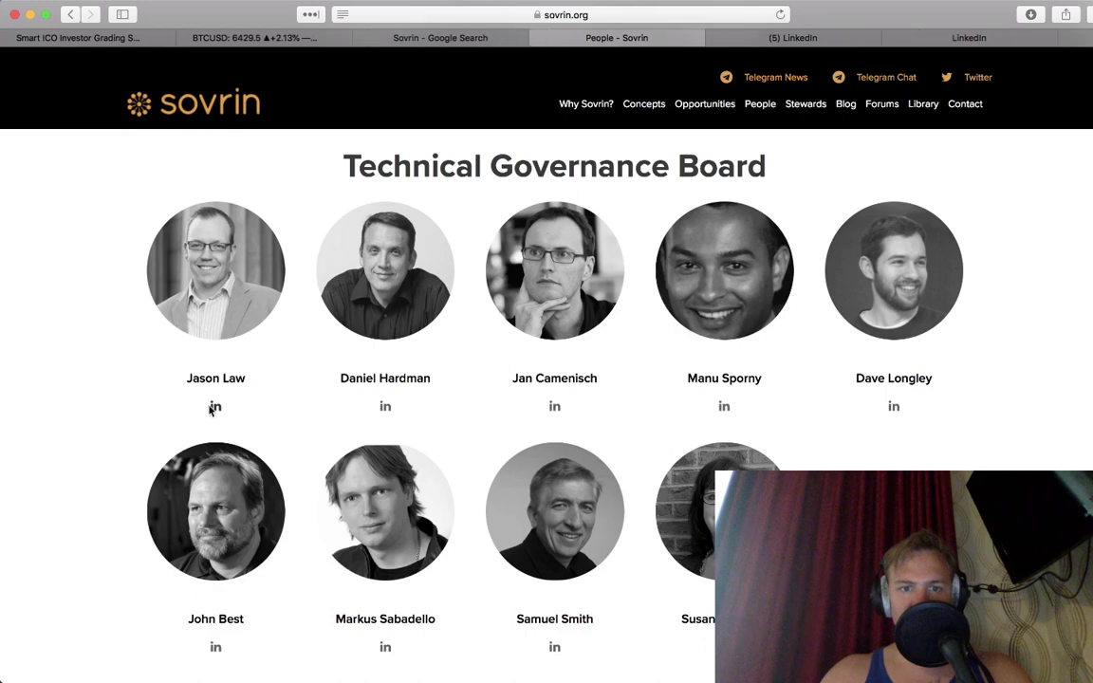
{"action": "left_click", "coordinate": [384, 407], "text": "super"}
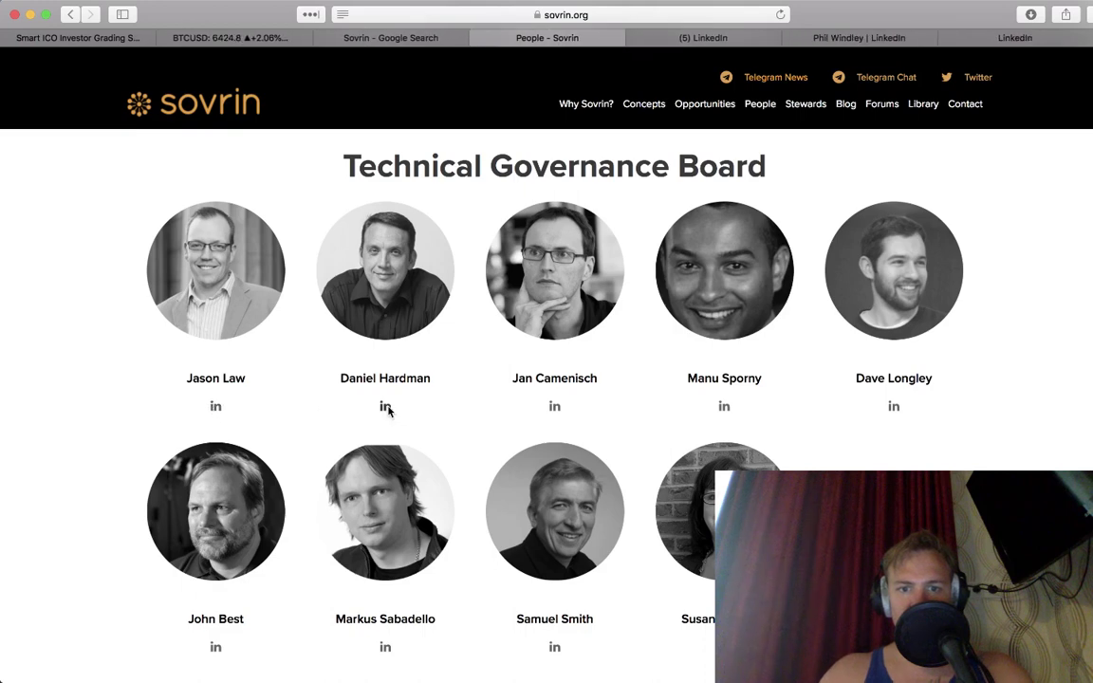
{"action": "left_click", "coordinate": [554, 405], "text": "super"}
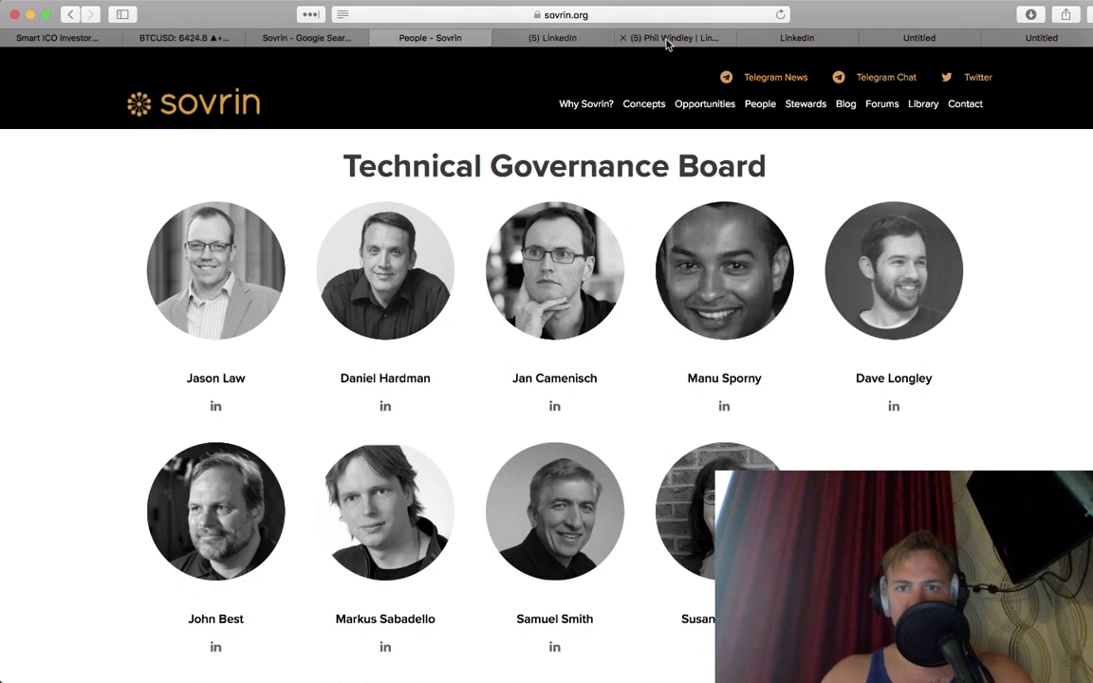
{"action": "left_click", "coordinate": [663, 38]}
{"action": "left_click", "coordinate": [583, 36]}
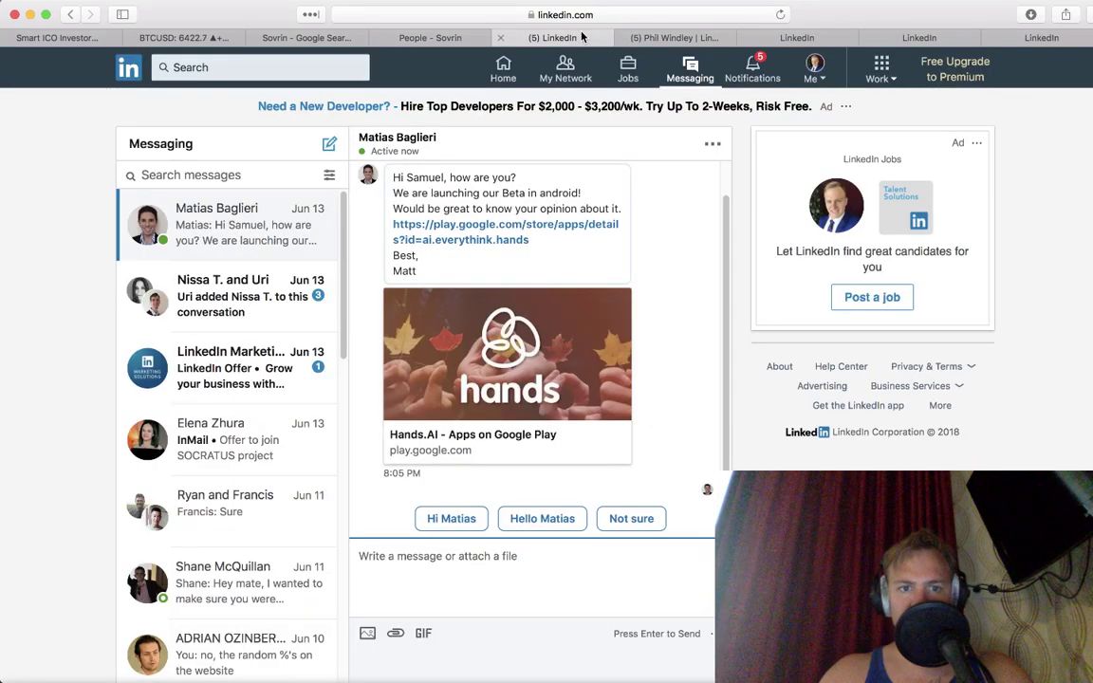
{"action": "key", "text": "super+w"}
Step: Read through the board chair's Experience and Education sections, then close that profile tab
{"action": "scroll", "coordinate": [384, 452], "scroll_direction": "down", "scroll_amount": 5}
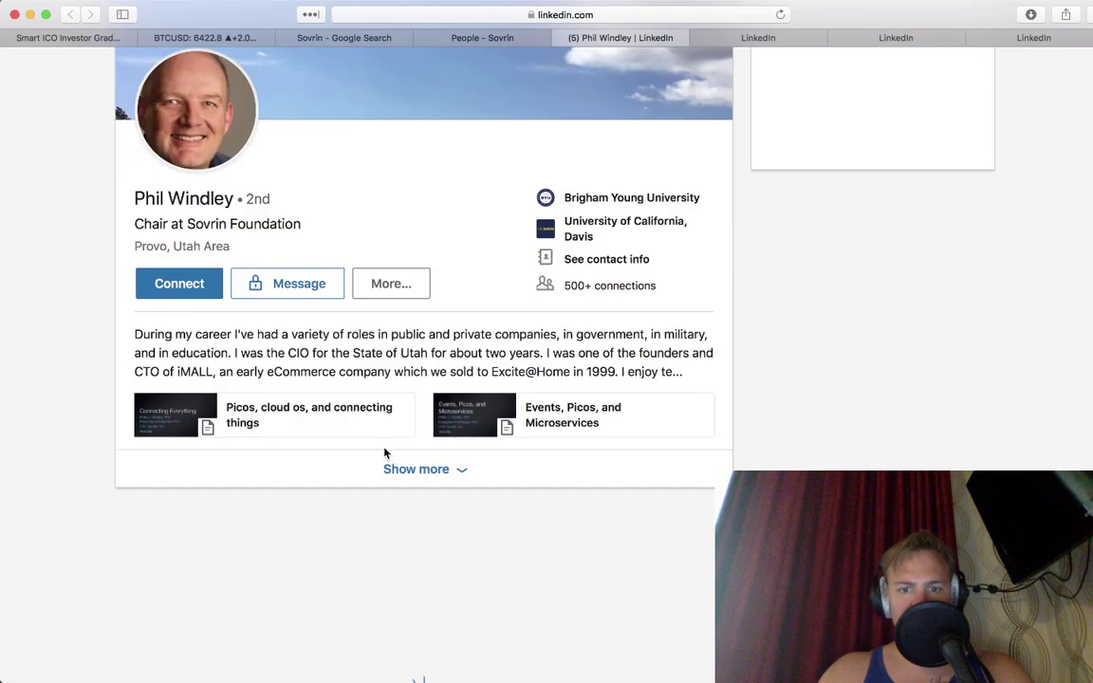
{"action": "scroll", "coordinate": [384, 452], "scroll_direction": "down", "scroll_amount": 1}
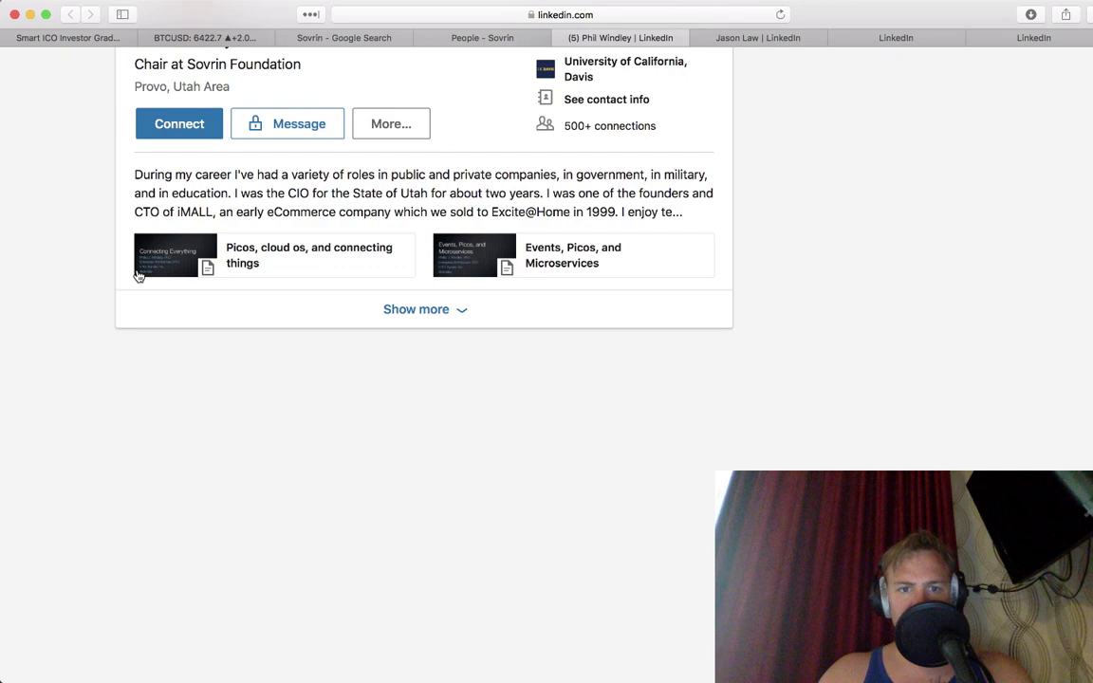
{"action": "scroll", "coordinate": [112, 265], "scroll_direction": "down", "scroll_amount": 7}
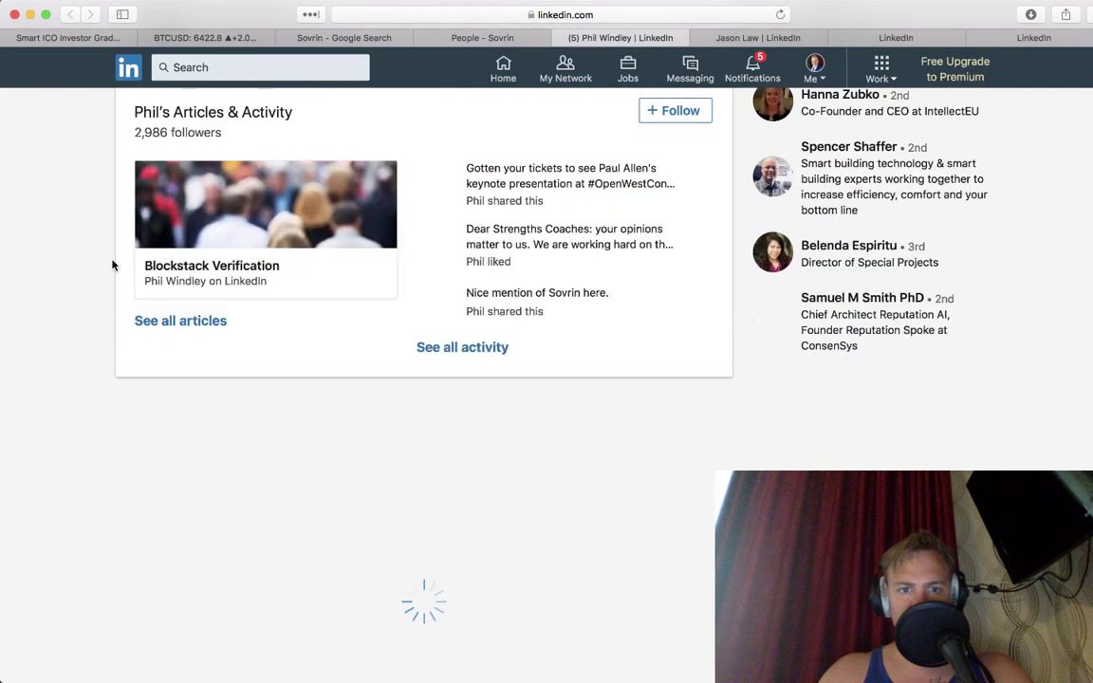
{"action": "scroll", "coordinate": [112, 266], "scroll_direction": "down", "scroll_amount": 1}
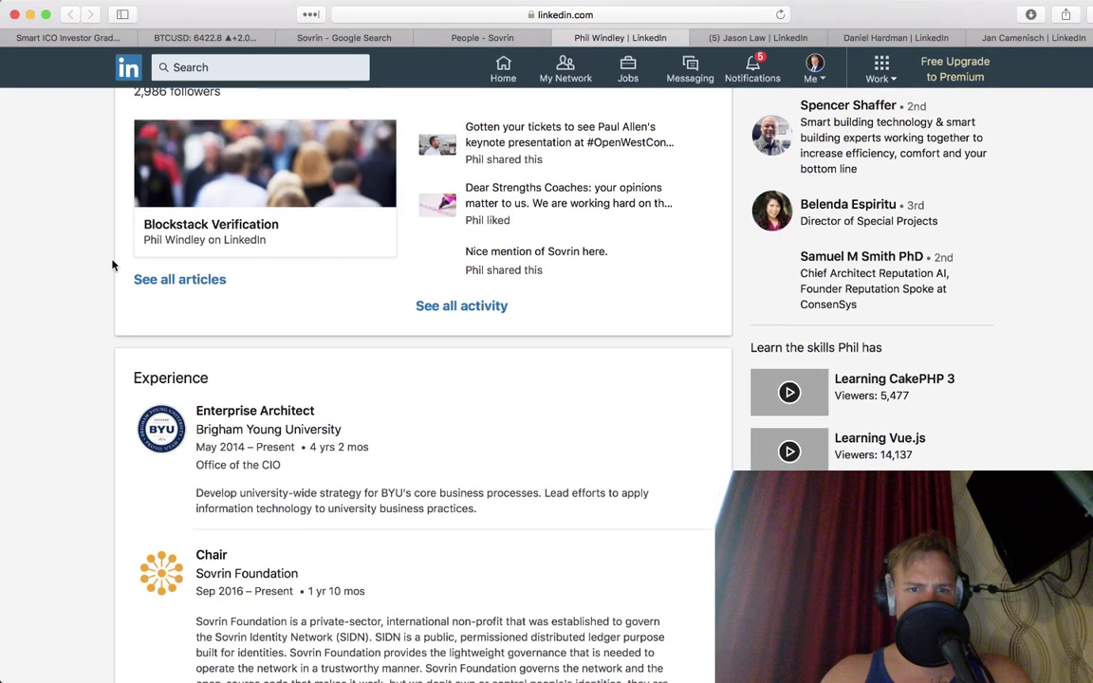
{"action": "scroll", "coordinate": [112, 265], "scroll_direction": "down", "scroll_amount": 2}
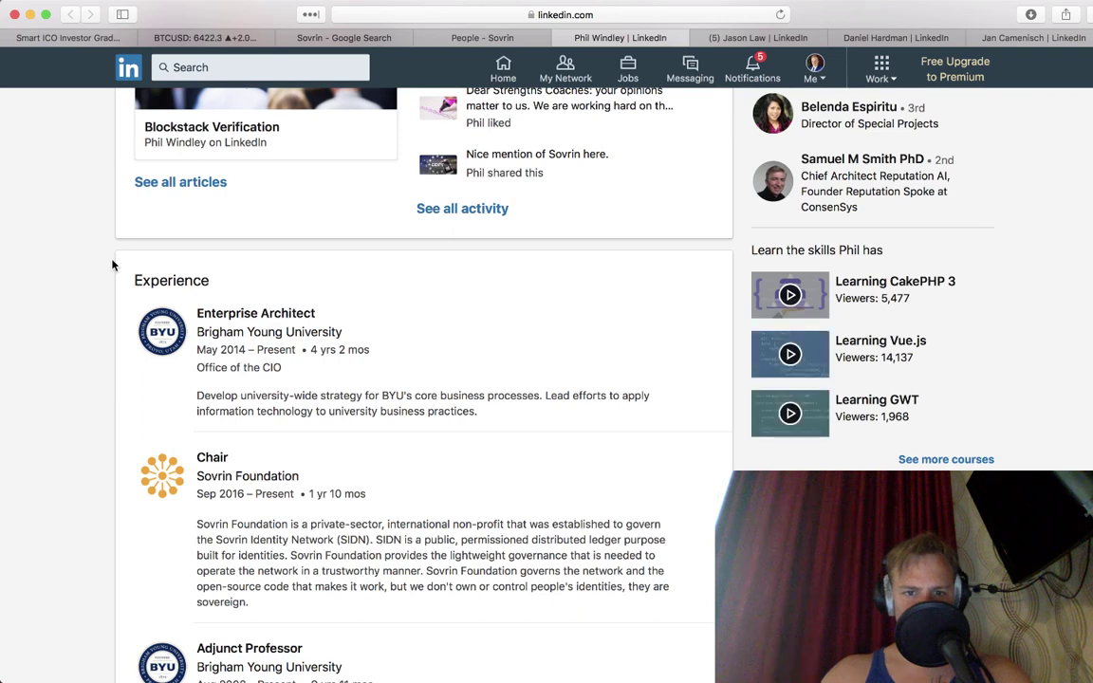
{"action": "scroll", "coordinate": [112, 266], "scroll_direction": "down", "scroll_amount": 3}
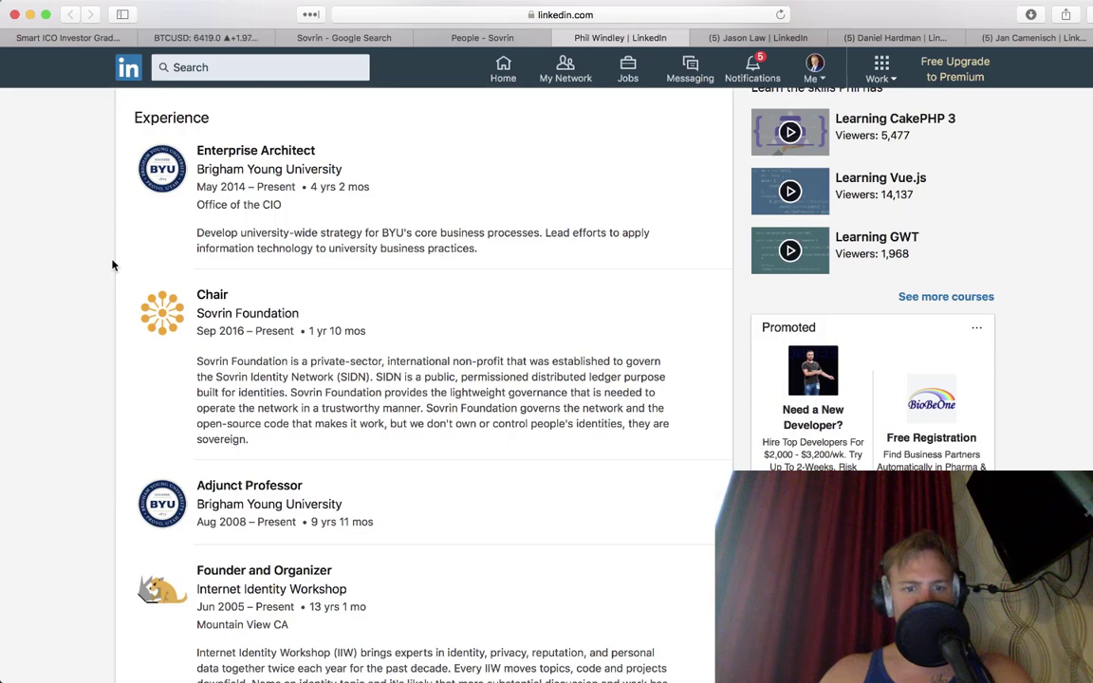
{"action": "scroll", "coordinate": [112, 266], "scroll_direction": "down", "scroll_amount": 10}
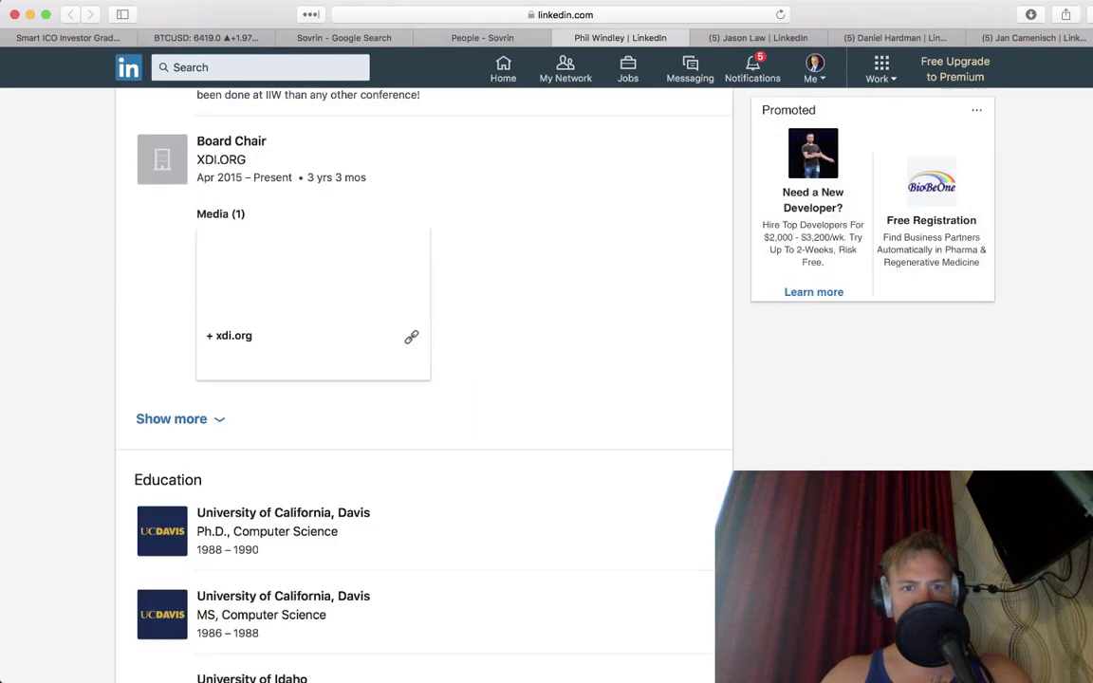
{"action": "scroll", "coordinate": [418, 379], "scroll_direction": "up", "scroll_amount": 15}
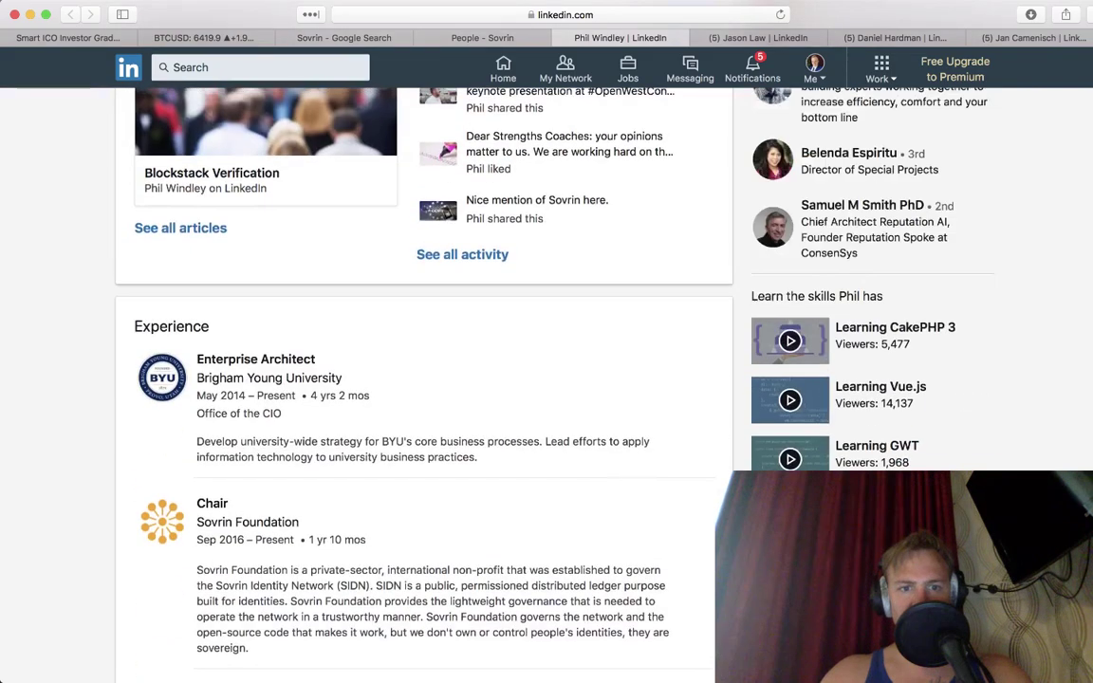
{"action": "key", "text": "super+w"}
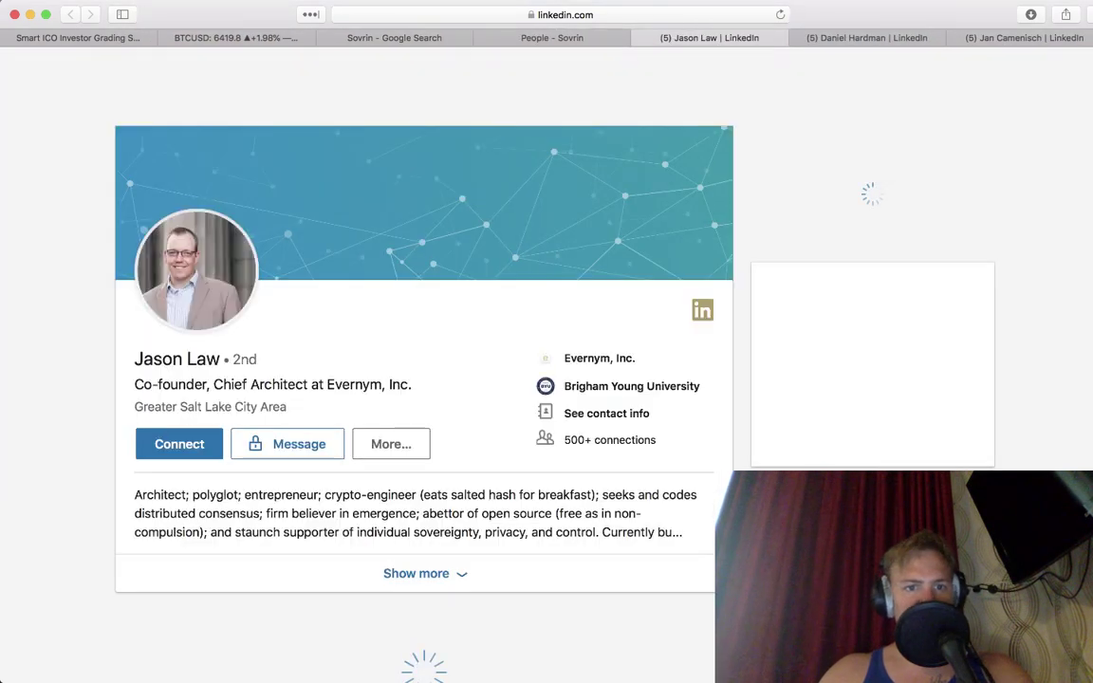
Step: Review the Evernym co-founder's Finicity roles (2007–2013) and Brigham Young University MBA, then close the profile
{"action": "scroll", "coordinate": [417, 379], "scroll_direction": "down", "scroll_amount": 3}
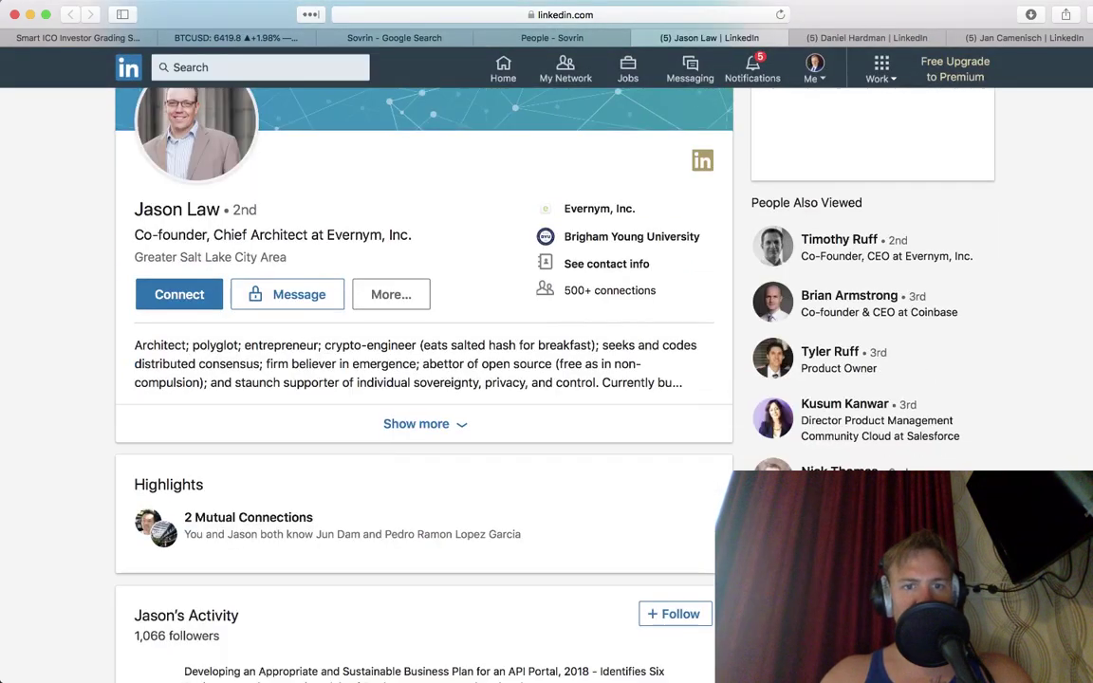
{"action": "scroll", "coordinate": [418, 379], "scroll_direction": "down", "scroll_amount": 10}
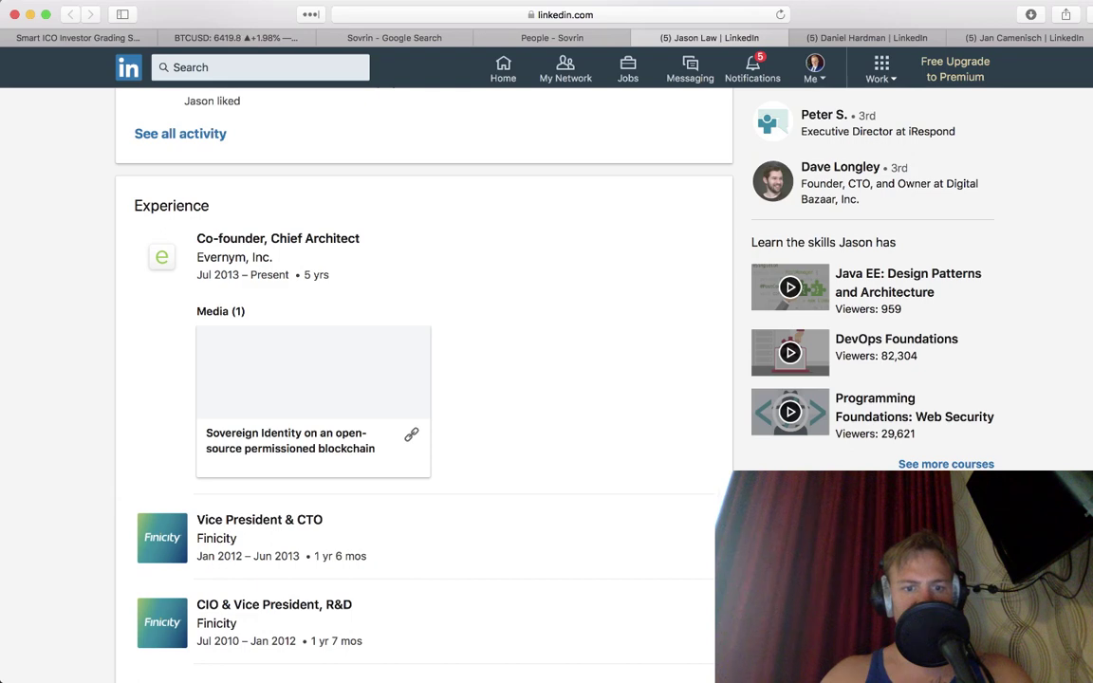
{"action": "scroll", "coordinate": [417, 380], "scroll_direction": "down", "scroll_amount": 8}
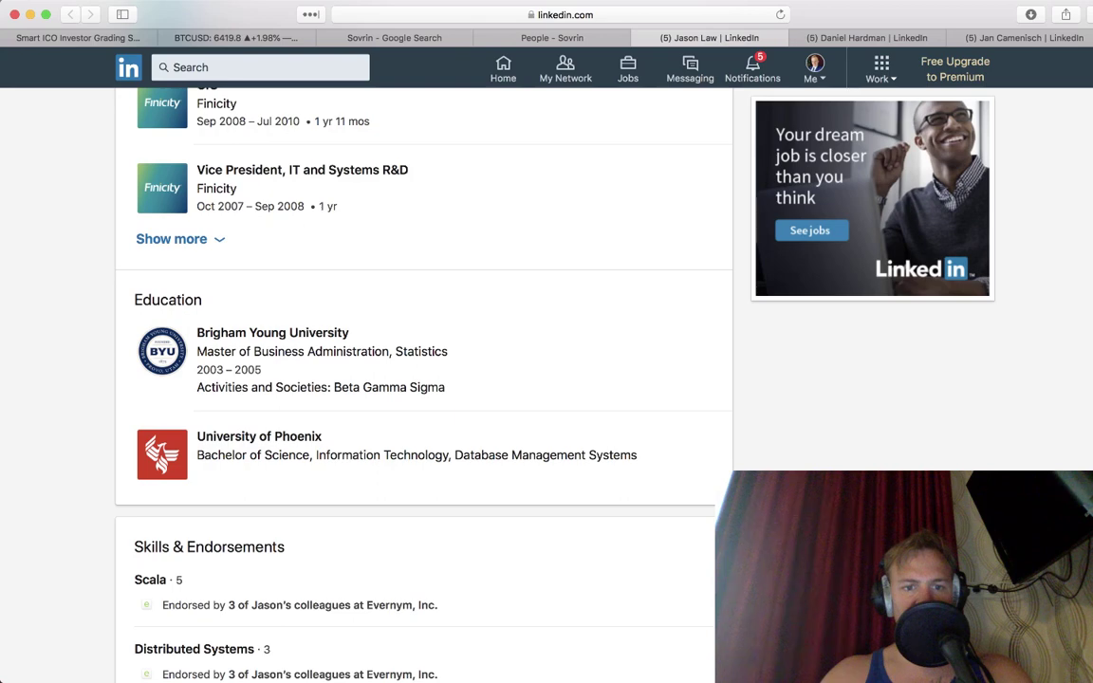
{"action": "scroll", "coordinate": [214, 265], "scroll_direction": "up", "scroll_amount": 5}
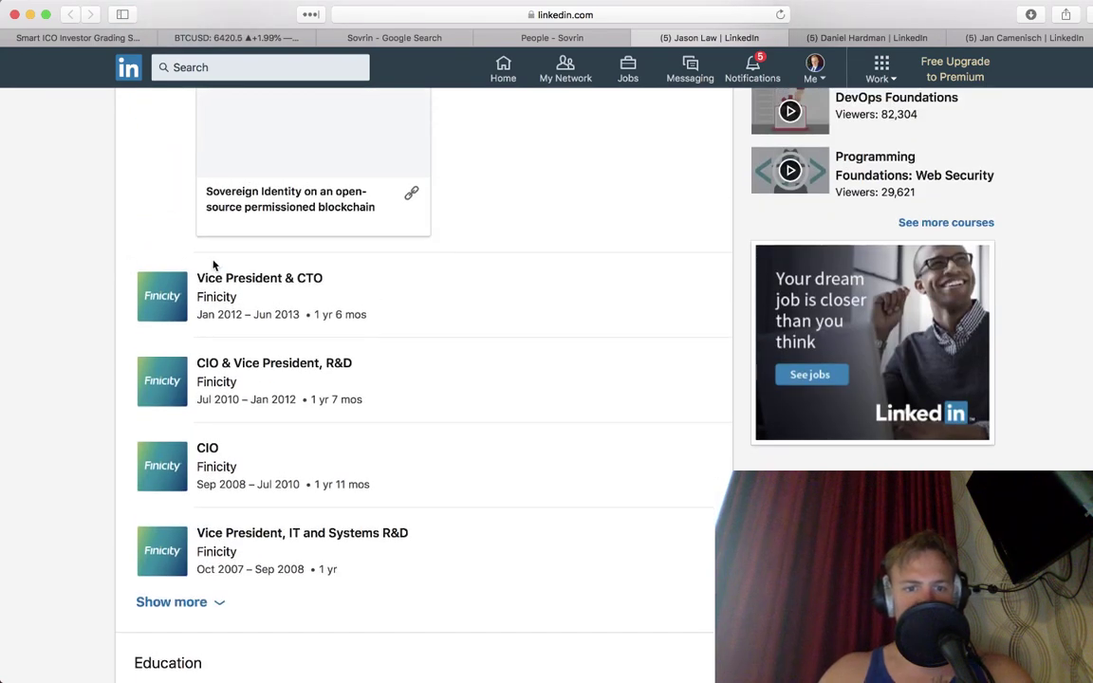
{"action": "key", "text": "super+w"}
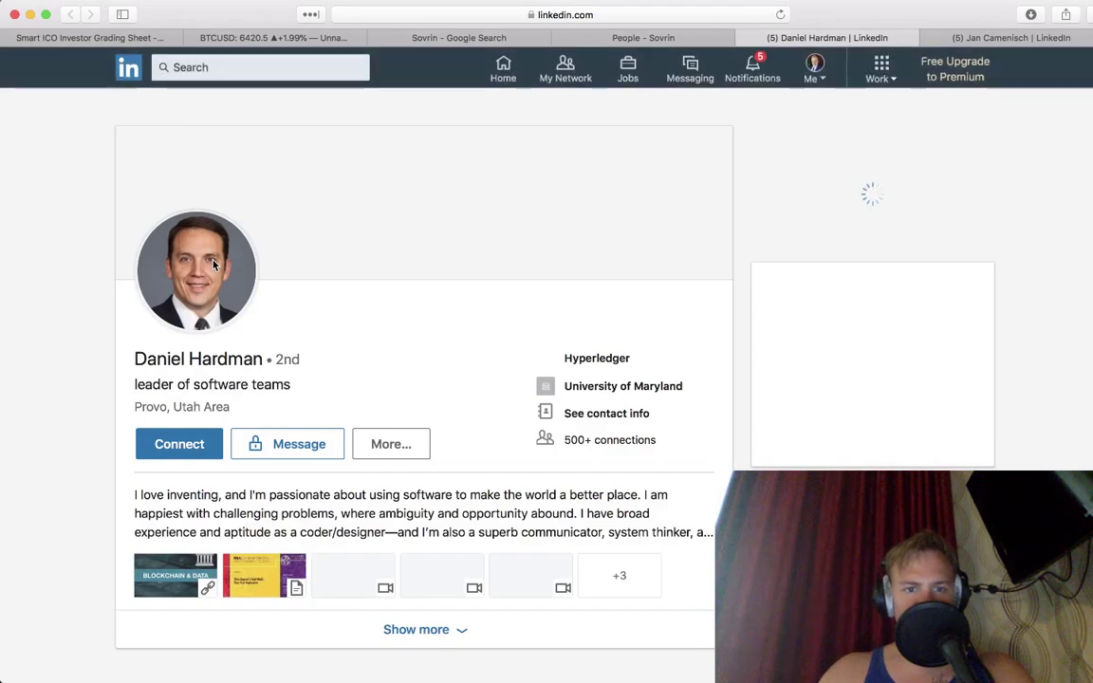
Step: Scan the Hyperledger ambassador's Activity and Experience sections, then close that profile tab
{"action": "scroll", "coordinate": [214, 266], "scroll_direction": "down", "scroll_amount": 1}
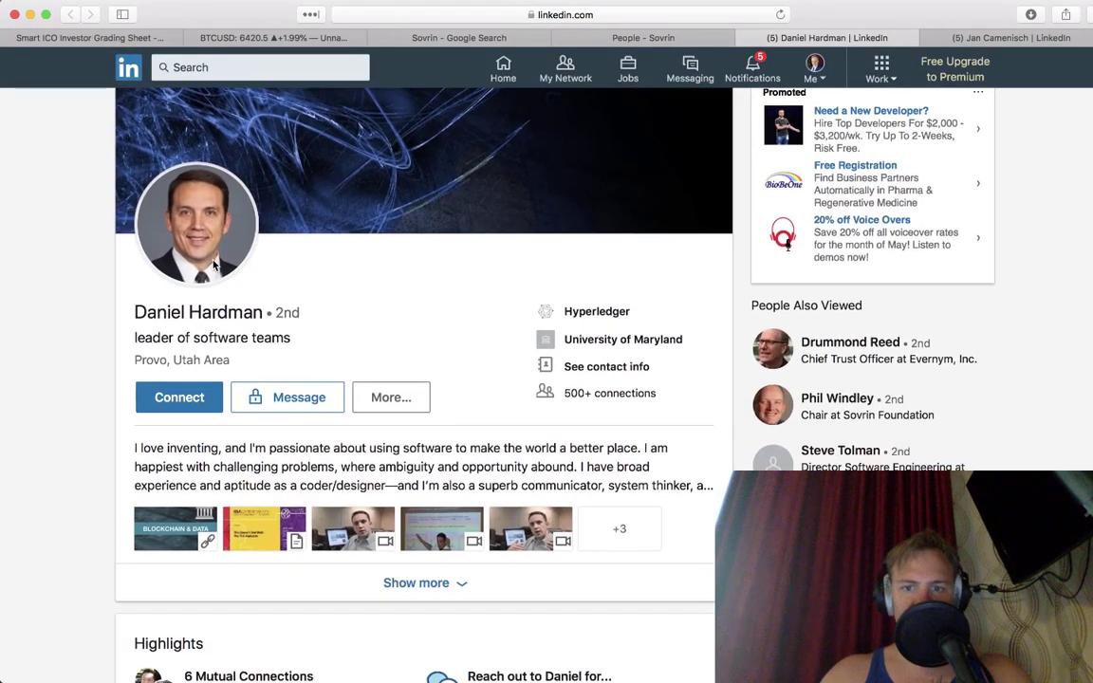
{"action": "scroll", "coordinate": [214, 266], "scroll_direction": "down", "scroll_amount": 10}
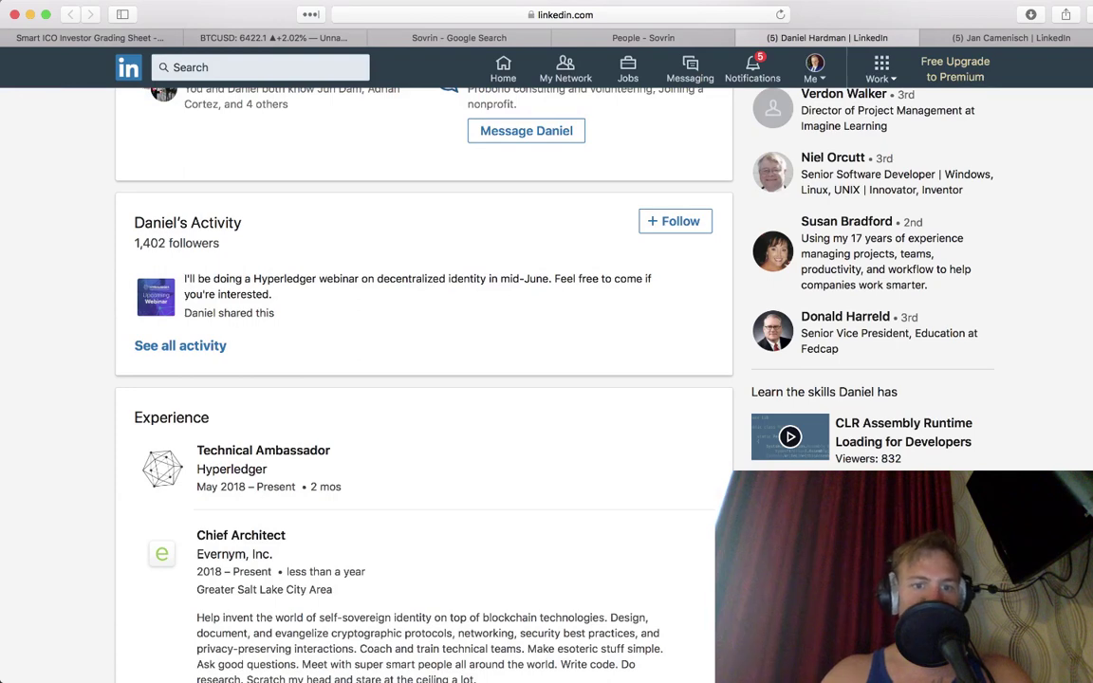
{"action": "scroll", "coordinate": [423, 379], "scroll_direction": "down", "scroll_amount": 8}
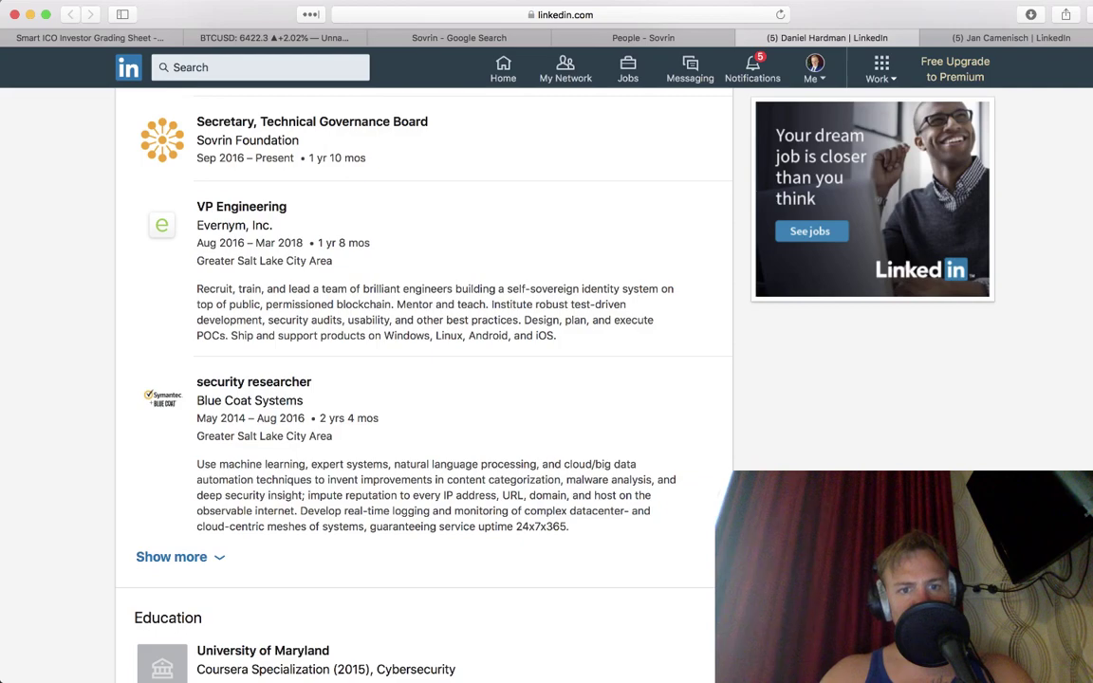
{"action": "scroll", "coordinate": [423, 379], "scroll_direction": "up", "scroll_amount": 5}
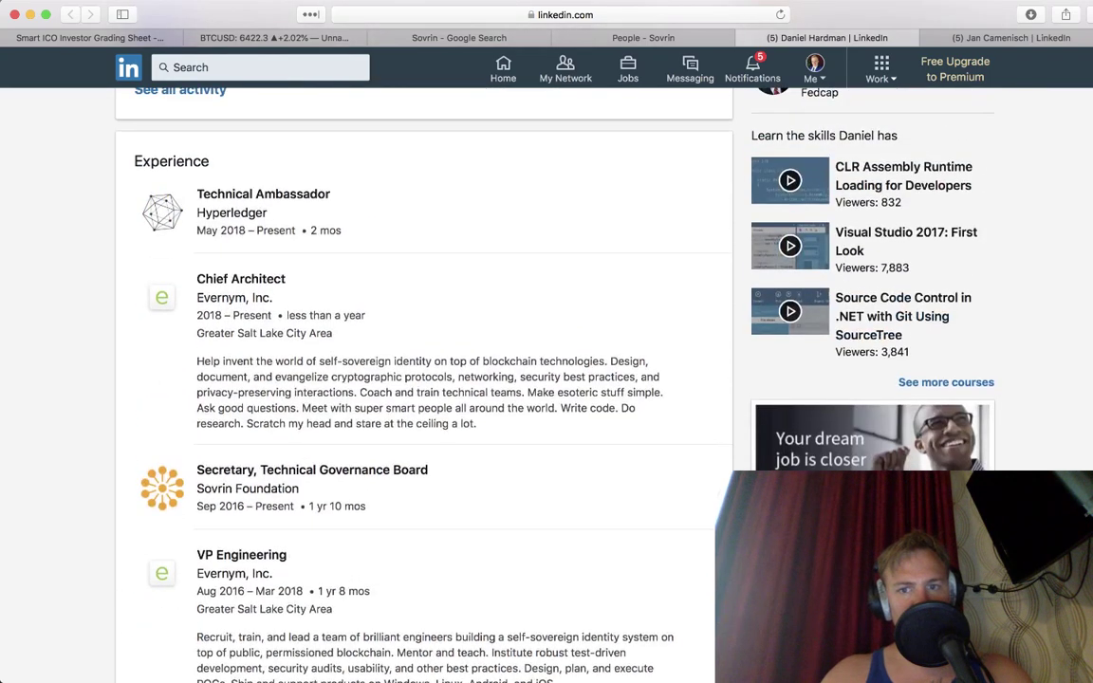
{"action": "key", "text": "super+w"}
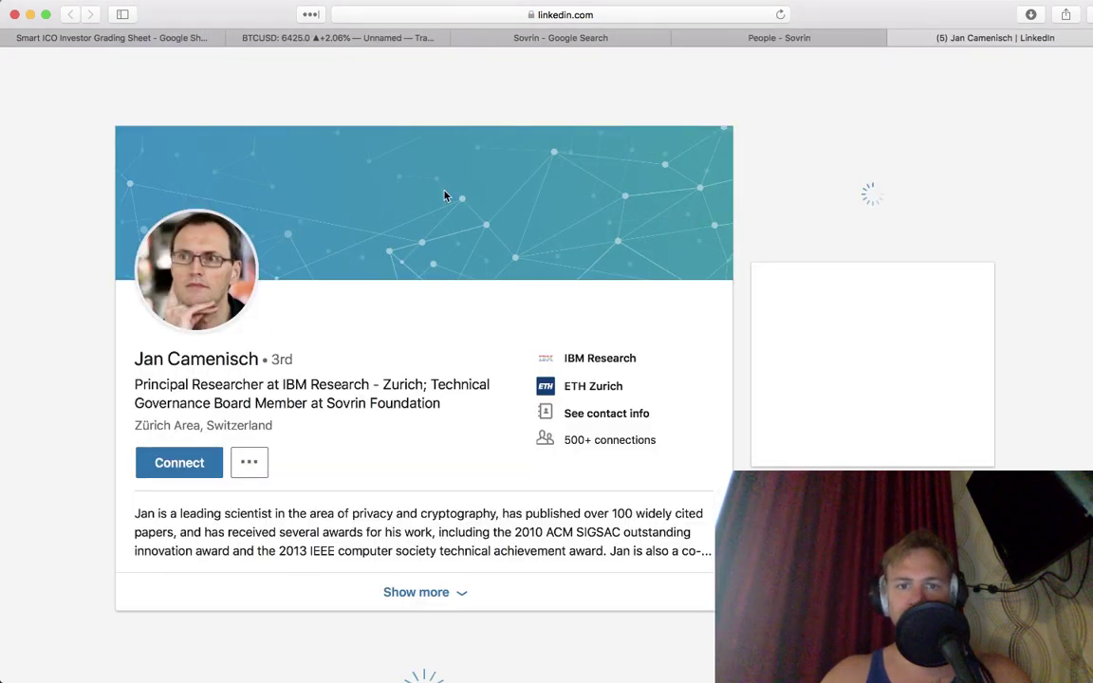
Step: Check the IBM Research Zurich researcher's Sovrin board role, then close the profile
{"action": "scroll", "coordinate": [277, 392], "scroll_direction": "down", "scroll_amount": 10}
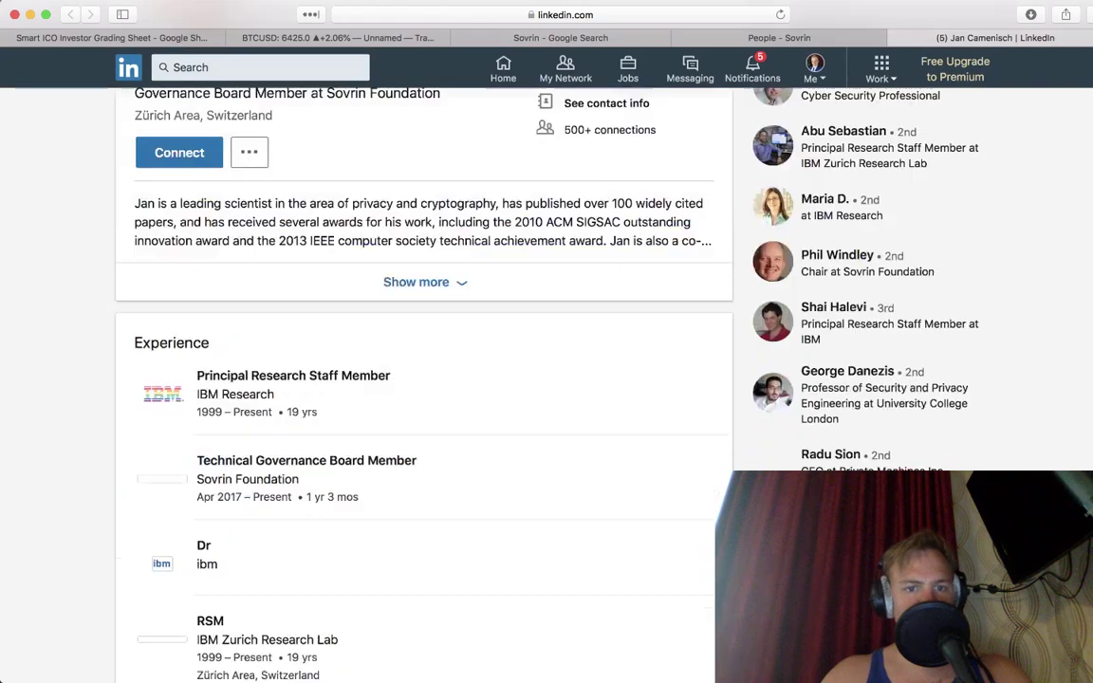
{"action": "scroll", "coordinate": [423, 380], "scroll_direction": "up", "scroll_amount": 2}
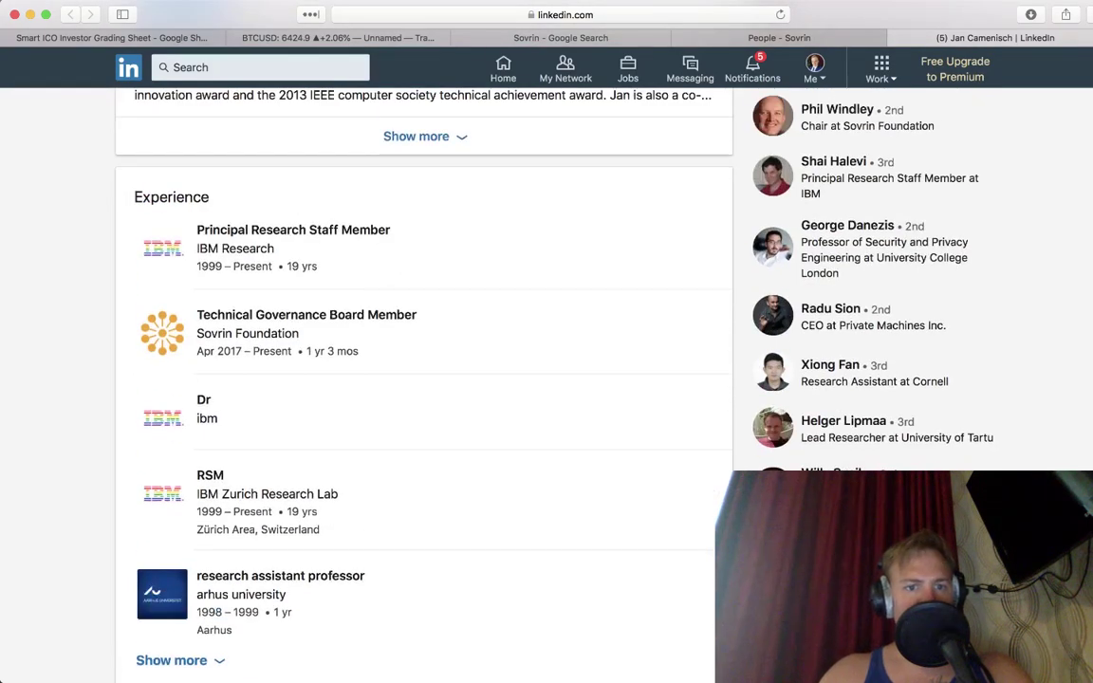
{"action": "key", "text": "super+w"}
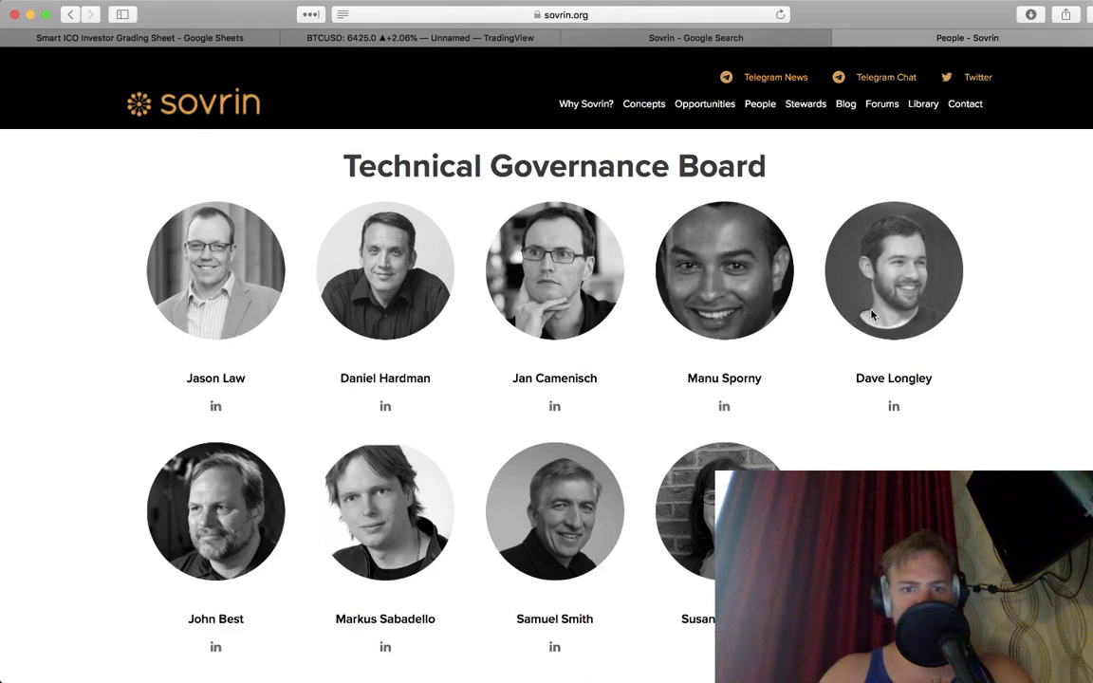
Step: Open five Technical Governance Board members' LinkedIn profiles in background tabs
{"action": "left_click", "coordinate": [894, 408], "text": "super"}
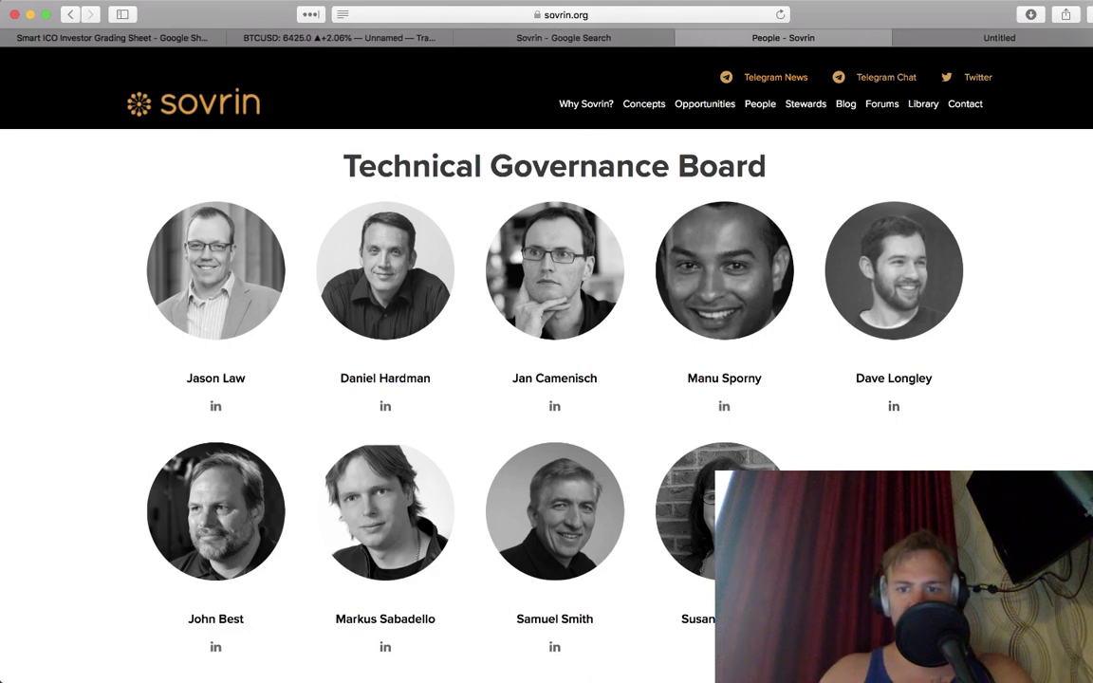
{"action": "left_click", "coordinate": [550, 652], "text": "super"}
{"action": "left_click", "coordinate": [385, 646], "text": "super"}
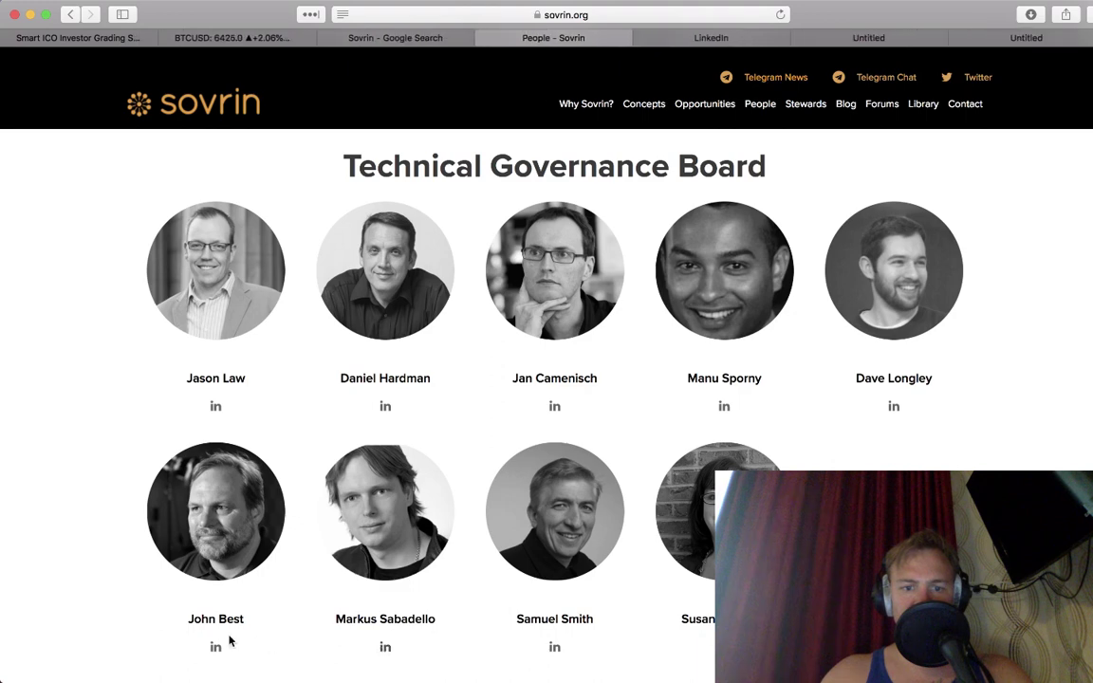
{"action": "left_click", "coordinate": [216, 648], "text": "super"}
{"action": "left_click", "coordinate": [726, 408], "text": "super"}
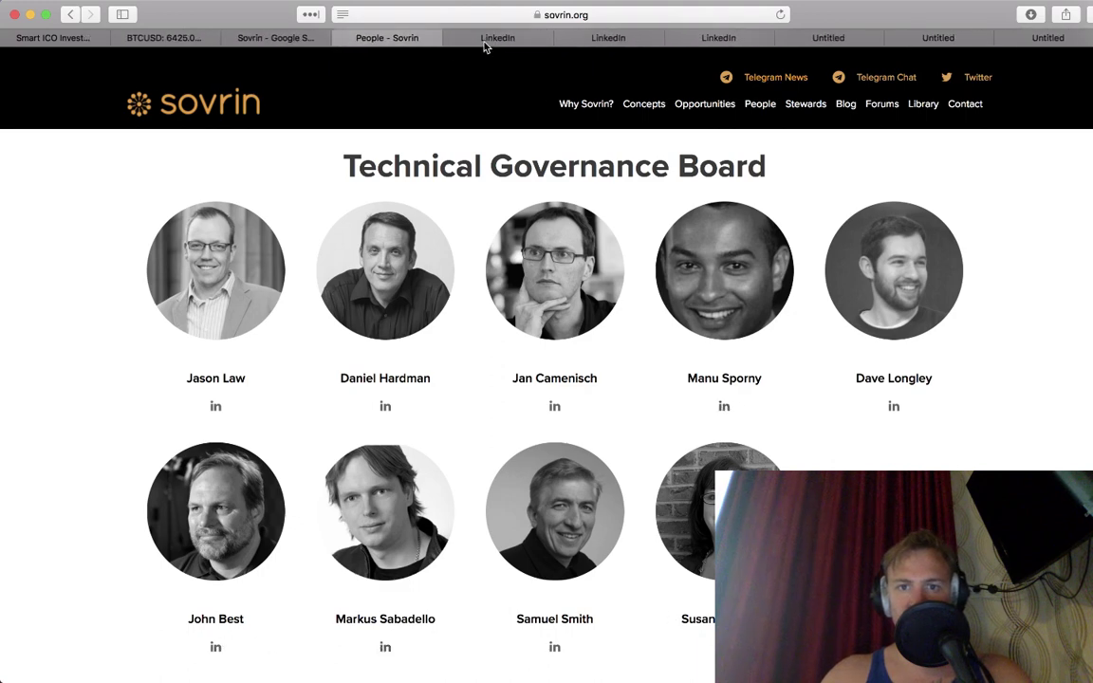
Step: Check the BTCUSD chart, then bring up the Digital Bazaar founder's LinkedIn profile
{"action": "left_click", "coordinate": [484, 40]}
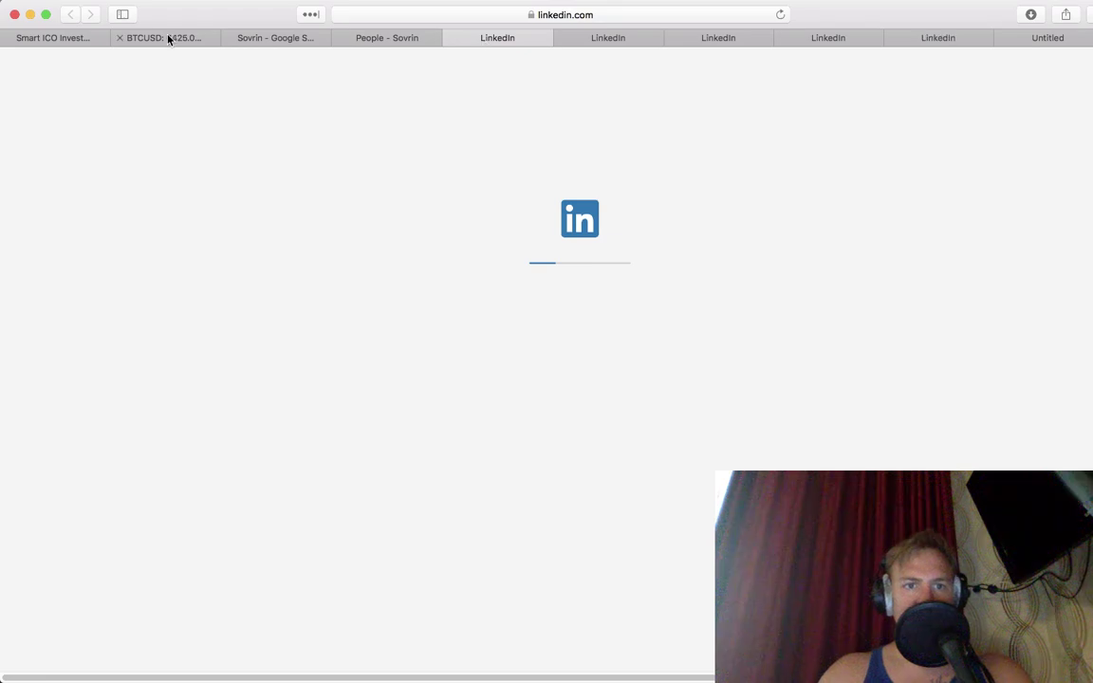
{"action": "left_click", "coordinate": [168, 39]}
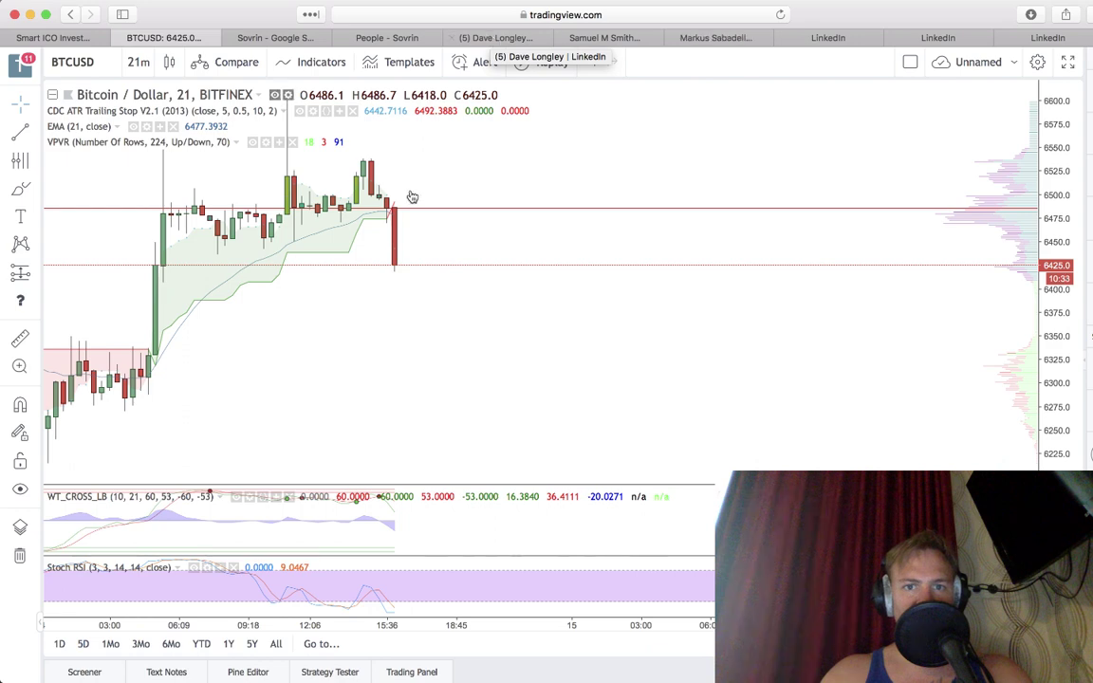
{"action": "scroll", "coordinate": [413, 197], "scroll_direction": "left", "scroll_amount": 2}
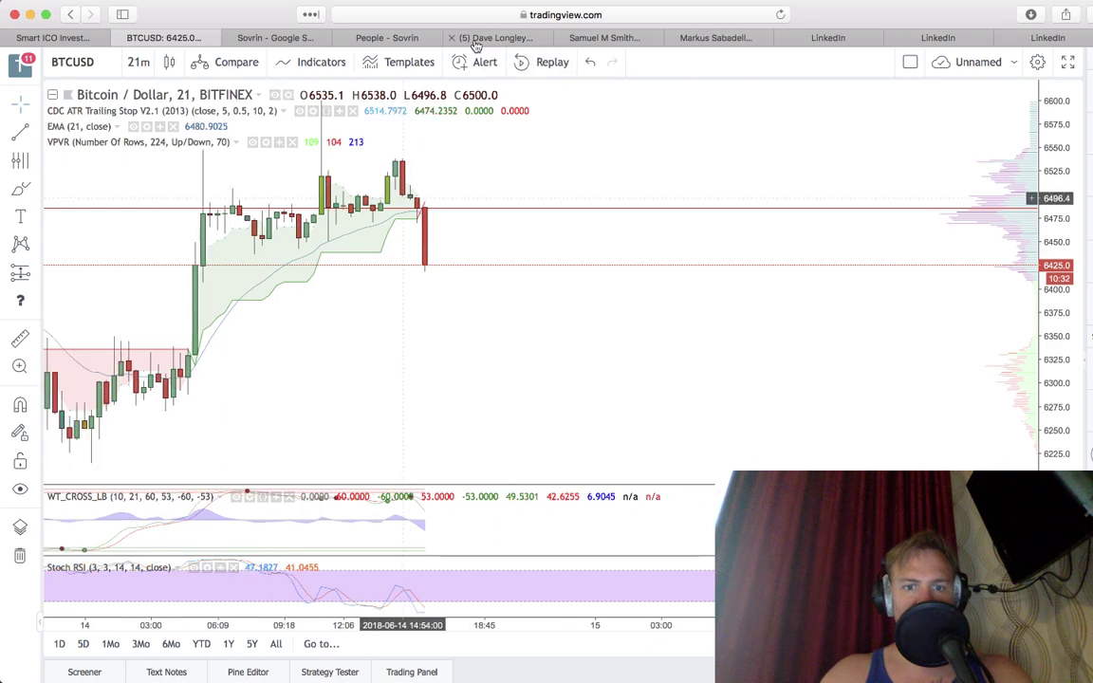
{"action": "left_click", "coordinate": [475, 40]}
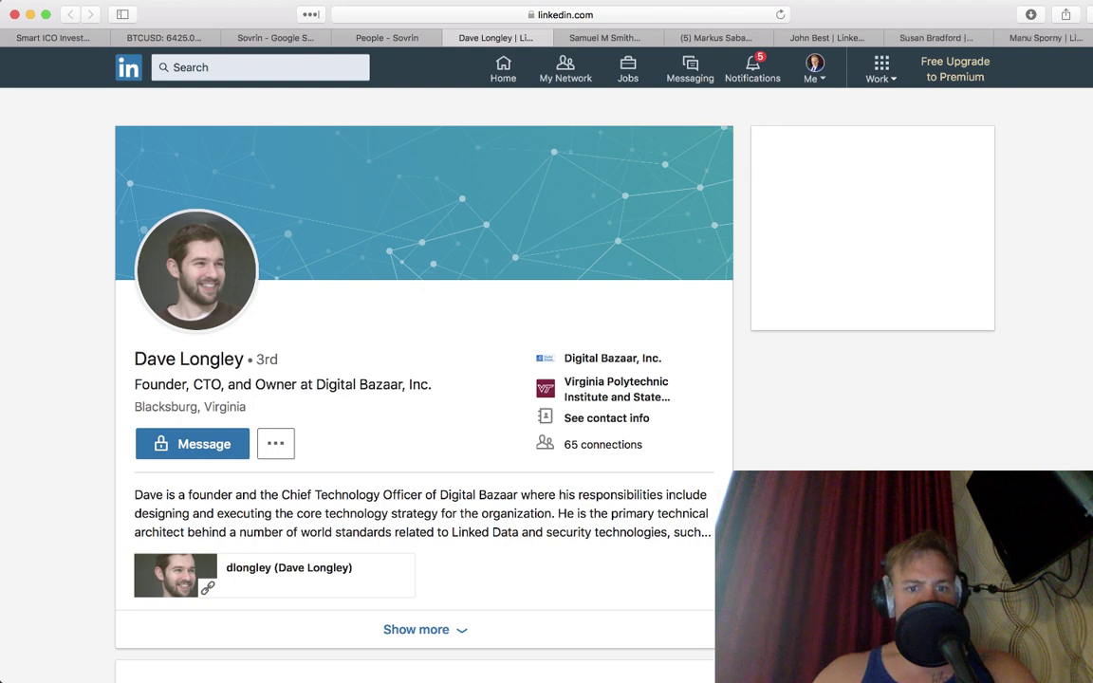
Step: Review the Digital Bazaar founder's work history and close that profile tab
{"action": "scroll", "coordinate": [423, 379], "scroll_direction": "down", "scroll_amount": 5}
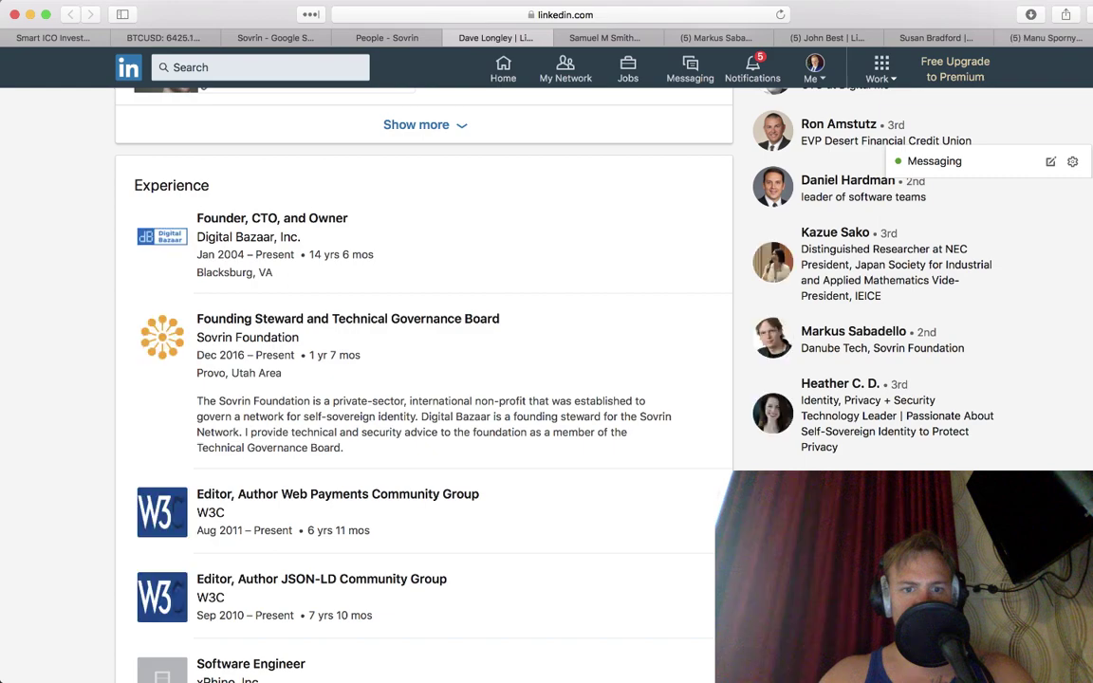
{"action": "scroll", "coordinate": [423, 379], "scroll_direction": "down", "scroll_amount": 6}
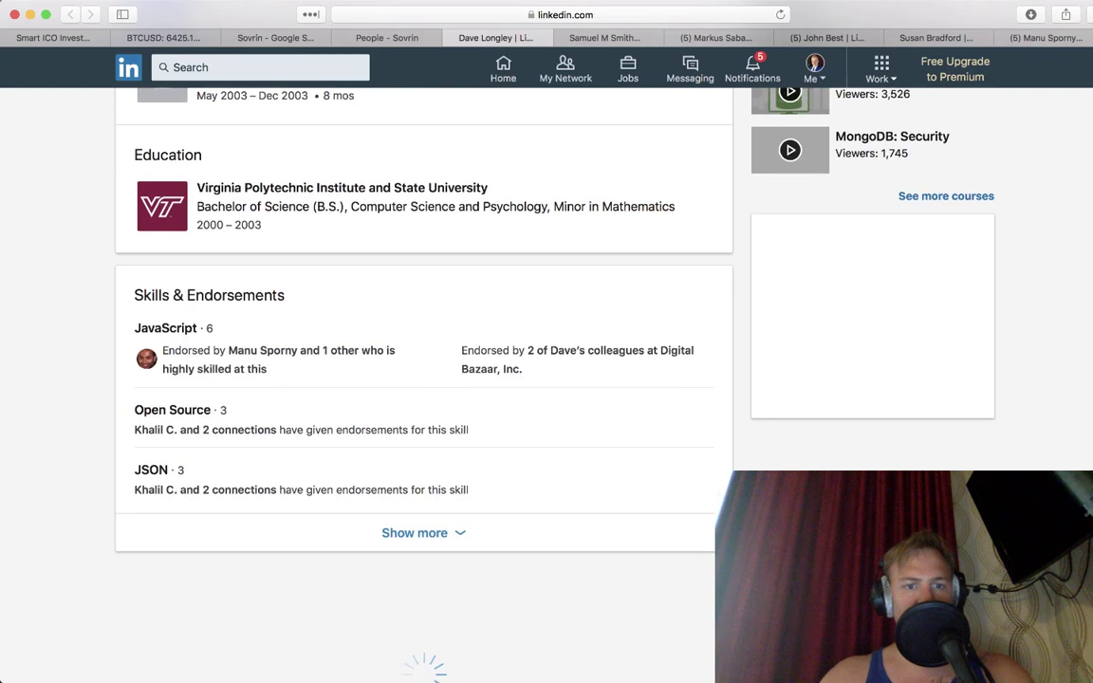
{"action": "scroll", "coordinate": [423, 380], "scroll_direction": "up", "scroll_amount": 2}
{"action": "scroll", "coordinate": [423, 380], "scroll_direction": "up", "scroll_amount": 4}
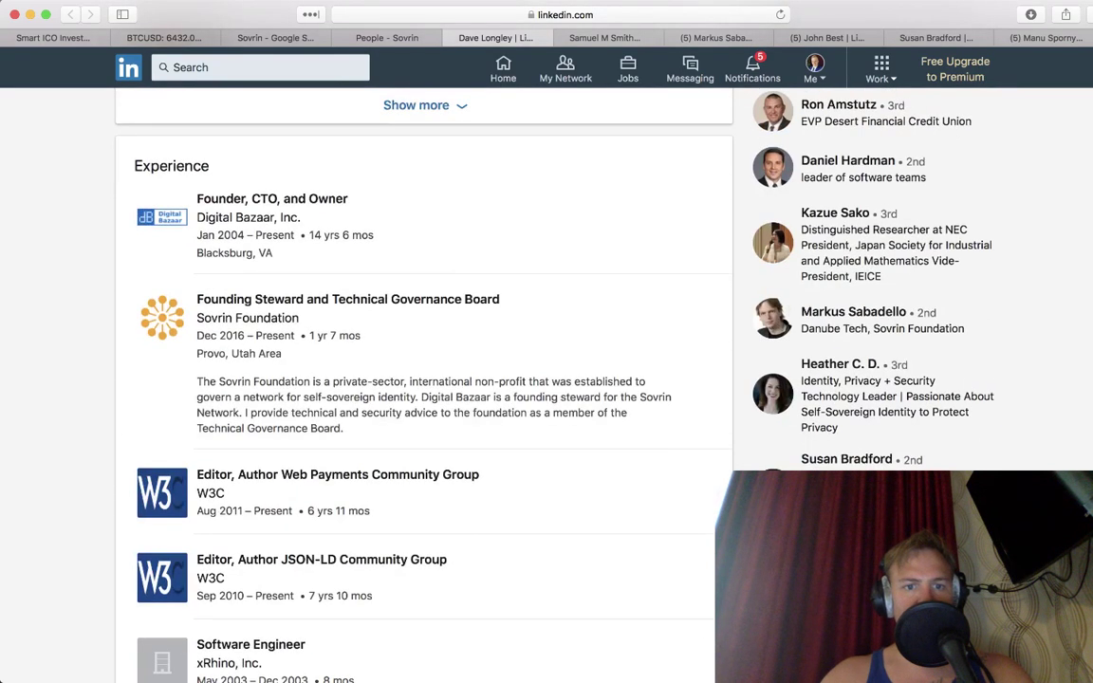
{"action": "key", "text": "super+w"}
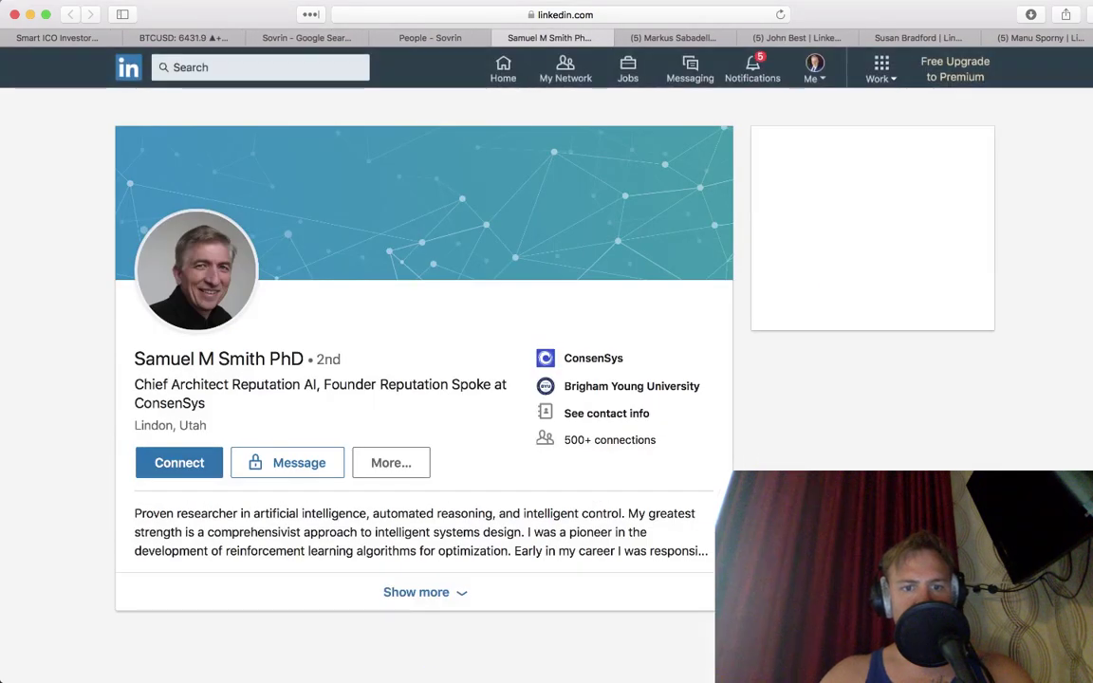
Step: Skim the ConsenSys Chief Architect's experience, including the Sovrin Technical Governance Board role, then move on
{"action": "scroll", "coordinate": [423, 380], "scroll_direction": "down", "scroll_amount": 7}
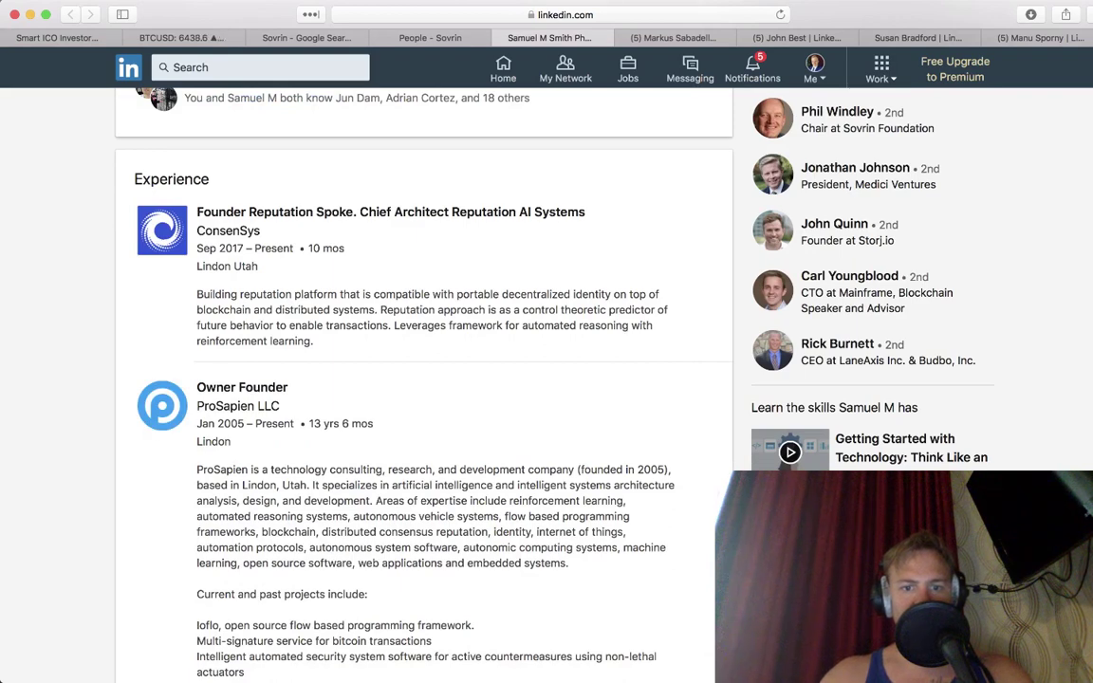
{"action": "scroll", "coordinate": [423, 379], "scroll_direction": "down", "scroll_amount": 10}
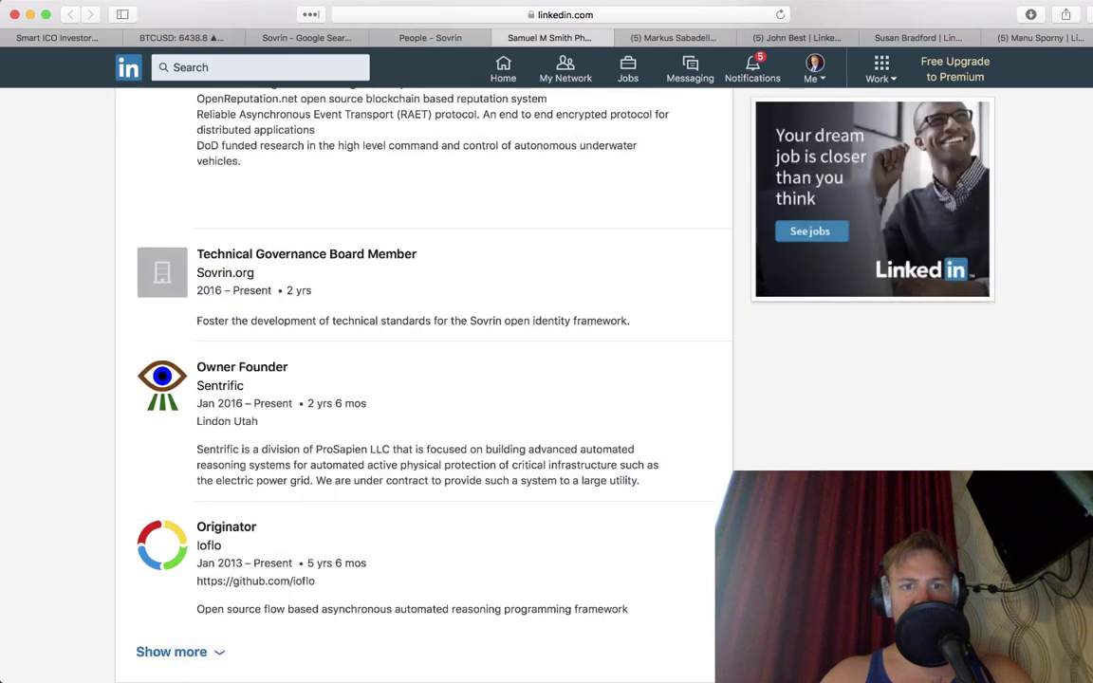
{"action": "key", "text": "ctrl+Tab"}
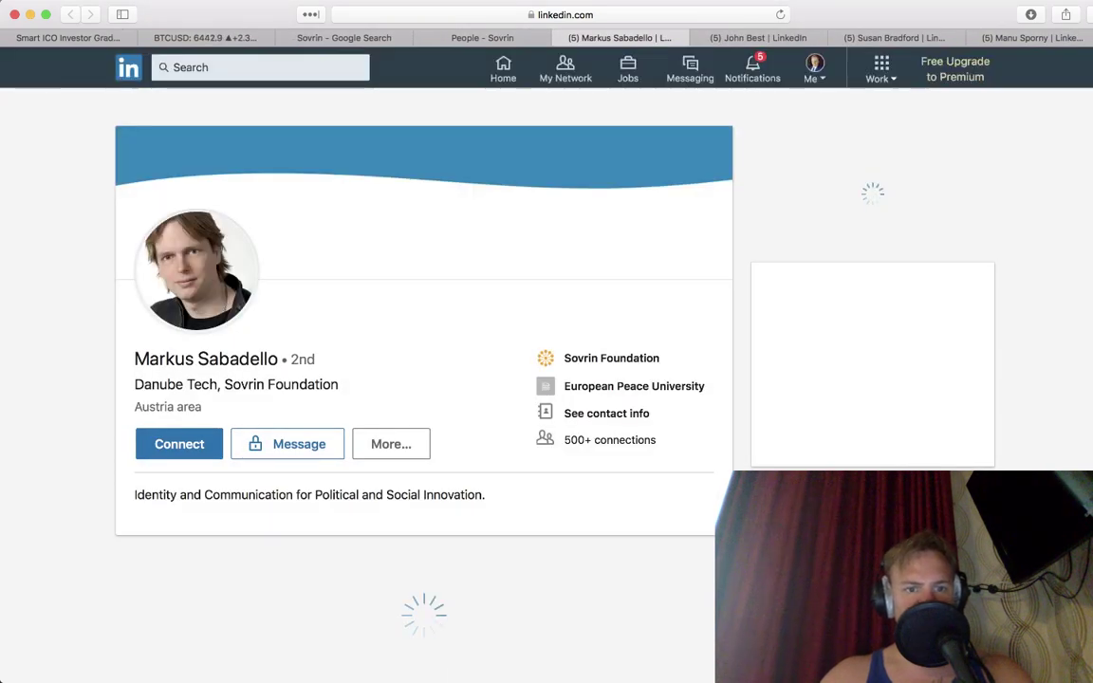
Step: Read through three more LinkedIn team profiles and close each one, ending on the Digital Bazaar founder's profile
{"action": "scroll", "coordinate": [423, 379], "scroll_direction": "down", "scroll_amount": 3}
{"action": "scroll", "coordinate": [423, 379], "scroll_direction": "down", "scroll_amount": 4}
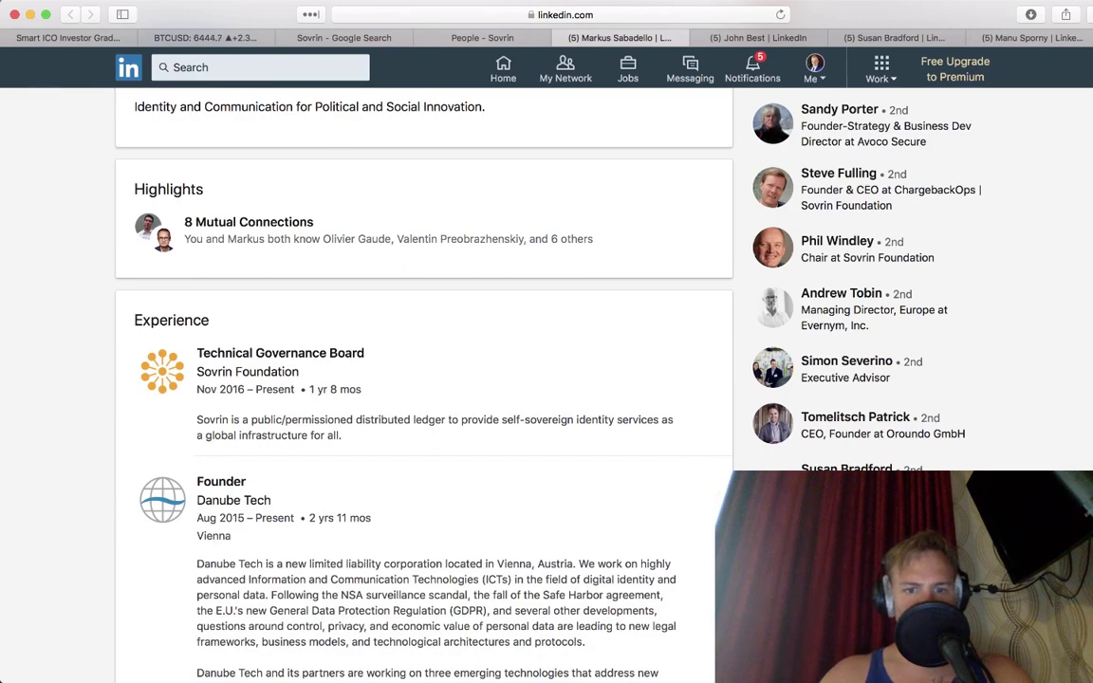
{"action": "scroll", "coordinate": [423, 379], "scroll_direction": "down", "scroll_amount": 10}
{"action": "scroll", "coordinate": [423, 380], "scroll_direction": "up", "scroll_amount": 20}
{"action": "key", "text": "super+w"}
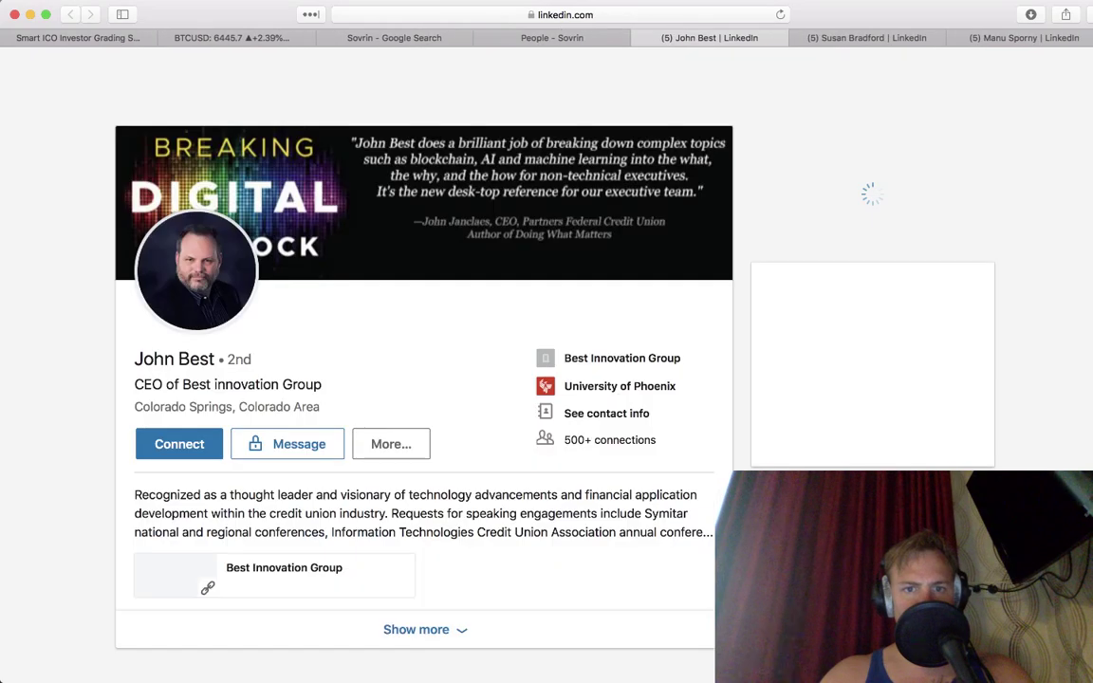
{"action": "scroll", "coordinate": [423, 379], "scroll_direction": "down", "scroll_amount": 3}
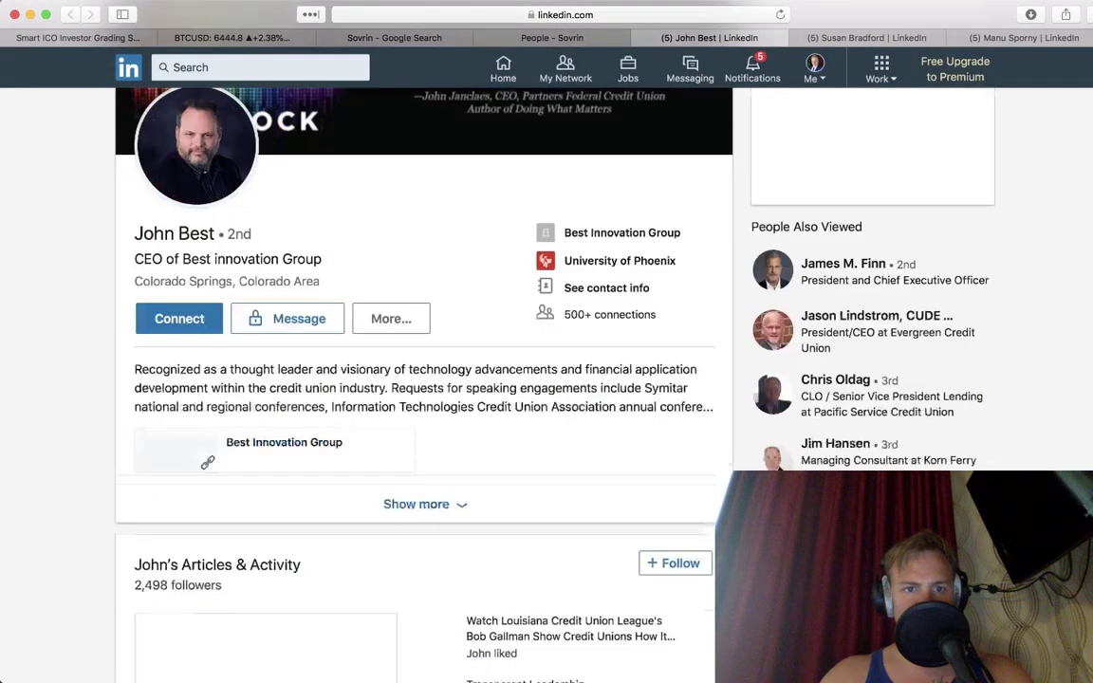
{"action": "scroll", "coordinate": [423, 379], "scroll_direction": "down", "scroll_amount": 10}
{"action": "scroll", "coordinate": [423, 380], "scroll_direction": "up", "scroll_amount": 9}
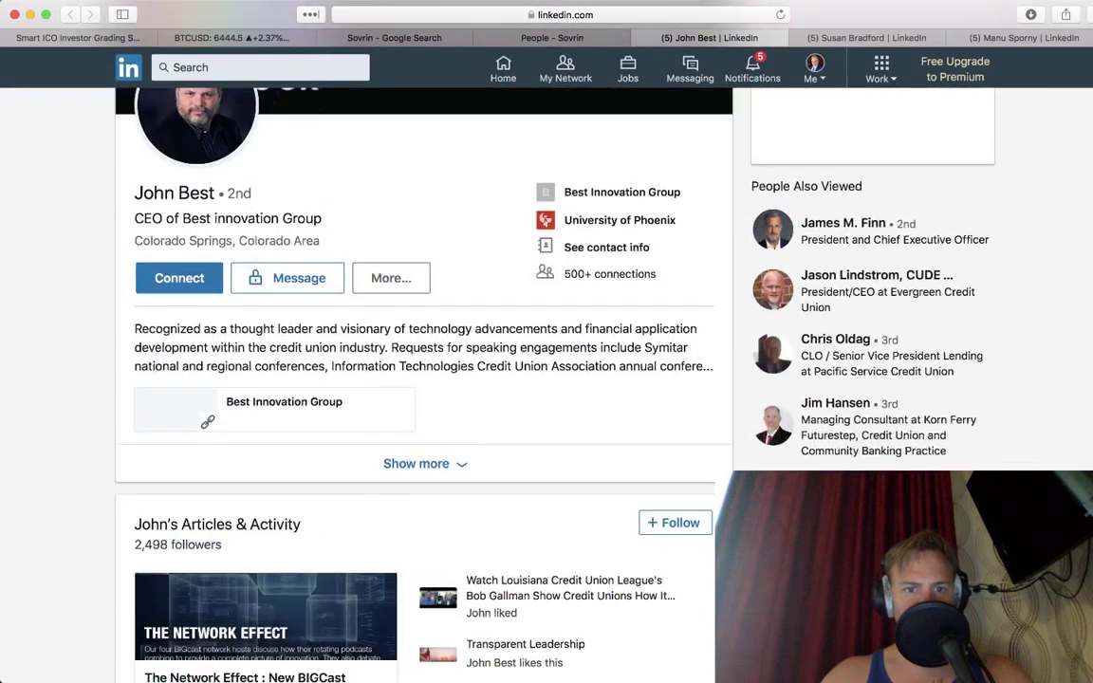
{"action": "scroll", "coordinate": [423, 379], "scroll_direction": "down", "scroll_amount": 8}
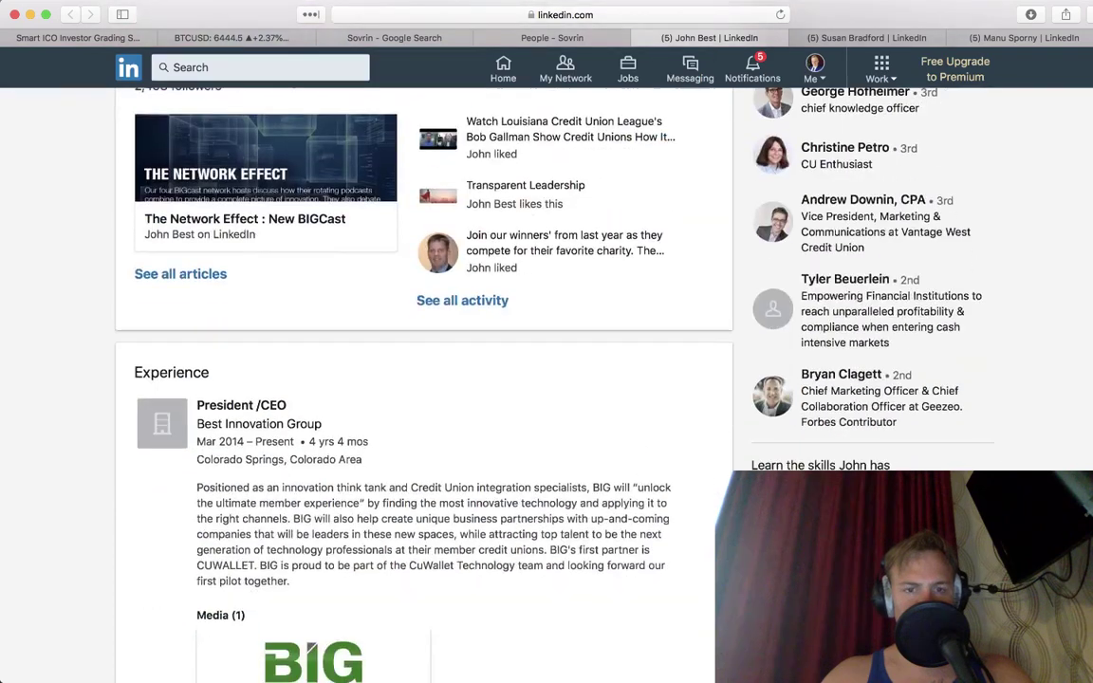
{"action": "scroll", "coordinate": [423, 379], "scroll_direction": "down", "scroll_amount": 6}
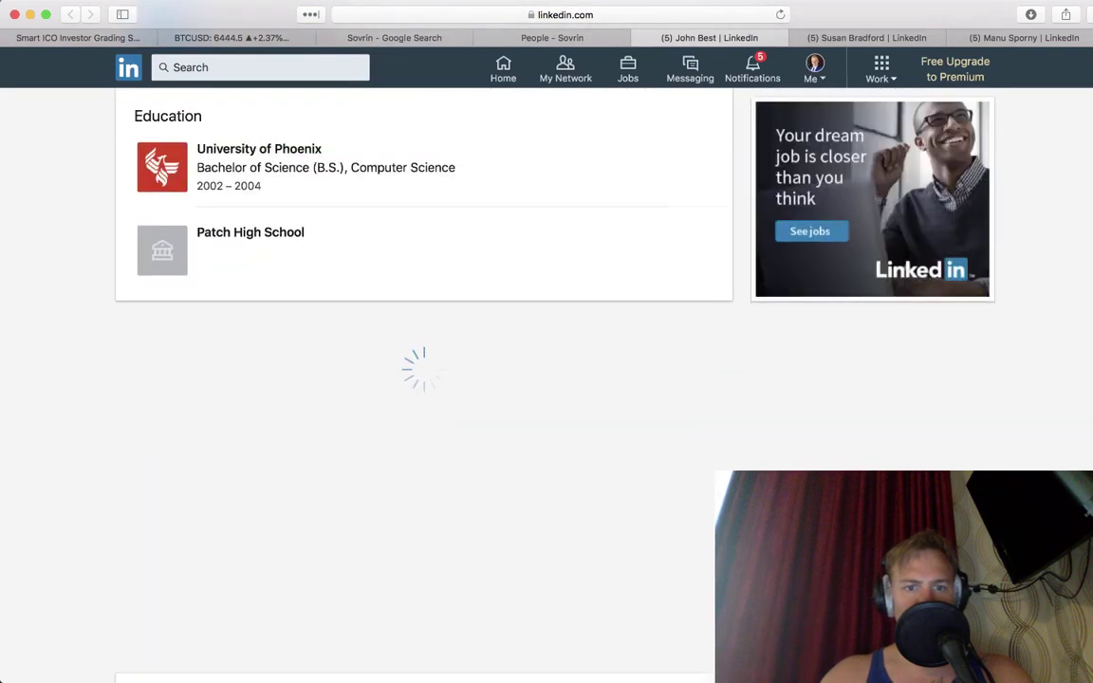
{"action": "key", "text": "super+w"}
{"action": "scroll", "coordinate": [423, 379], "scroll_direction": "down", "scroll_amount": 10}
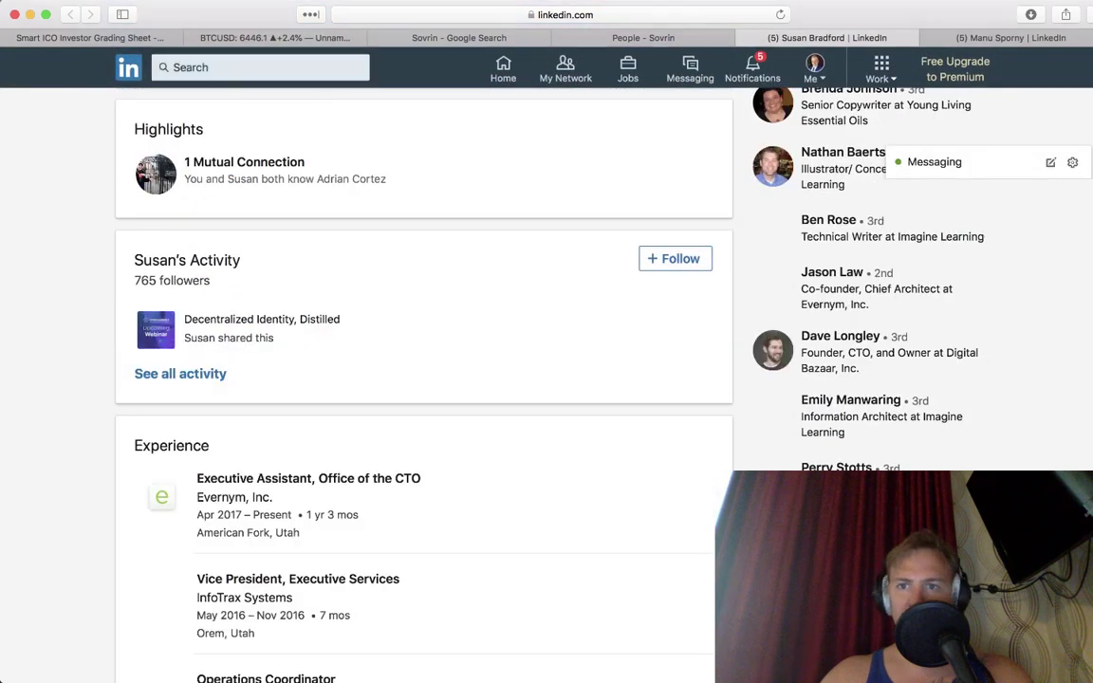
{"action": "key", "text": "super+w"}
{"action": "scroll", "coordinate": [423, 380], "scroll_direction": "down", "scroll_amount": 2}
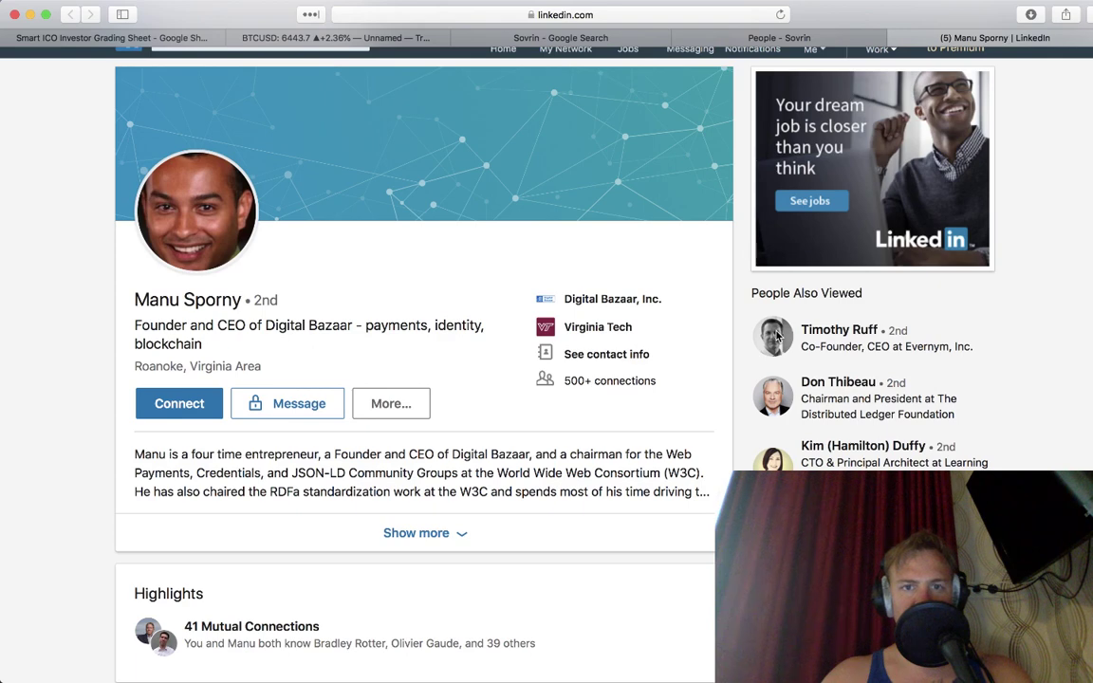
Step: Set the TradingView BTCUSD chart to 15-minute candles, then return to LinkedIn
{"action": "left_click", "coordinate": [388, 40]}
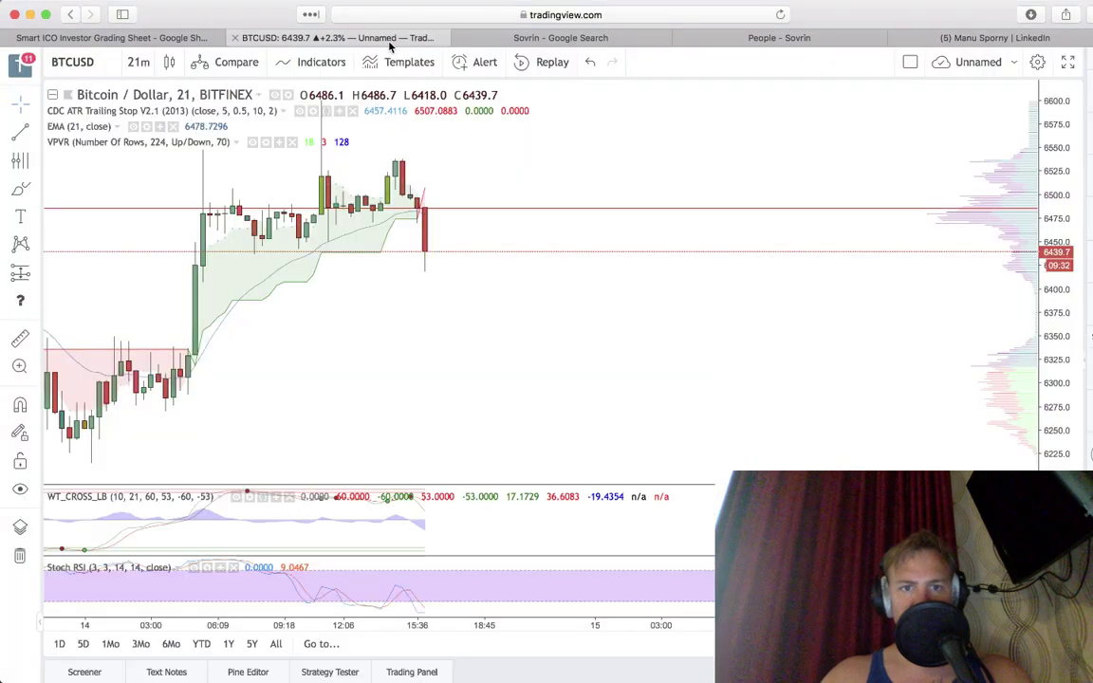
{"action": "left_click", "coordinate": [139, 61]}
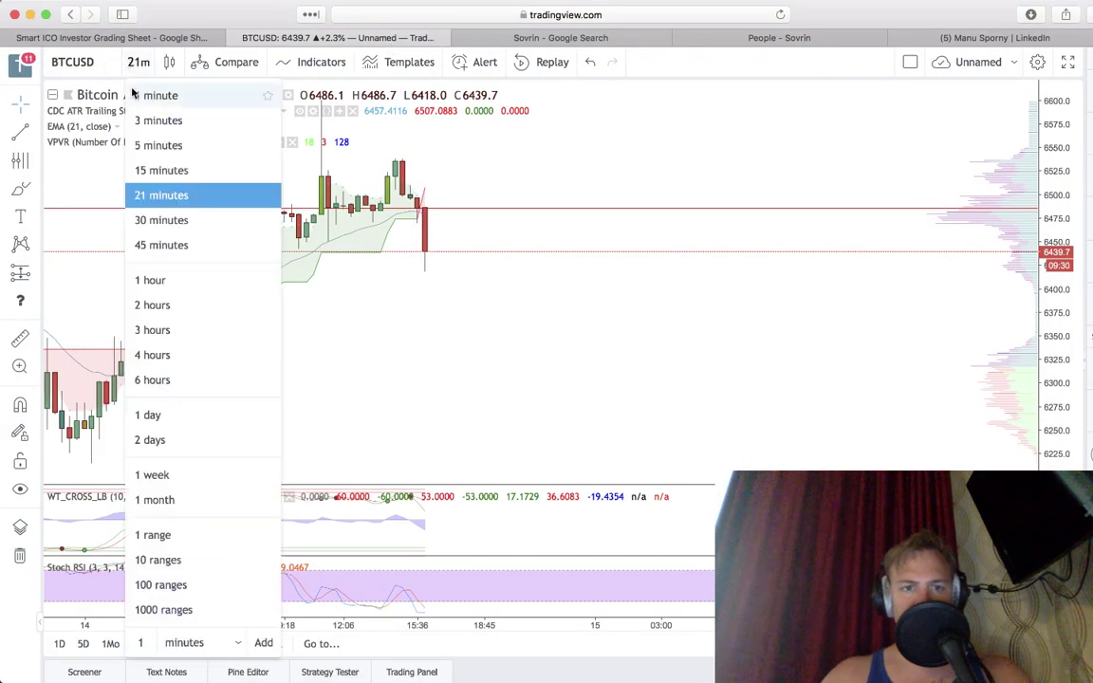
{"action": "left_click", "coordinate": [146, 172]}
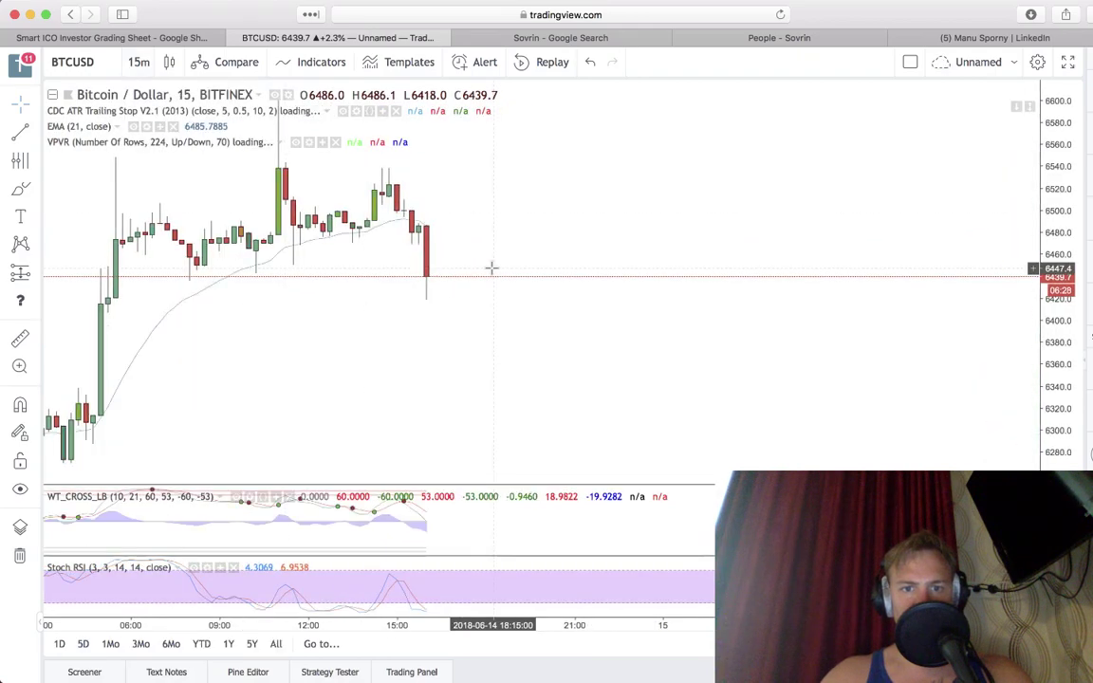
{"action": "left_click", "coordinate": [949, 40]}
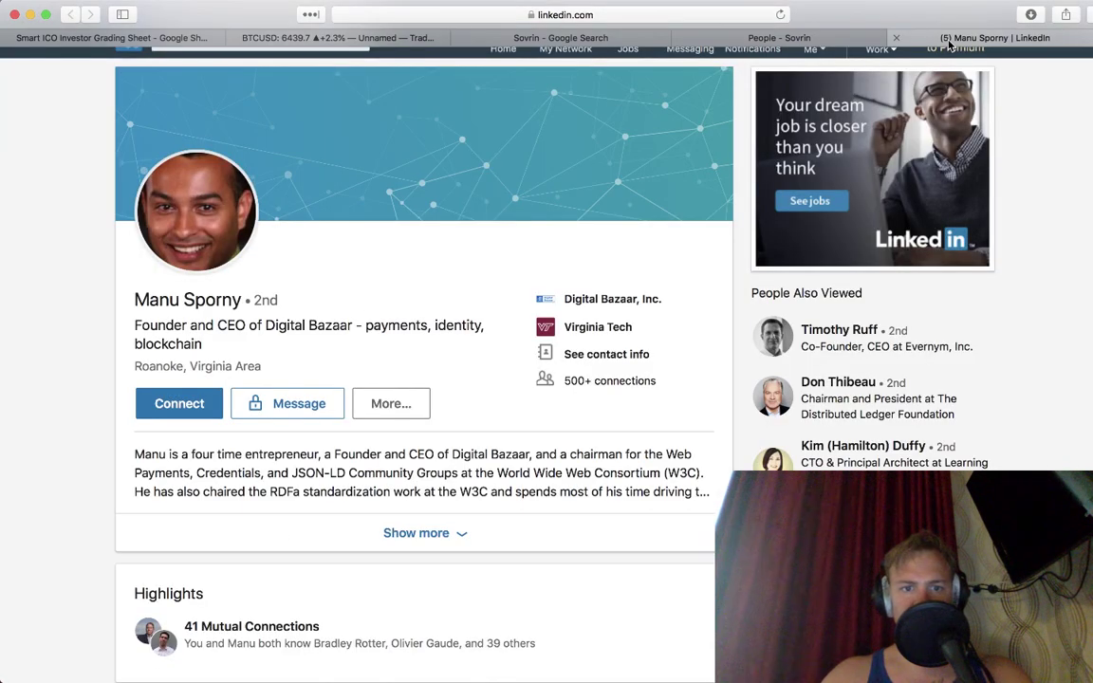
Step: Read the last team member's profile, close it, and return to the grading sheet
{"action": "scroll", "coordinate": [460, 402], "scroll_direction": "down", "scroll_amount": 5}
{"action": "scroll", "coordinate": [507, 453], "scroll_direction": "down", "scroll_amount": 5}
{"action": "scroll", "coordinate": [417, 379], "scroll_direction": "down", "scroll_amount": 1}
{"action": "scroll", "coordinate": [418, 380], "scroll_direction": "up", "scroll_amount": 15}
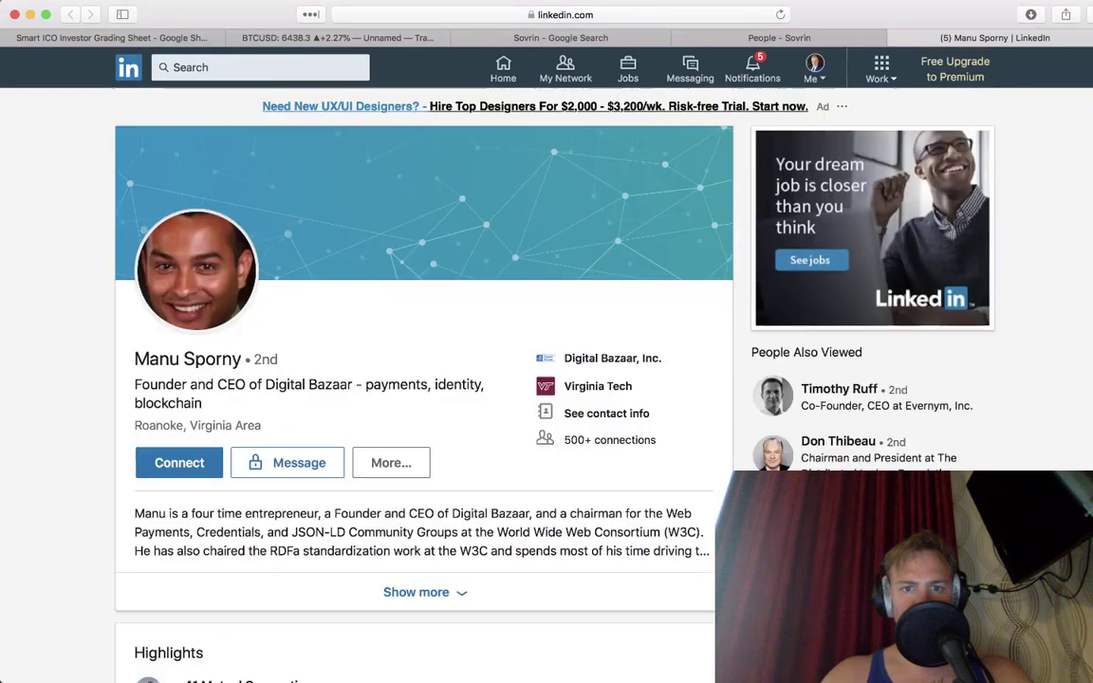
{"action": "key", "text": "super+w"}
{"action": "key", "text": "super+w"}
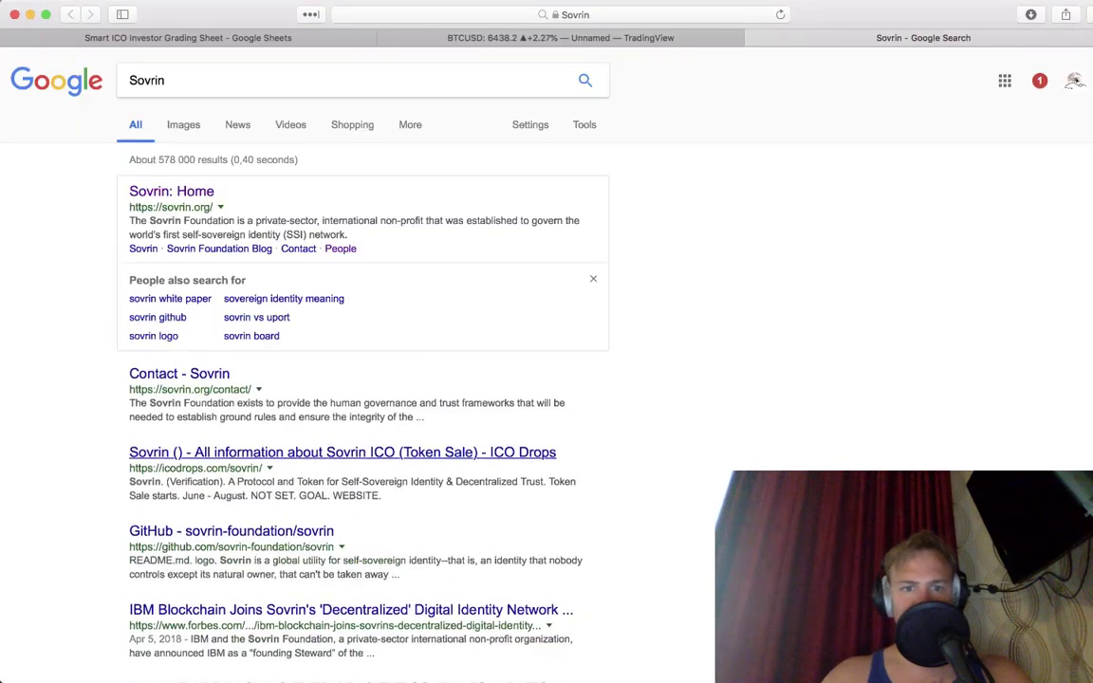
{"action": "left_click", "coordinate": [186, 38]}
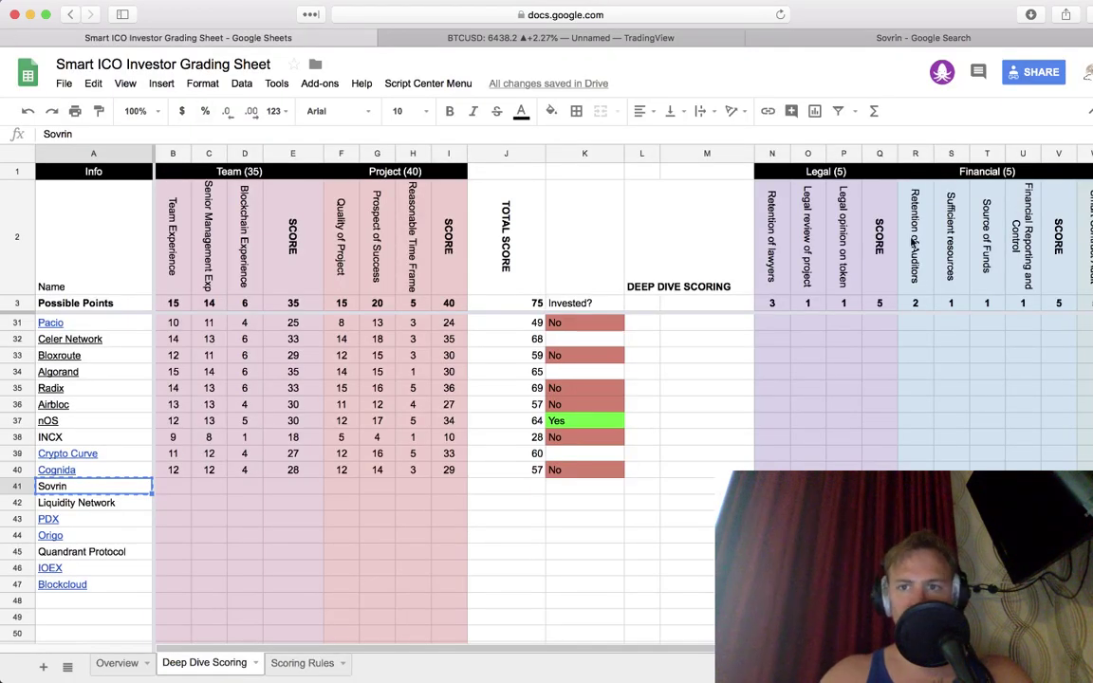
{"action": "left_click", "coordinate": [831, 38]}
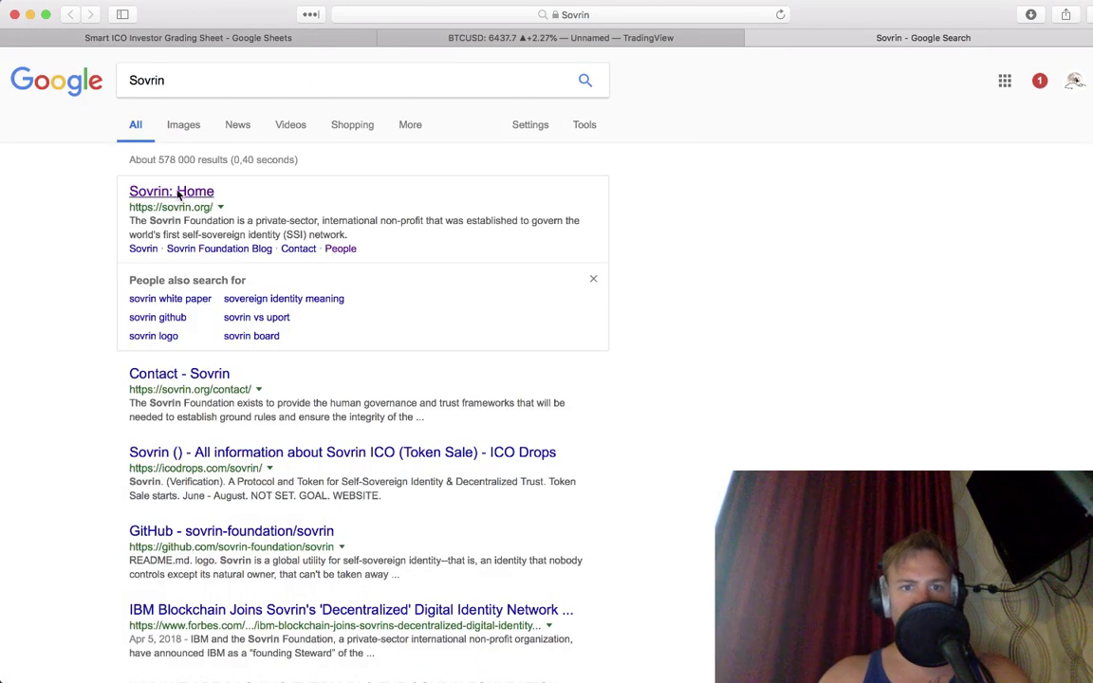
{"action": "left_click", "coordinate": [178, 190]}
{"action": "left_click", "coordinate": [401, 16]}
{"action": "key", "text": "super+c"}
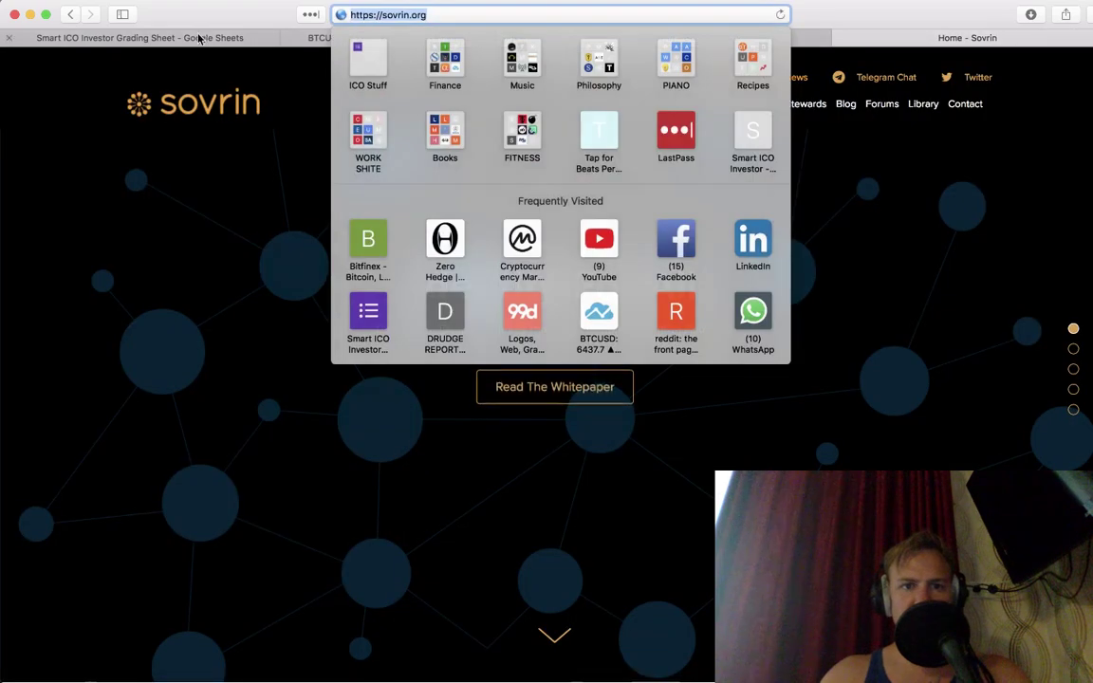
{"action": "left_click", "coordinate": [140, 38]}
{"action": "key", "text": "super+k"}
{"action": "key", "text": "super+v"}
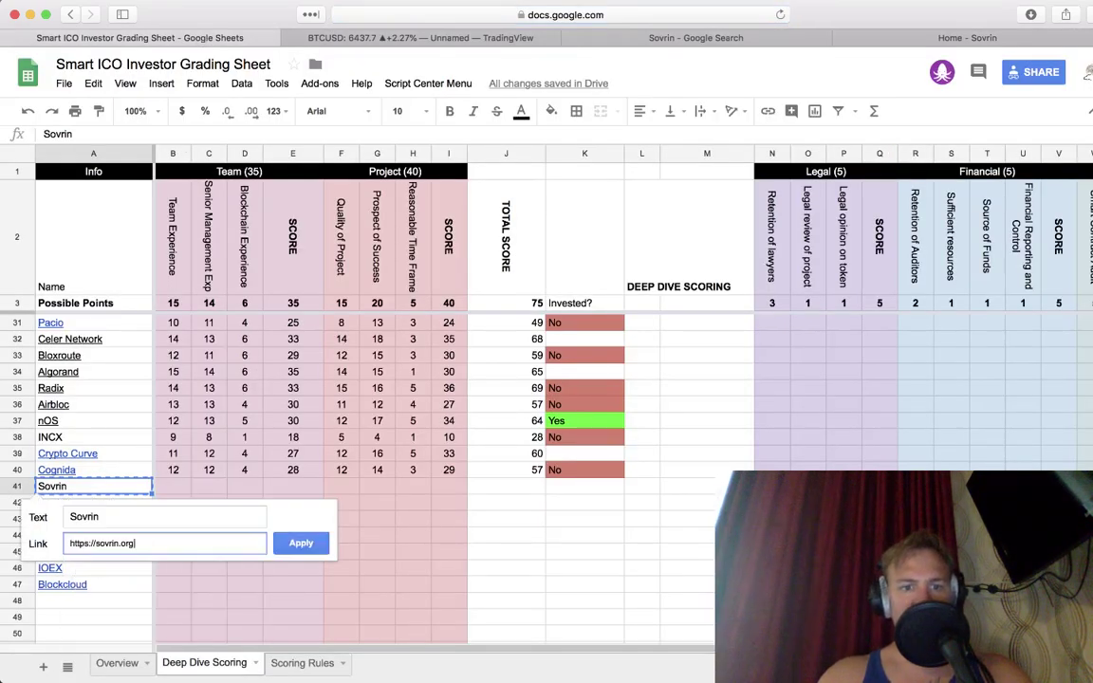
{"action": "key", "text": "Return"}
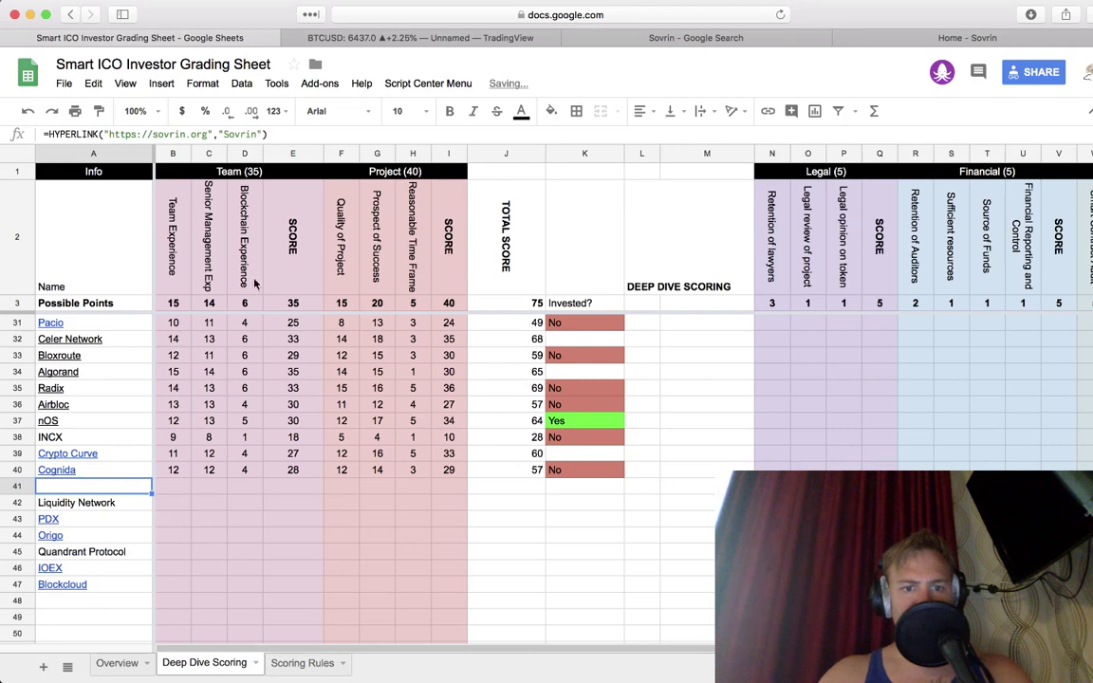
{"action": "left_click", "coordinate": [172, 489]}
Step: Enter Team scores 14, 13 and 5 in B41–D41 and confirm E41 totals 32
{"action": "type", "text": "14"}
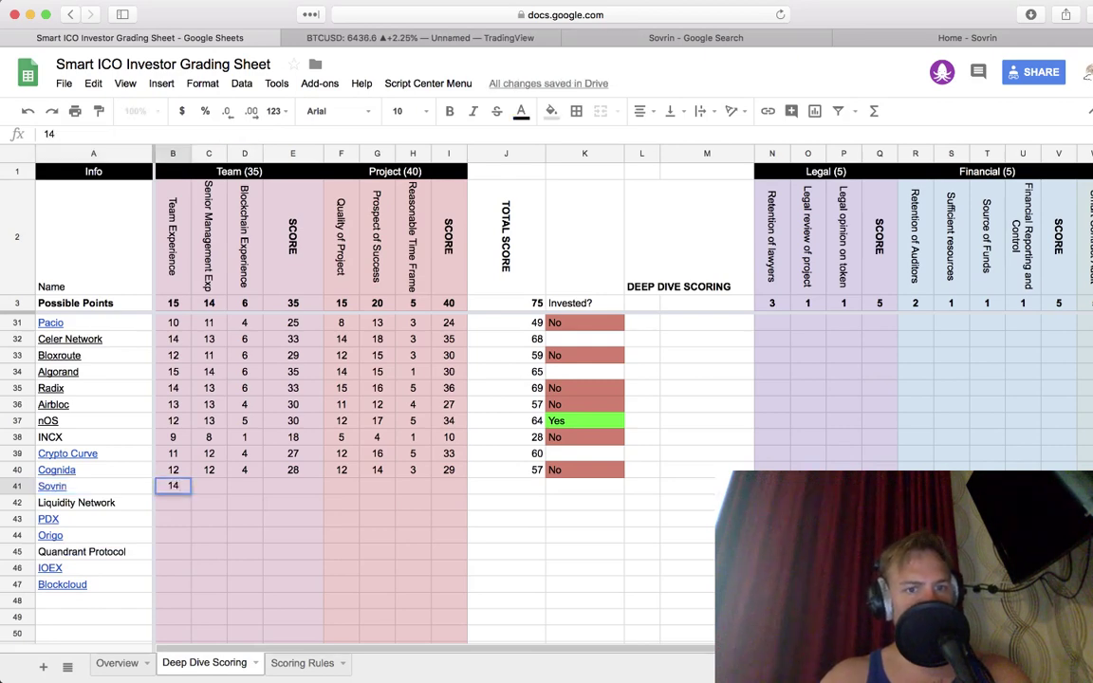
{"action": "key", "text": "Tab"}
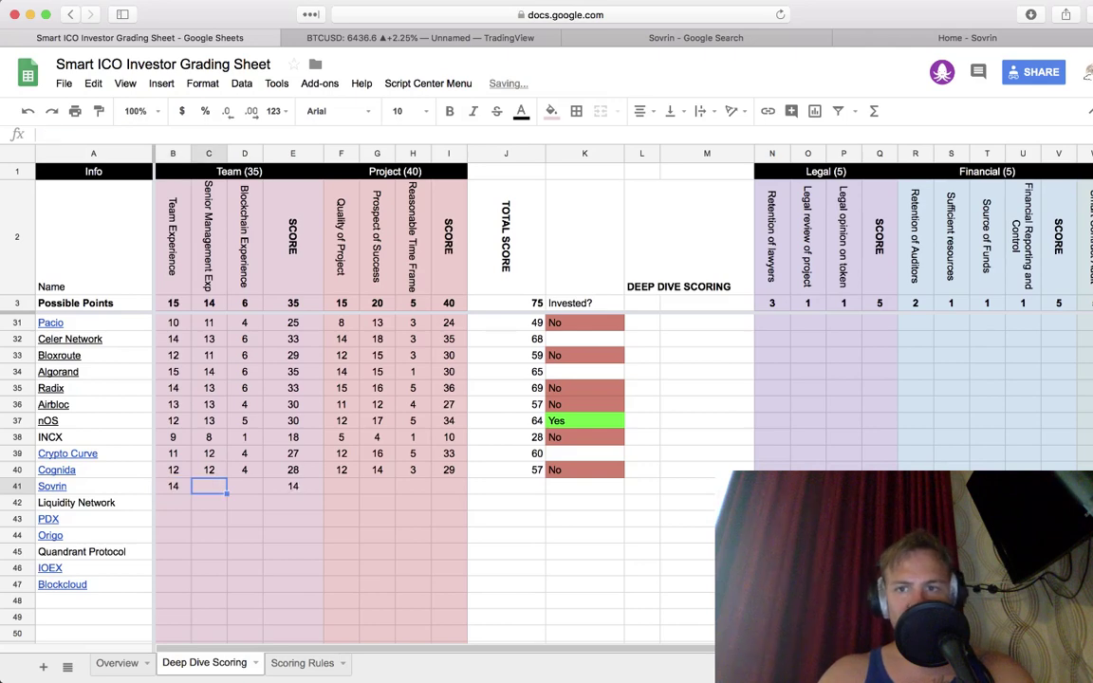
{"action": "type", "text": "13"}
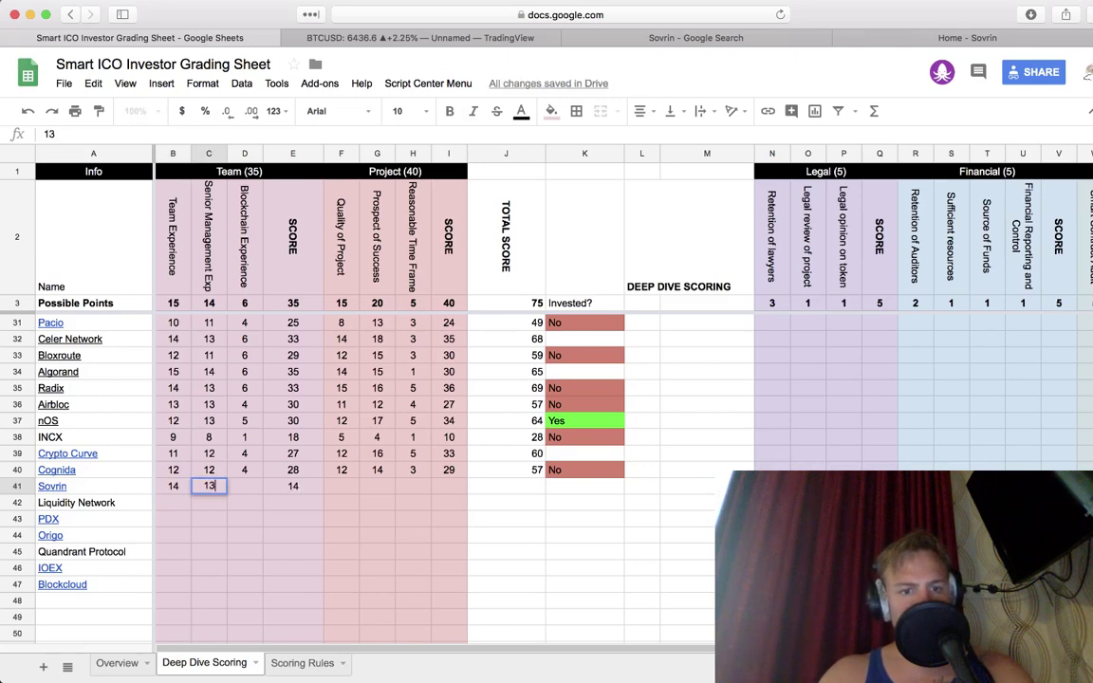
{"action": "key", "text": "Tab"}
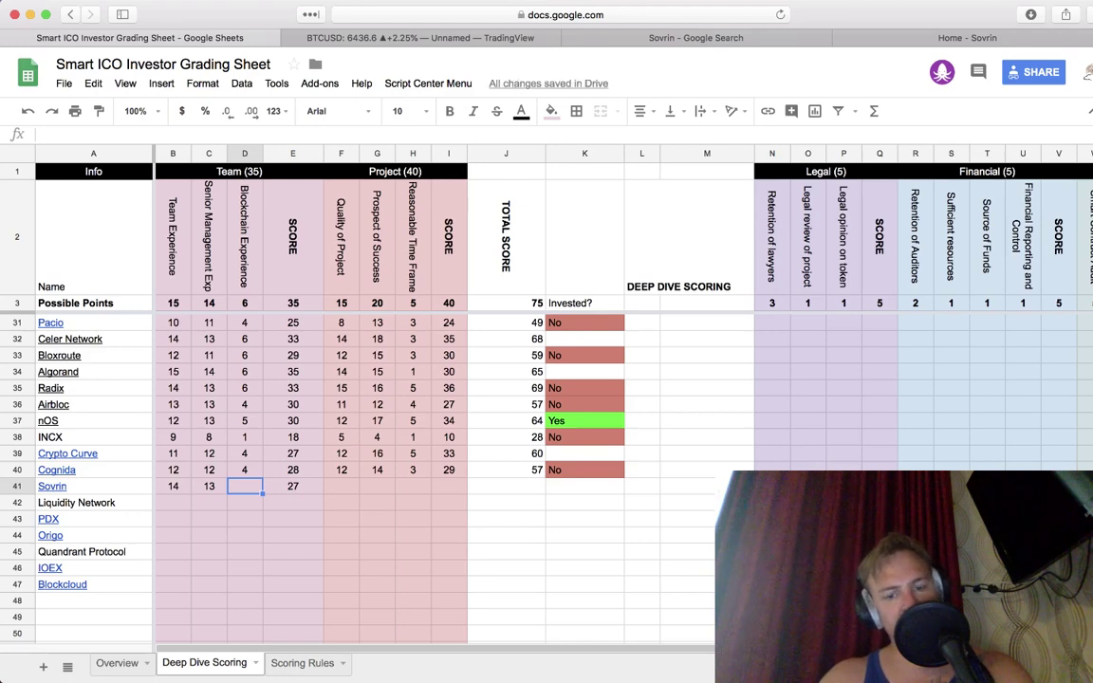
{"action": "type", "text": "5"}
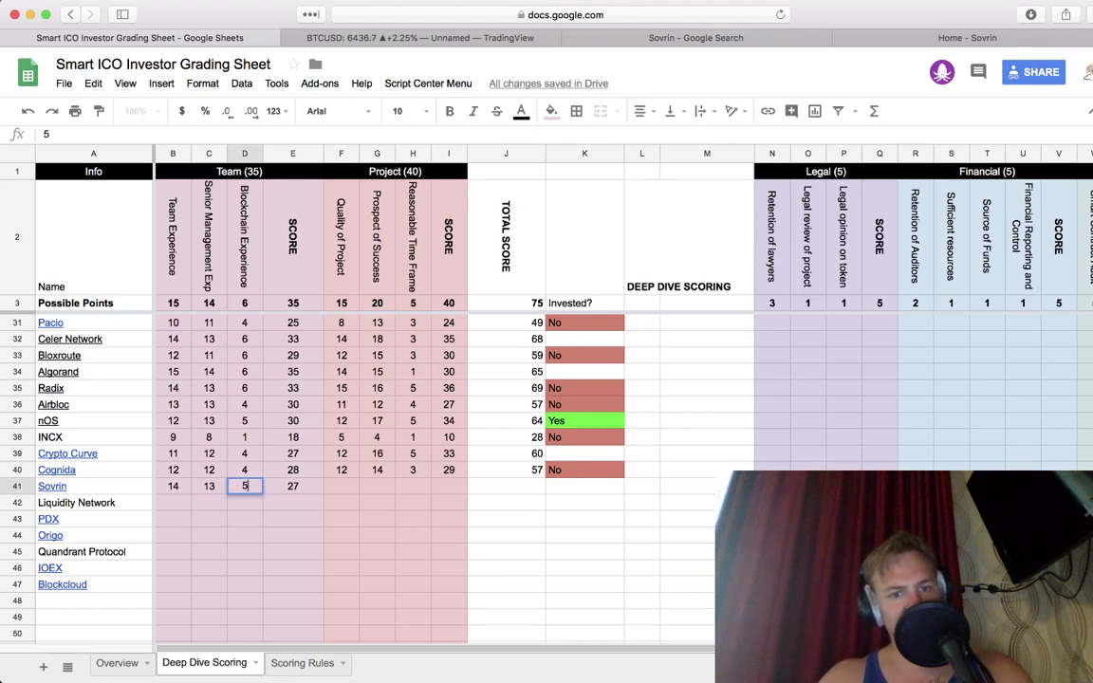
{"action": "key", "text": "Tab"}
{"action": "key", "text": "Left"}
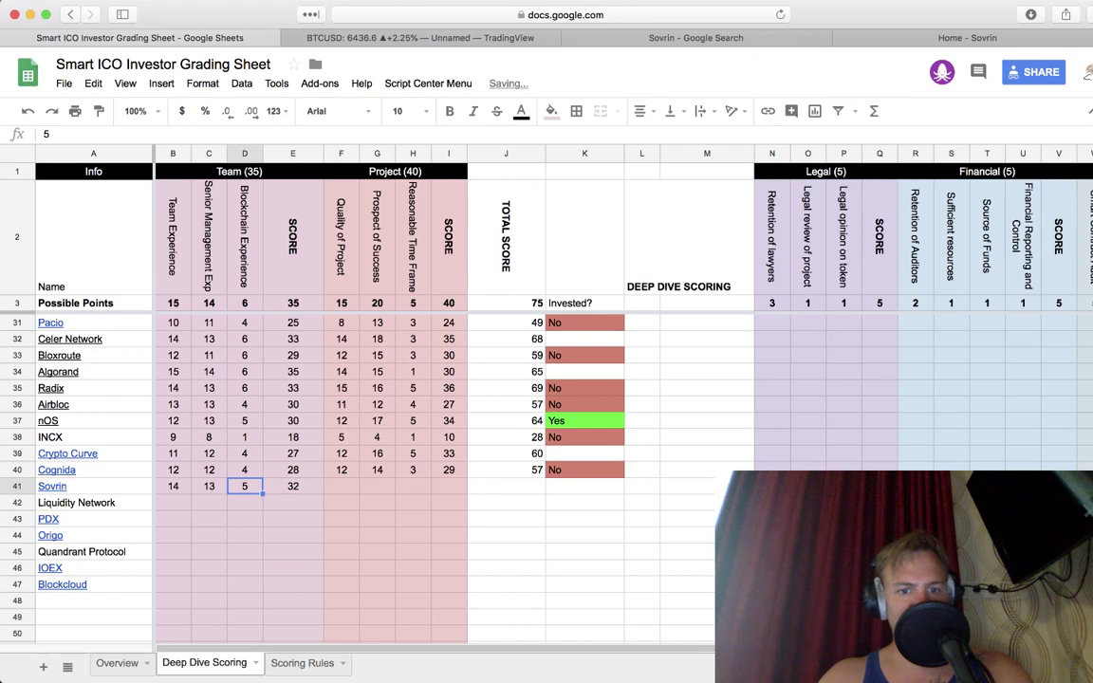
{"action": "left_click", "coordinate": [292, 485]}
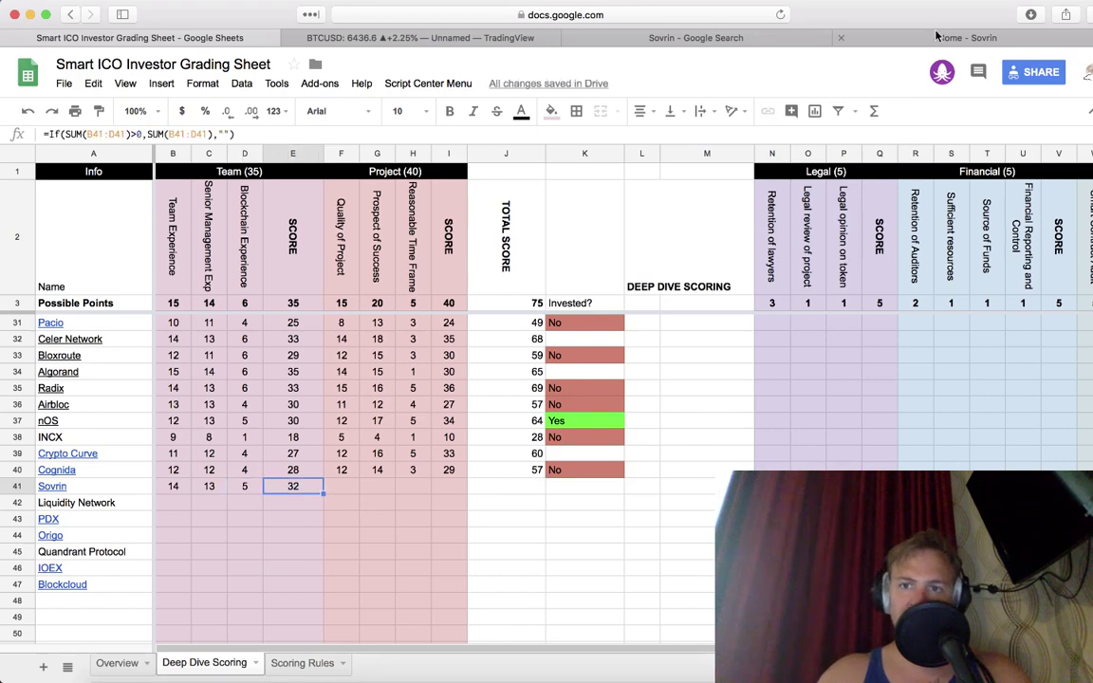
{"action": "left_click", "coordinate": [902, 37]}
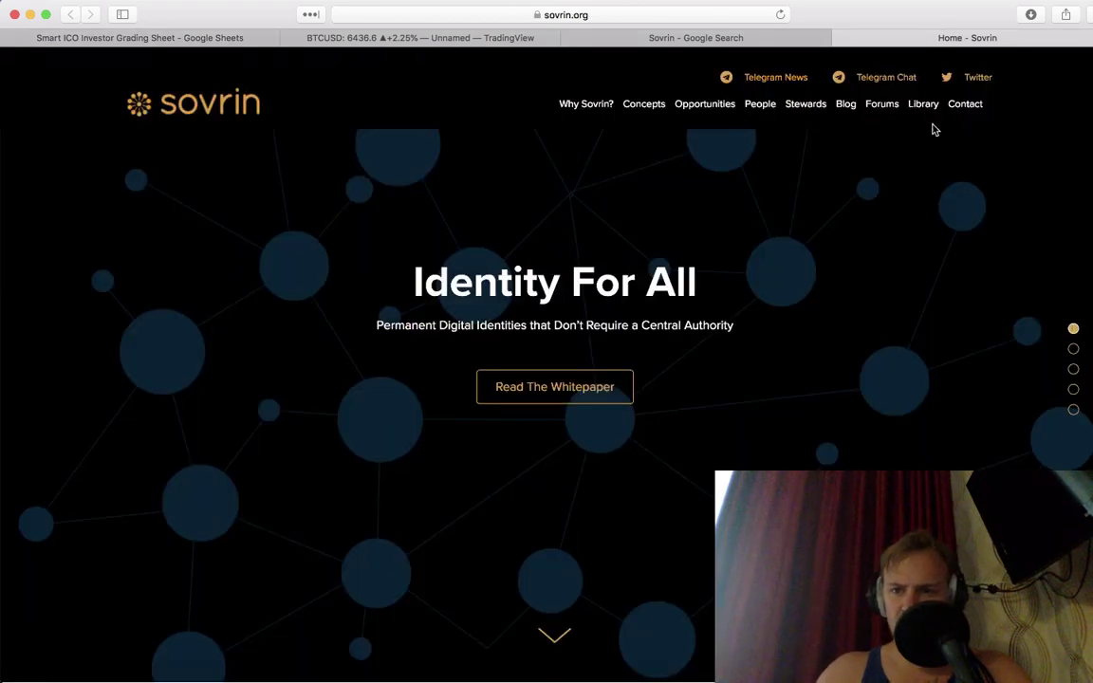
Step: Subscribe an e-mail address in the Join The Sovrin Alliance field
{"action": "scroll", "coordinate": [912, 345], "scroll_direction": "down", "scroll_amount": 10}
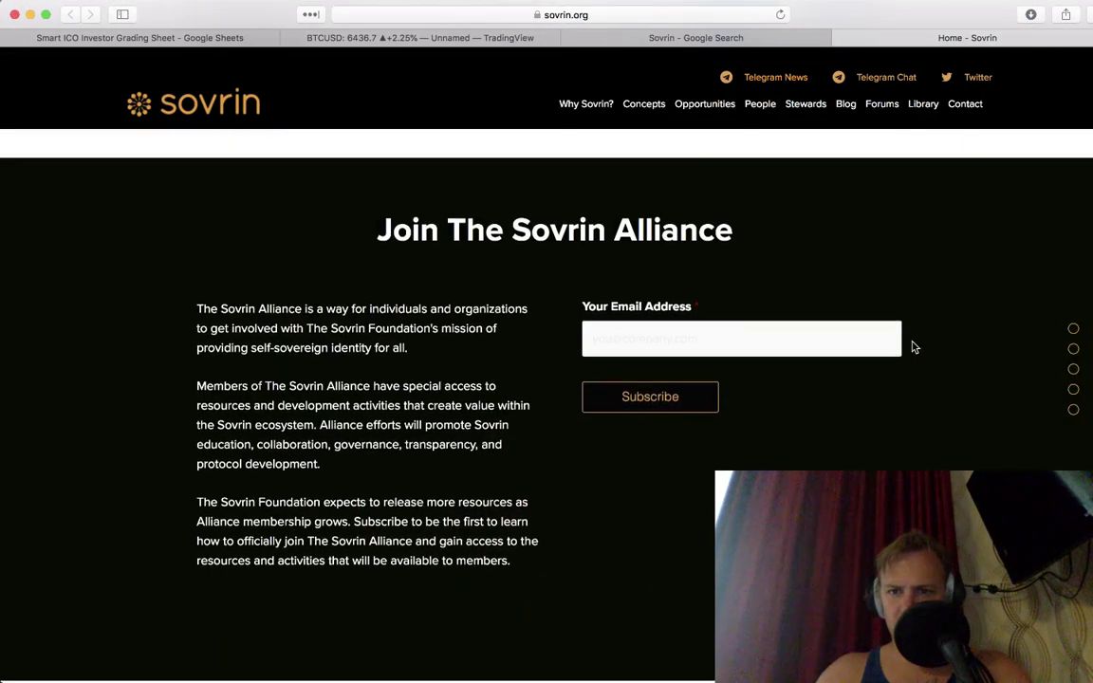
{"action": "scroll", "coordinate": [913, 347], "scroll_direction": "down", "scroll_amount": 3}
{"action": "left_click", "coordinate": [700, 349]}
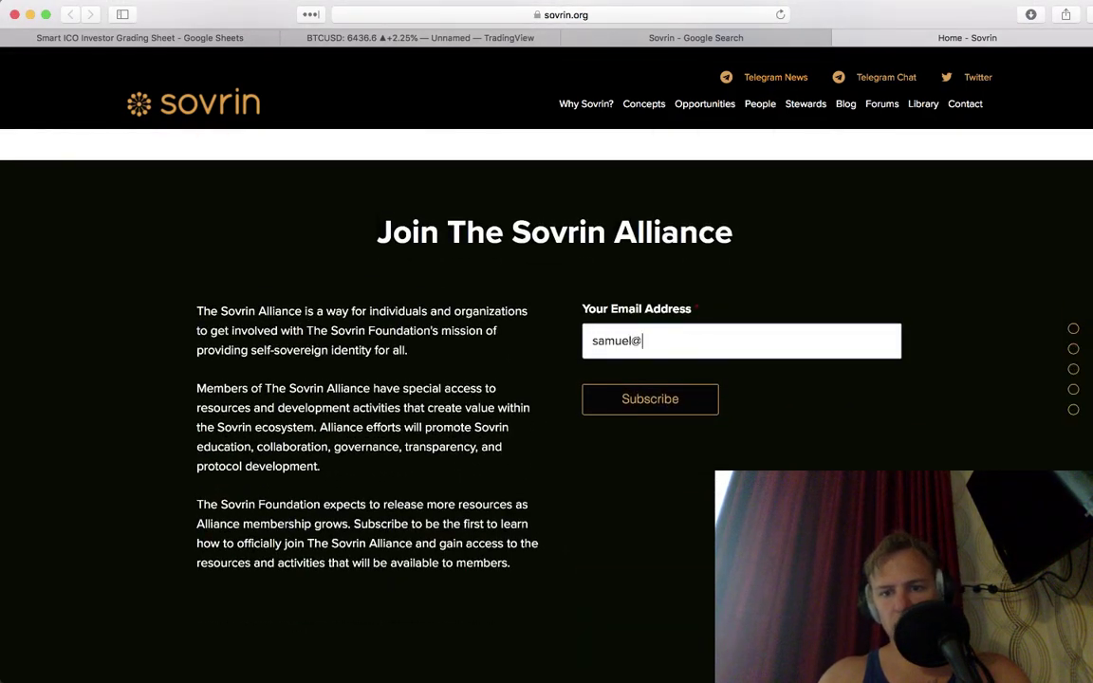
{"action": "left_click", "coordinate": [634, 390]}
Step: Scroll through the home page's identity, architecture and contact sections
{"action": "scroll", "coordinate": [662, 410], "scroll_direction": "up", "scroll_amount": 10}
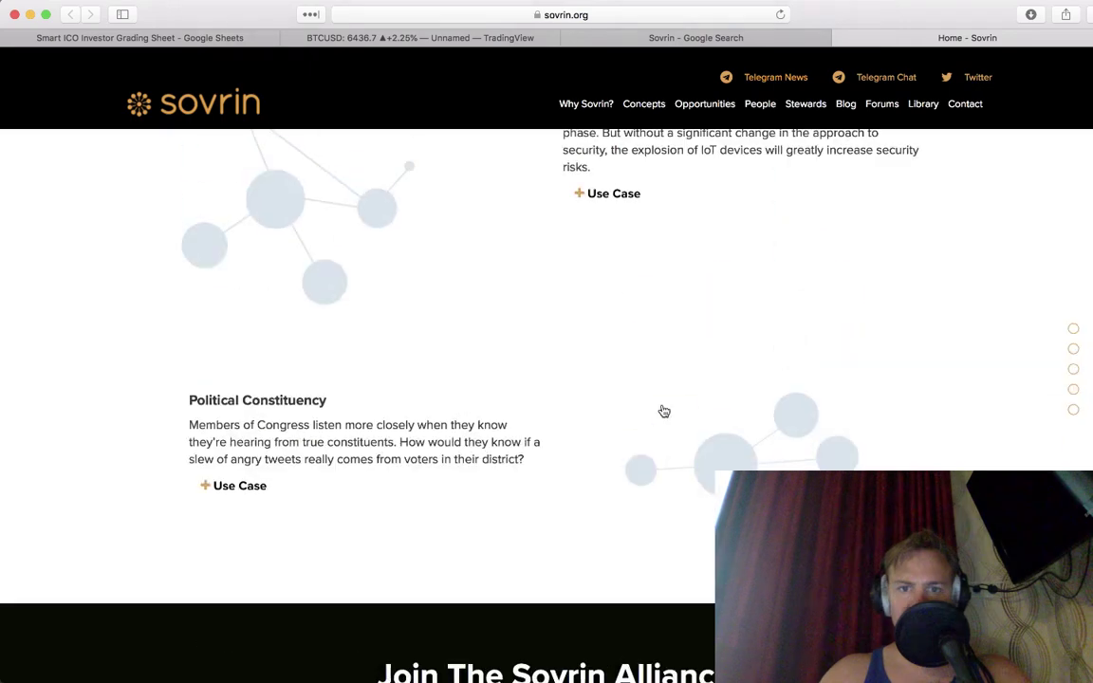
{"action": "scroll", "coordinate": [662, 405], "scroll_direction": "up", "scroll_amount": 10}
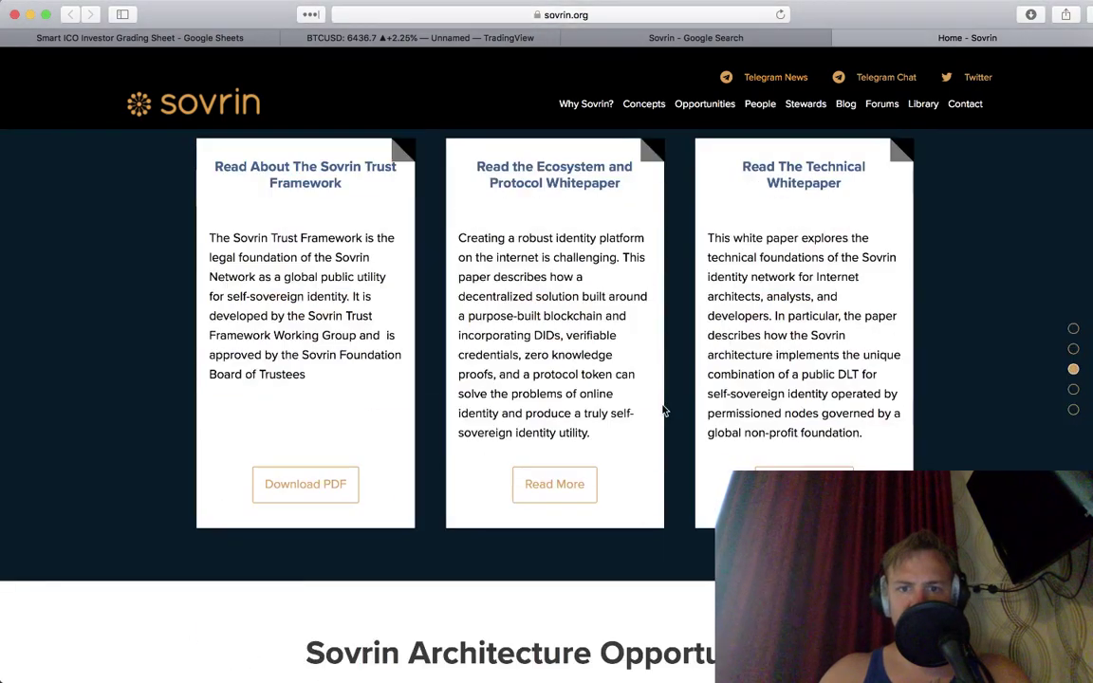
{"action": "scroll", "coordinate": [663, 410], "scroll_direction": "down", "scroll_amount": 3}
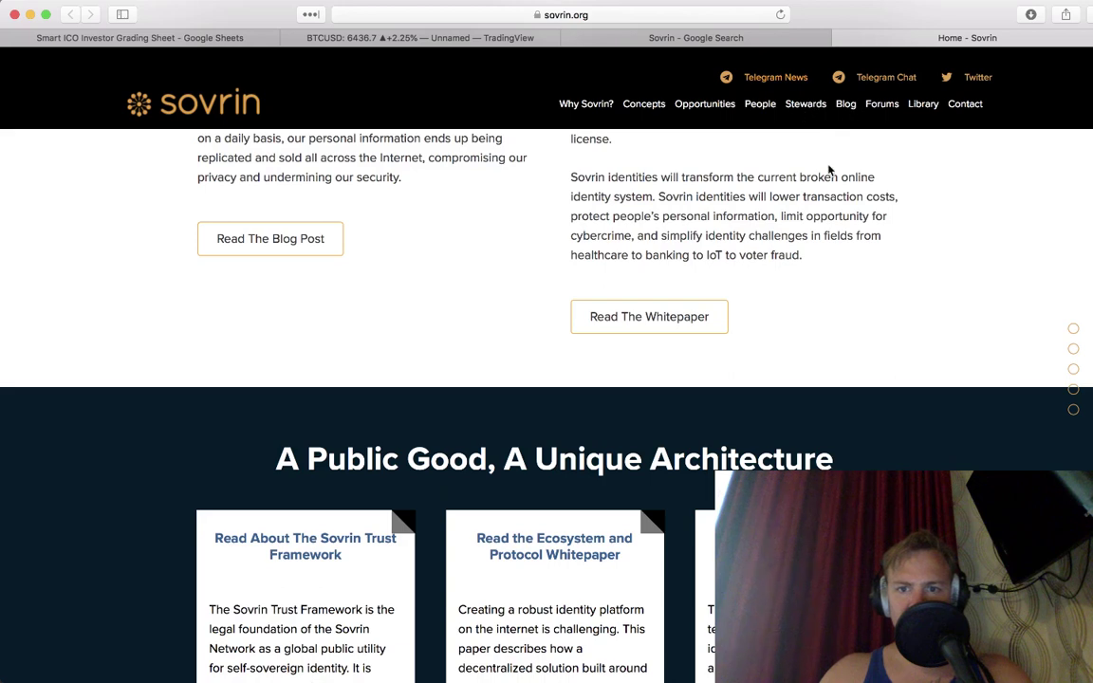
{"action": "scroll", "coordinate": [821, 190], "scroll_direction": "up", "scroll_amount": 2}
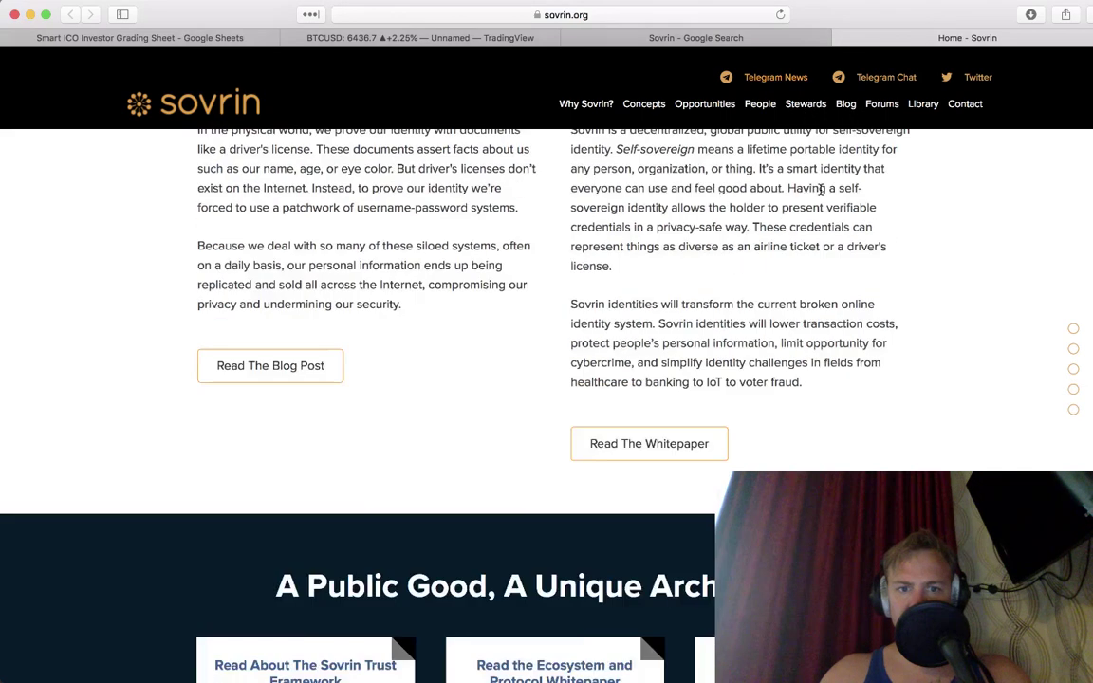
{"action": "scroll", "coordinate": [822, 189], "scroll_direction": "up", "scroll_amount": 5}
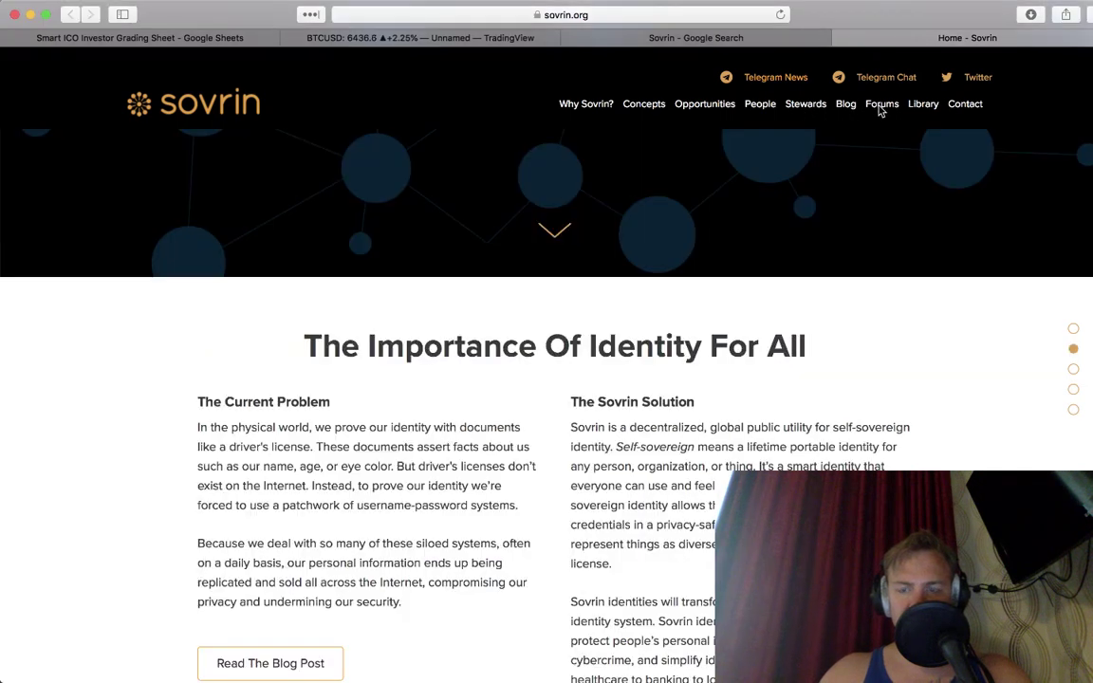
{"action": "scroll", "coordinate": [880, 111], "scroll_direction": "down", "scroll_amount": 15}
{"action": "scroll", "coordinate": [1025, 199], "scroll_direction": "up", "scroll_amount": 6}
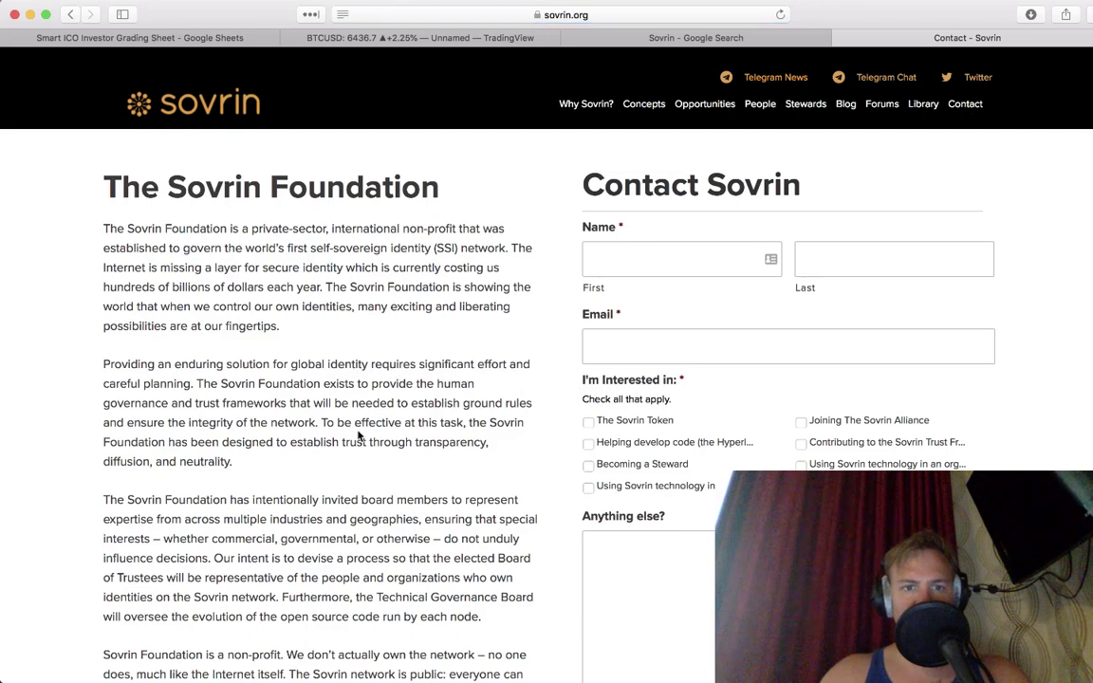
Step: Browse the Sovrin forum's categories, close the forum, and return to the grading sheet
{"action": "scroll", "coordinate": [361, 435], "scroll_direction": "down", "scroll_amount": 5}
{"action": "scroll", "coordinate": [360, 434], "scroll_direction": "up", "scroll_amount": 5}
{"action": "left_click", "coordinate": [881, 106]}
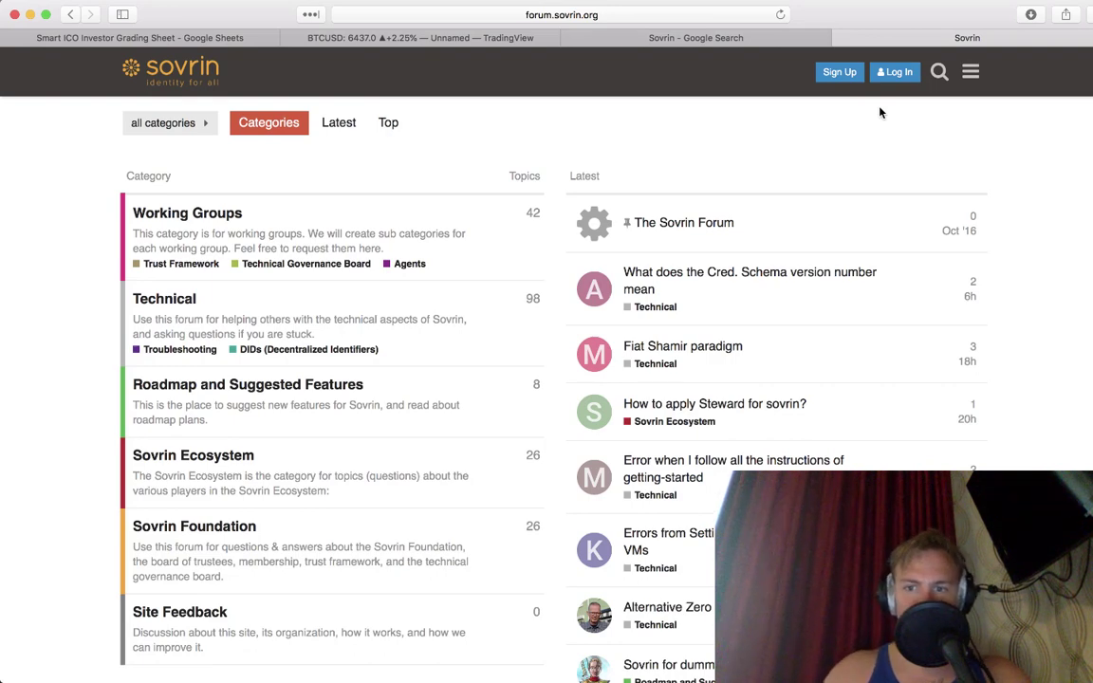
{"action": "scroll", "coordinate": [879, 113], "scroll_direction": "down", "scroll_amount": 3}
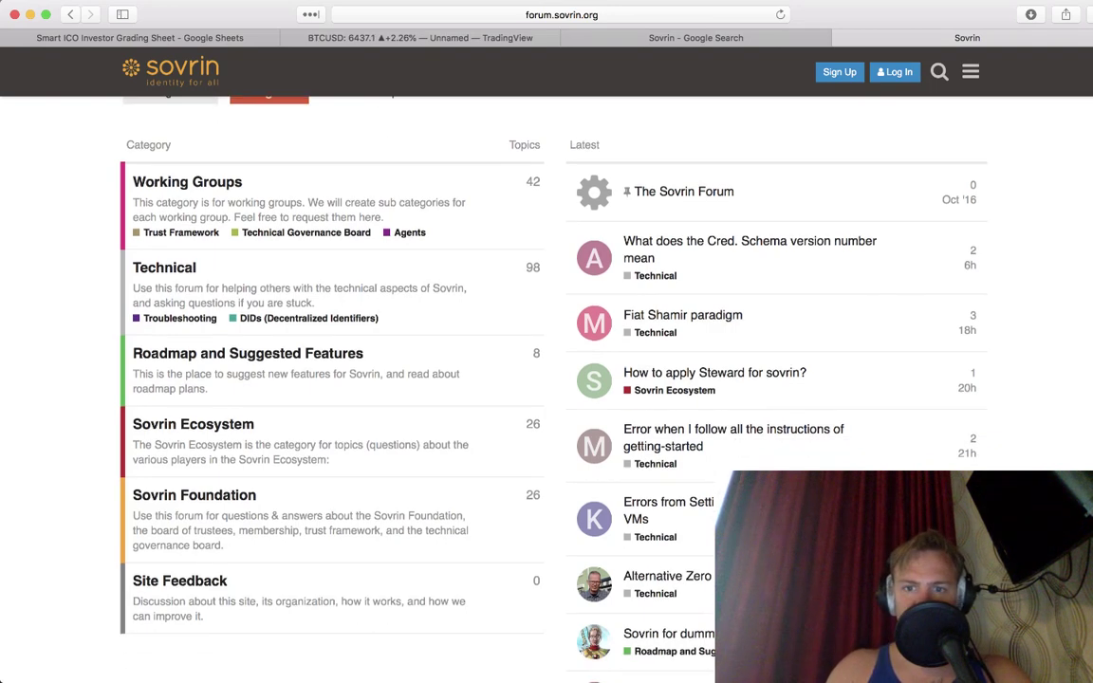
{"action": "key", "text": "super+w"}
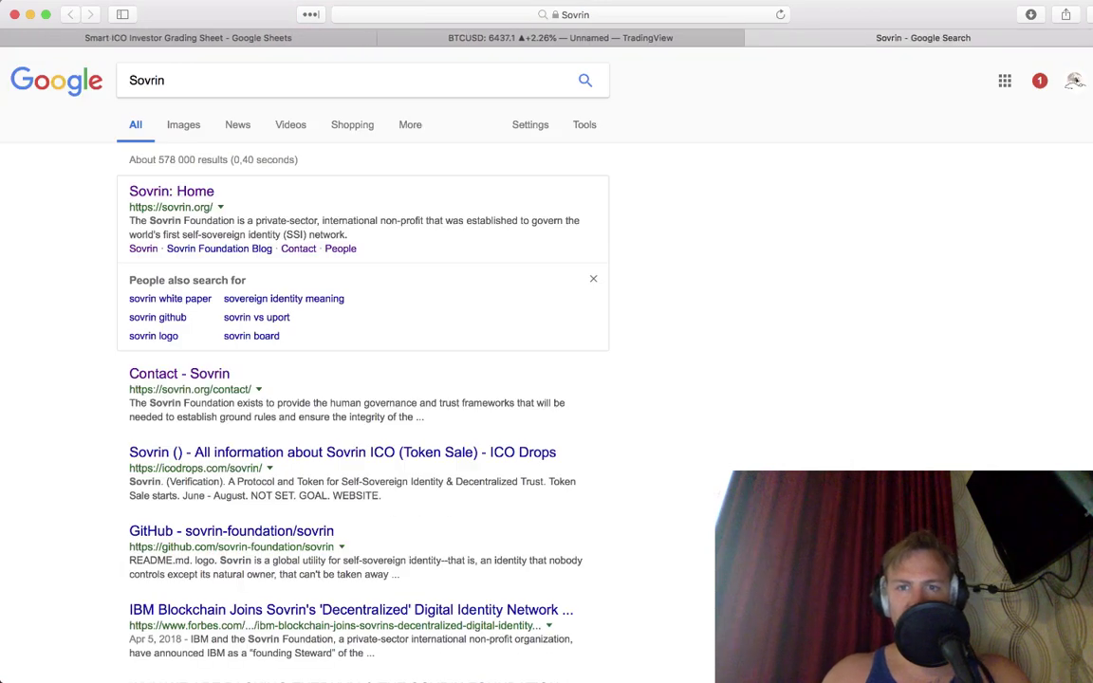
{"action": "left_click", "coordinate": [282, 40]}
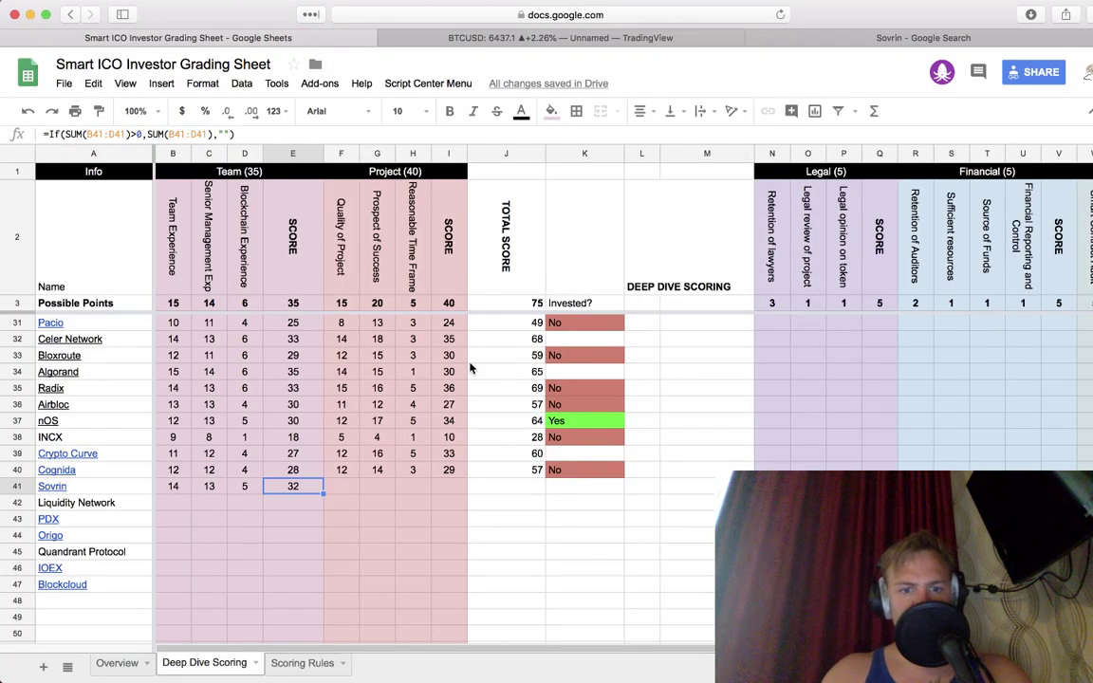
Step: Score Sovrin 13 for Quality of Project and 17 for Prospect of Success, giving a Project score of 30
{"action": "key", "text": "Right"}
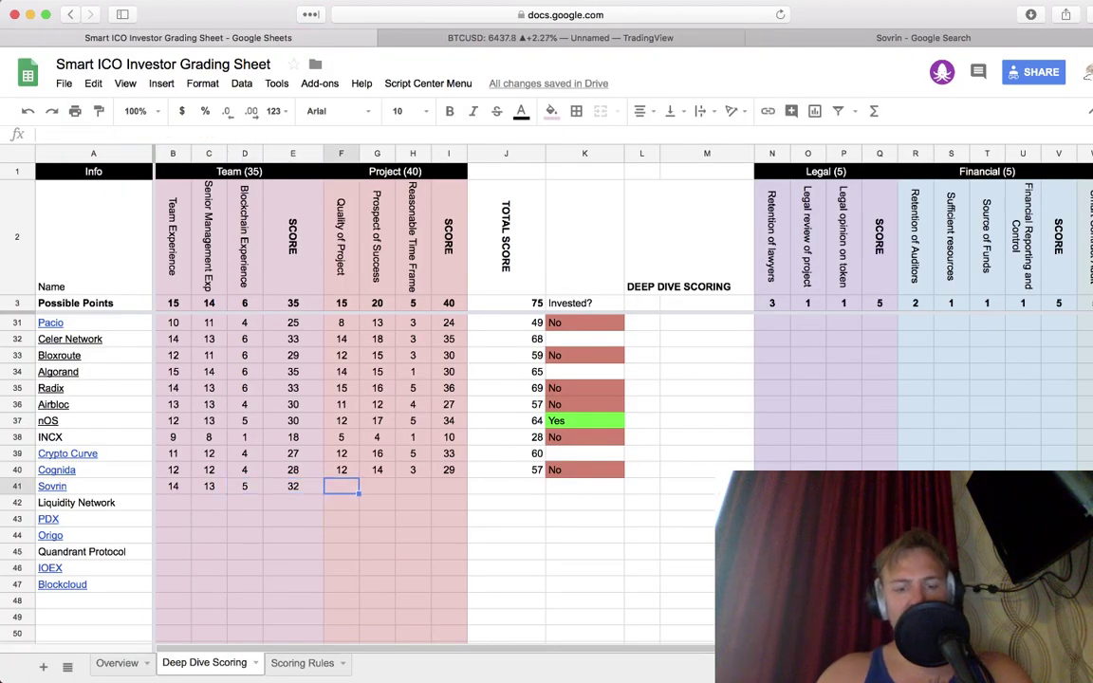
{"action": "scroll", "coordinate": [389, 420], "scroll_direction": "up", "scroll_amount": 7}
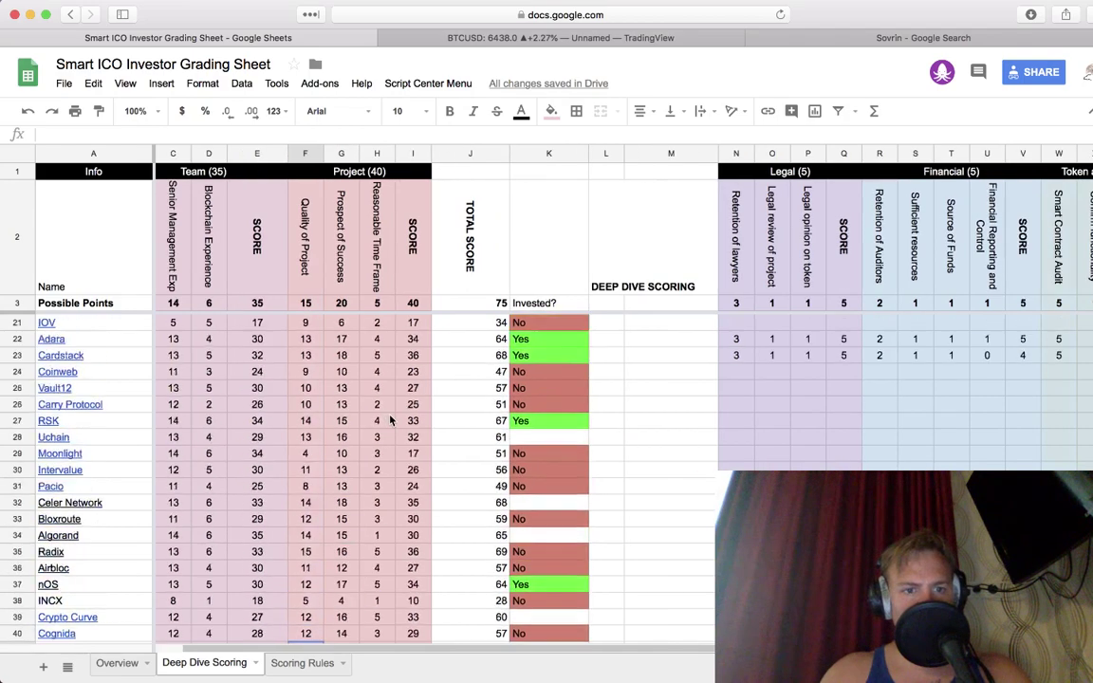
{"action": "scroll", "coordinate": [389, 420], "scroll_direction": "up", "scroll_amount": 3}
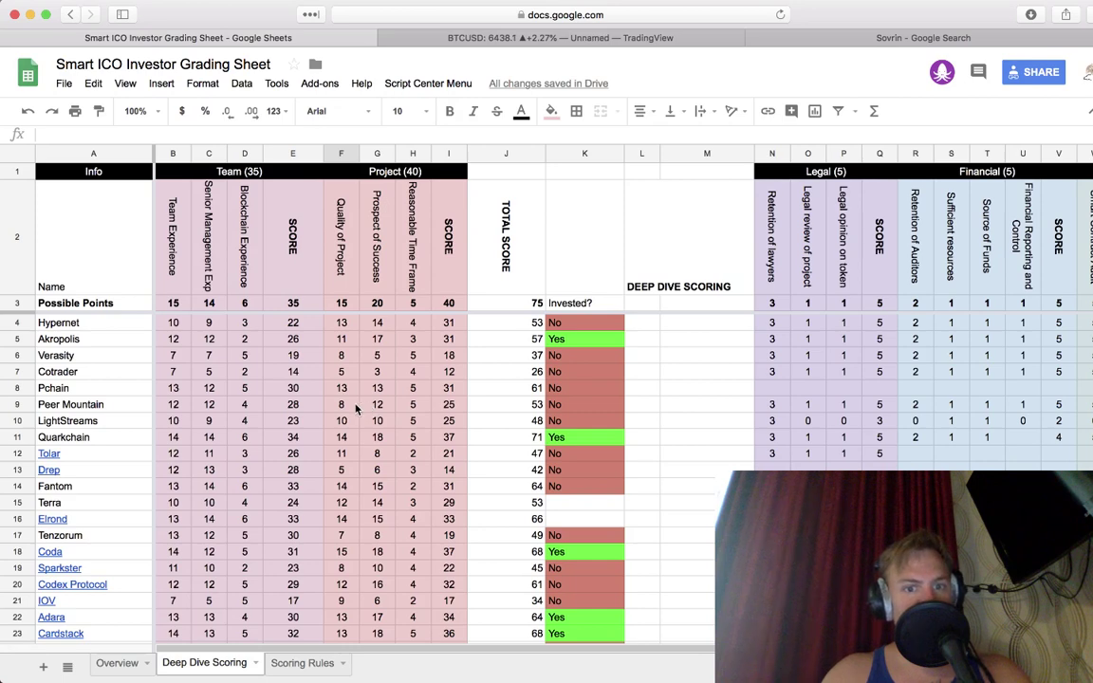
{"action": "scroll", "coordinate": [357, 407], "scroll_direction": "down", "scroll_amount": 10}
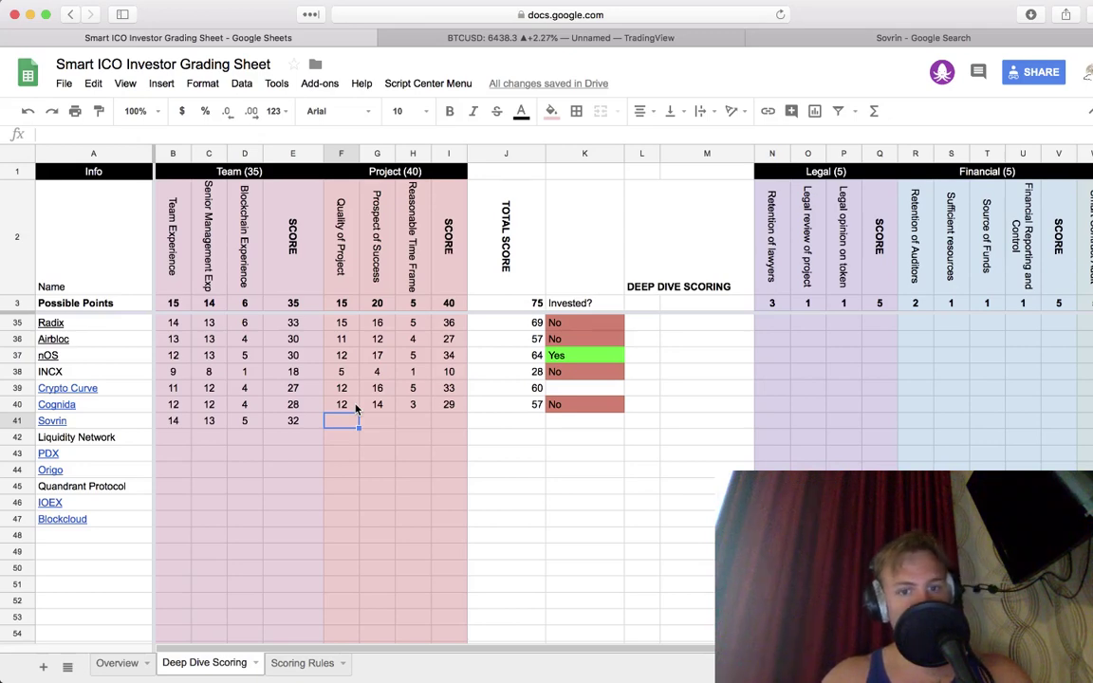
{"action": "type", "text": "1"}
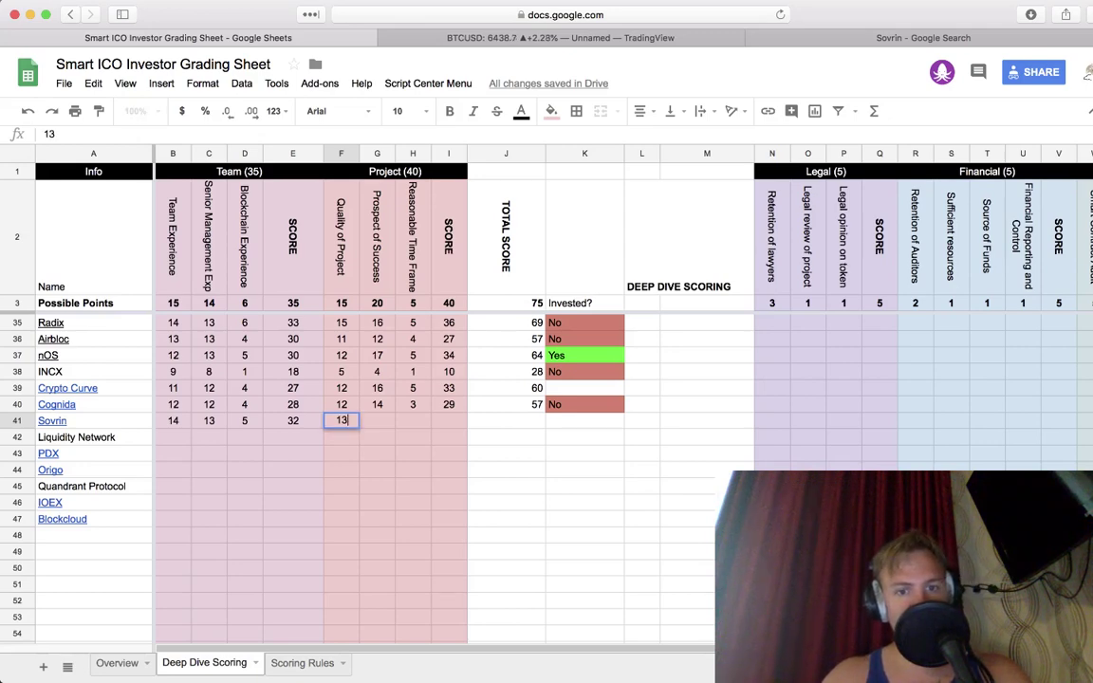
{"action": "type", "text": "3"}
{"action": "key", "text": "Tab"}
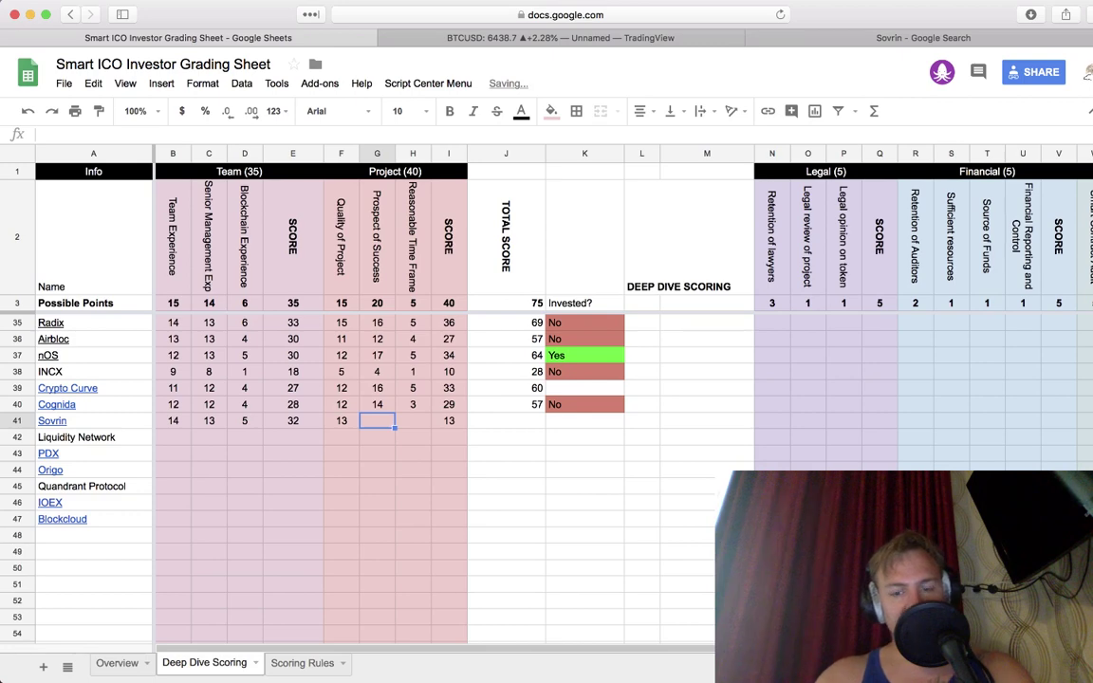
{"action": "type", "text": "17"}
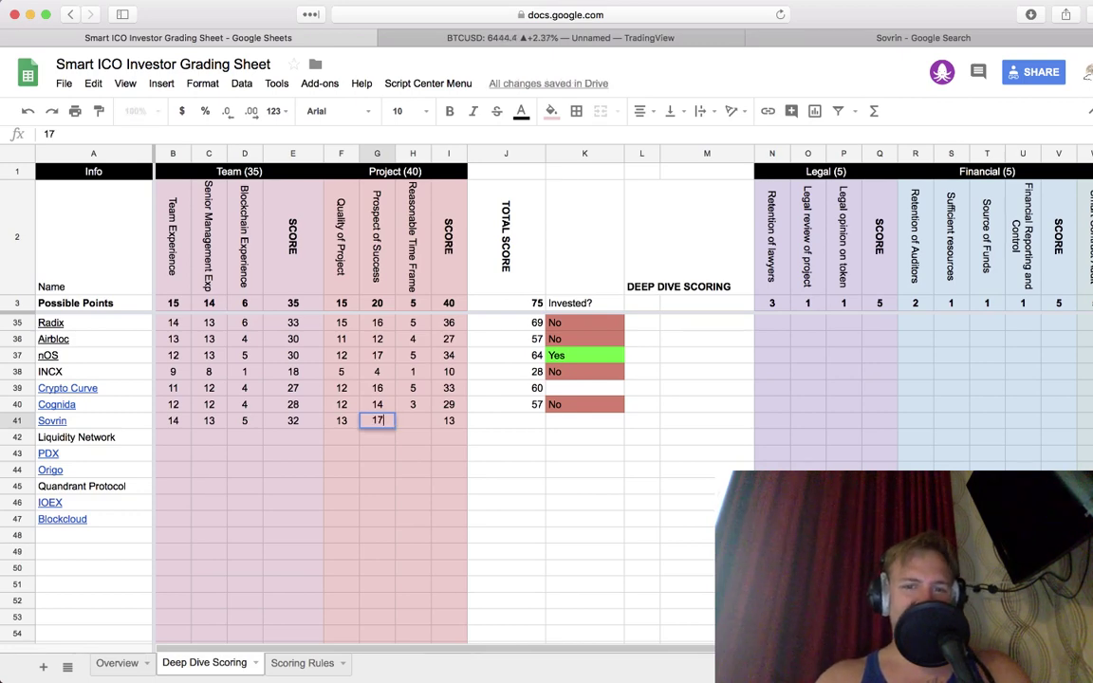
{"action": "key", "text": "Tab"}
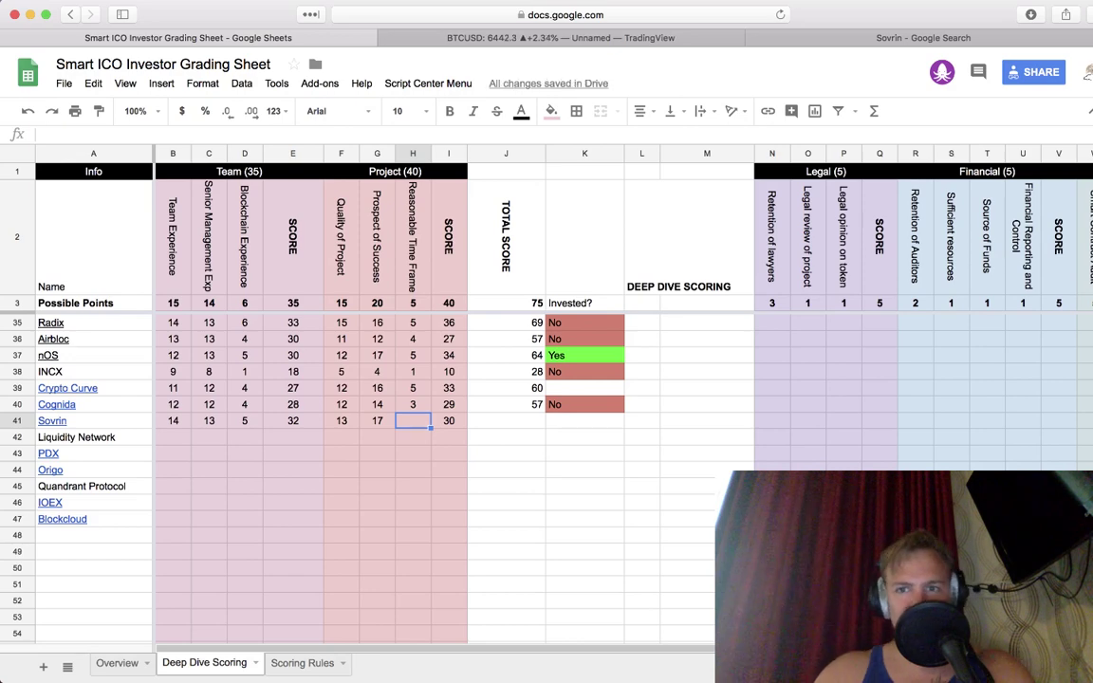
{"action": "left_click", "coordinate": [925, 35]}
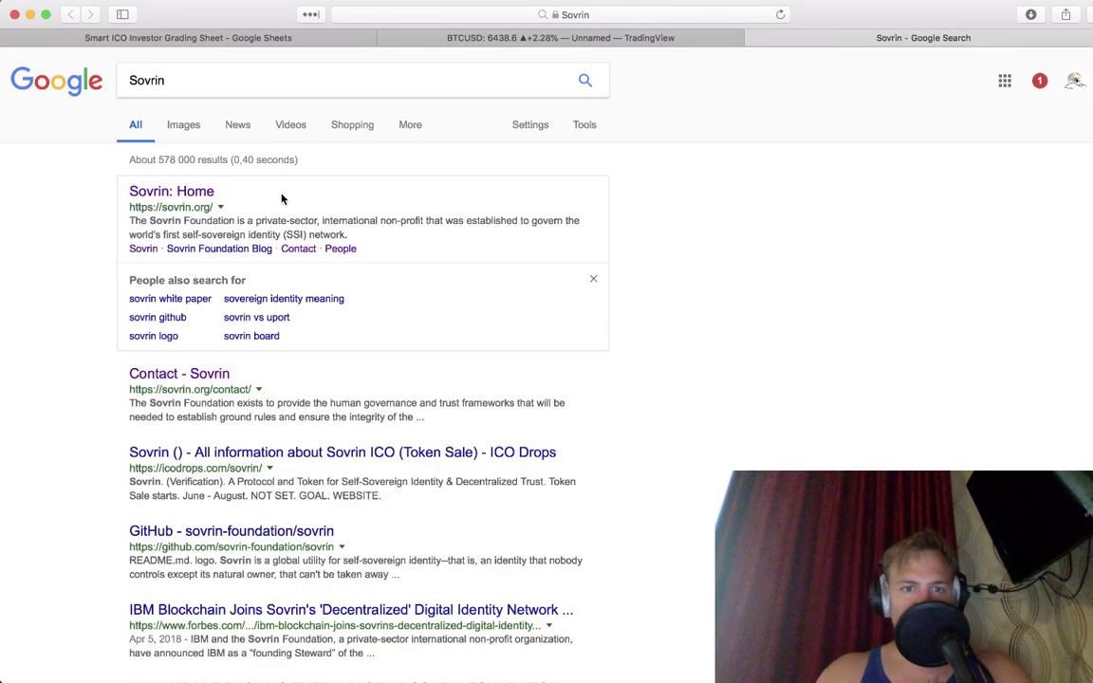
Step: Open the 'Sovrin: Home' result and view its Trust Framework, Ecosystem and Technical whitepaper cards
{"action": "left_click", "coordinate": [173, 194]}
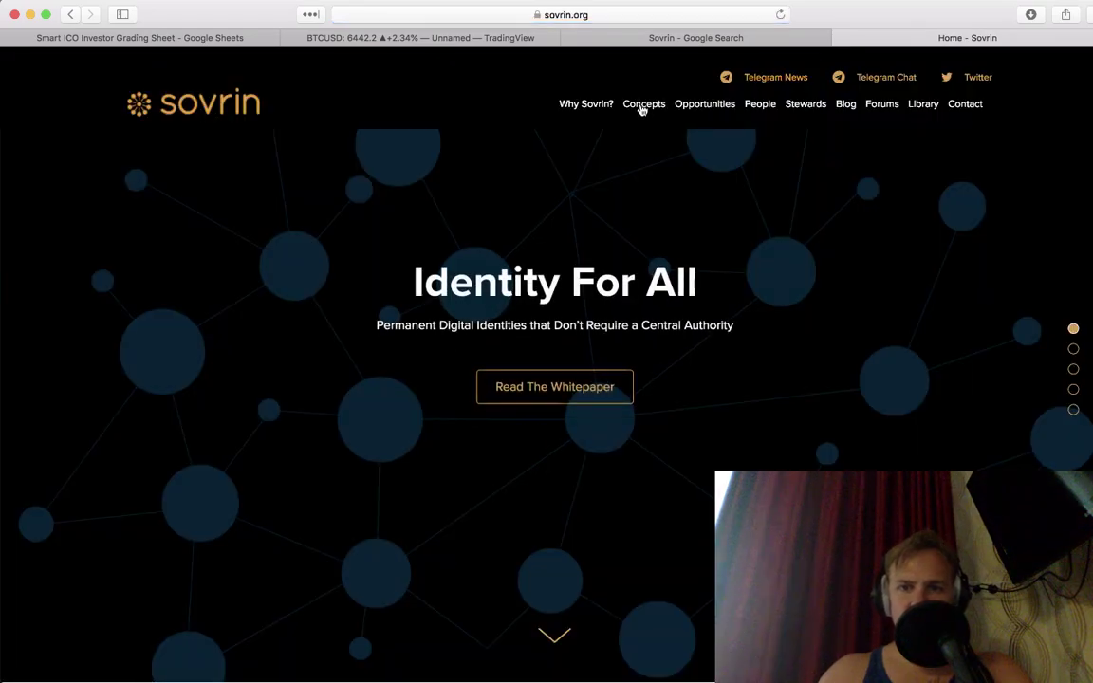
{"action": "scroll", "coordinate": [546, 406], "scroll_direction": "down", "scroll_amount": 10}
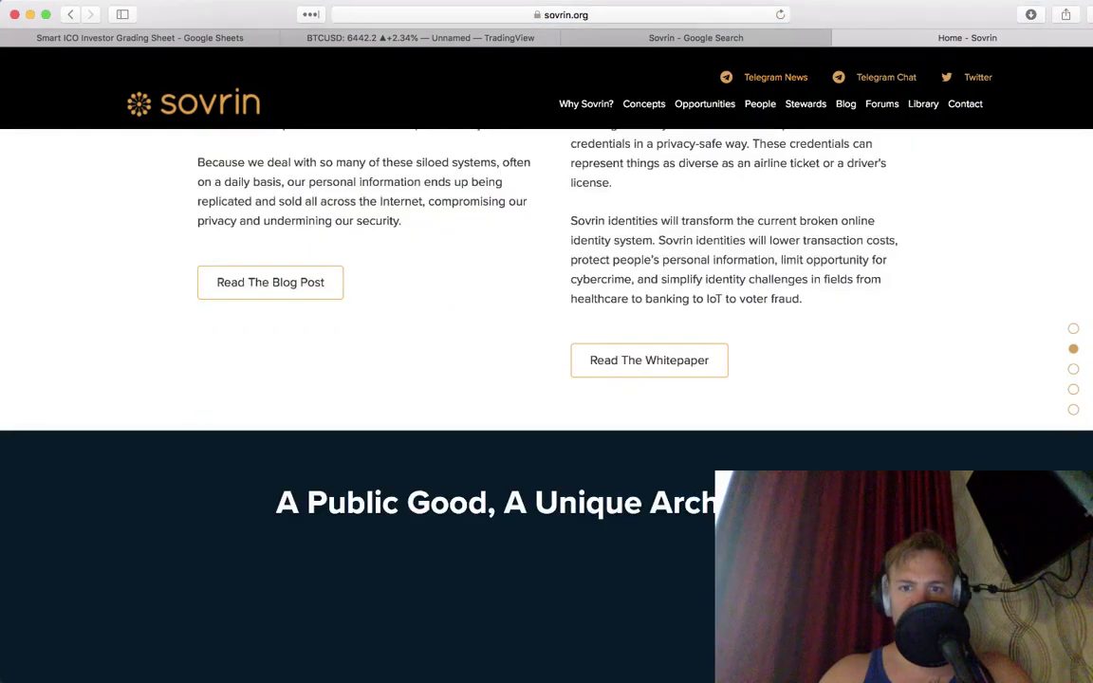
{"action": "scroll", "coordinate": [547, 406], "scroll_direction": "down", "scroll_amount": 5}
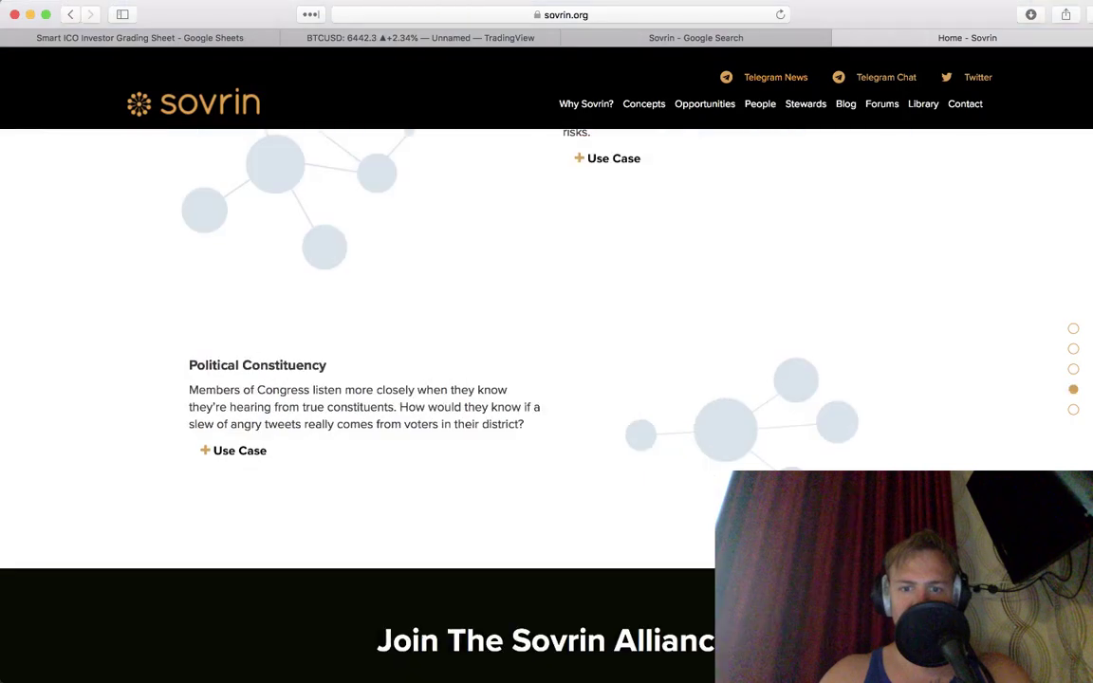
{"action": "scroll", "coordinate": [547, 406], "scroll_direction": "down", "scroll_amount": 4}
{"action": "scroll", "coordinate": [546, 406], "scroll_direction": "up", "scroll_amount": 8}
{"action": "scroll", "coordinate": [546, 406], "scroll_direction": "up", "scroll_amount": 8}
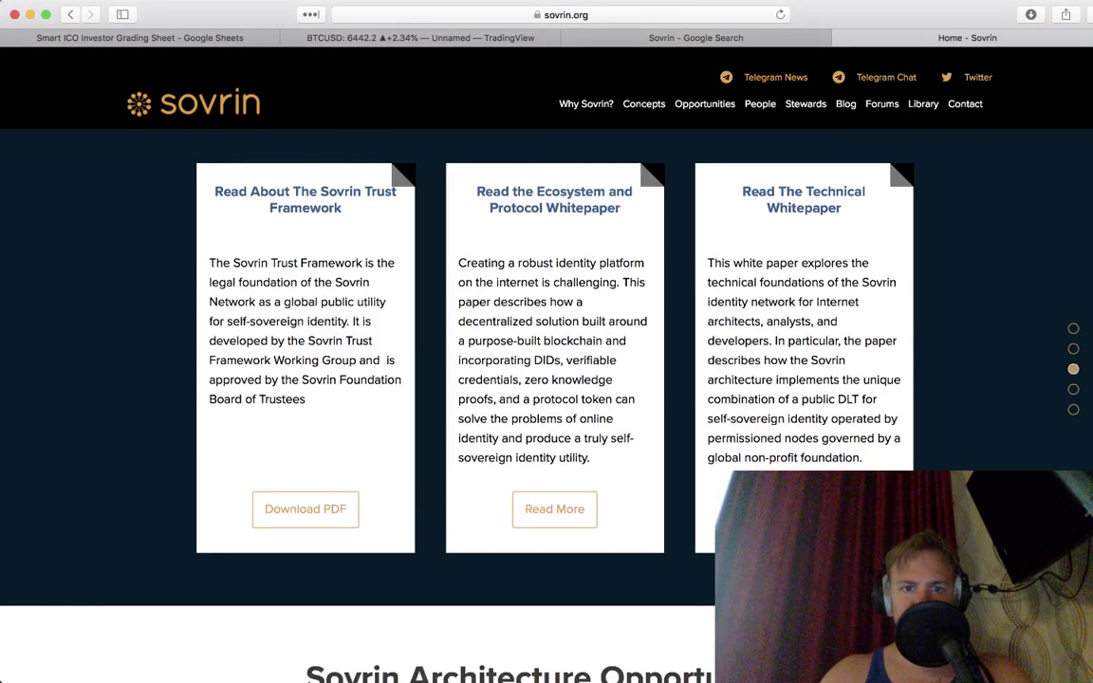
{"action": "scroll", "coordinate": [359, 330], "scroll_direction": "down", "scroll_amount": 1}
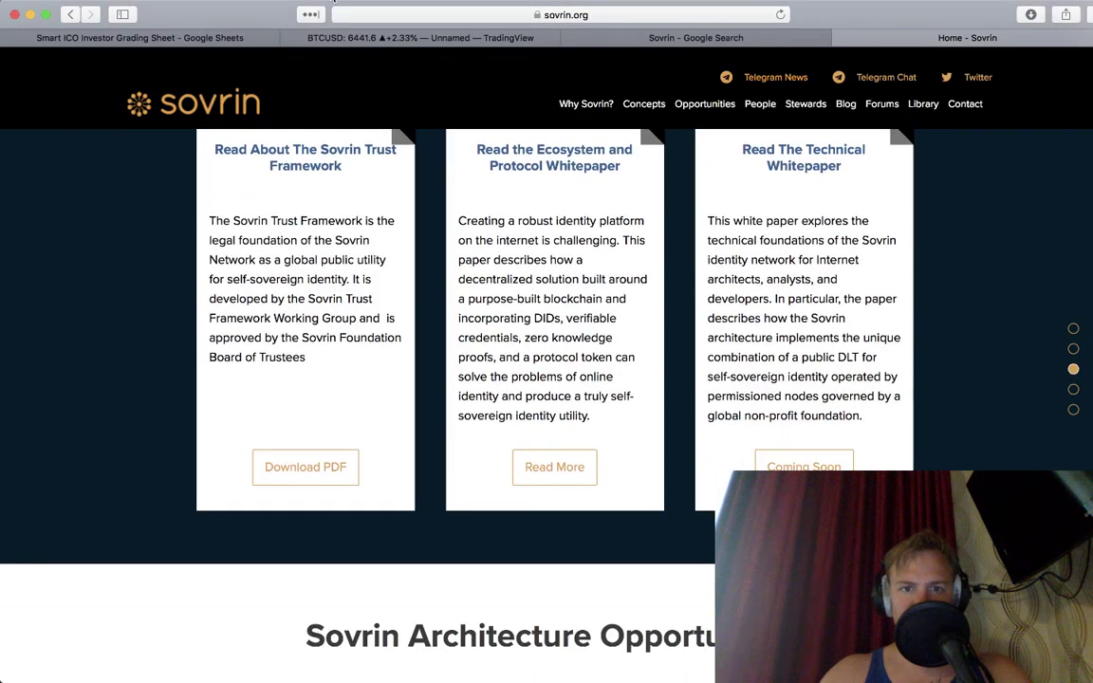
{"action": "left_click", "coordinate": [406, 15]}
Step: Search Google for 'sovrin roadmap' and open the old-sovrin Roadmap wiki page on GitHub
{"action": "type", "text": "sovr"}
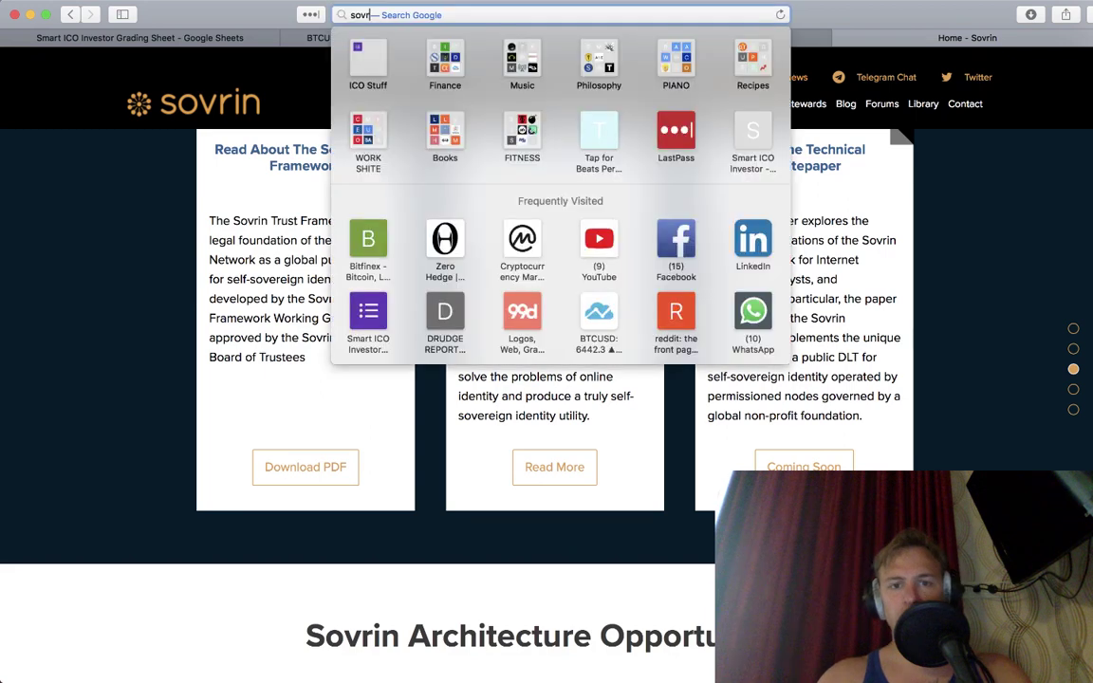
{"action": "type", "text": "ibn"}
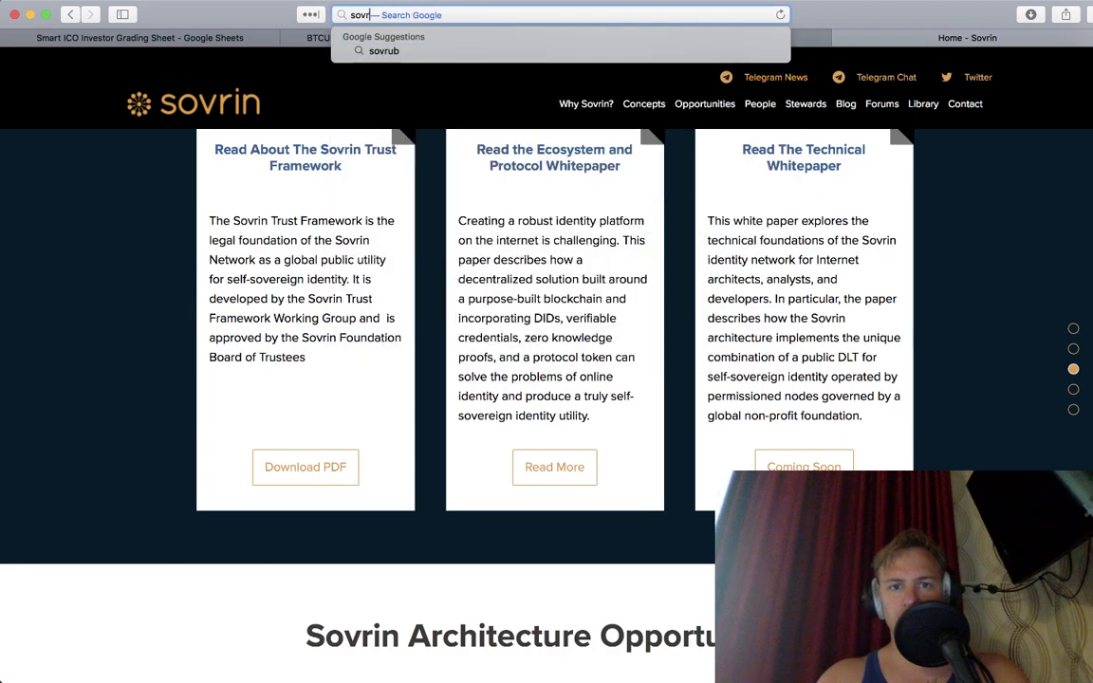
{"action": "key", "text": "BackSpace"}
{"action": "key", "text": "BackSpace"}
{"action": "type", "text": "n roadma"}
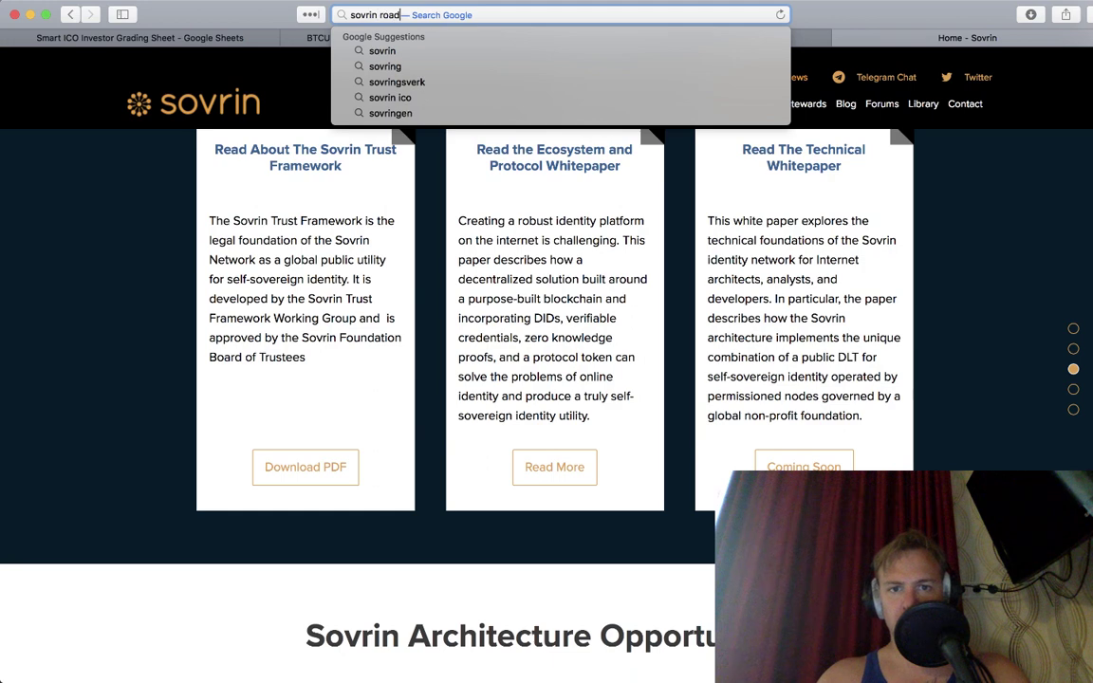
{"action": "type", "text": "p"}
{"action": "key", "text": "Return"}
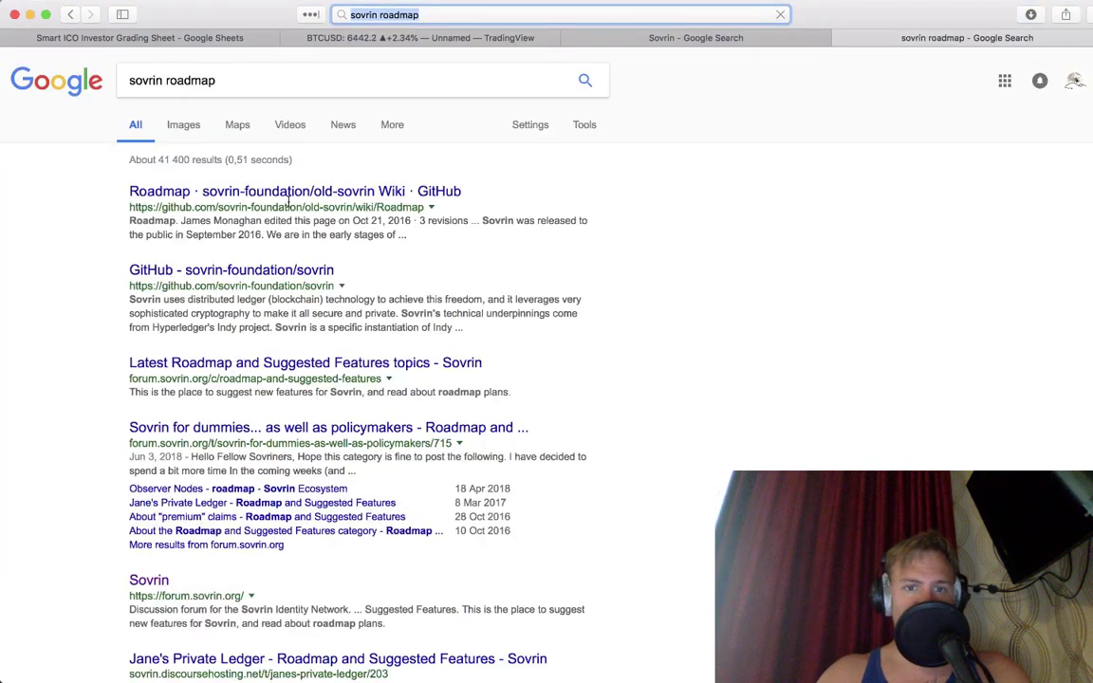
{"action": "left_click", "coordinate": [296, 197]}
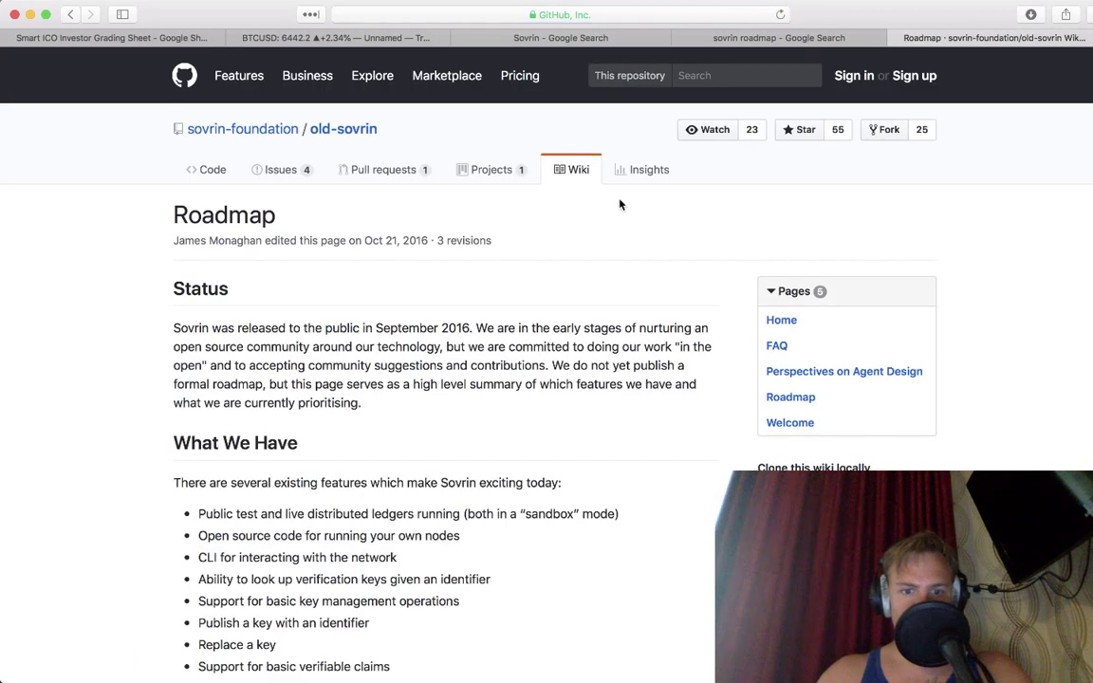
Step: Read the Roadmap wiki, then go to the sovrin-foundation organisation page
{"action": "scroll", "coordinate": [620, 204], "scroll_direction": "down", "scroll_amount": 10}
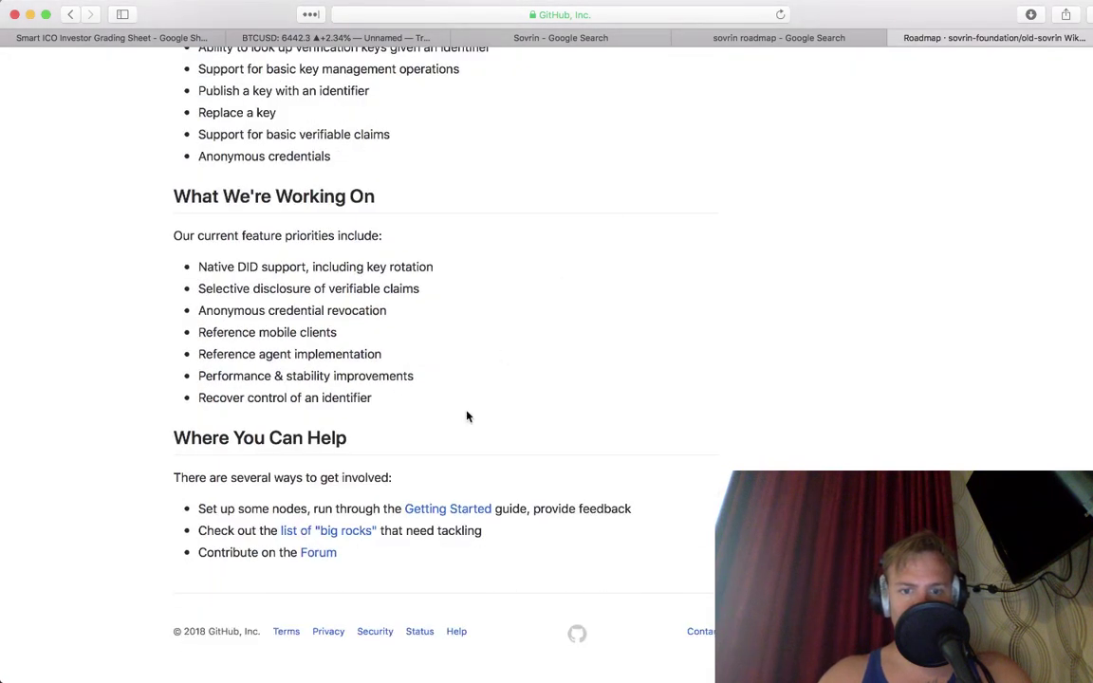
{"action": "scroll", "coordinate": [398, 494], "scroll_direction": "up", "scroll_amount": 10}
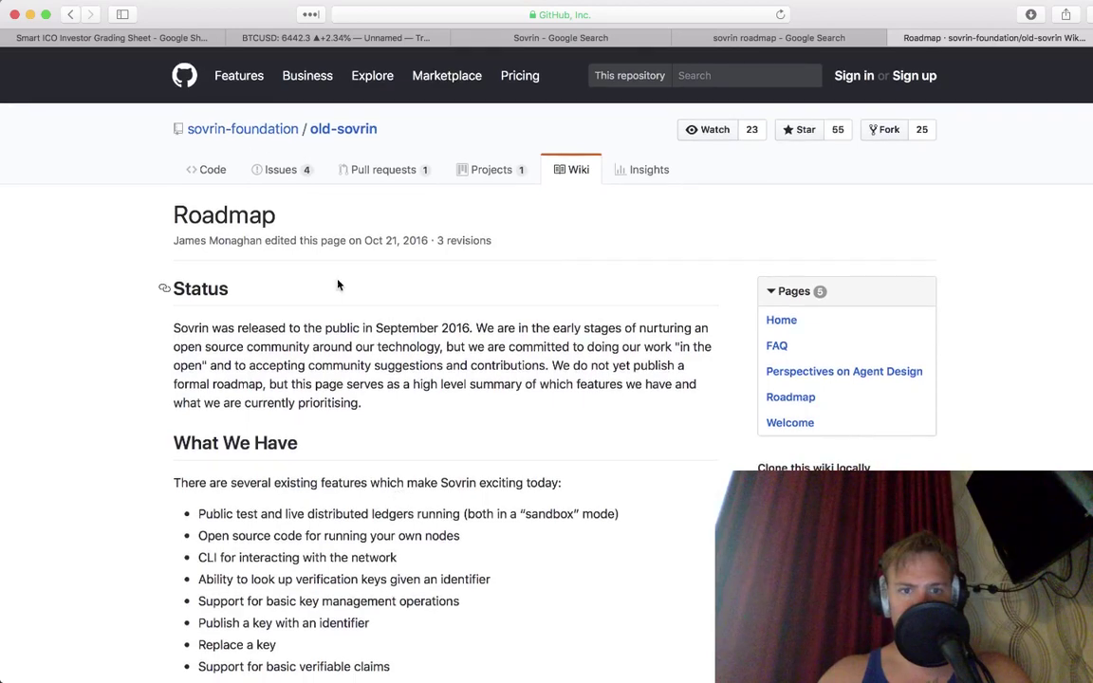
{"action": "left_click", "coordinate": [280, 129]}
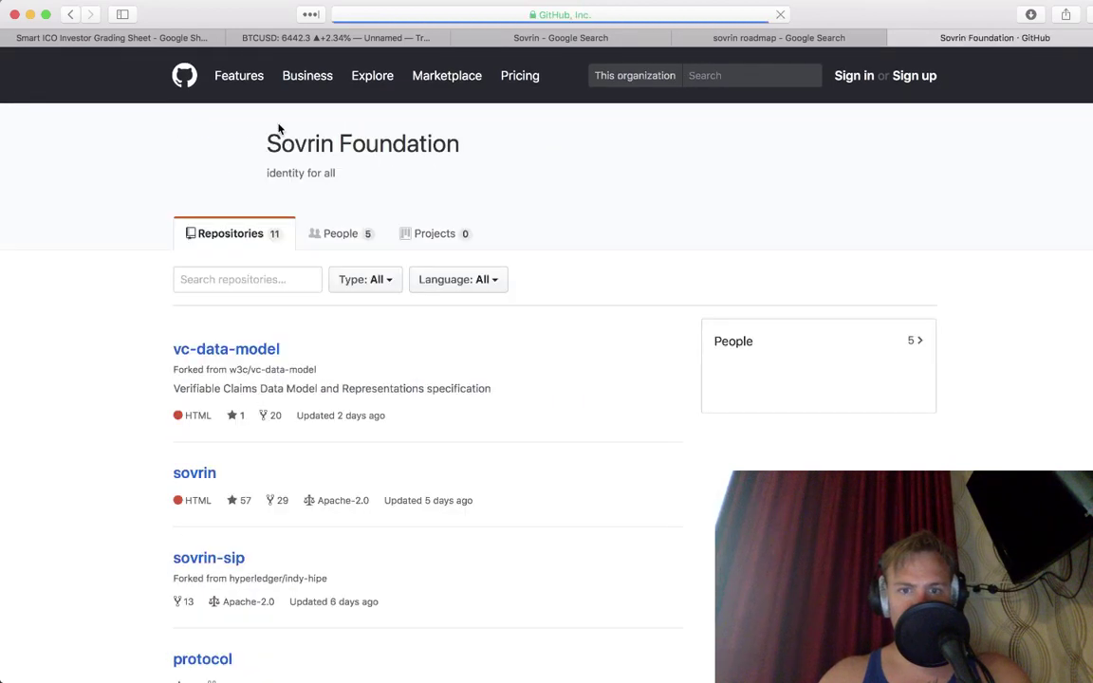
Step: Scroll the Sovrin Foundation repositories and open vc-data-model, the w3c fork with 389 commits
{"action": "scroll", "coordinate": [279, 129], "scroll_direction": "down", "scroll_amount": 3}
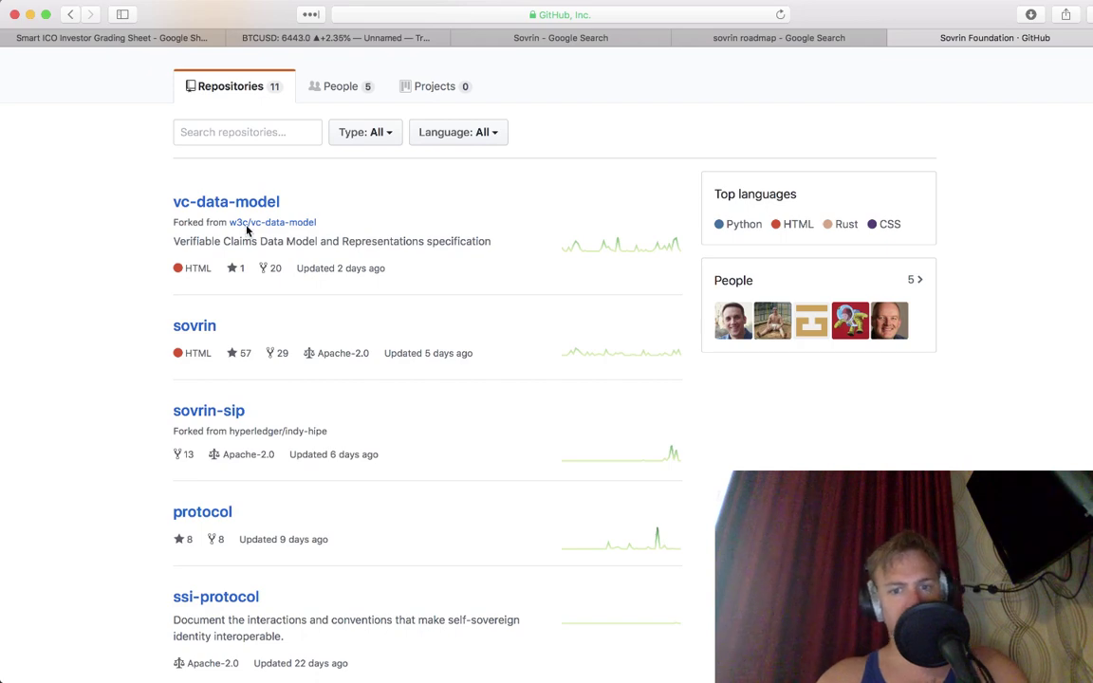
{"action": "scroll", "coordinate": [247, 228], "scroll_direction": "down", "scroll_amount": 5}
{"action": "scroll", "coordinate": [246, 230], "scroll_direction": "down", "scroll_amount": 5}
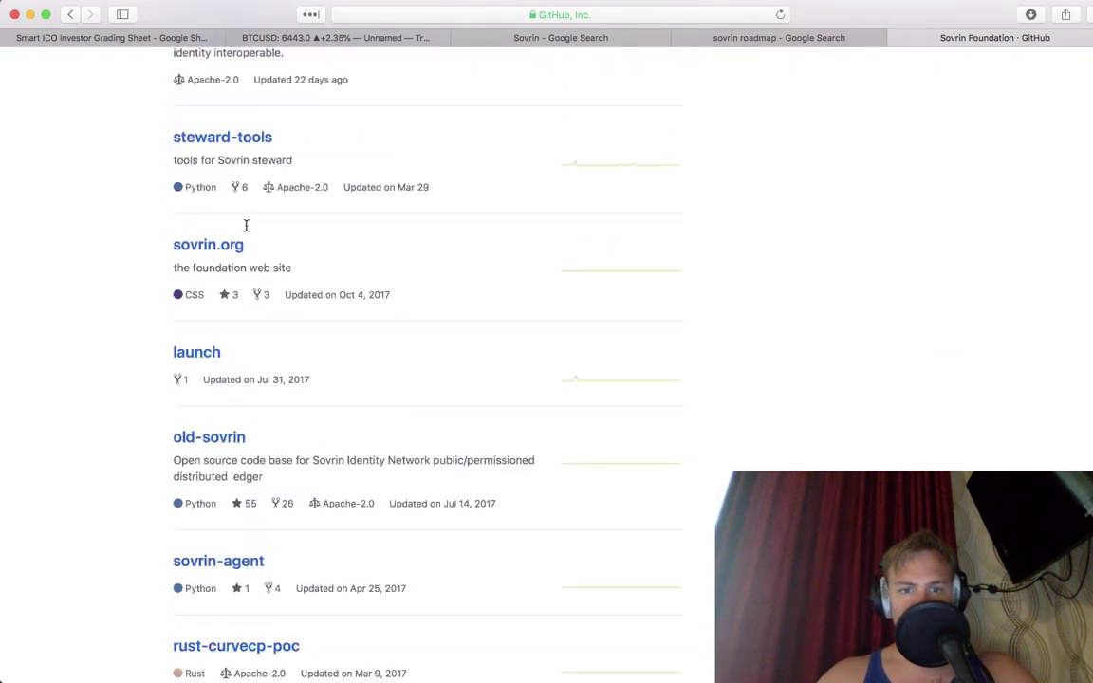
{"action": "scroll", "coordinate": [233, 343], "scroll_direction": "up", "scroll_amount": 15}
{"action": "left_click", "coordinate": [236, 351]}
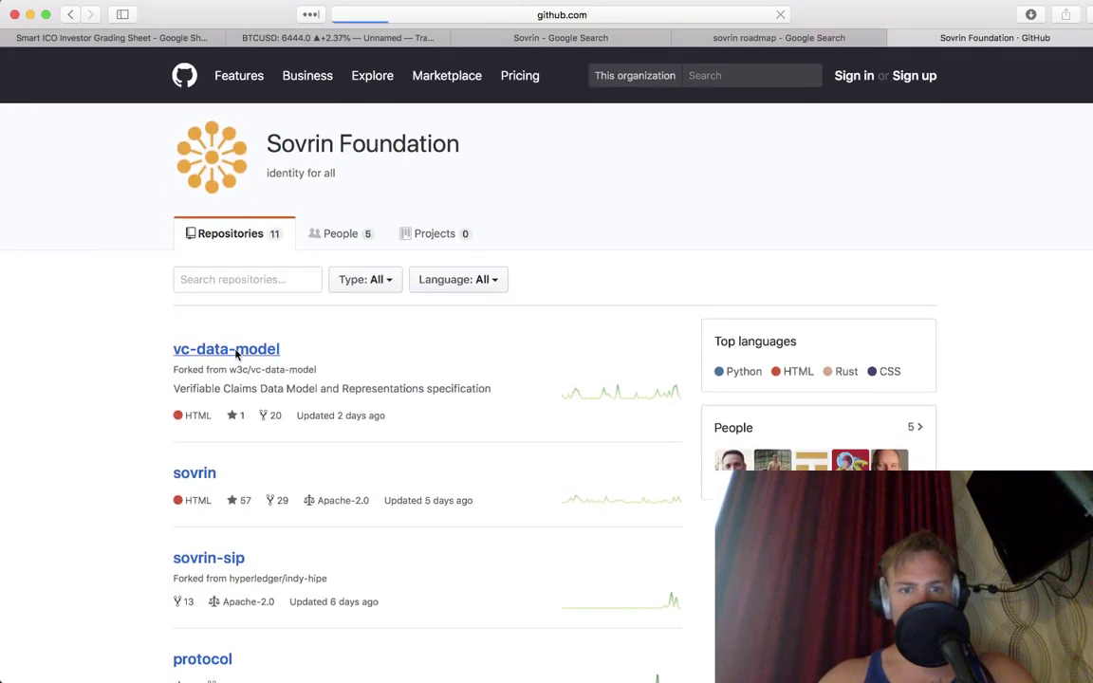
{"action": "scroll", "coordinate": [236, 354], "scroll_direction": "down", "scroll_amount": 2}
{"action": "scroll", "coordinate": [236, 354], "scroll_direction": "down", "scroll_amount": 1}
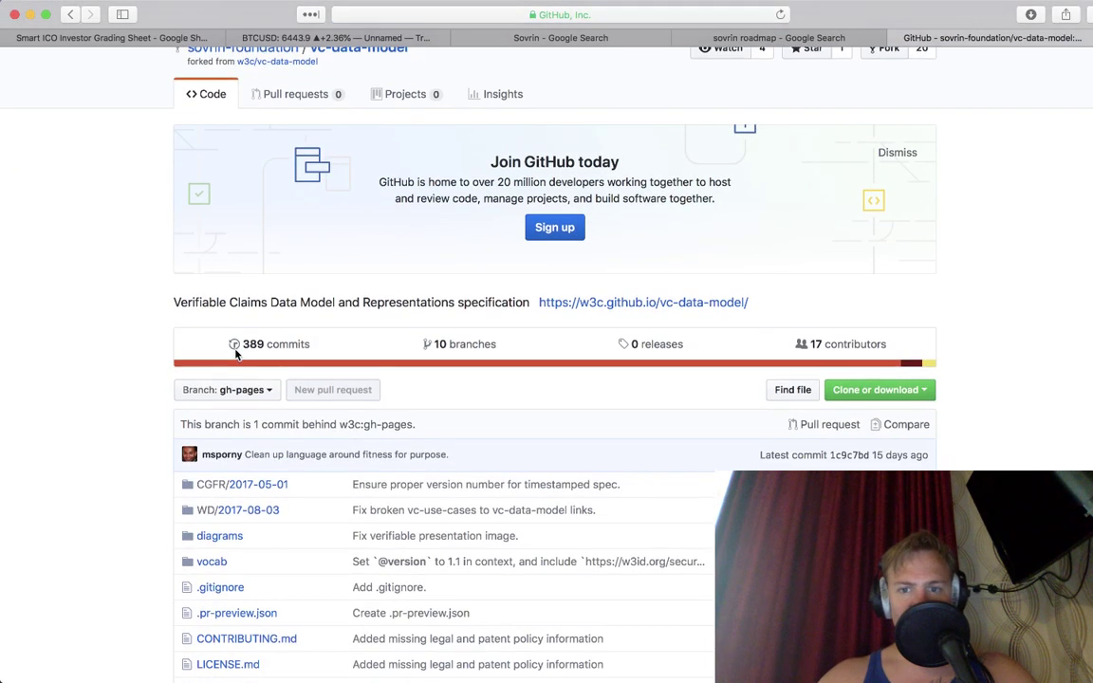
{"action": "left_click", "coordinate": [827, 345]}
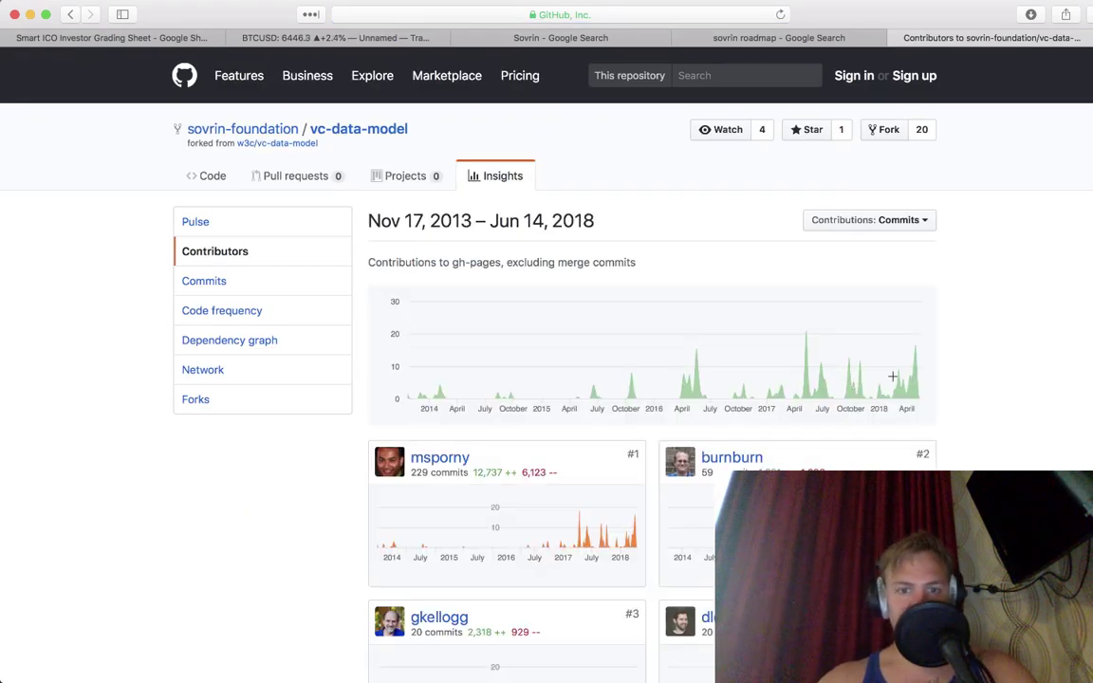
{"action": "scroll", "coordinate": [892, 376], "scroll_direction": "down", "scroll_amount": 3}
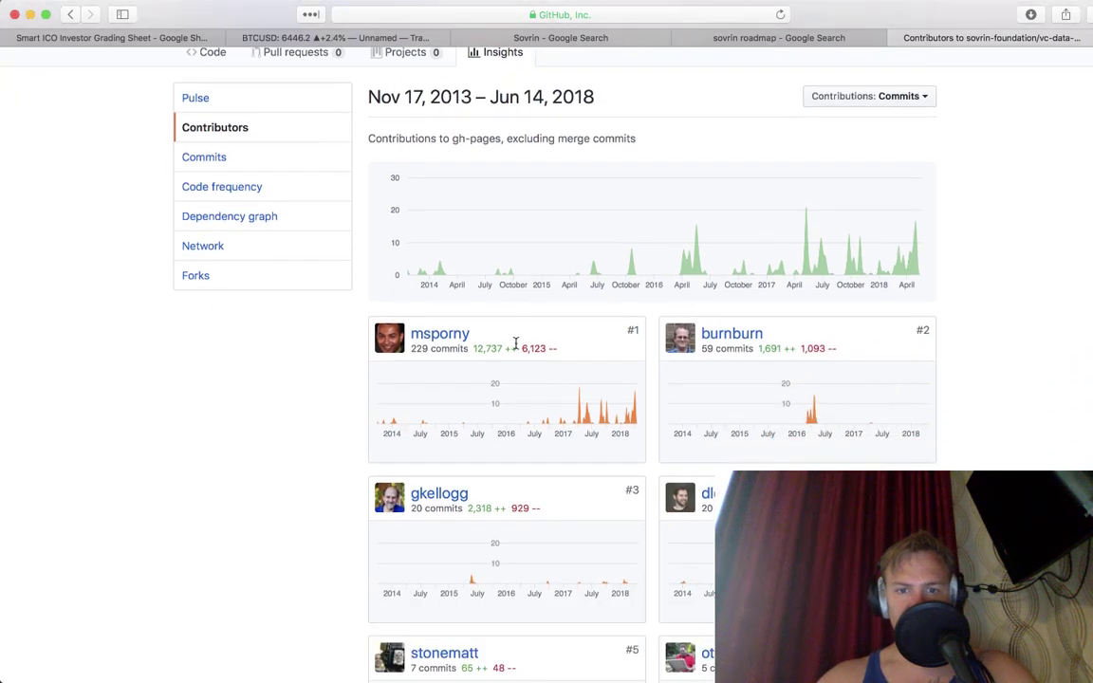
{"action": "mouse_move", "coordinate": [453, 339]}
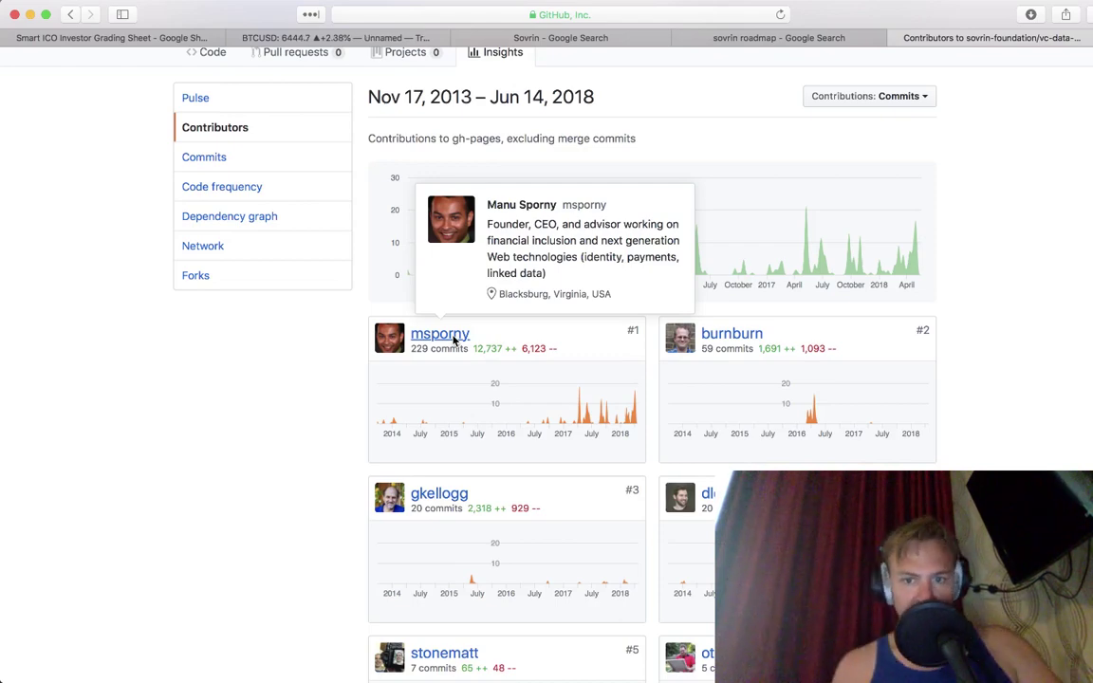
{"action": "scroll", "coordinate": [454, 318], "scroll_direction": "down", "scroll_amount": 10}
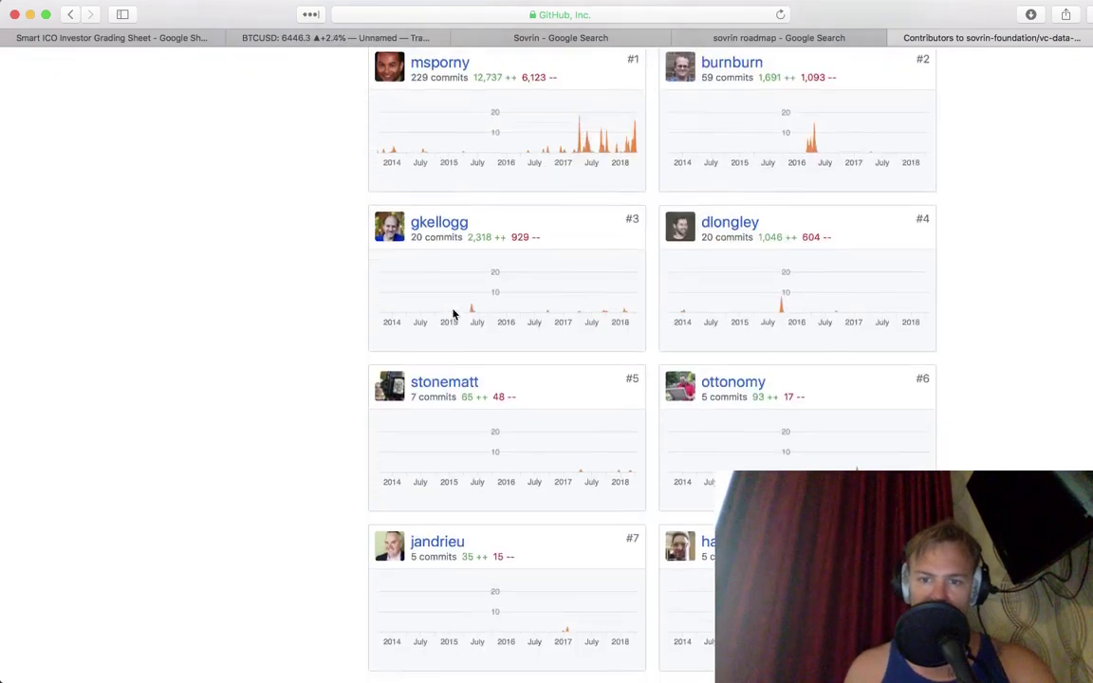
{"action": "scroll", "coordinate": [454, 315], "scroll_direction": "down", "scroll_amount": 7}
{"action": "mouse_move", "coordinate": [453, 316]}
{"action": "scroll", "coordinate": [454, 315], "scroll_direction": "up", "scroll_amount": 17}
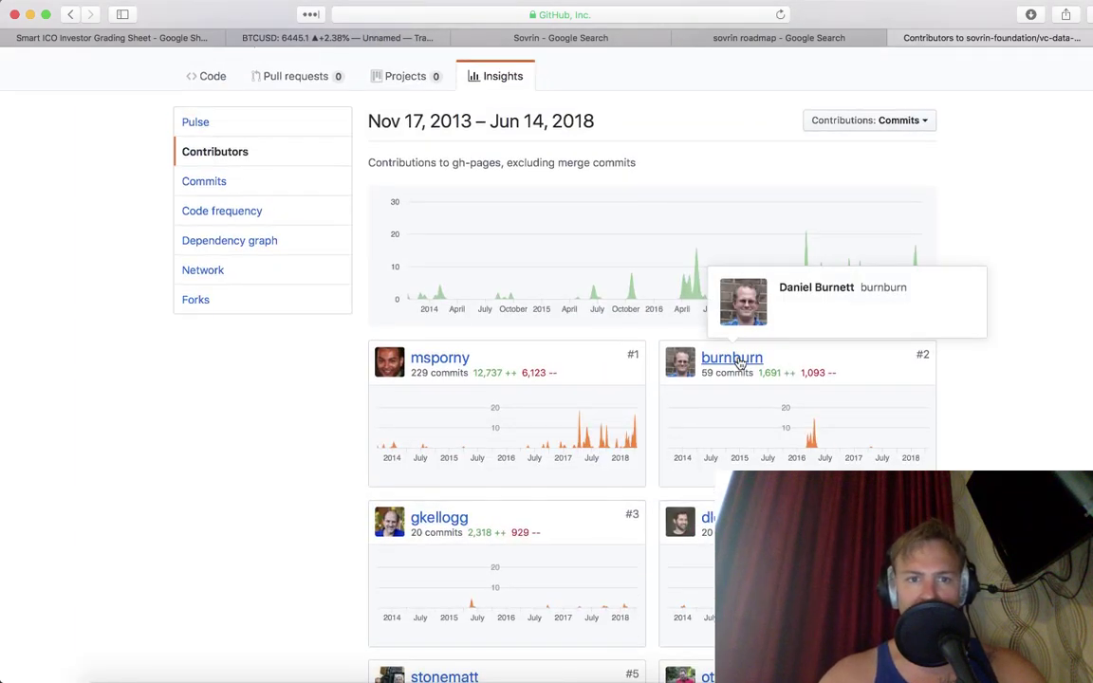
{"action": "key", "text": "super+bracketleft"}
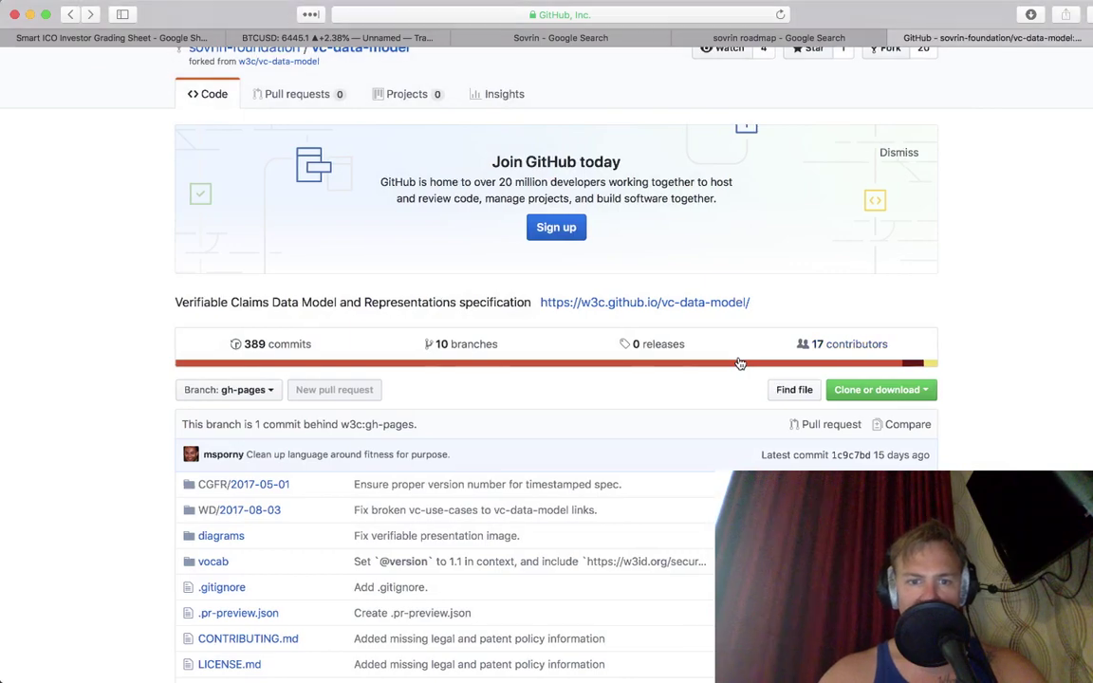
{"action": "scroll", "coordinate": [527, 394], "scroll_direction": "down", "scroll_amount": 7}
{"action": "scroll", "coordinate": [515, 407], "scroll_direction": "down", "scroll_amount": 5}
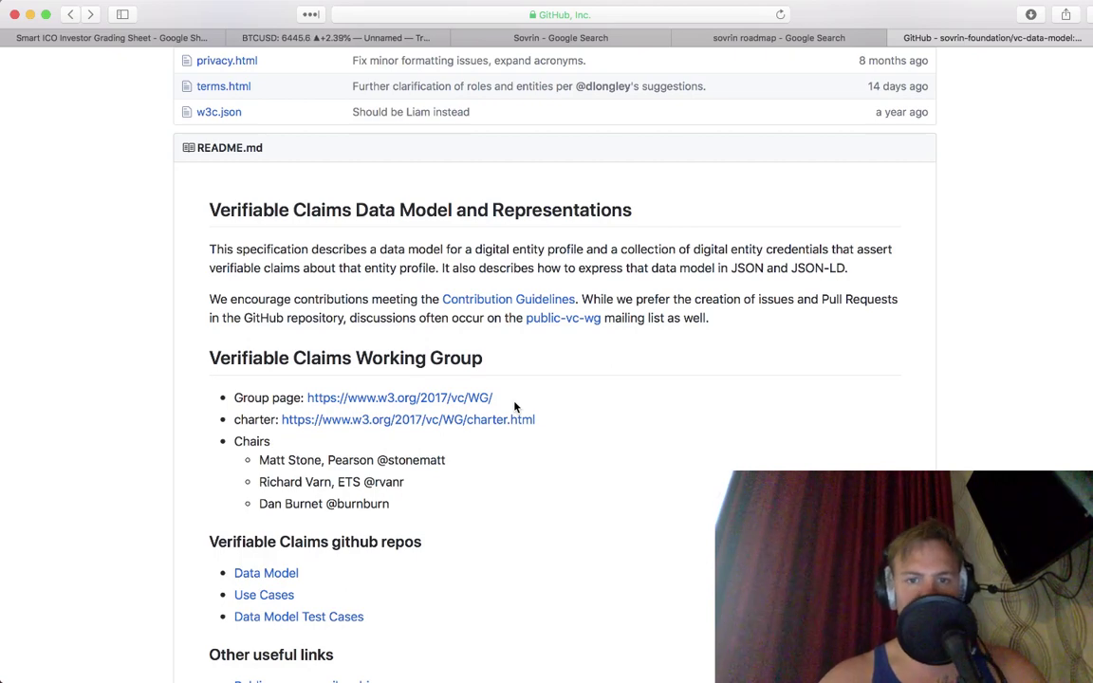
{"action": "scroll", "coordinate": [515, 407], "scroll_direction": "down", "scroll_amount": 3}
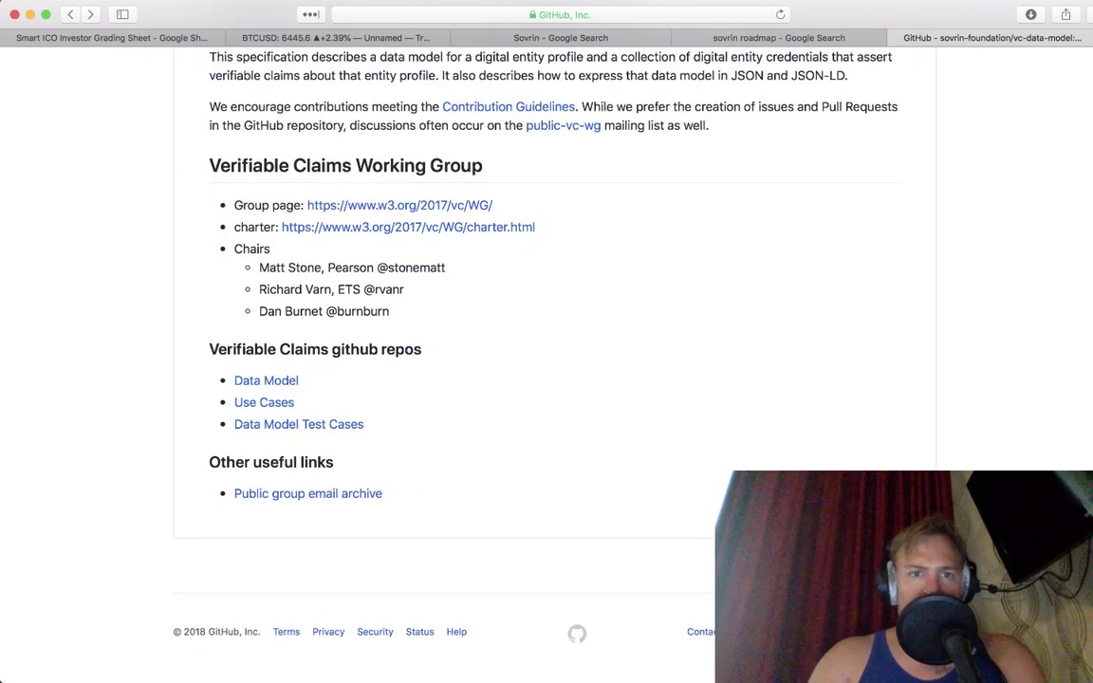
Step: Enter a Reasonable Time Frame score of 3 for Sovrin in H41
{"action": "left_click", "coordinate": [86, 38]}
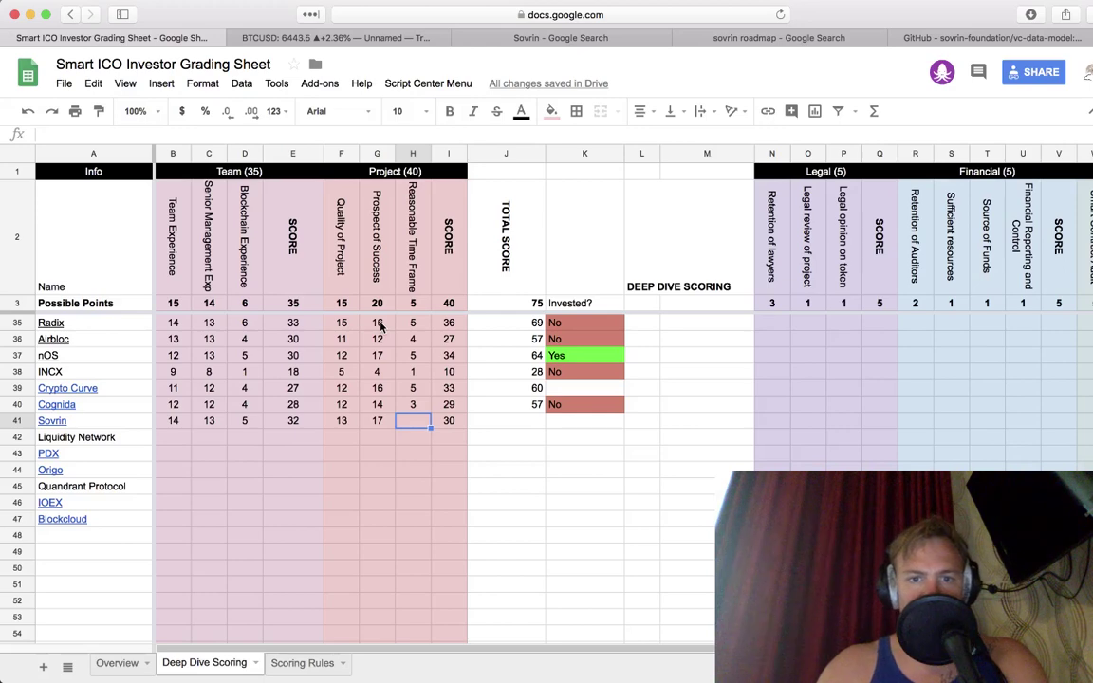
{"action": "type", "text": "3"}
{"action": "key", "text": "Tab"}
Step: Copy the J40 total-score formula into J41 and J47 so Sovrin totals 65, then view Overview
{"action": "key", "text": "Right"}
{"action": "key", "text": "Up"}
{"action": "key", "text": "super+c"}
{"action": "key", "text": "Down"}
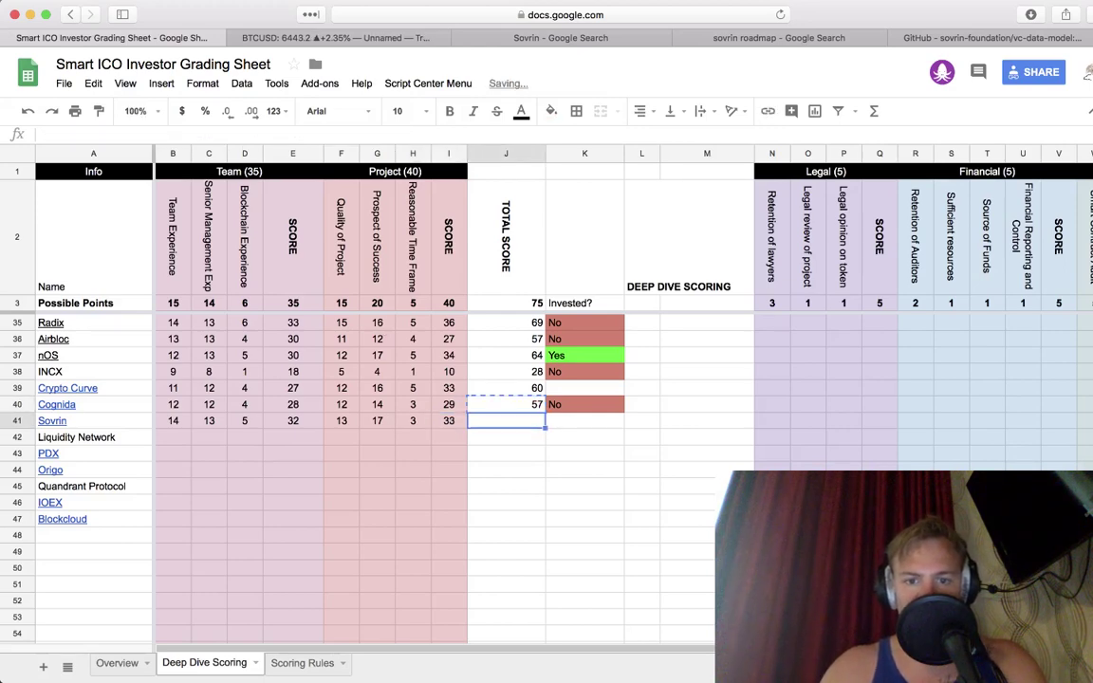
{"action": "key", "text": "super+v"}
{"action": "key", "text": "super+c"}
{"action": "key", "text": "Down"}
{"action": "key", "text": "Escape"}
{"action": "key", "text": "Down"}
{"action": "key", "text": "Down"}
{"action": "key", "text": "Down"}
{"action": "key", "text": "Down"}
{"action": "key", "text": "Down"}
{"action": "key", "text": "super+v"}
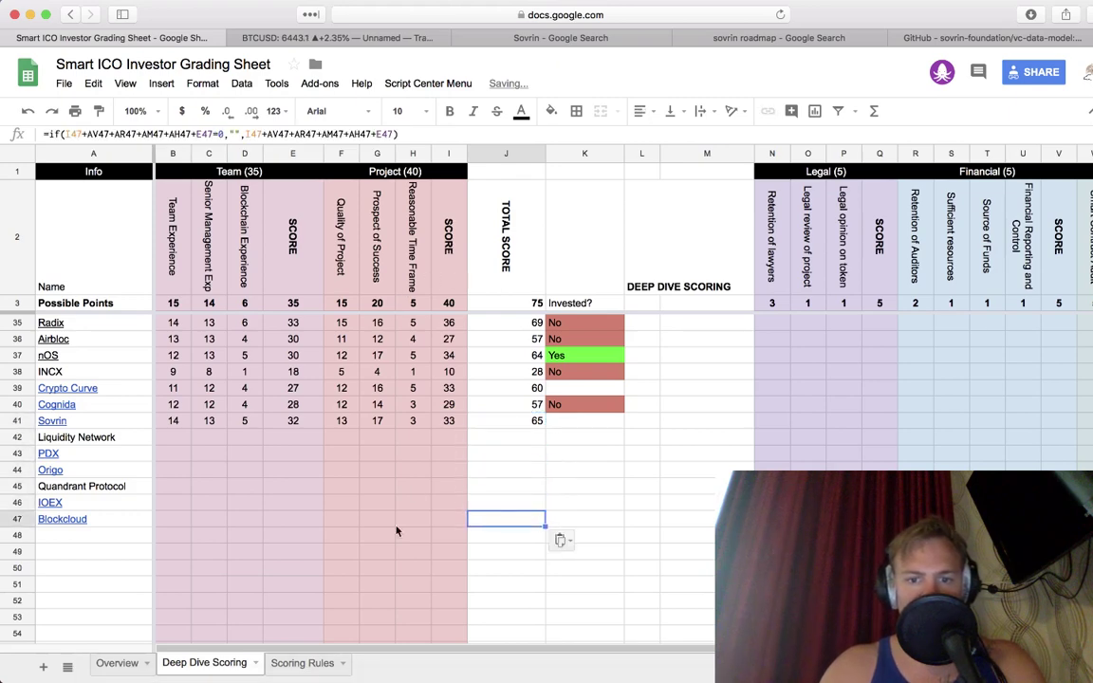
{"action": "left_click", "coordinate": [105, 663]}
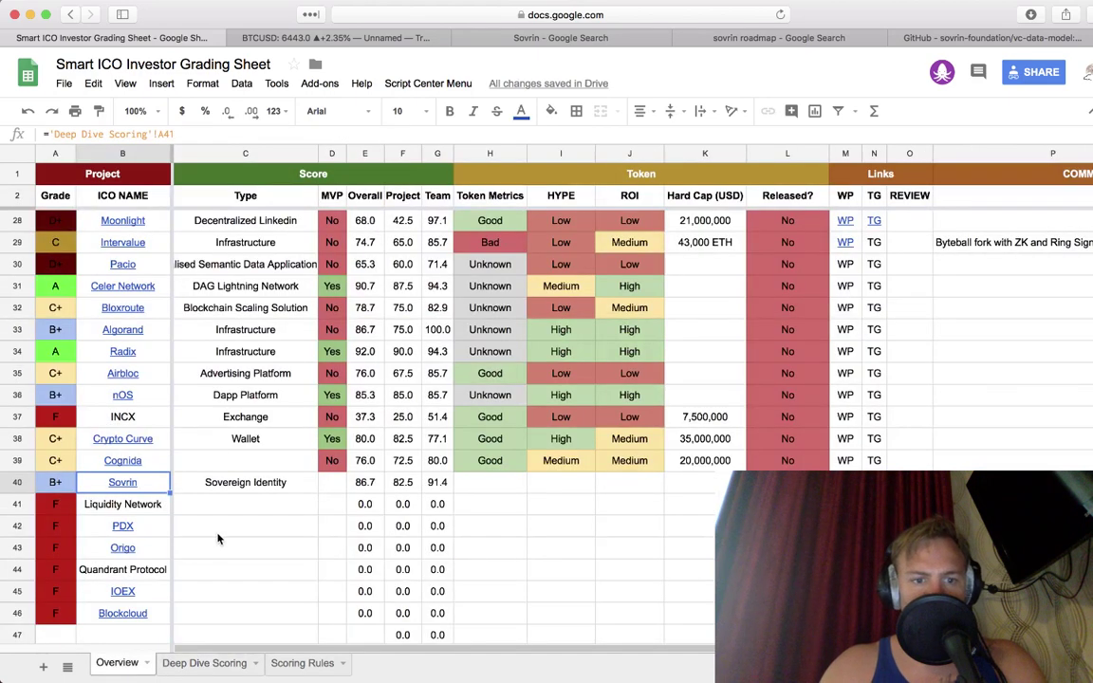
Step: Set Sovrin's MVP to No and Token Metrics to Unknown
{"action": "key", "text": "Right"}
{"action": "key", "text": "Right"}
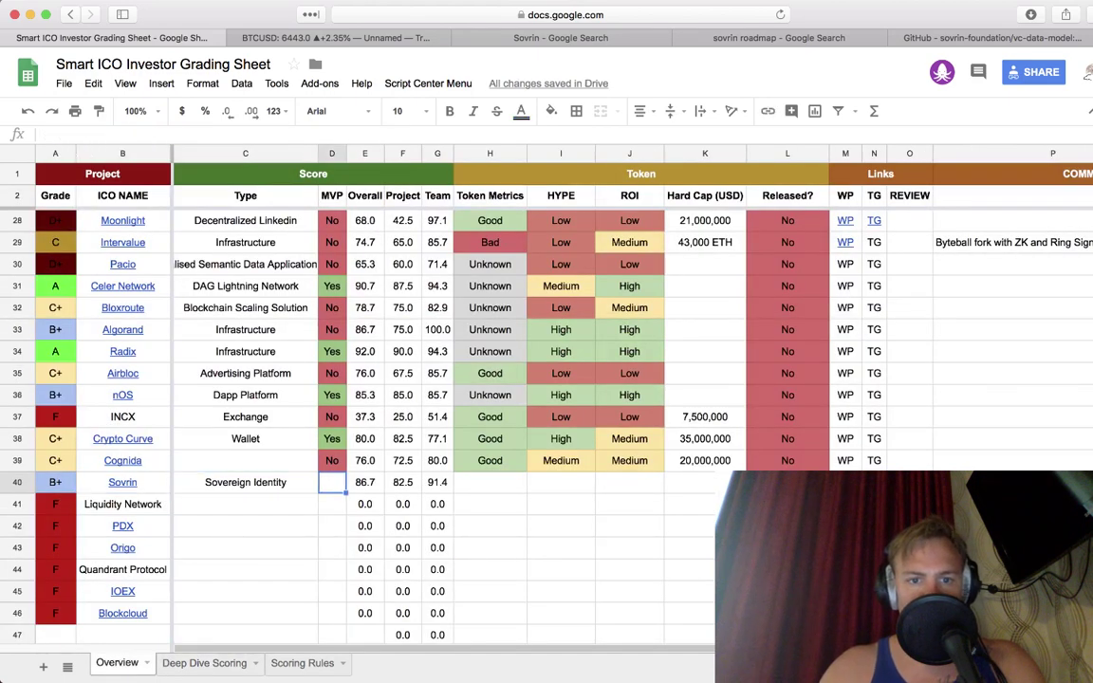
{"action": "type", "text": "No"}
{"action": "key", "text": "Tab"}
{"action": "key", "text": "Right"}
{"action": "key", "text": "Right"}
{"action": "key", "text": "Right"}
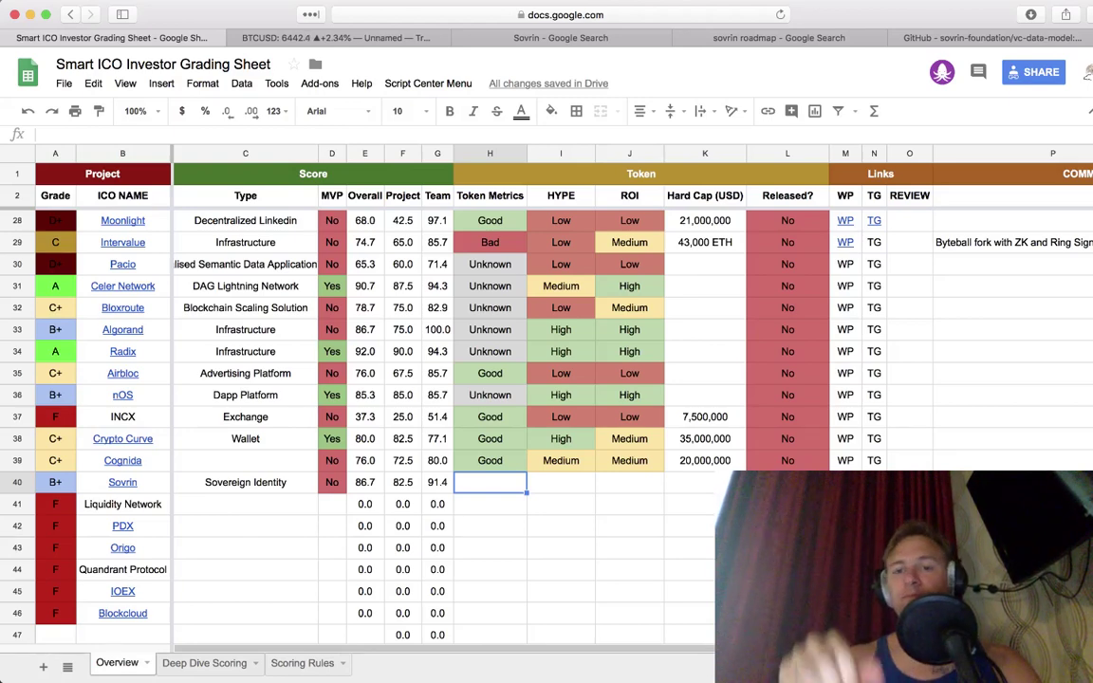
{"action": "type", "text": "Unknown"}
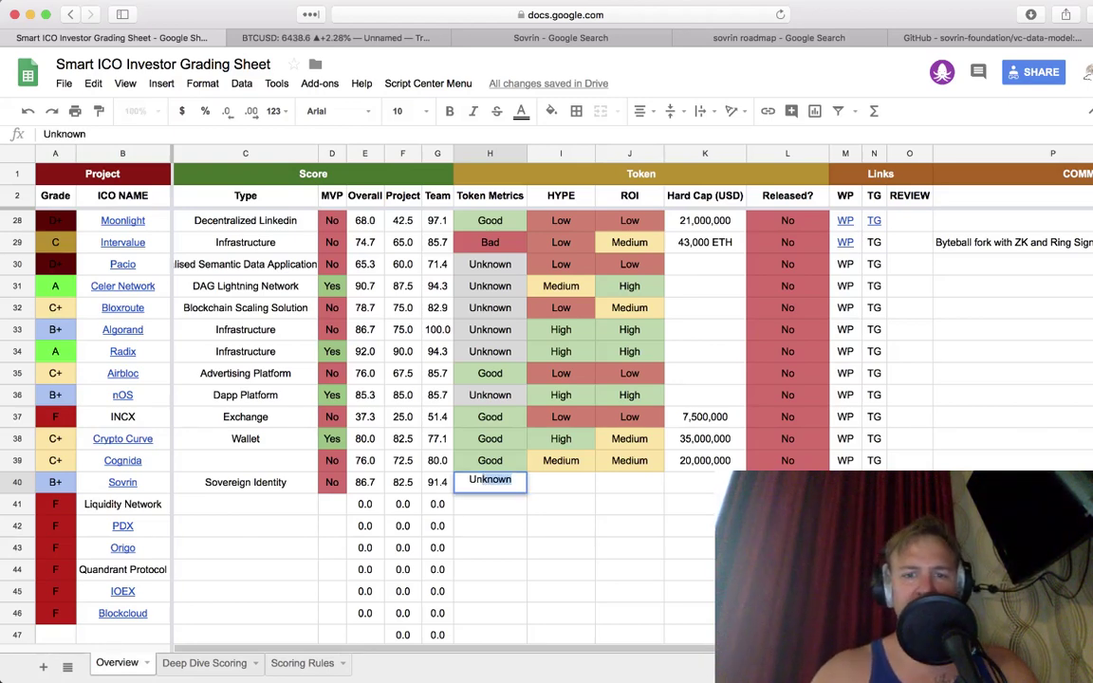
{"action": "key", "text": "Left"}
{"action": "key", "text": "Left"}
{"action": "key", "text": "Left"}
Step: Rate Sovrin's HYPE and ROI High and mark Released as No
{"action": "key", "text": "Right"}
{"action": "key", "text": "Right"}
{"action": "key", "text": "Right"}
{"action": "key", "text": "Right"}
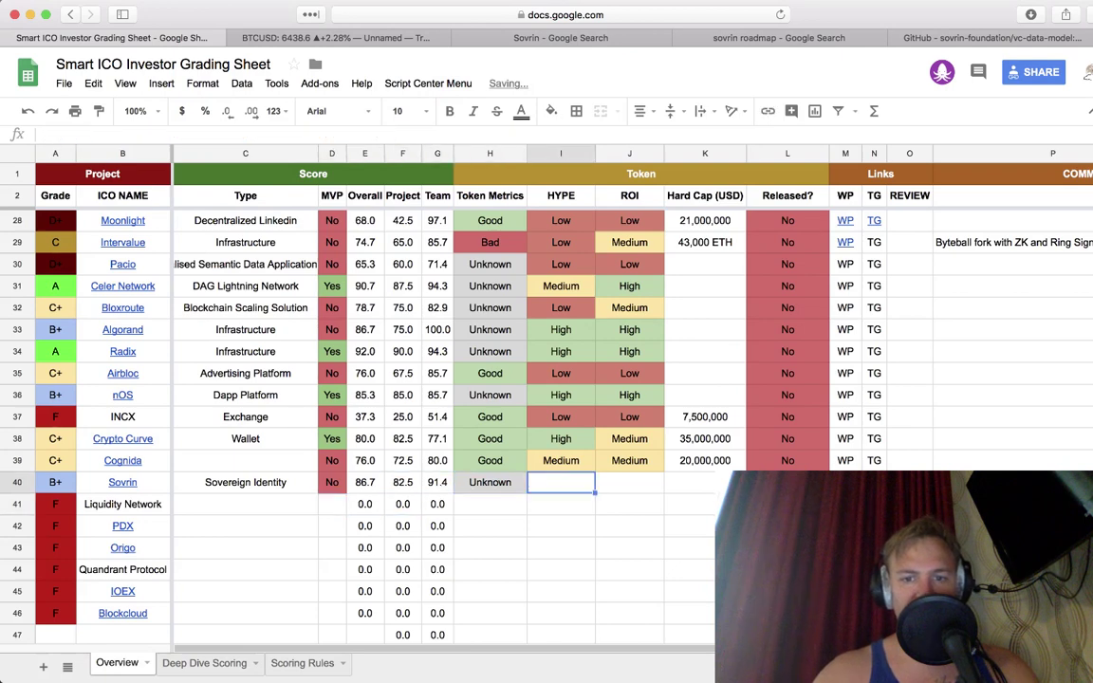
{"action": "type", "text": "High"}
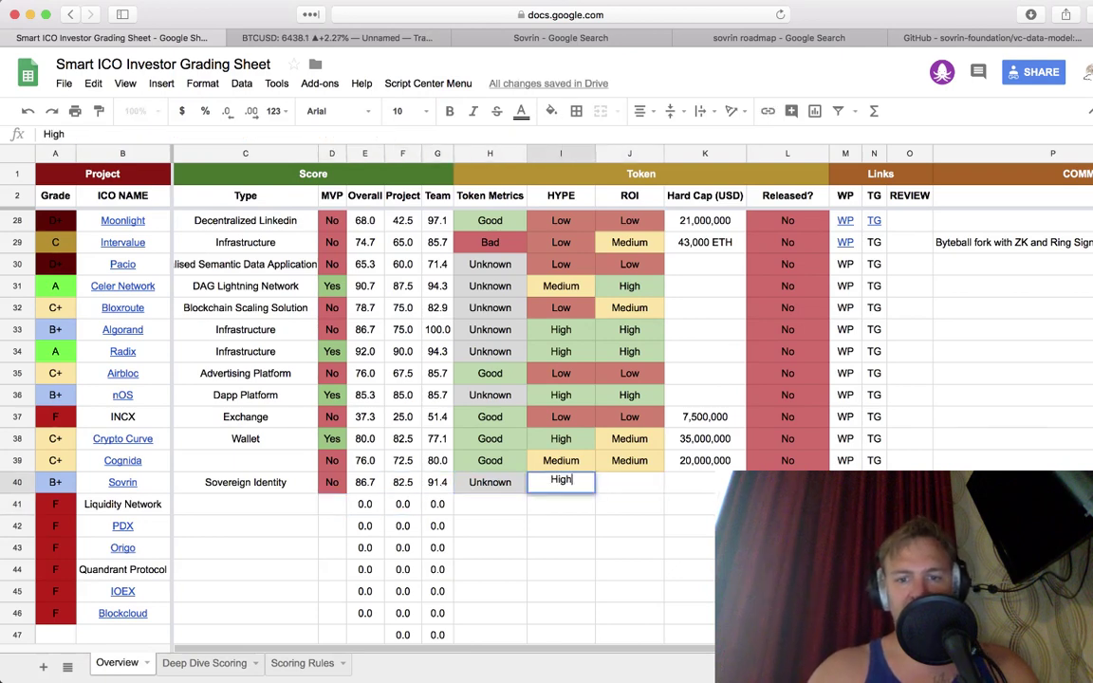
{"action": "key", "text": "Tab"}
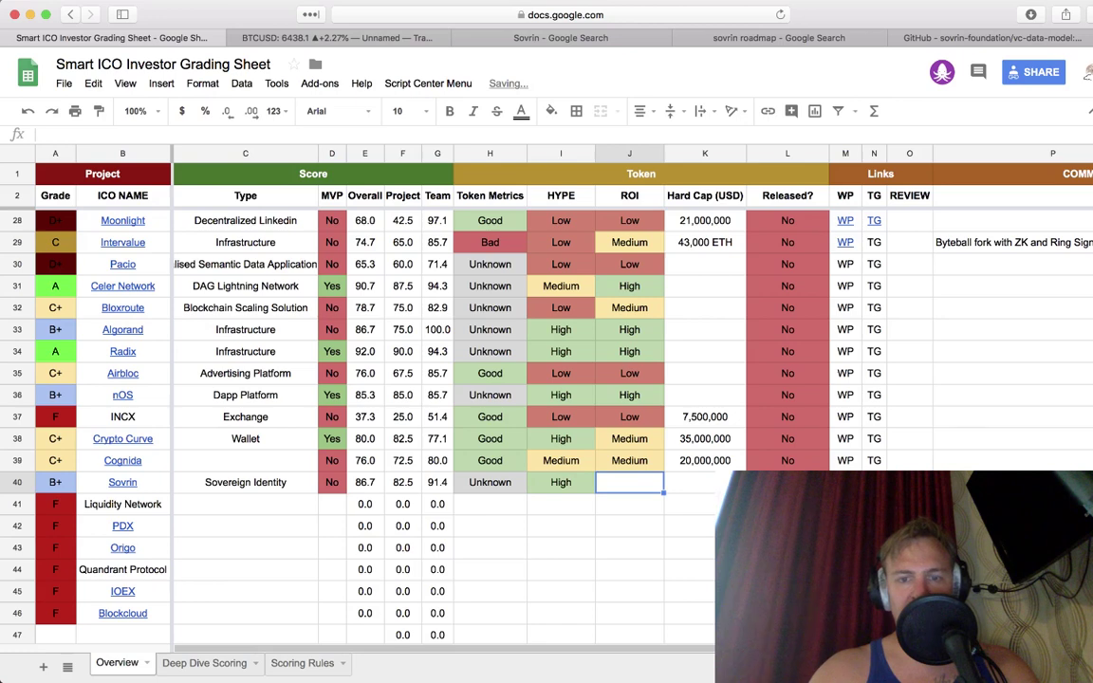
{"action": "type", "text": "High"}
{"action": "key", "text": "Tab"}
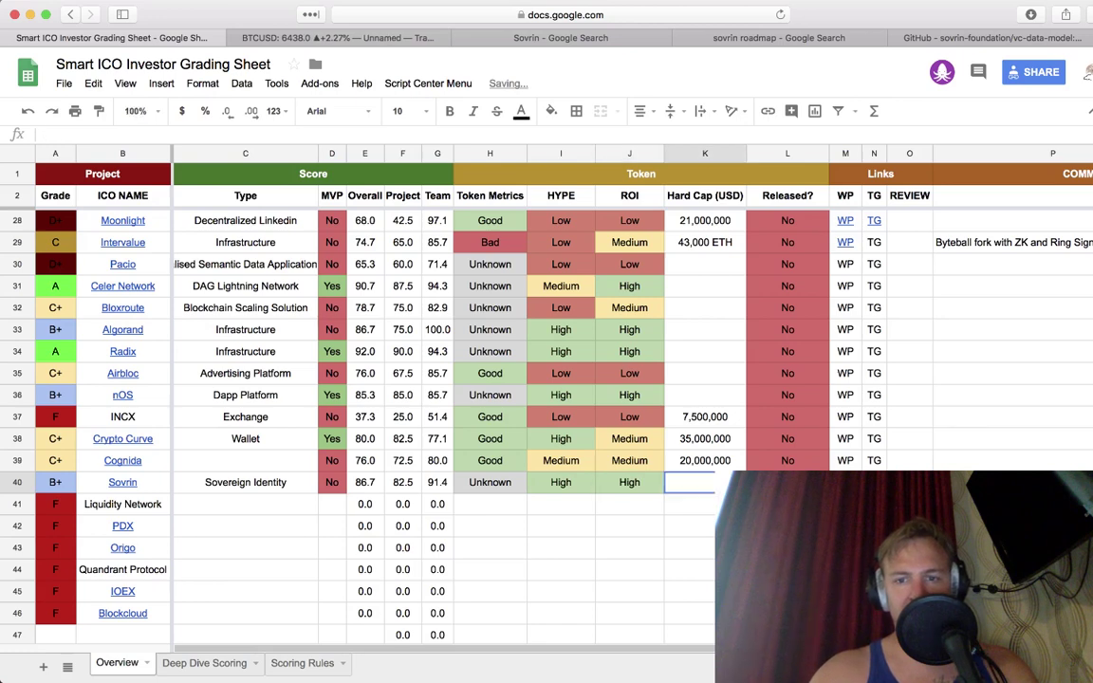
{"action": "key", "text": "Tab"}
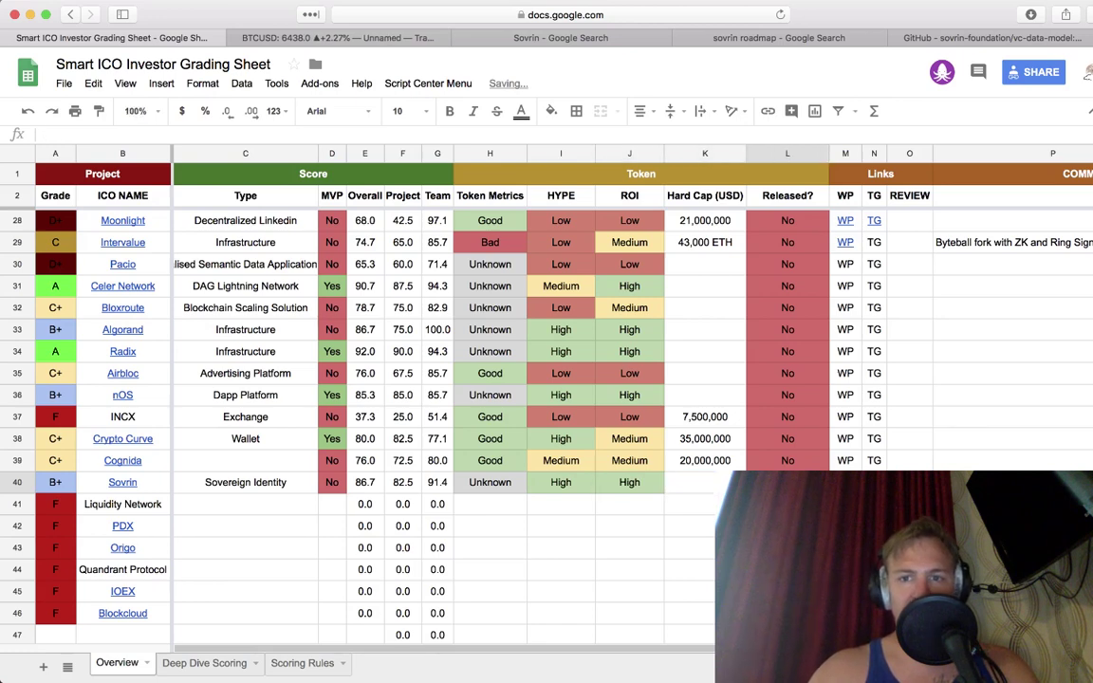
{"action": "key", "text": "Tab"}
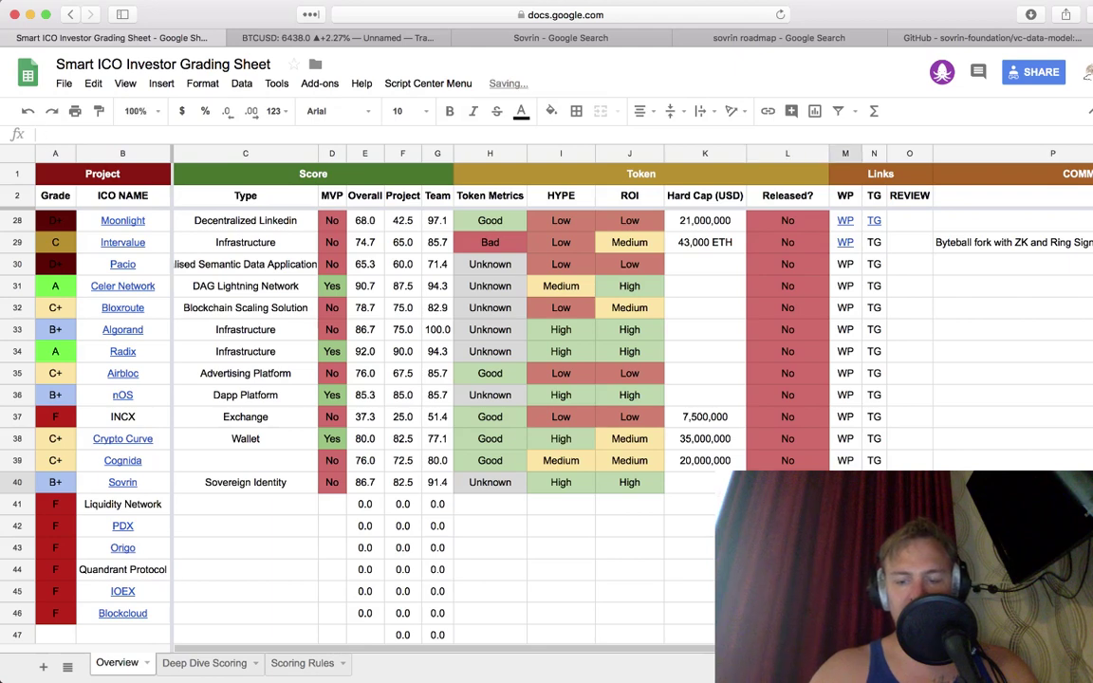
Step: Enter the WP and TG link labels in M40 and N40, then close the GitHub page
{"action": "type", "text": "WP"}
{"action": "key", "text": "Tab"}
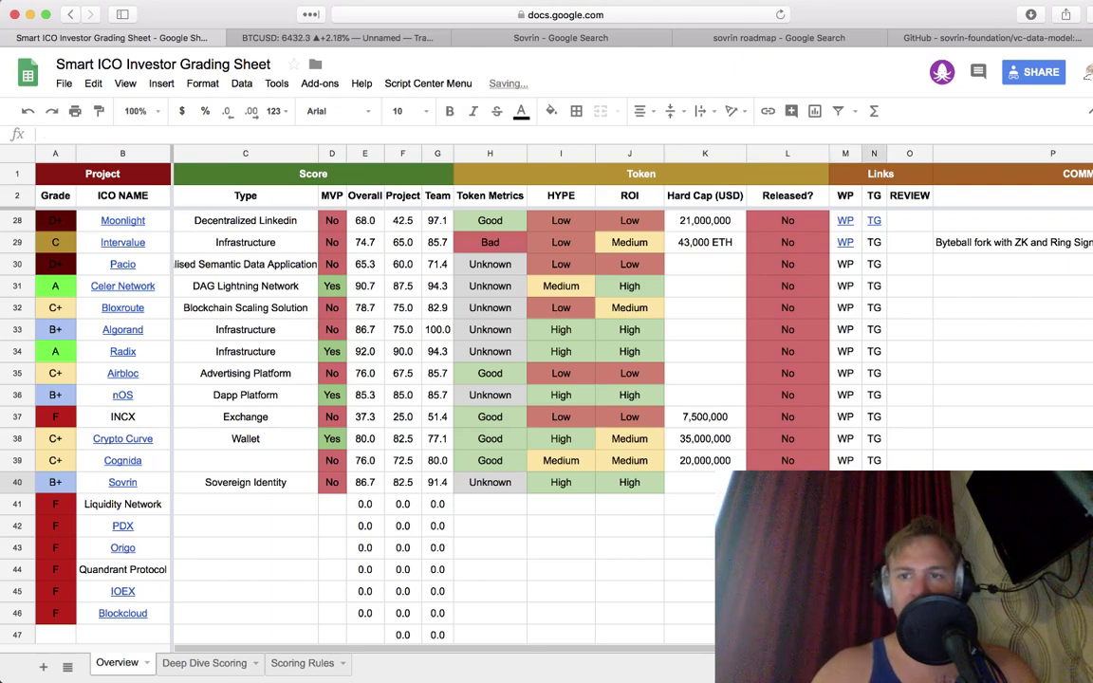
{"action": "type", "text": "TG"}
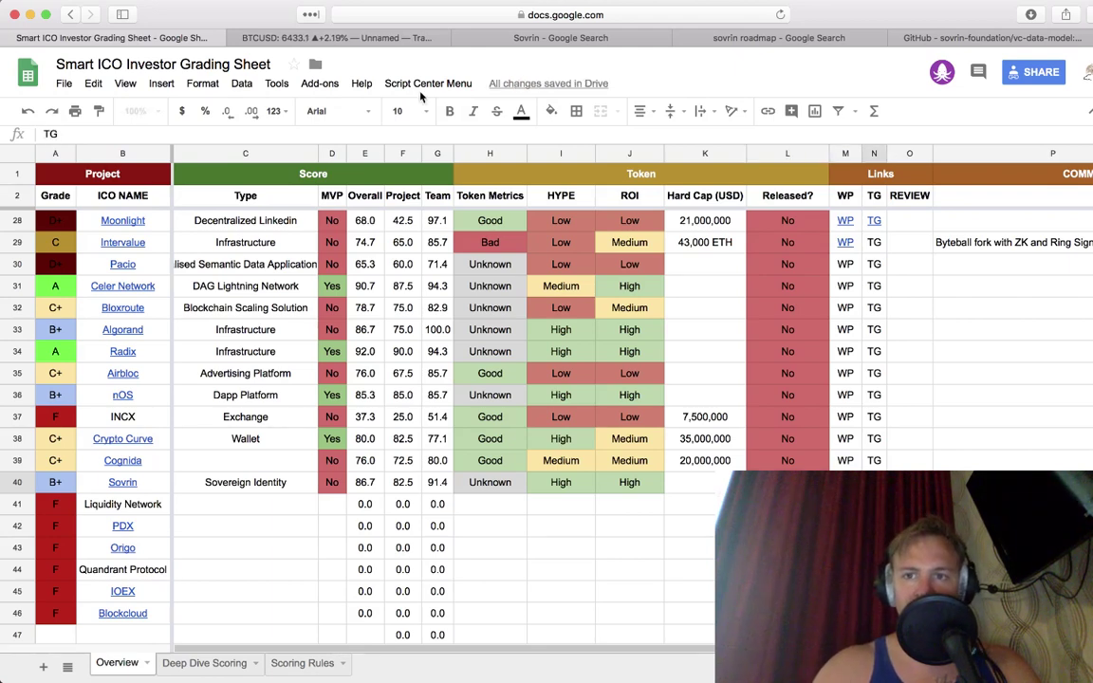
{"action": "left_click", "coordinate": [953, 38]}
{"action": "key", "text": "super+w"}
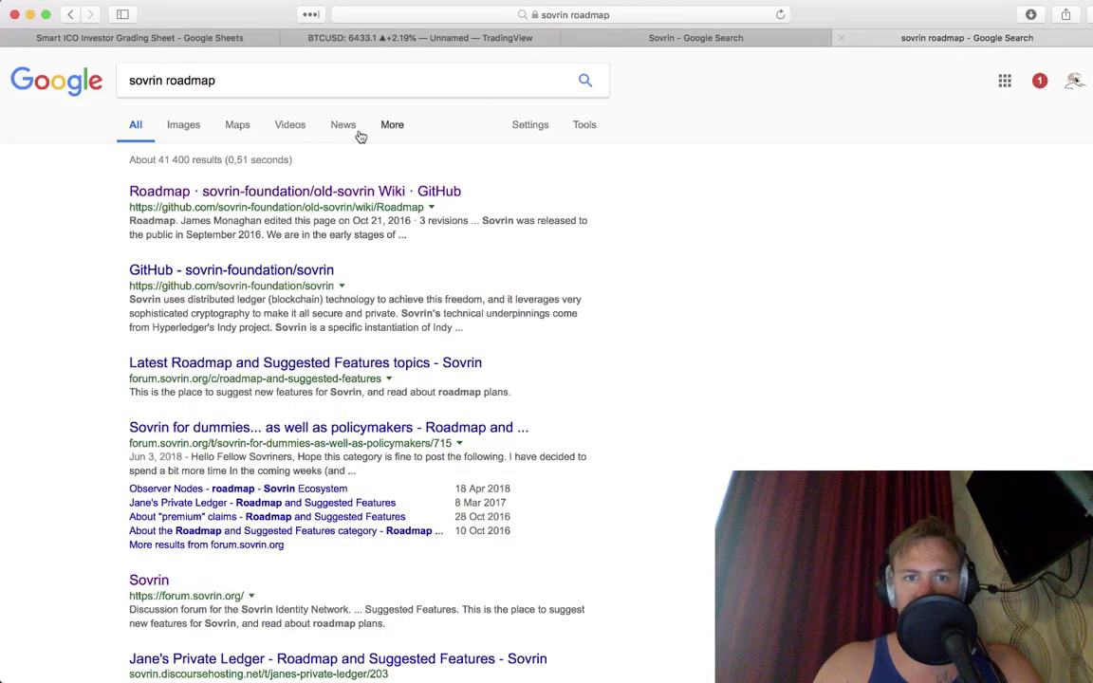
Step: Copy the Telegram chat link from the Sovrin homepage into Sovrin's TG cell
{"action": "left_click", "coordinate": [72, 16]}
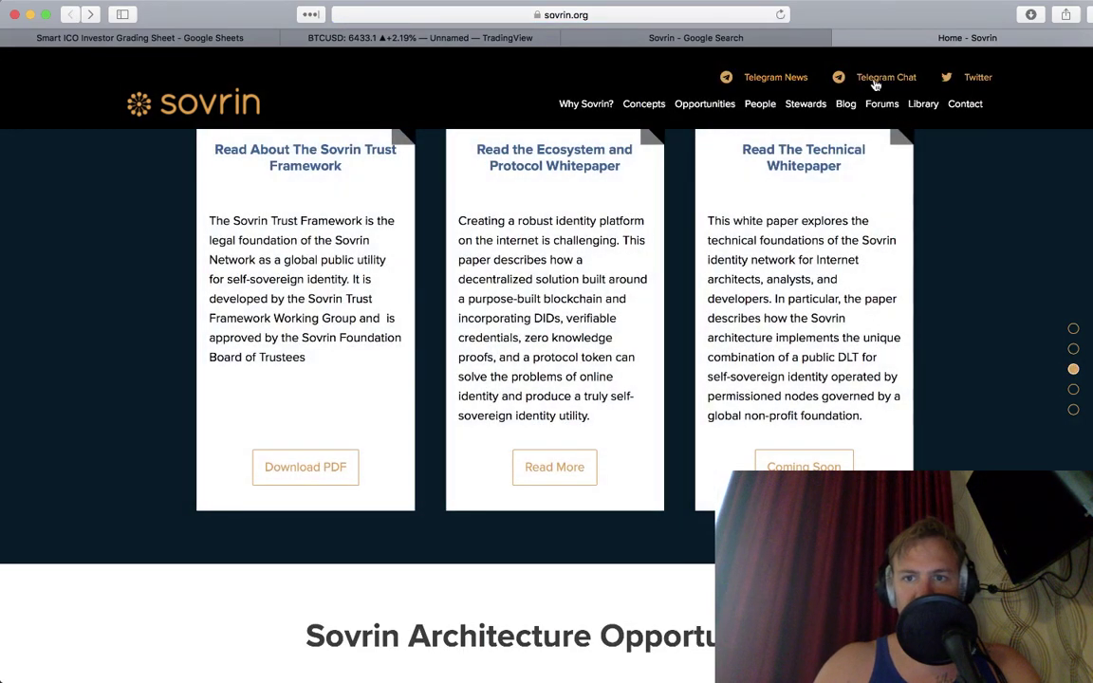
{"action": "right_click", "coordinate": [875, 83]}
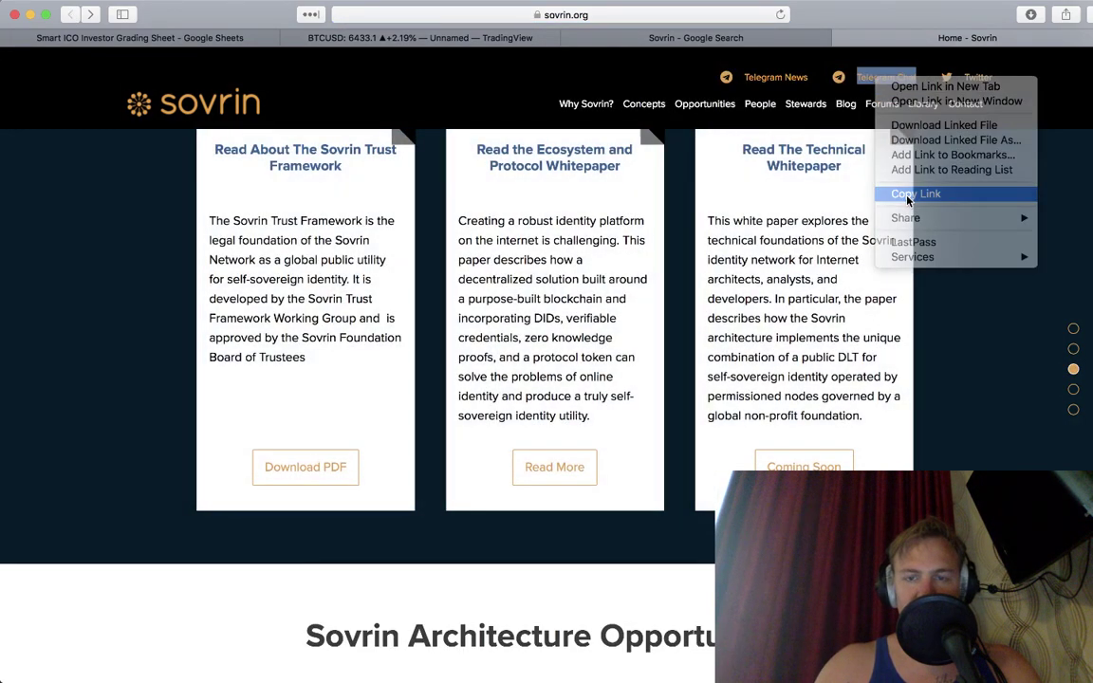
{"action": "left_click", "coordinate": [908, 196]}
{"action": "key", "text": "super+Tab"}
{"action": "key", "text": "super+Tab"}
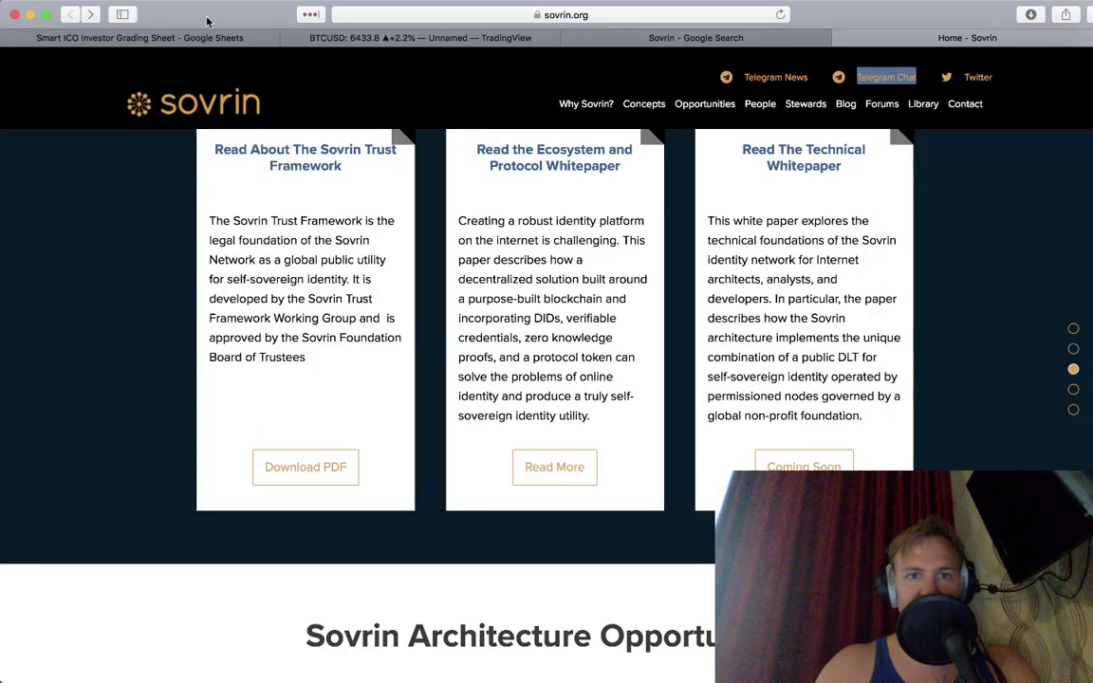
{"action": "left_click", "coordinate": [168, 38]}
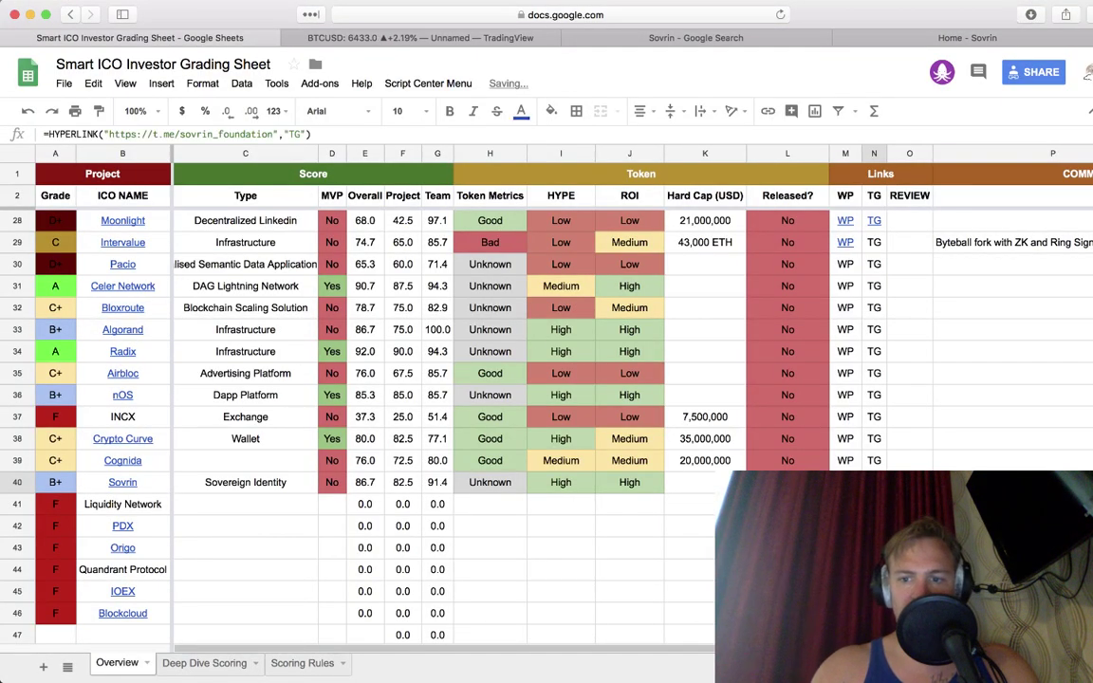
Step: Open the Sovrin Protocol and Token whitepaper PDF and copy its URL for the WP cell
{"action": "left_click", "coordinate": [966, 38]}
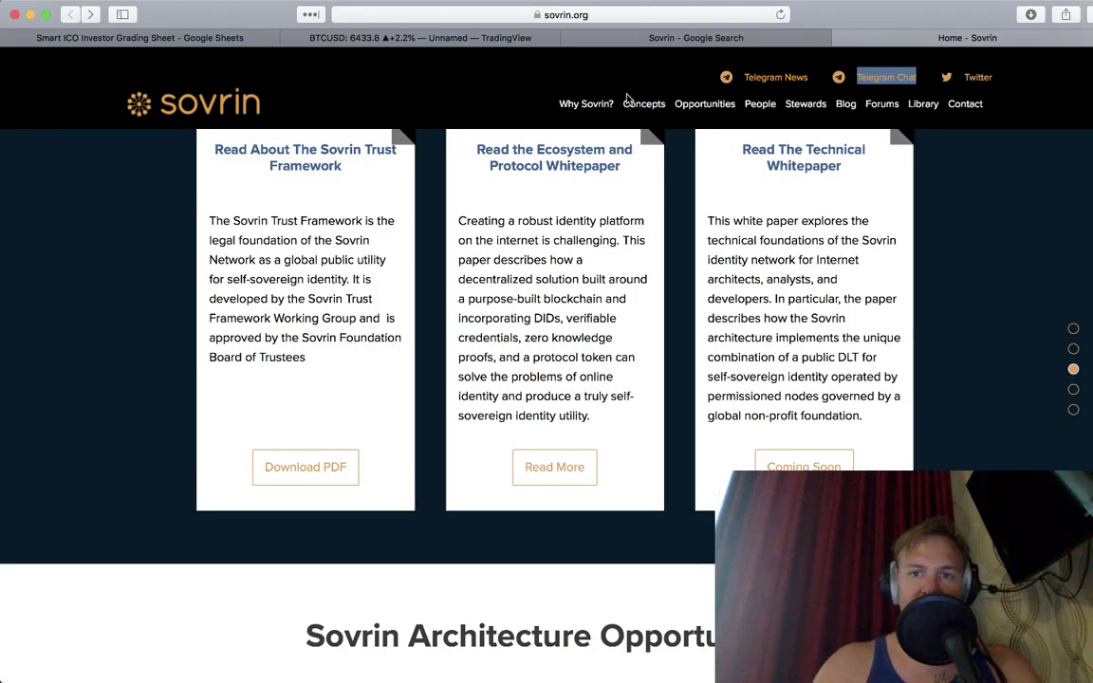
{"action": "left_click", "coordinate": [555, 472]}
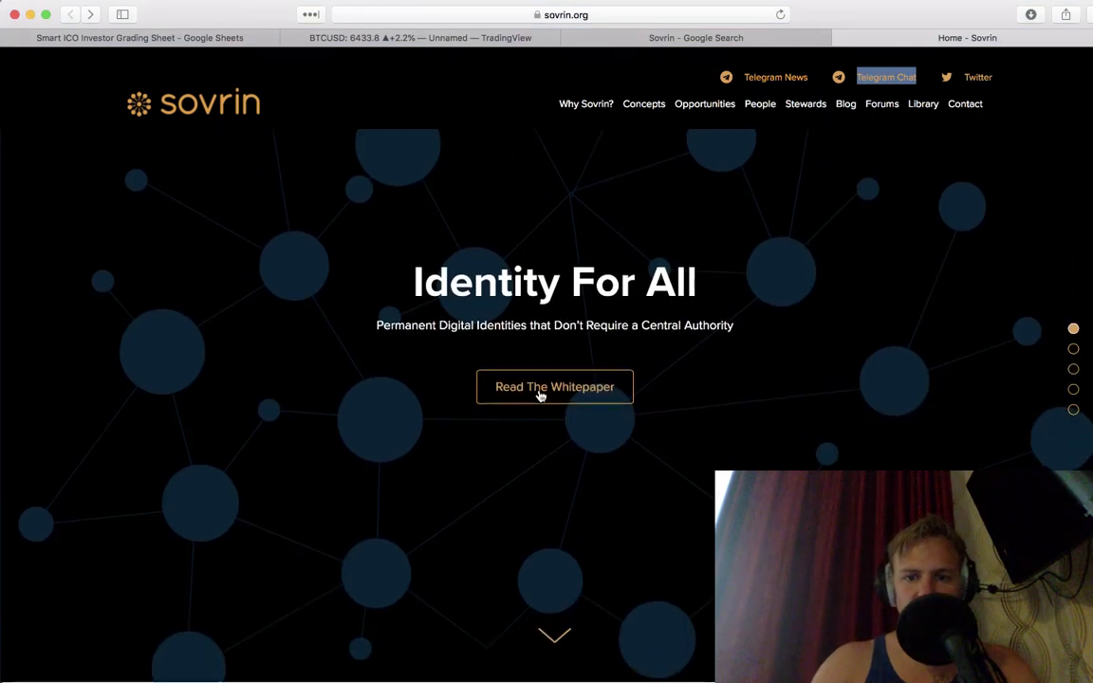
{"action": "left_click", "coordinate": [541, 391]}
{"action": "left_click", "coordinate": [624, 15]}
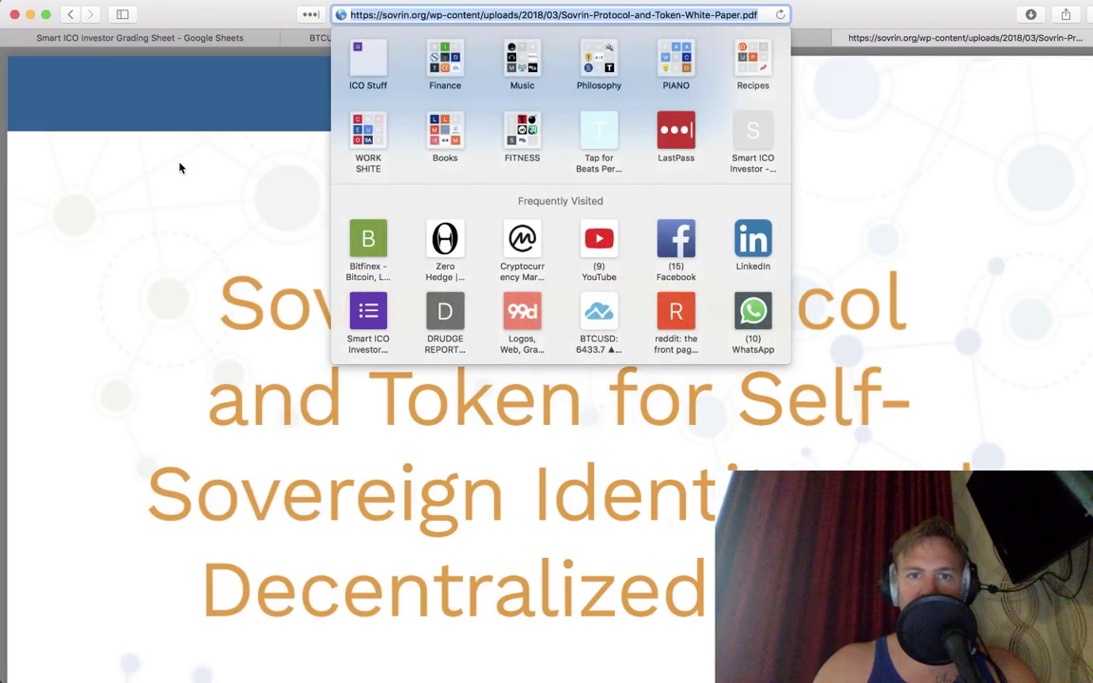
{"action": "left_click", "coordinate": [176, 165]}
{"action": "left_click", "coordinate": [188, 38]}
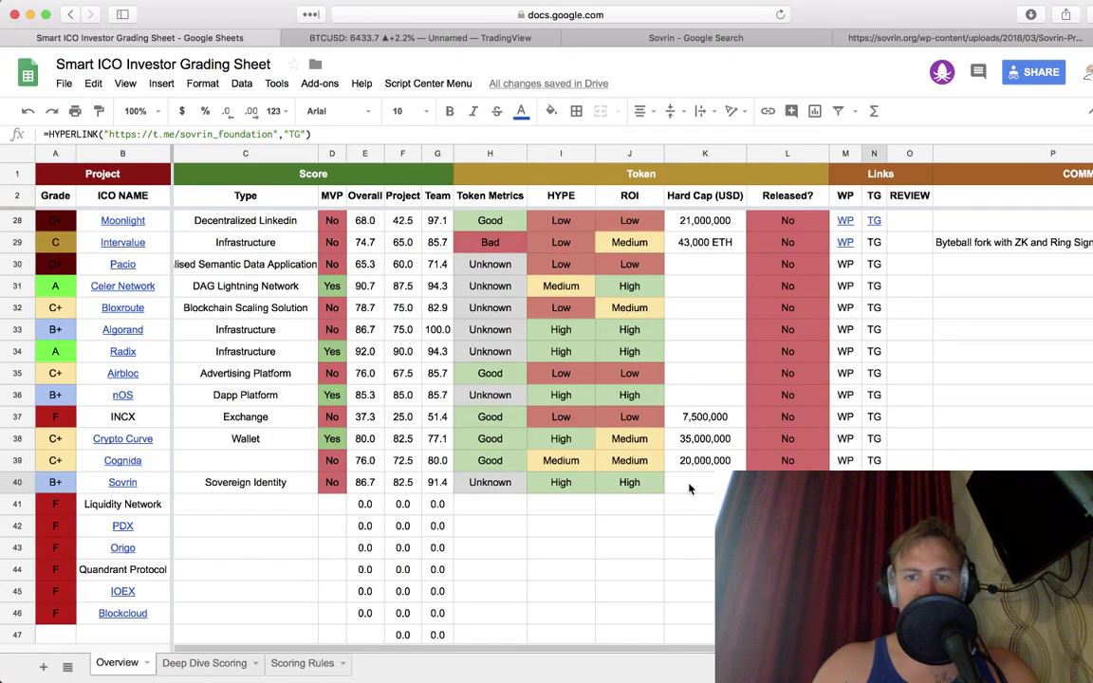
{"action": "key", "text": "Left"}
Step: Paste the whitepaper =HYPERLINK formula labelled WP into Sovrin's M40 cell
{"action": "key", "text": "ctrl+v"}
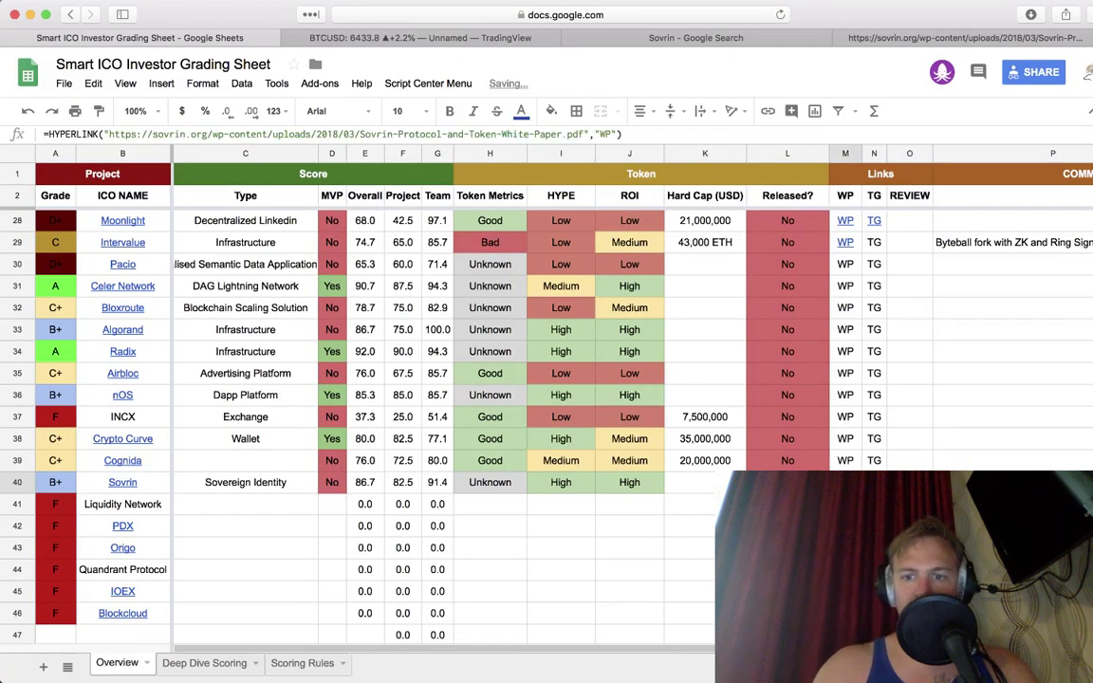
{"action": "key", "text": "Left"}
{"action": "key", "text": "Left"}
{"action": "key", "text": "Up"}
{"action": "key", "text": "Left"}
{"action": "key", "text": "Left"}
{"action": "key", "text": "Left"}
{"action": "key", "text": "Left"}
{"action": "key", "text": "Down"}
{"action": "key", "text": "Down"}
{"action": "key", "text": "Down"}
{"action": "key", "text": "Up"}
{"action": "key", "text": "Left"}
{"action": "key", "text": "Left"}
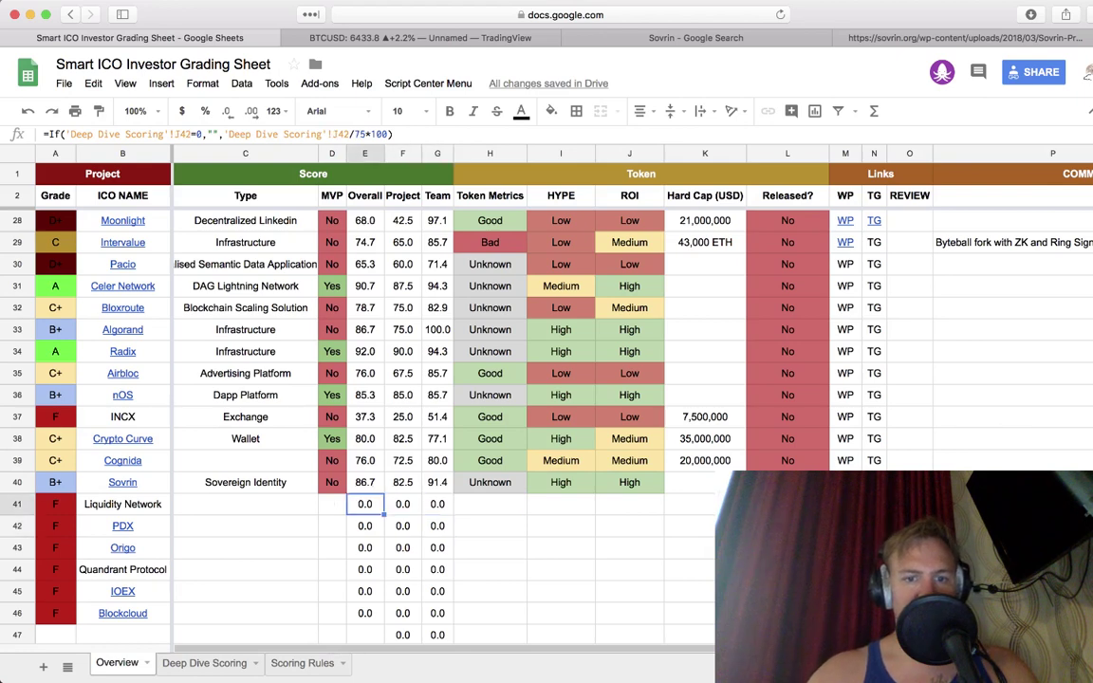
{"action": "key", "text": "Up"}
Step: Check Sovrin's B+ grade (Overall 86.7, Project 82.5, Team 91.4), then move to Liquidity Network's row
{"action": "key", "text": "Up"}
{"action": "key", "text": "Right"}
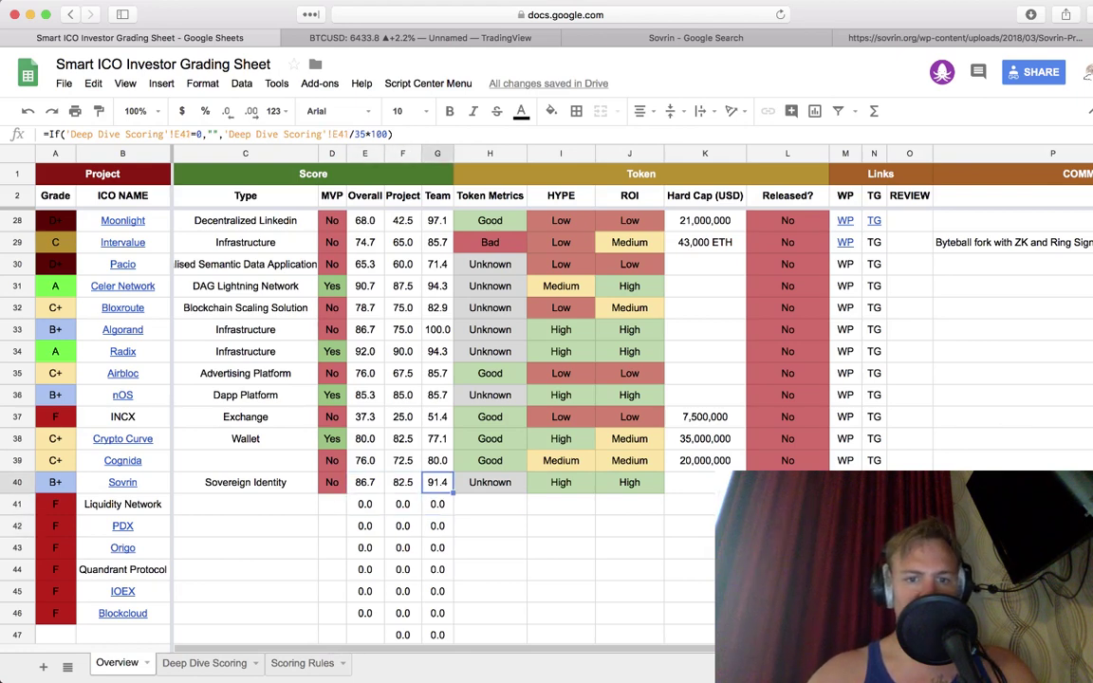
{"action": "key", "text": "Right"}
{"action": "key", "text": "Right"}
{"action": "key", "text": "Left"}
{"action": "key", "text": "Up"}
{"action": "key", "text": "Down"}
{"action": "key", "text": "Down"}
{"action": "key", "text": "Right"}
{"action": "key", "text": "Right"}
{"action": "key", "text": "Right"}
{"action": "key", "text": "Right"}
{"action": "key", "text": "Left"}
{"action": "key", "text": "Left"}
{"action": "key", "text": "Left"}
{"action": "key", "text": "Left"}
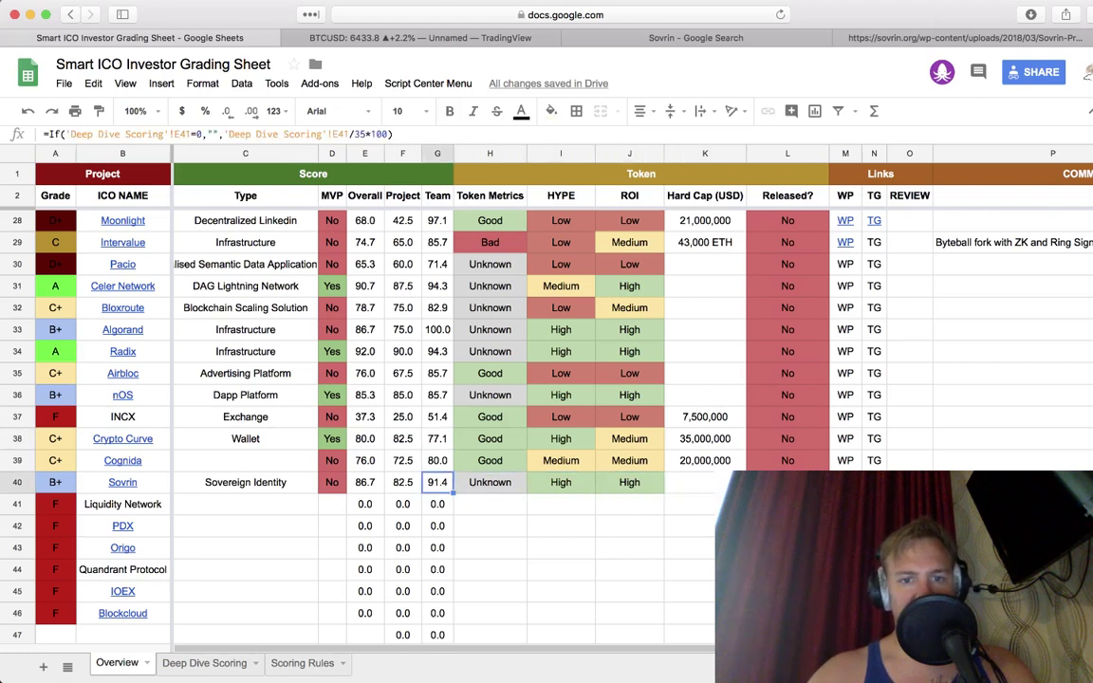
{"action": "key", "text": "Left"}
{"action": "key", "text": "Left"}
{"action": "key", "text": "Left"}
{"action": "key", "text": "Left"}
{"action": "key", "text": "Down"}
{"action": "key", "text": "Left"}
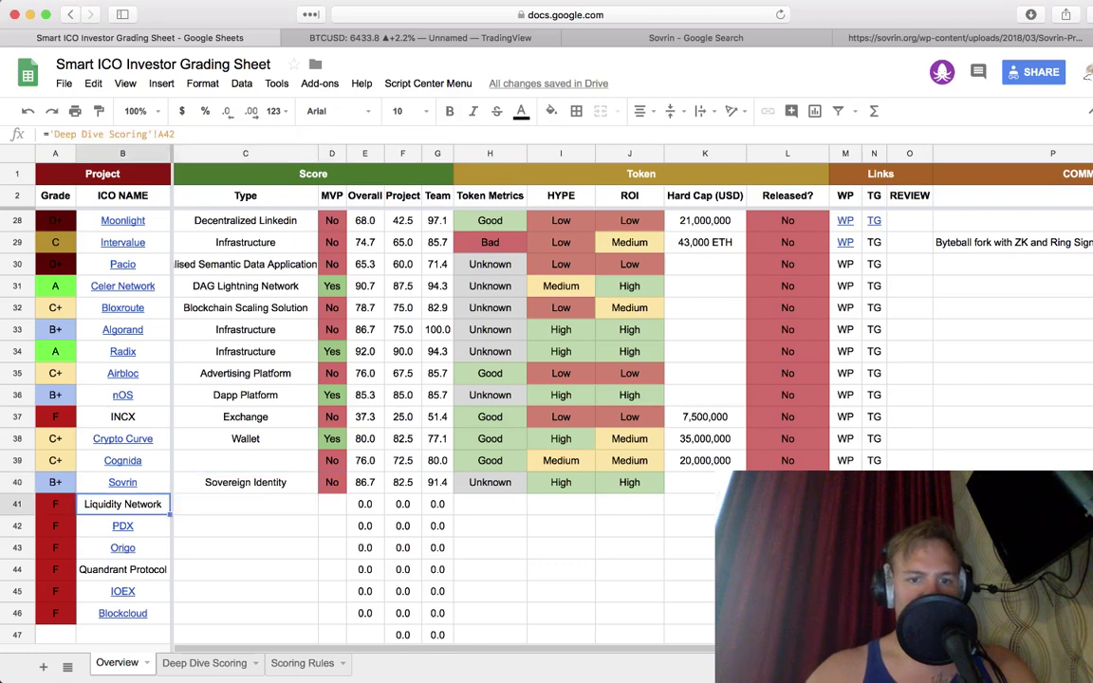
{"action": "key", "text": "Left"}
{"action": "key", "text": "Right"}
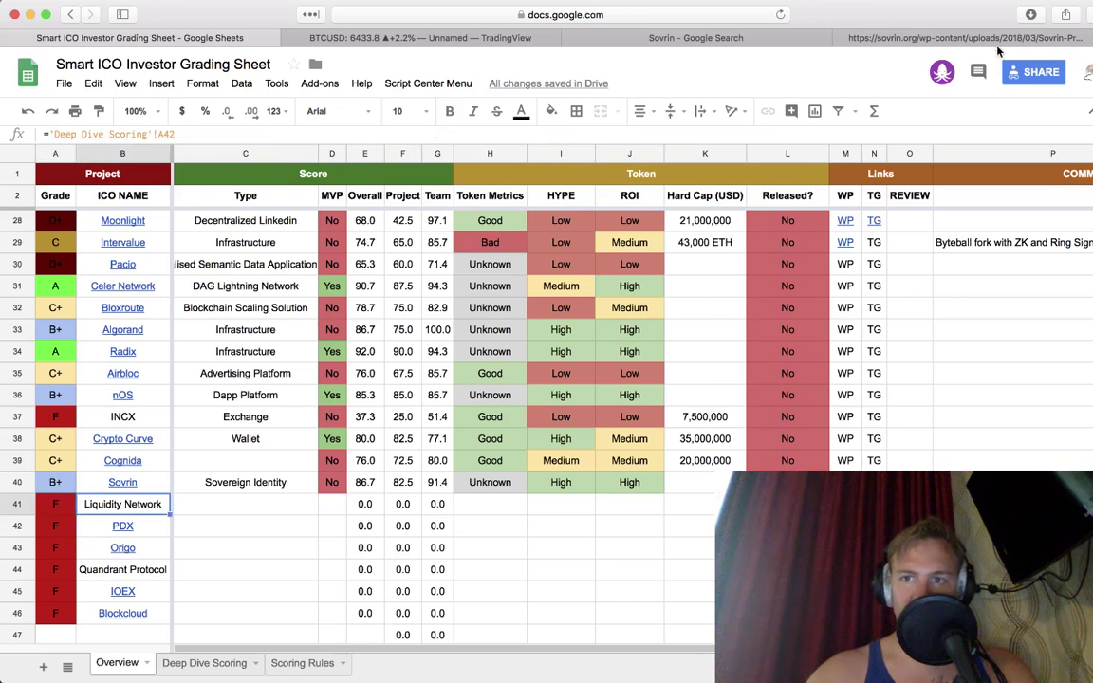
{"action": "key", "text": "Right"}
{"action": "key", "text": "Right"}
{"action": "key", "text": "Right"}
{"action": "key", "text": "Right"}
{"action": "key", "text": "Right"}
{"action": "key", "text": "Right"}
{"action": "key", "text": "Right"}
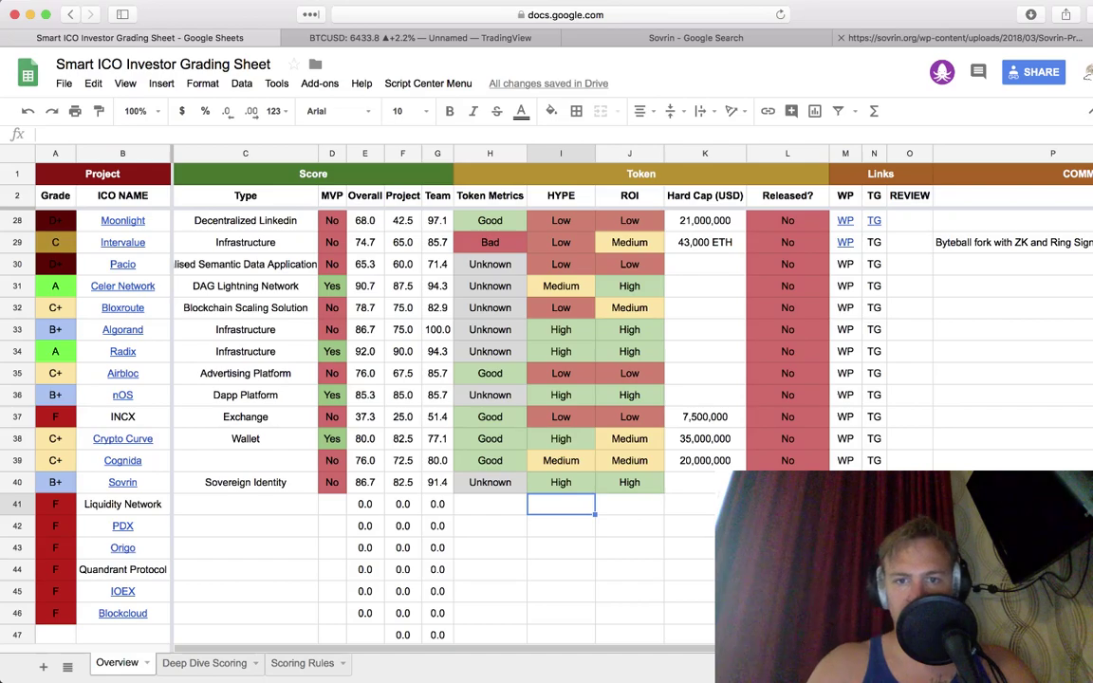
Step: Rate Liquidity Network's HYPE as Insane in I41
{"action": "scroll", "coordinate": [740, 259], "scroll_direction": "up", "scroll_amount": 8}
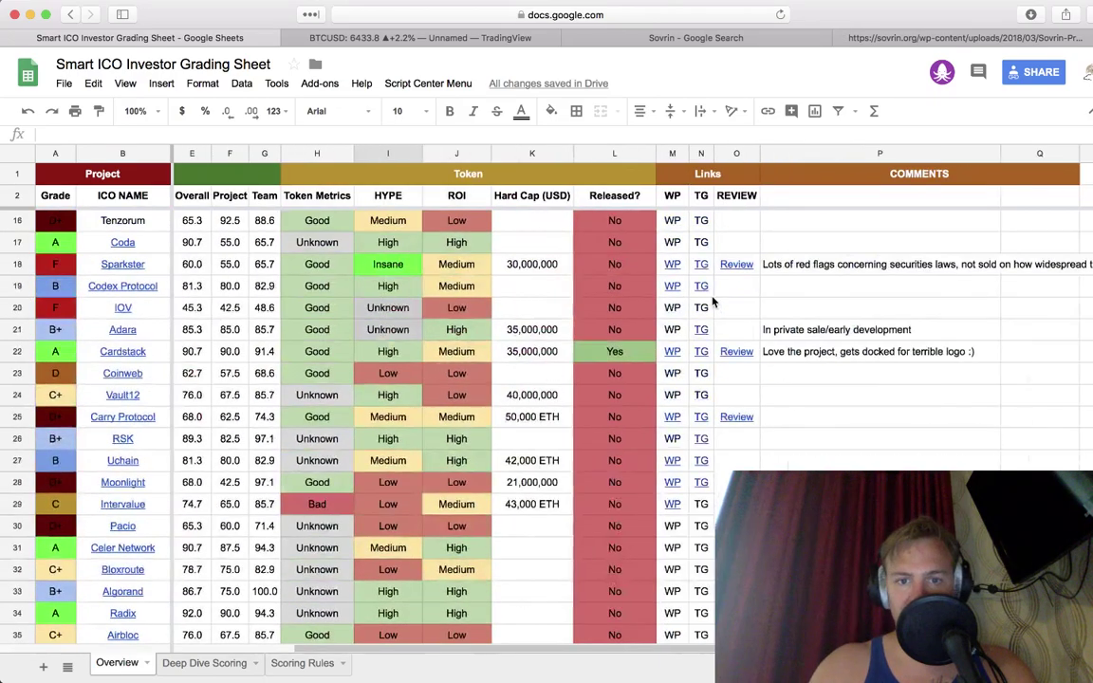
{"action": "scroll", "coordinate": [713, 301], "scroll_direction": "up", "scroll_amount": 1}
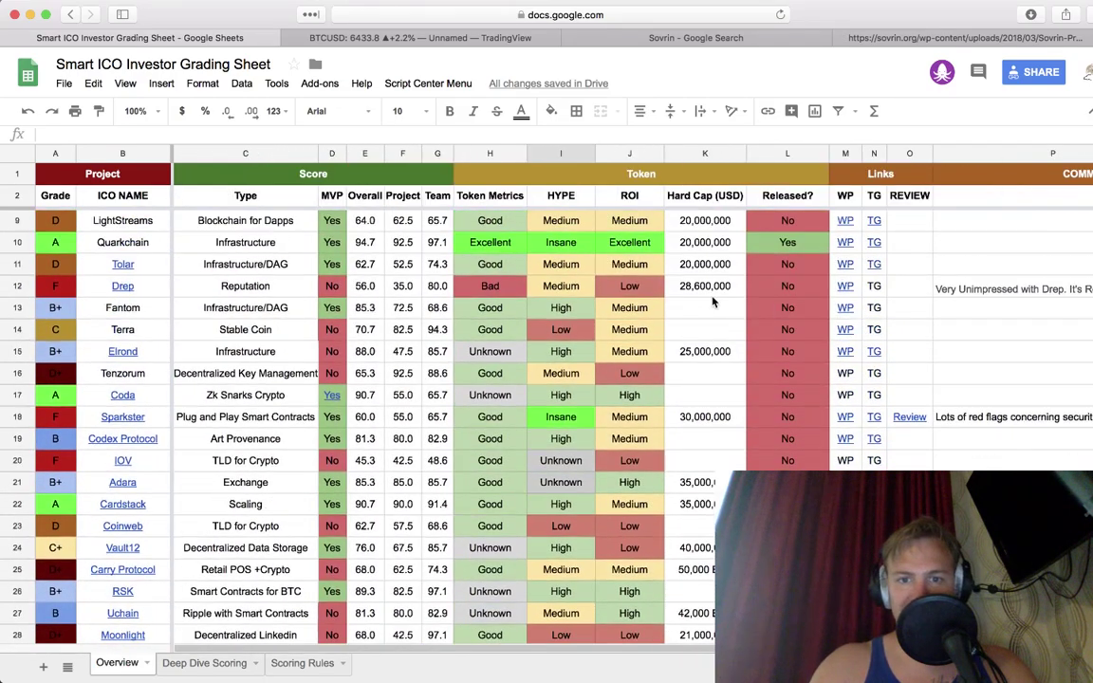
{"action": "scroll", "coordinate": [713, 301], "scroll_direction": "down", "scroll_amount": 9}
{"action": "type", "text": "Insance"}
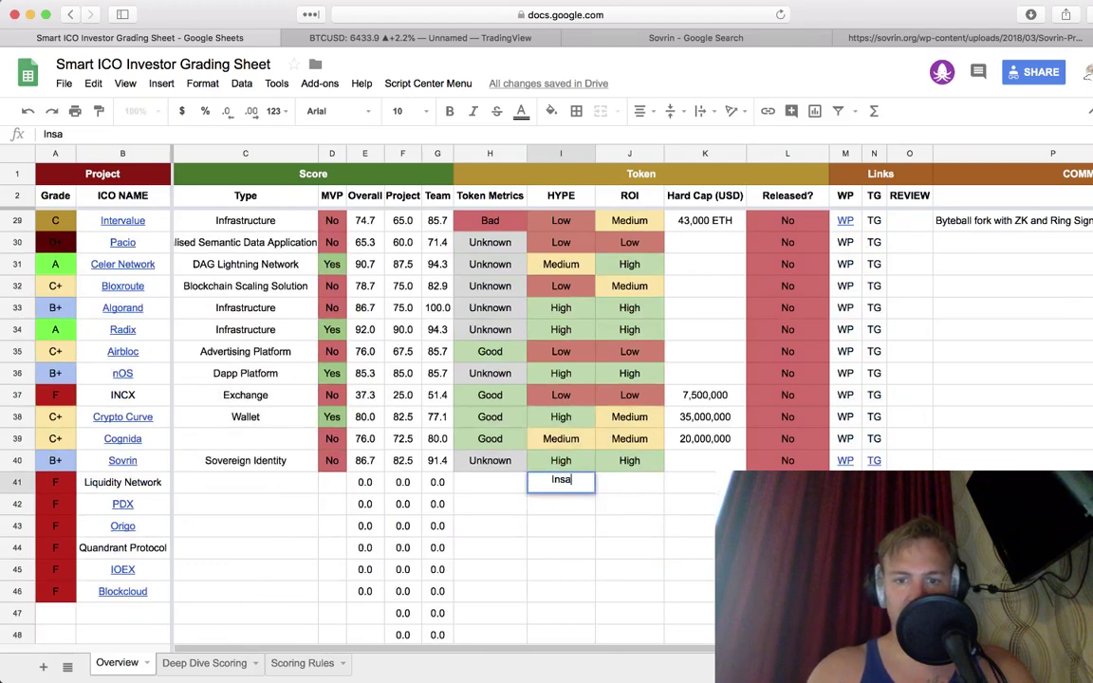
{"action": "key", "text": "BackSpace"}
{"action": "key", "text": "BackSpace"}
{"action": "key", "text": "BackSpace"}
{"action": "type", "text": "sanc"}
{"action": "key", "text": "Return"}
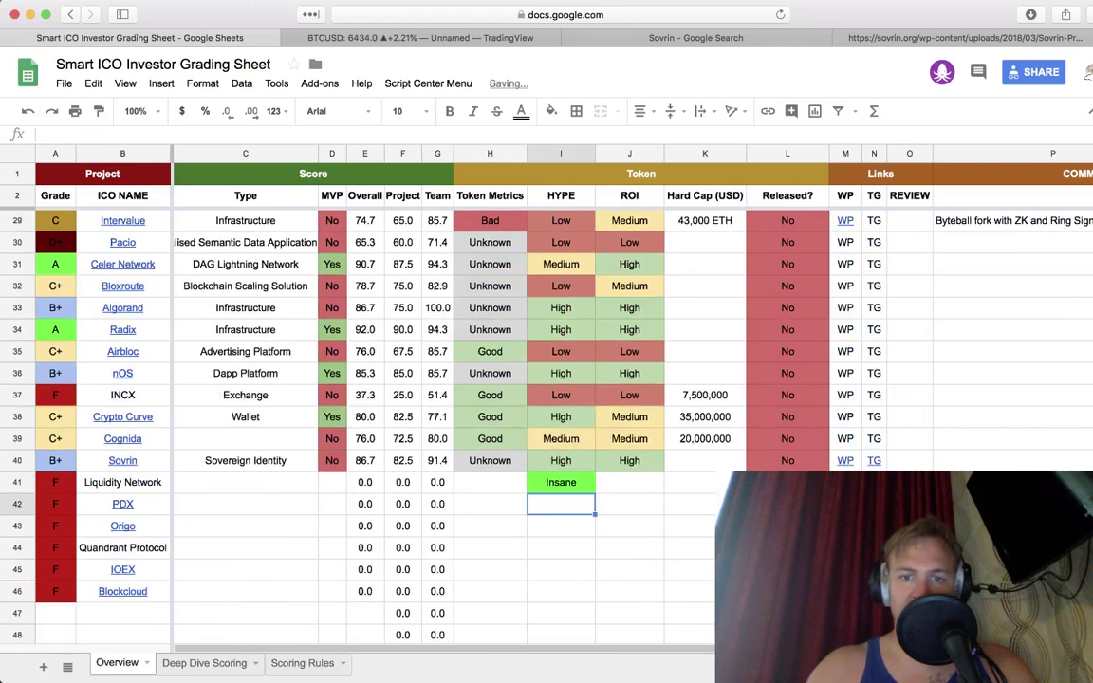
Step: Set Liquidity Network's Token Metrics to Bad and ROI to Medium
{"action": "key", "text": "Left"}
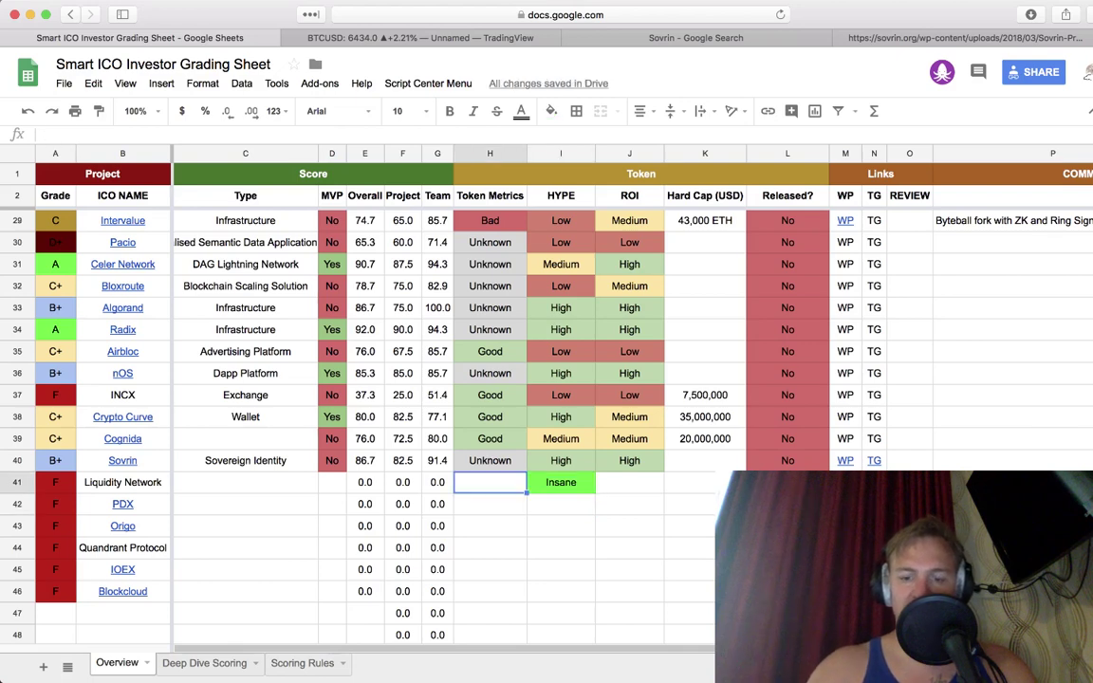
{"action": "type", "text": "Bad"}
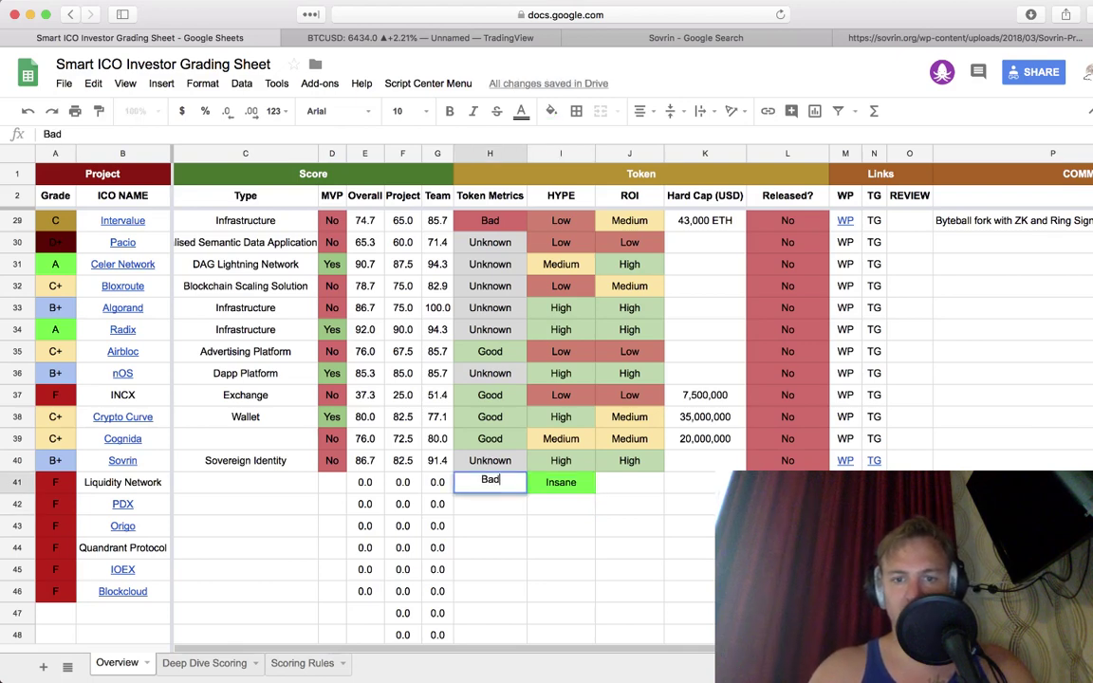
{"action": "key", "text": "Tab"}
{"action": "key", "text": "Tab"}
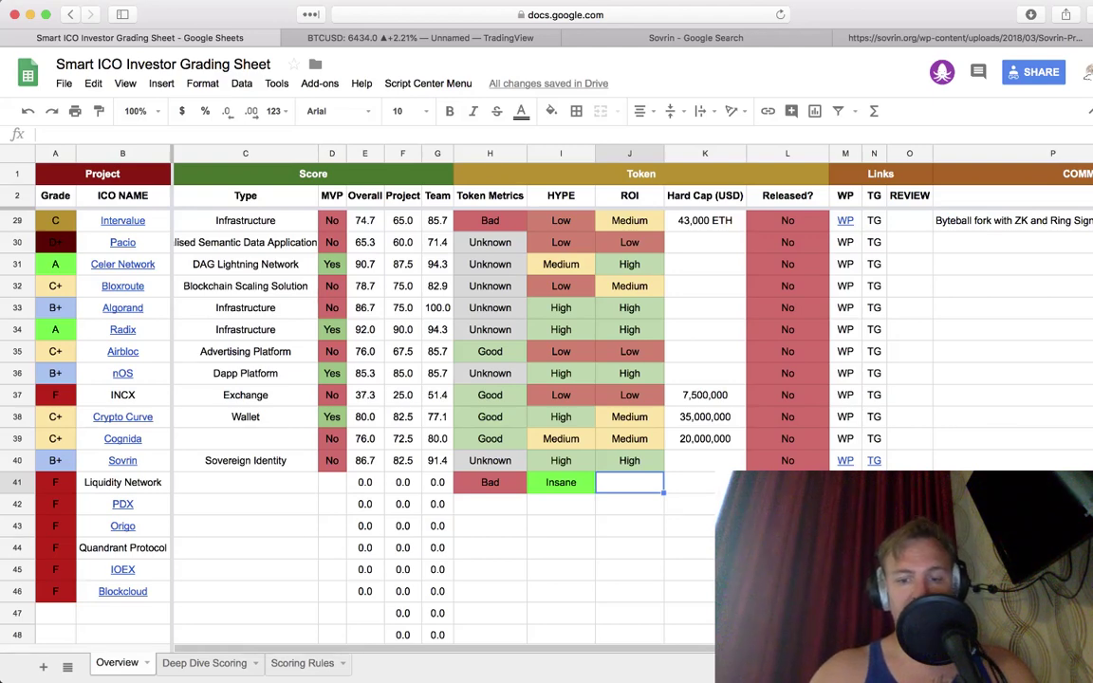
{"action": "type", "text": "Medium"}
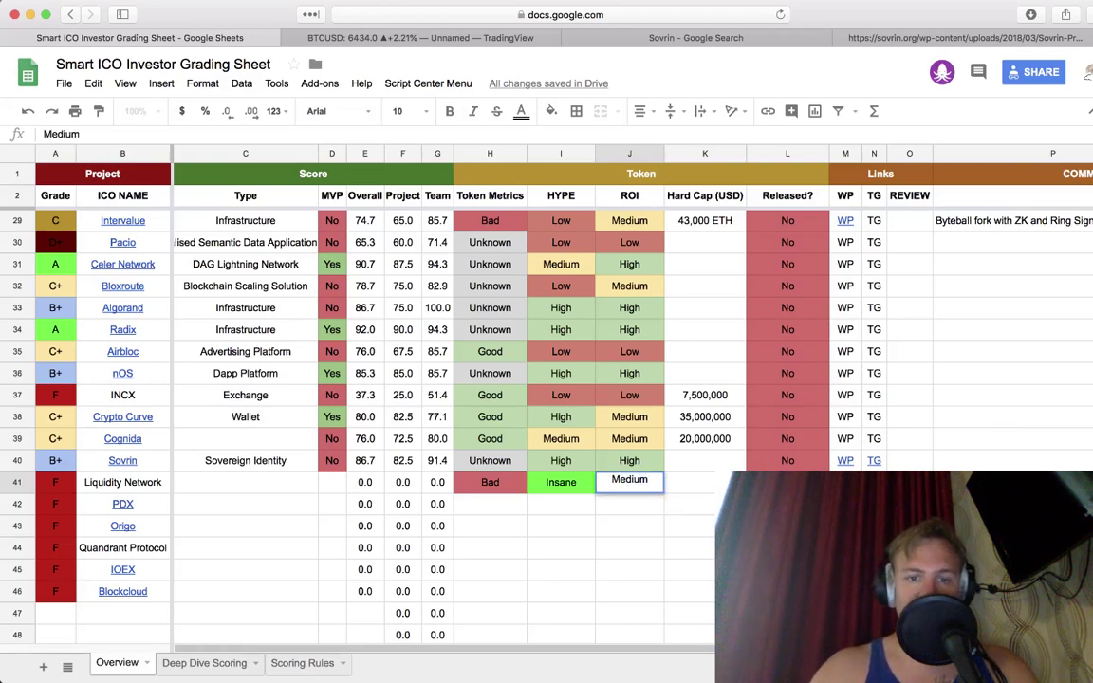
{"action": "key", "text": "Left"}
{"action": "key", "text": "Left"}
{"action": "key", "text": "Left"}
{"action": "key", "text": "Left"}
{"action": "key", "text": "Left"}
{"action": "key", "text": "Left"}
{"action": "key", "text": "Left"}
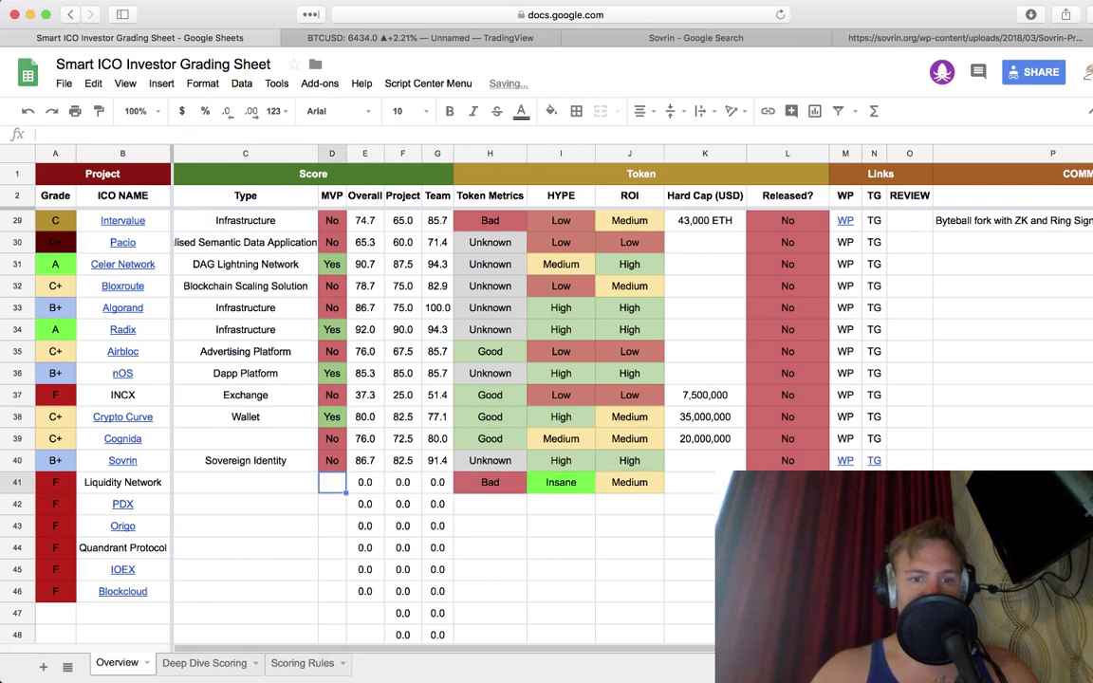
{"action": "key", "text": "Left"}
{"action": "key", "text": "Right"}
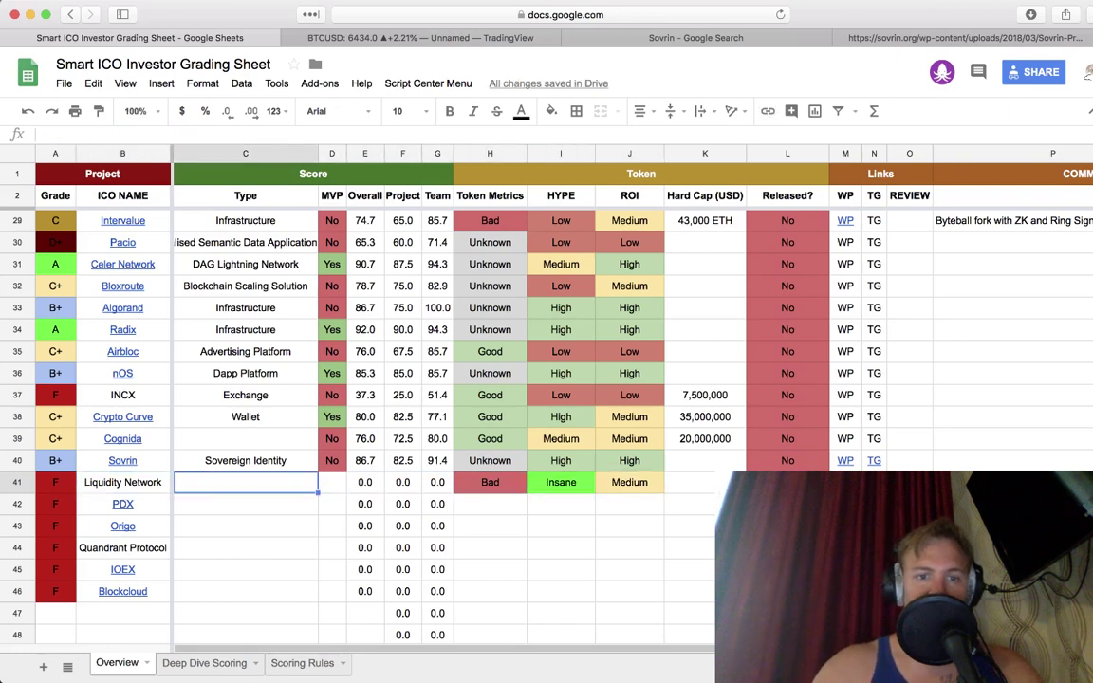
{"action": "left_click", "coordinate": [245, 460]}
{"action": "left_click", "coordinate": [245, 438]}
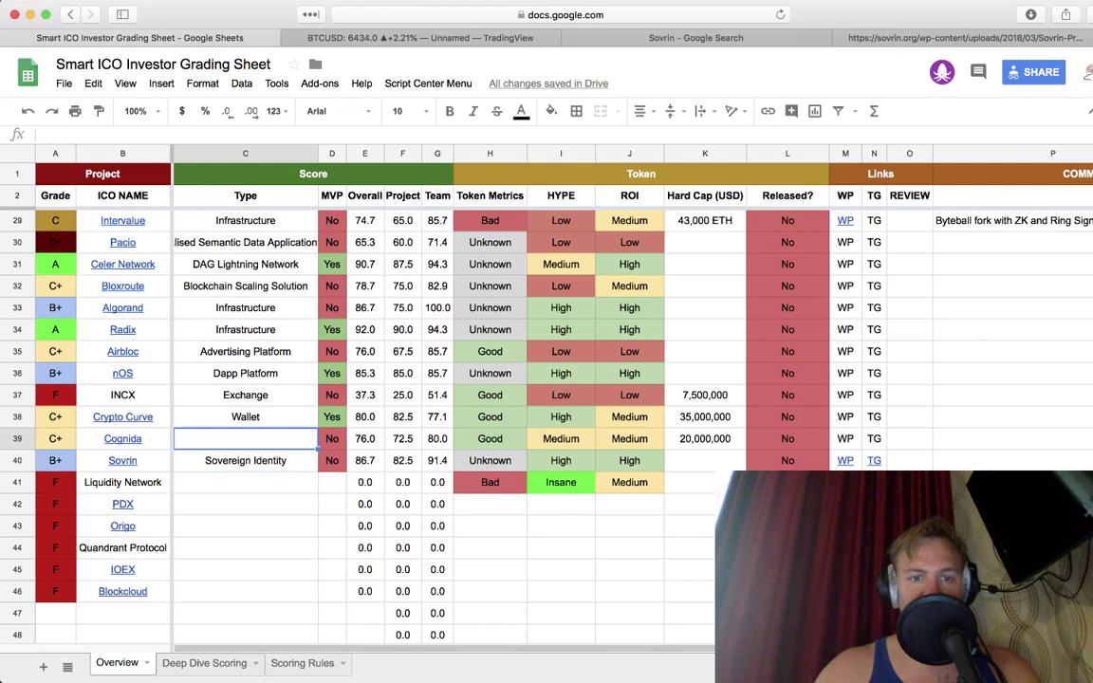
Step: Open Cognida's linked site windmillenterprise.com from cell B39 in a new tab
{"action": "left_click", "coordinate": [125, 437]}
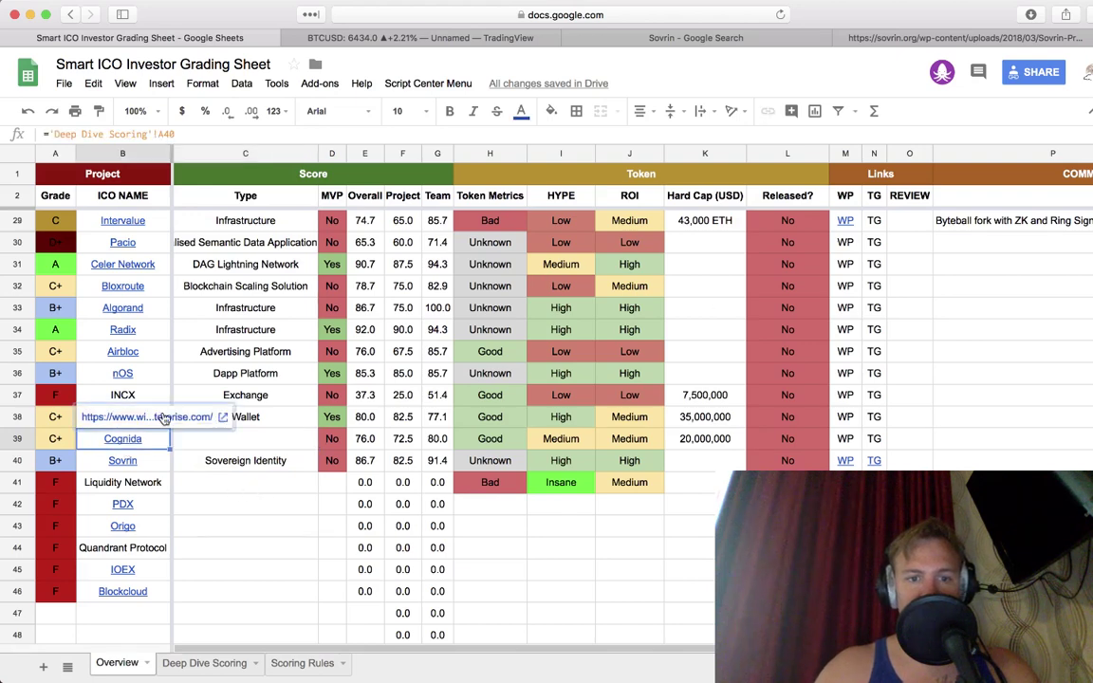
{"action": "left_click", "coordinate": [163, 419]}
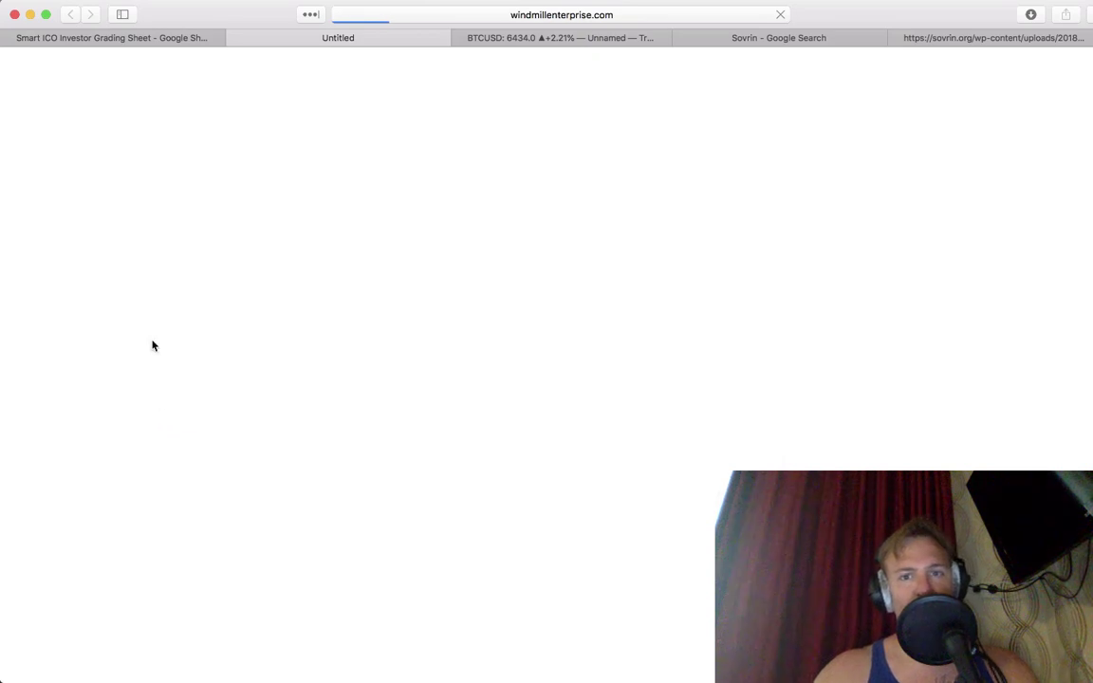
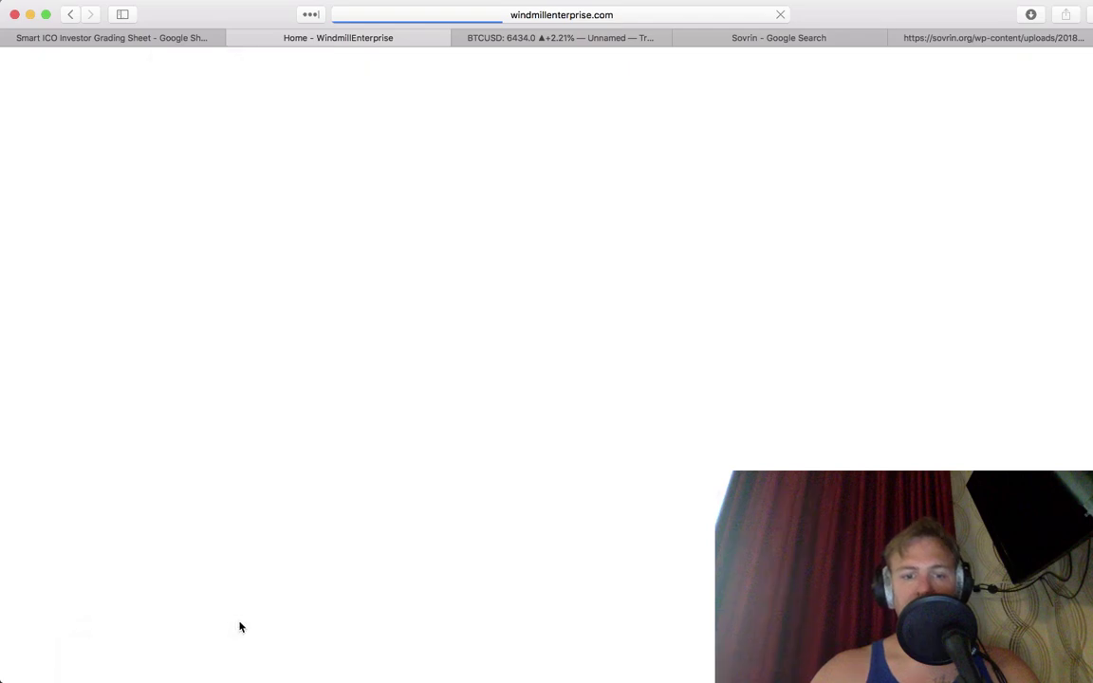
Step: Forward the livestream post from Smart ICO Investor Announcements to the Smart ICO Investors group
{"action": "key", "text": "ctrl+Right"}
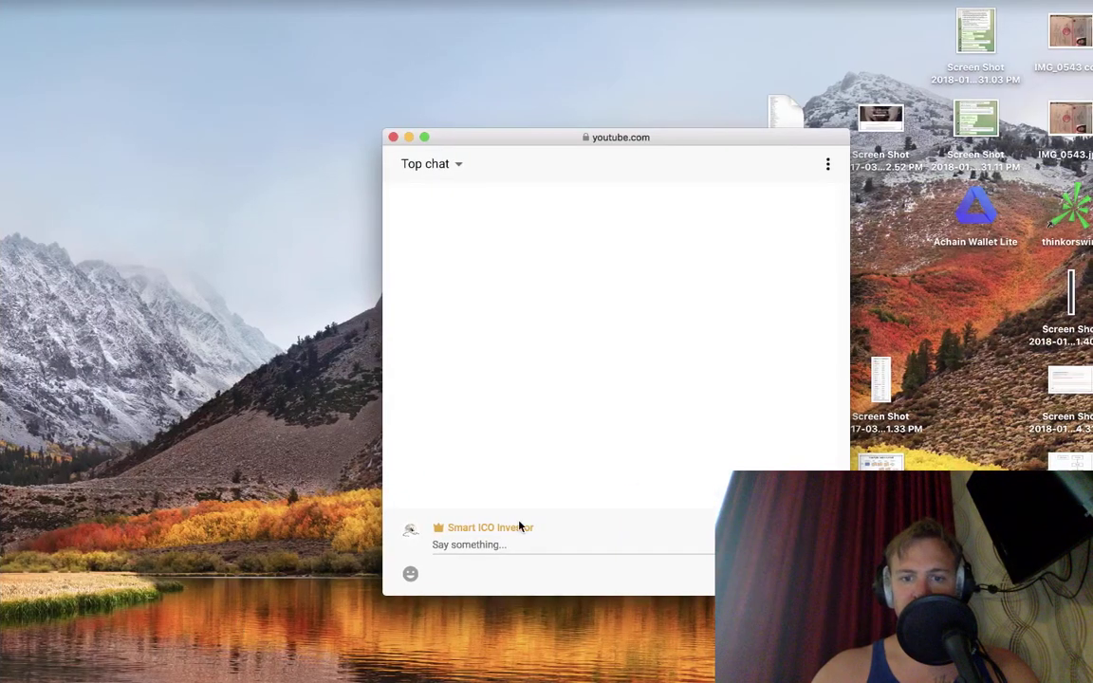
{"action": "key", "text": "ctrl+Left"}
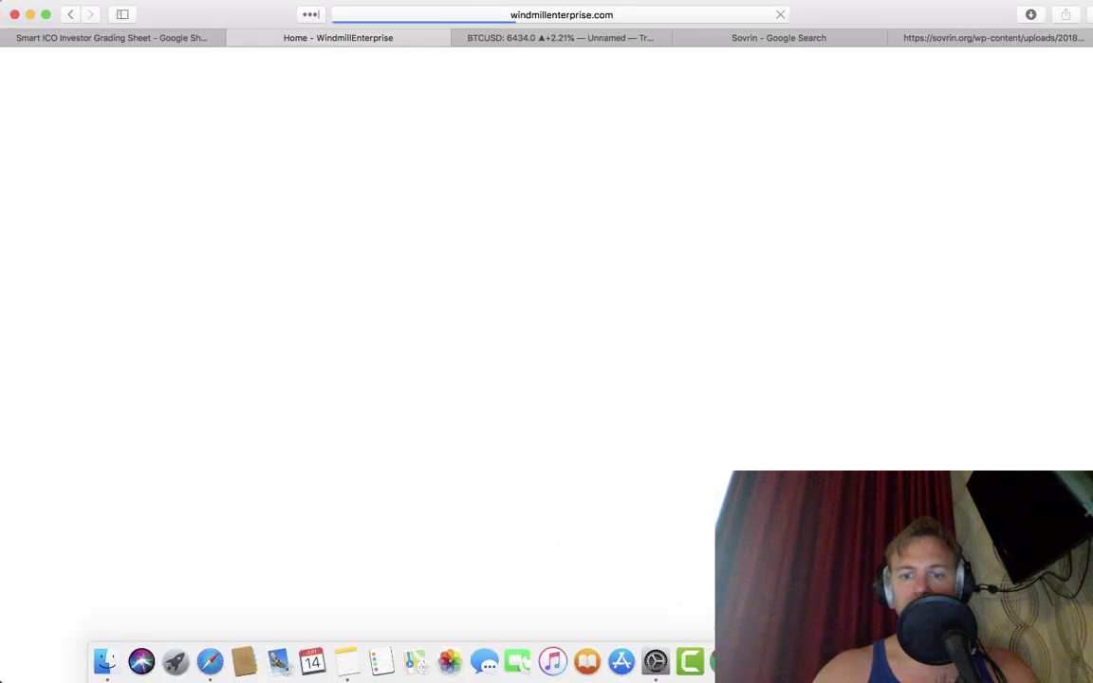
{"action": "key", "text": "super+Tab"}
{"action": "left_click", "coordinate": [202, 180]}
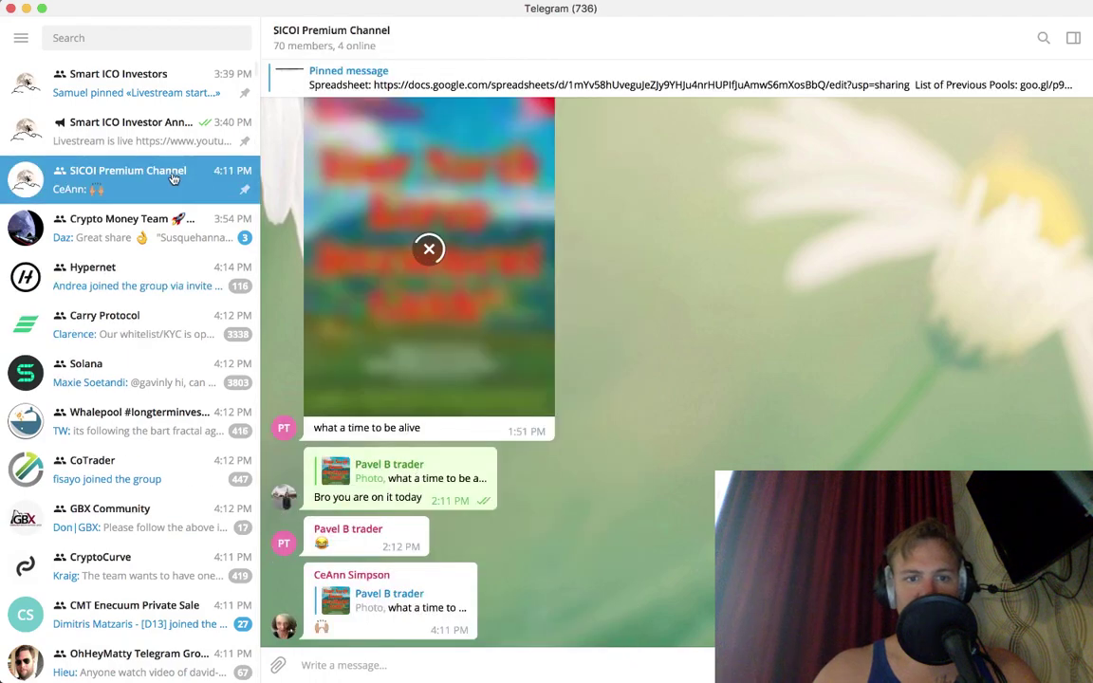
{"action": "left_click", "coordinate": [152, 129]}
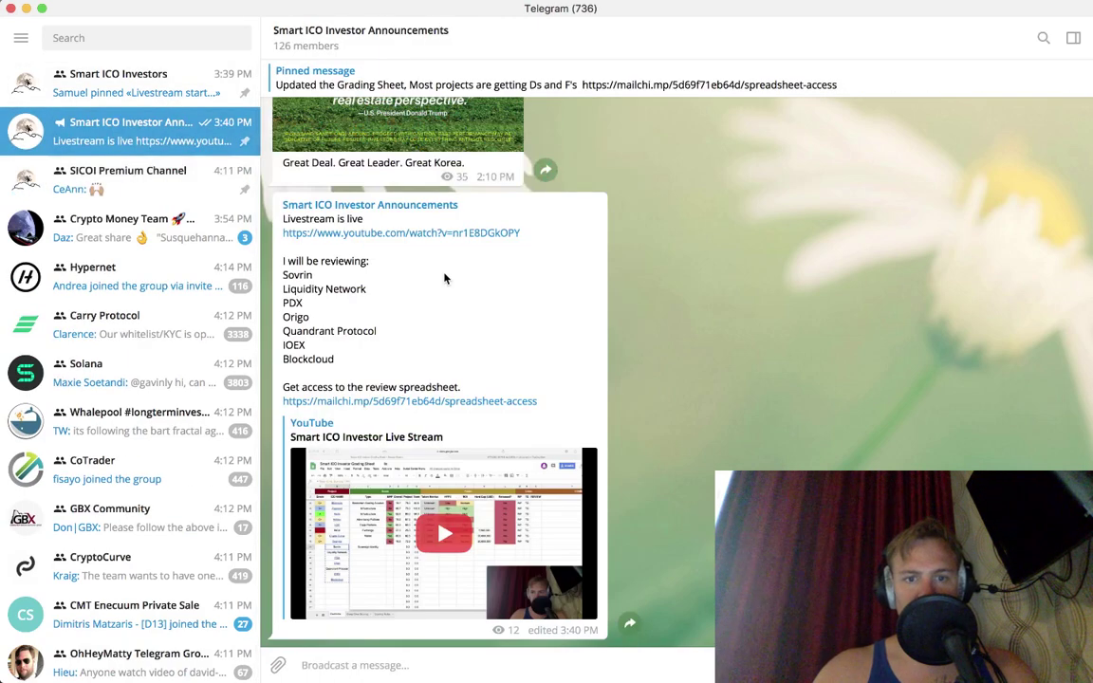
{"action": "right_click", "coordinate": [446, 276]}
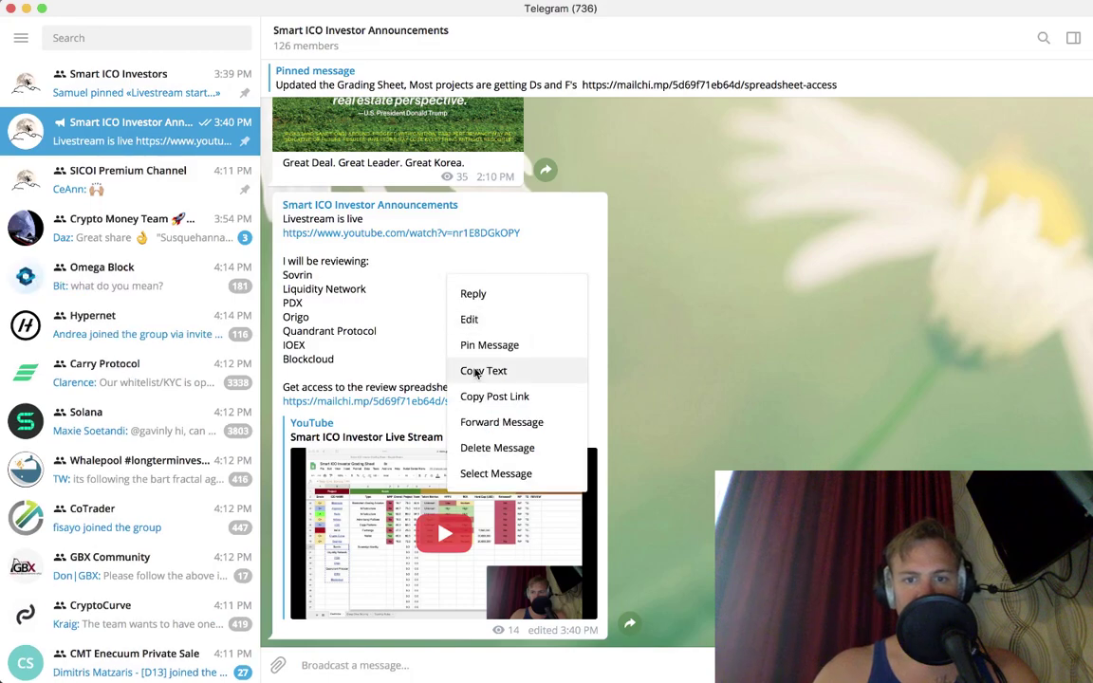
{"action": "left_click", "coordinate": [503, 422]}
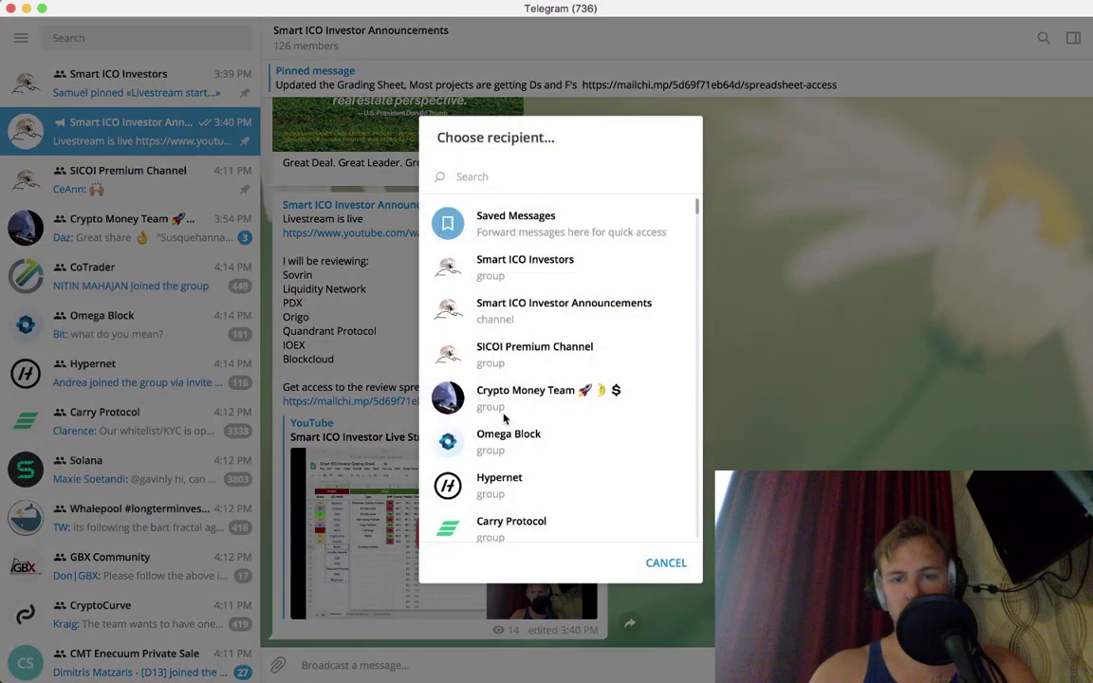
{"action": "left_click", "coordinate": [521, 282]}
{"action": "key", "text": "Return"}
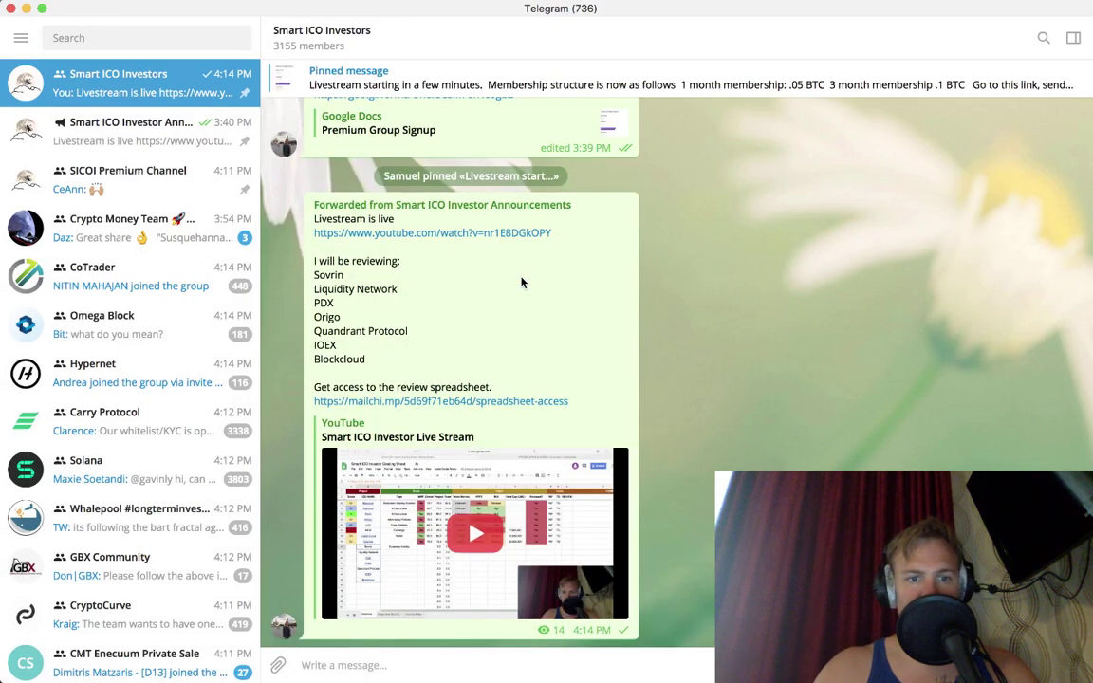
{"action": "key", "text": "super+Tab"}
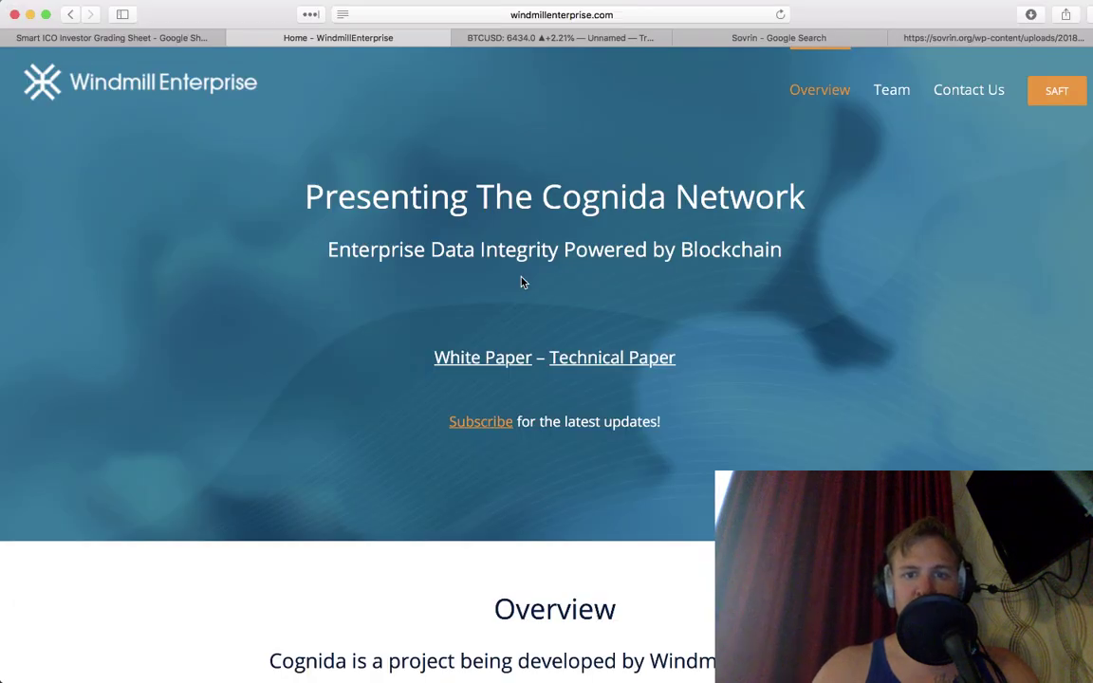
Step: Enter 'Enterprise Data Integrity' as Cognida's Type in cell C39 of the grading sheet
{"action": "left_click", "coordinate": [131, 39]}
{"action": "key", "text": "Right"}
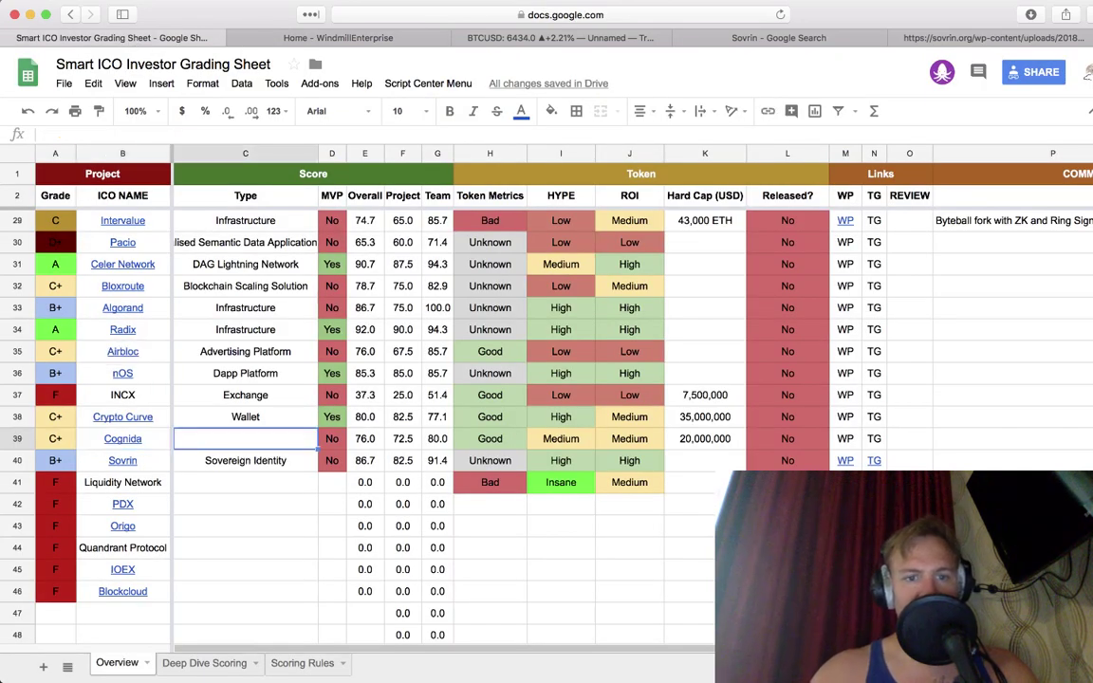
{"action": "type", "text": "Enterpris"}
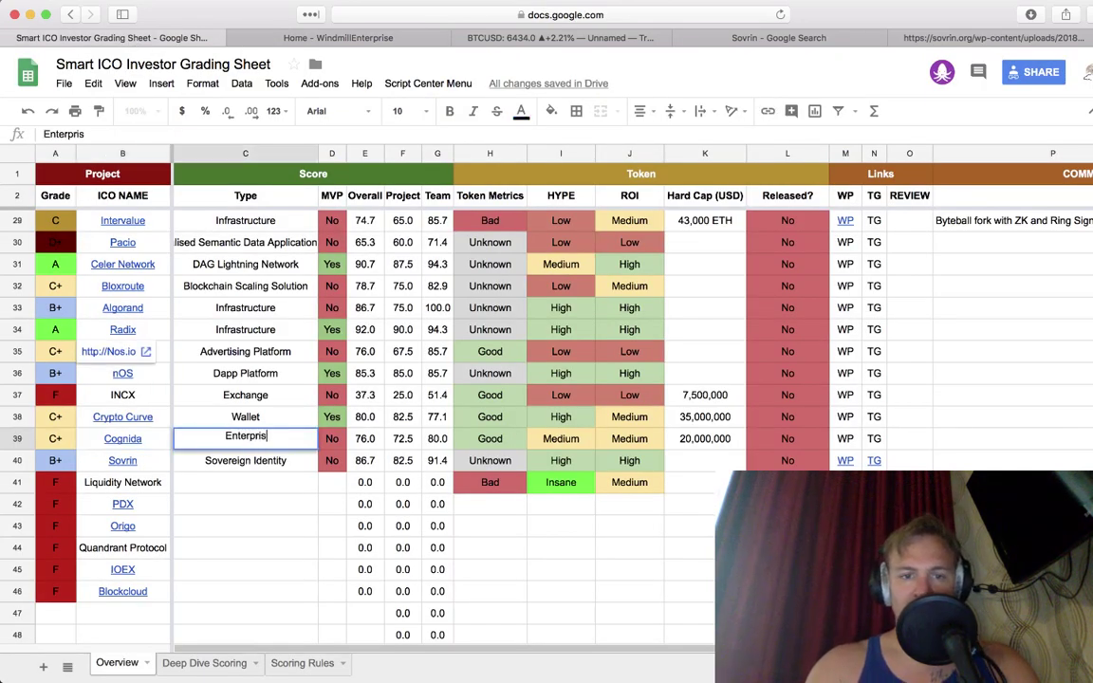
{"action": "type", "text": "e Data Integrity"}
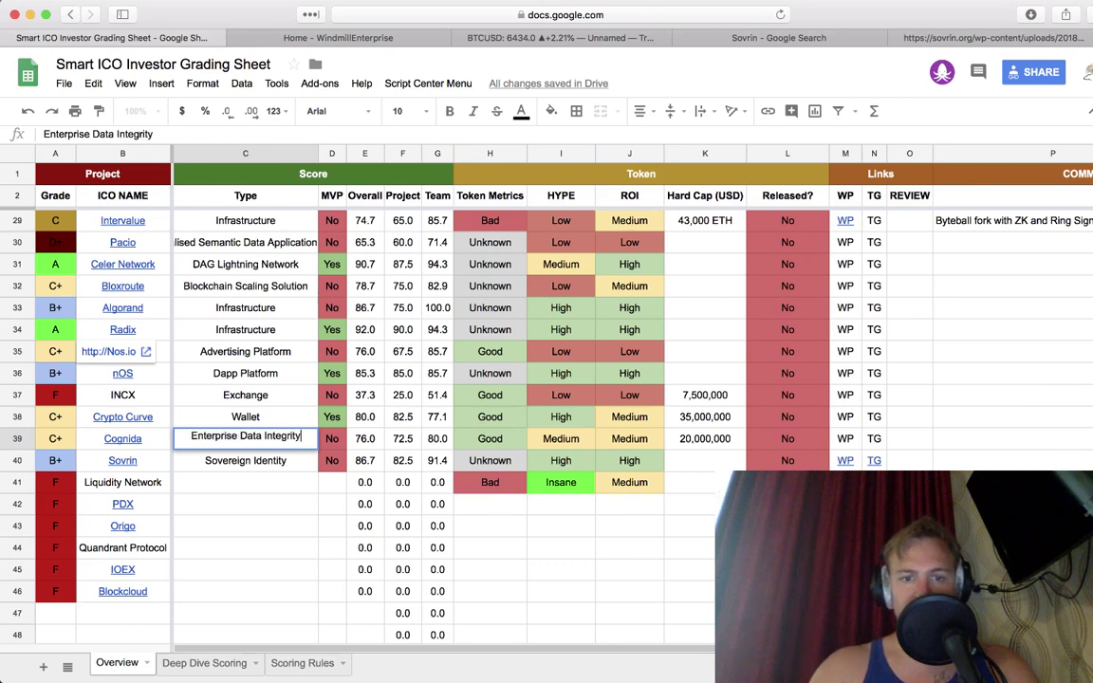
{"action": "key", "text": "Return"}
{"action": "key", "text": "Return"}
{"action": "key", "text": "Return"}
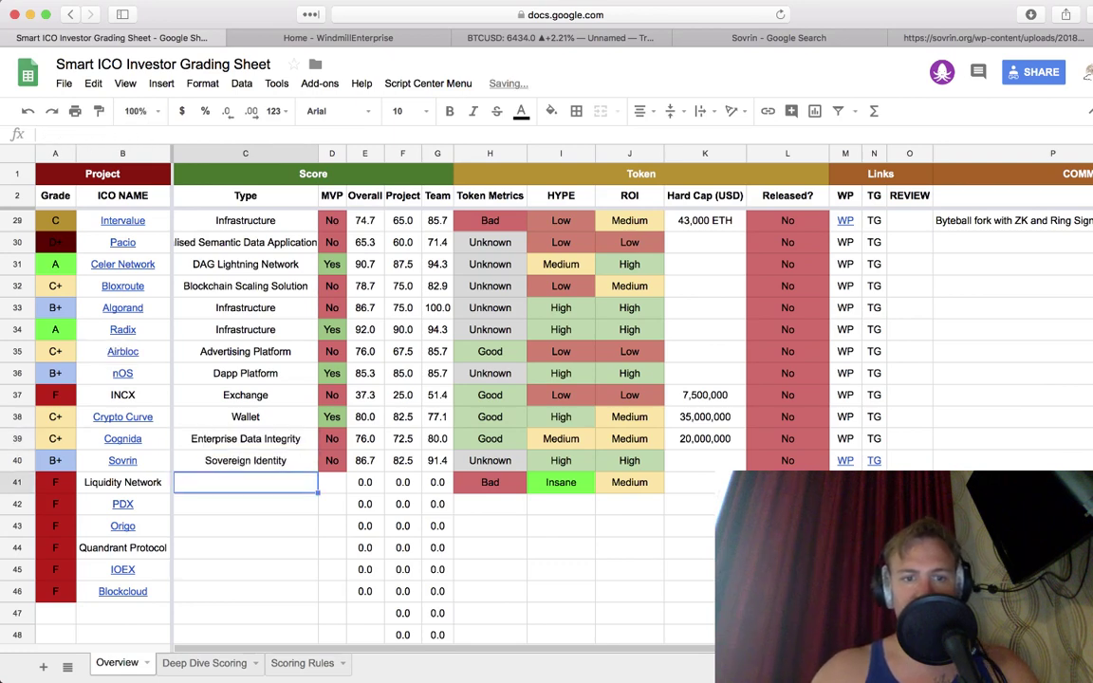
{"action": "key", "text": "Left"}
{"action": "key", "text": "Left"}
{"action": "key", "text": "Right"}
{"action": "key", "text": "Right"}
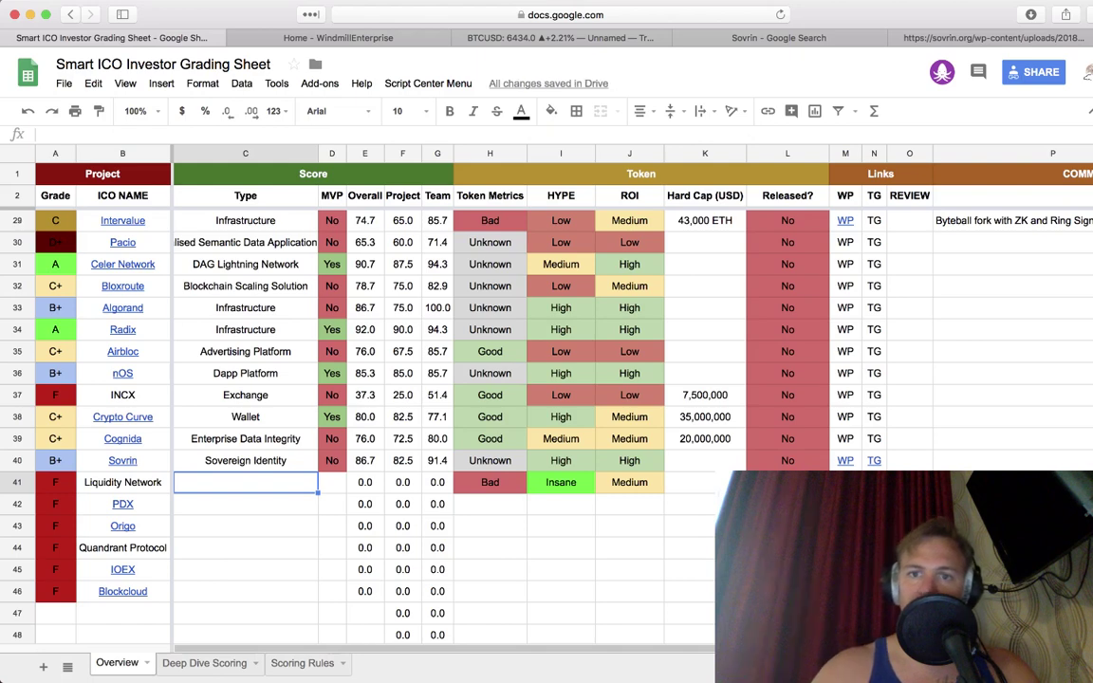
{"action": "left_click", "coordinate": [966, 35]}
Step: Search 'liqudity network', open the Liquidity.Network site, and accept its cookie notice
{"action": "left_click", "coordinate": [618, 15]}
{"action": "type", "text": "liqudit"}
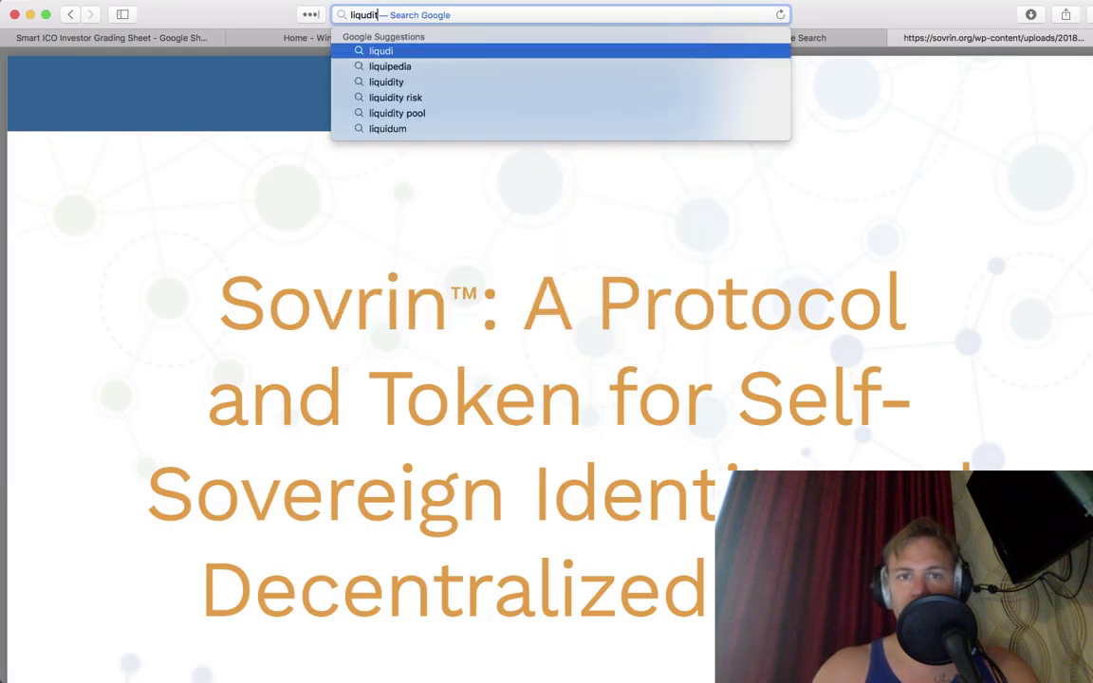
{"action": "type", "text": "y network"}
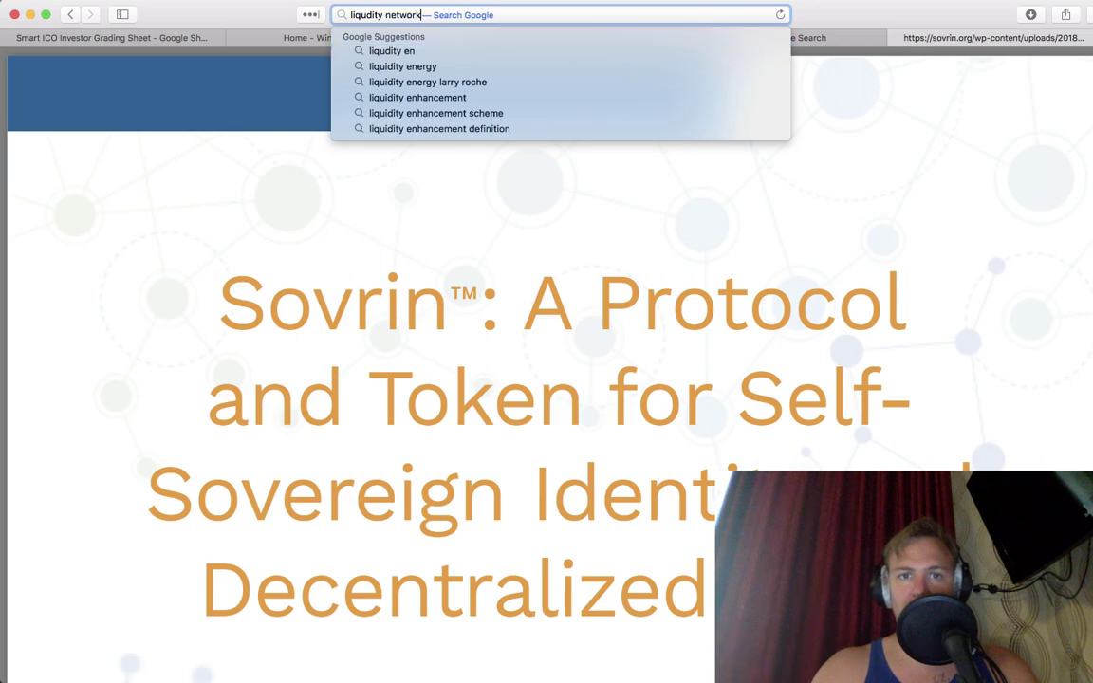
{"action": "key", "text": "Return"}
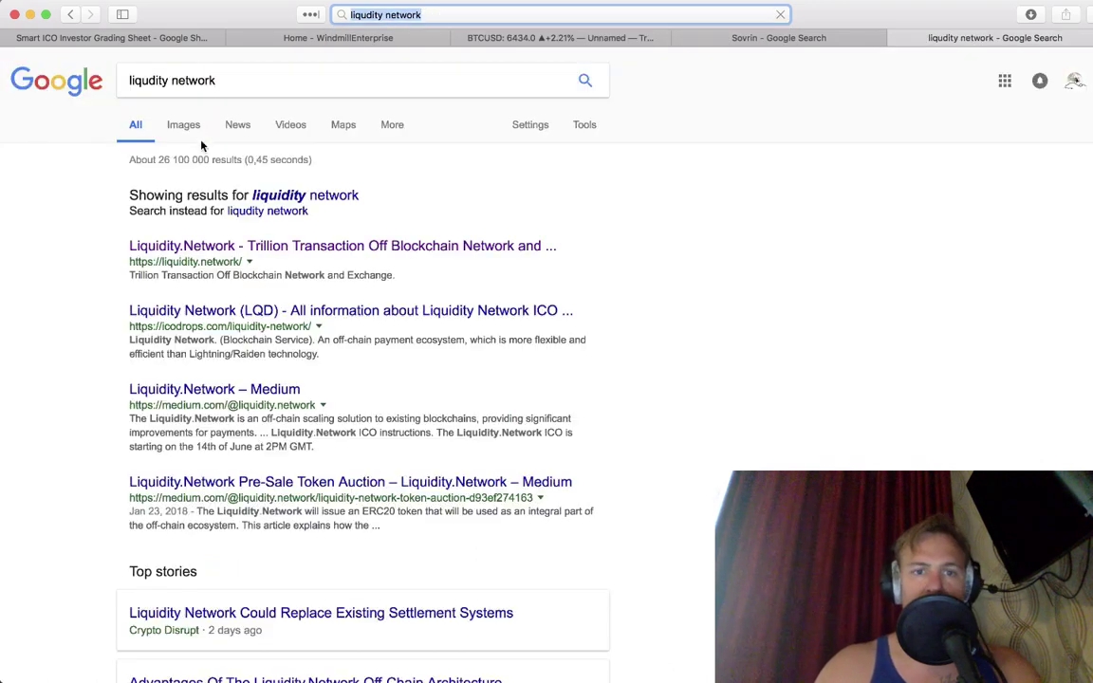
{"action": "left_click", "coordinate": [224, 248]}
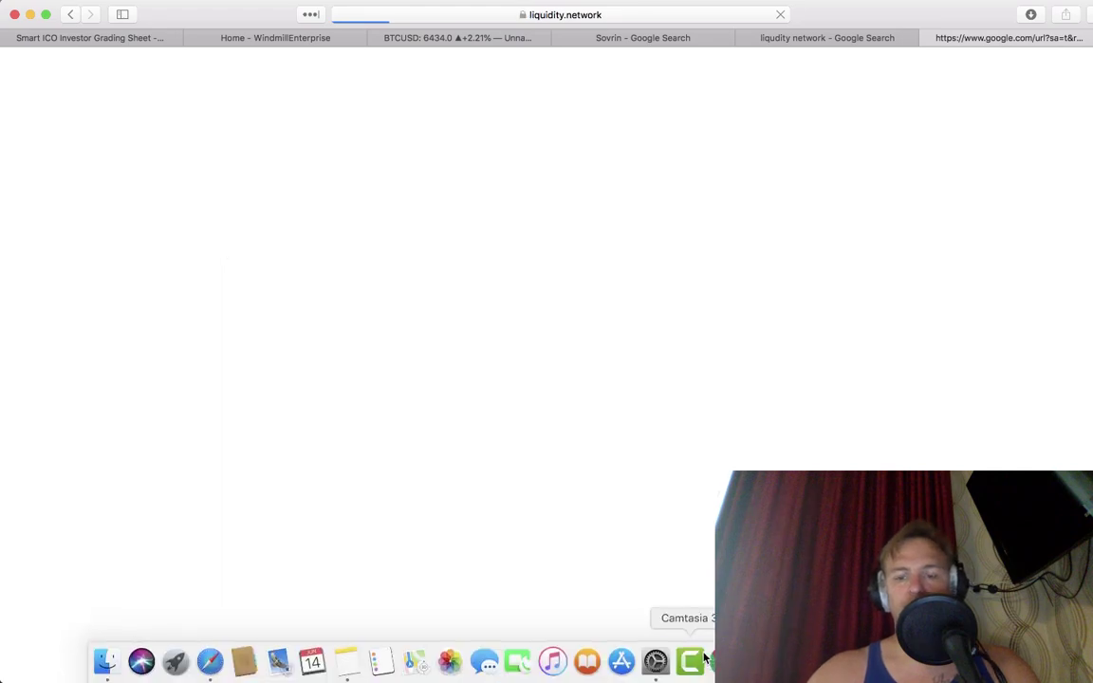
{"action": "key", "text": "super+Tab"}
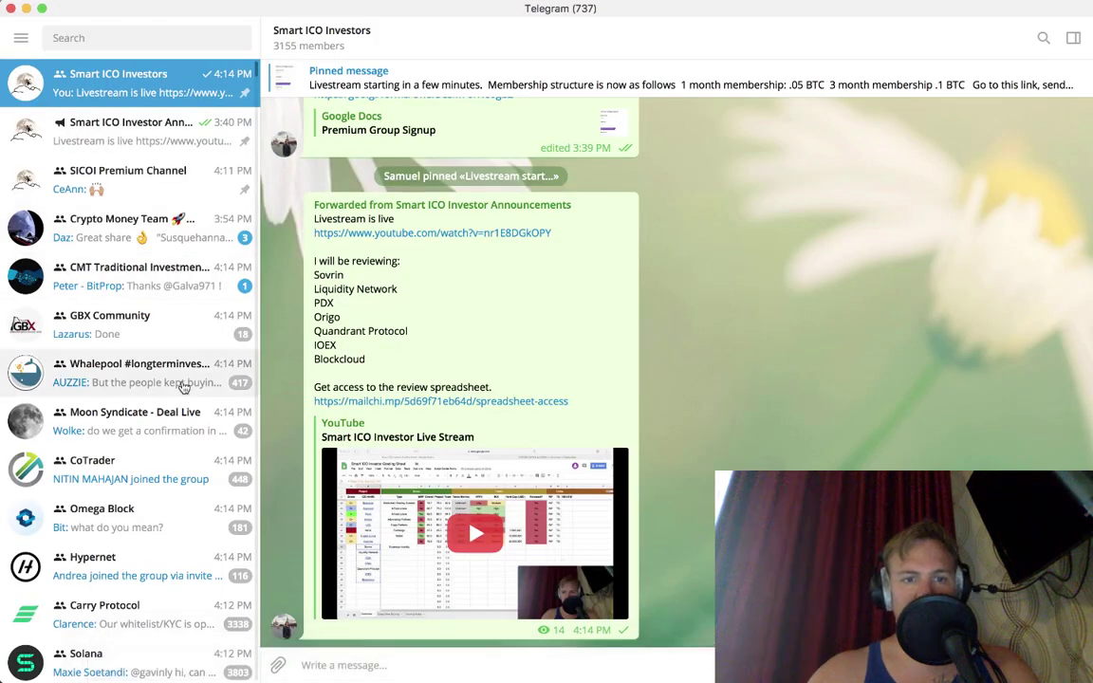
{"action": "scroll", "coordinate": [184, 389], "scroll_direction": "down", "scroll_amount": 5}
{"action": "scroll", "coordinate": [184, 389], "scroll_direction": "down", "scroll_amount": 2}
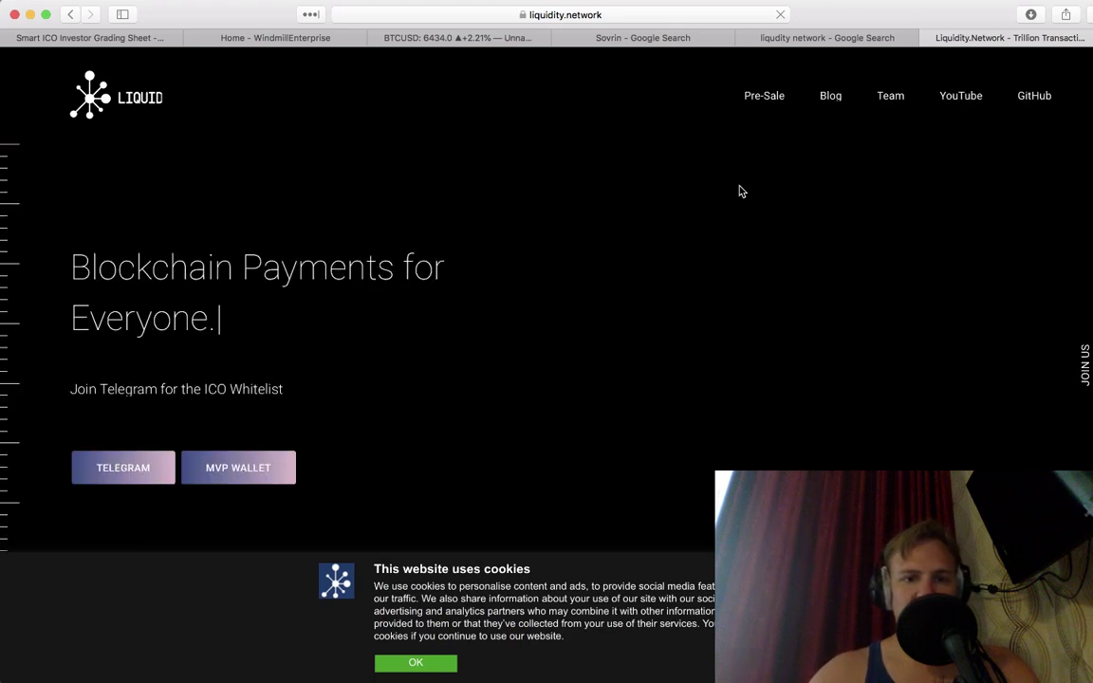
{"action": "left_click", "coordinate": [418, 663]}
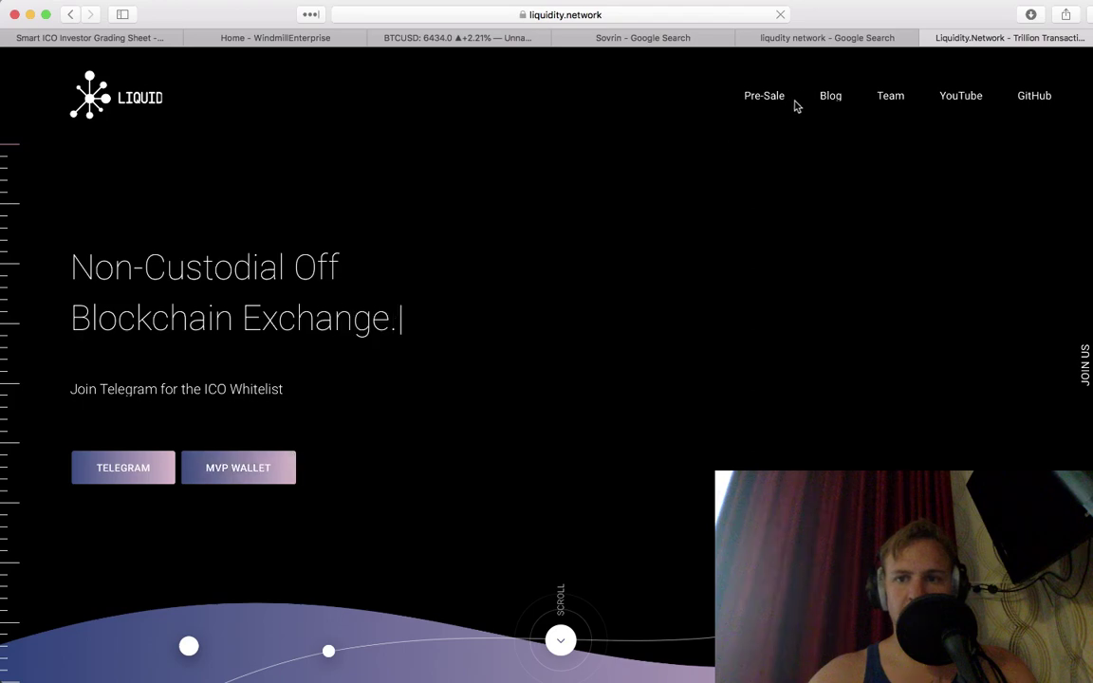
Step: Mark Liquidity Network's MVP as Yes in cell D41
{"action": "left_click", "coordinate": [162, 39]}
{"action": "key", "text": "Right"}
{"action": "type", "text": "Yes"}
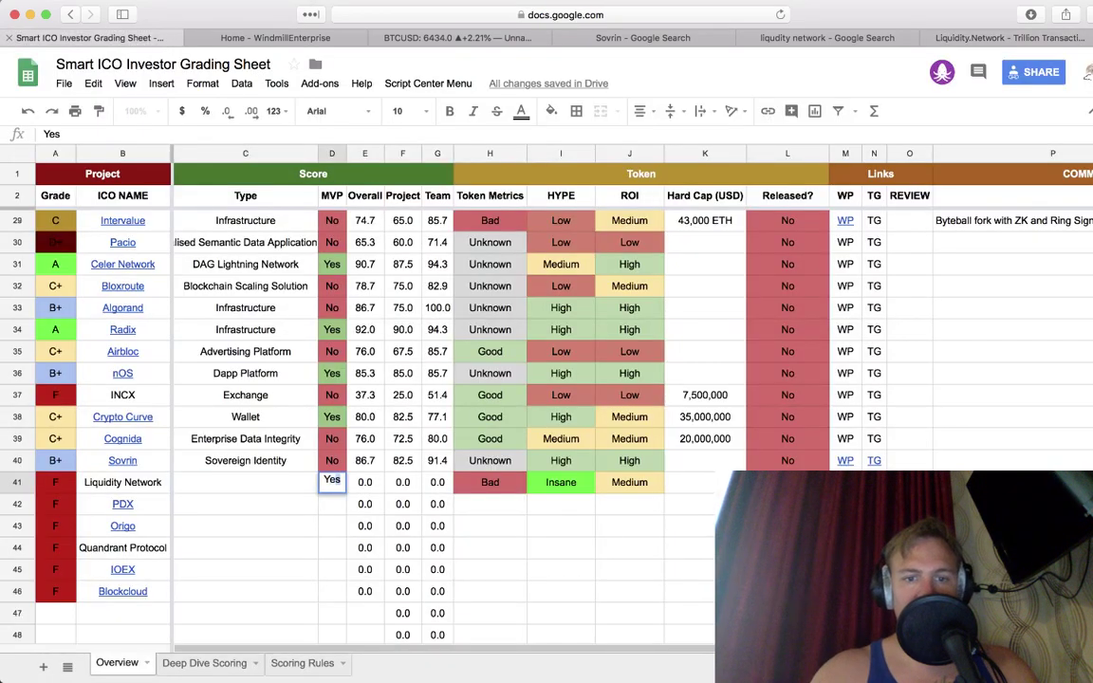
{"action": "key", "text": "Left"}
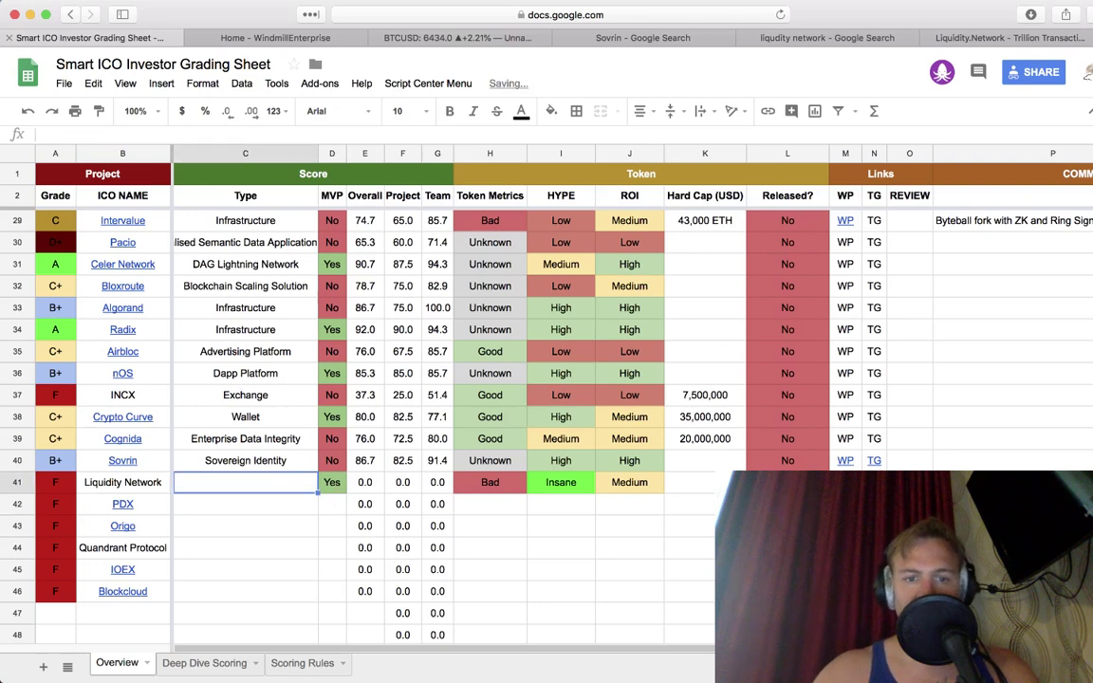
Step: Open Liquidity Network's GitHub page from its website and look through it
{"action": "left_click", "coordinate": [972, 38]}
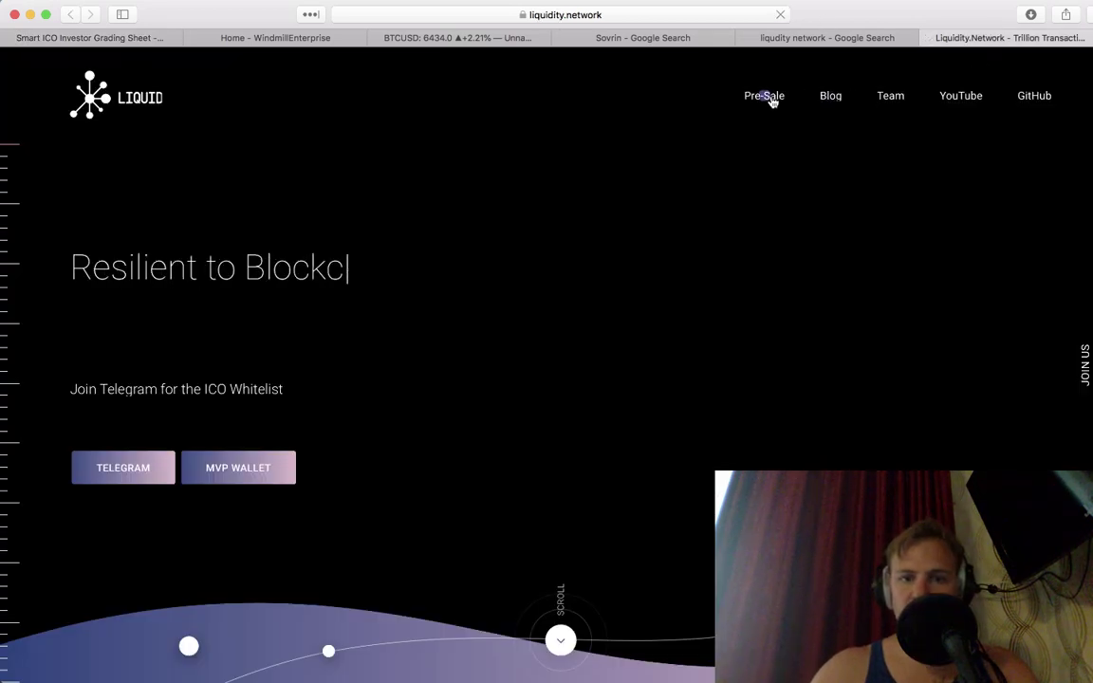
{"action": "left_click", "coordinate": [1021, 100]}
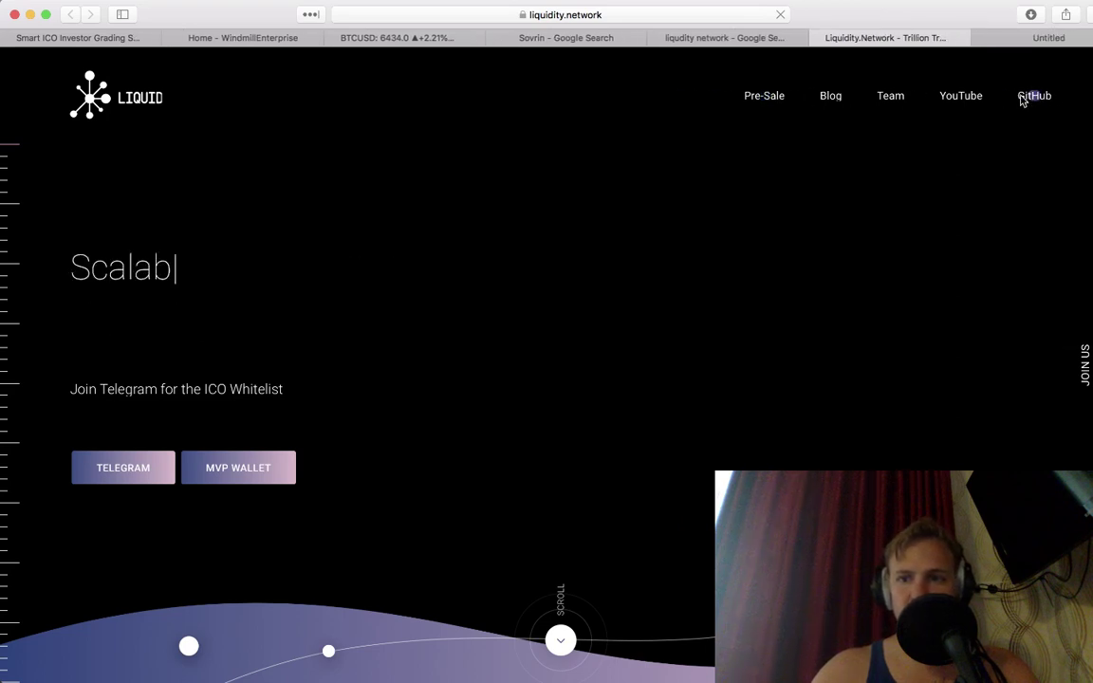
{"action": "scroll", "coordinate": [672, 427], "scroll_direction": "down", "scroll_amount": 3}
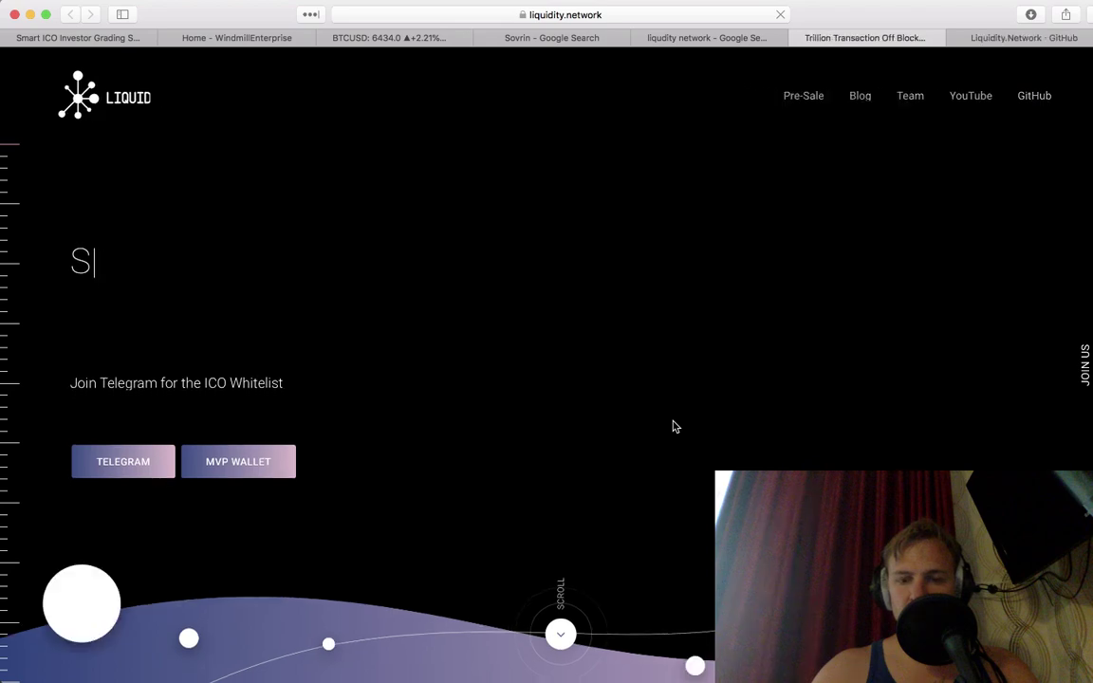
{"action": "scroll", "coordinate": [656, 486], "scroll_direction": "down", "scroll_amount": 2}
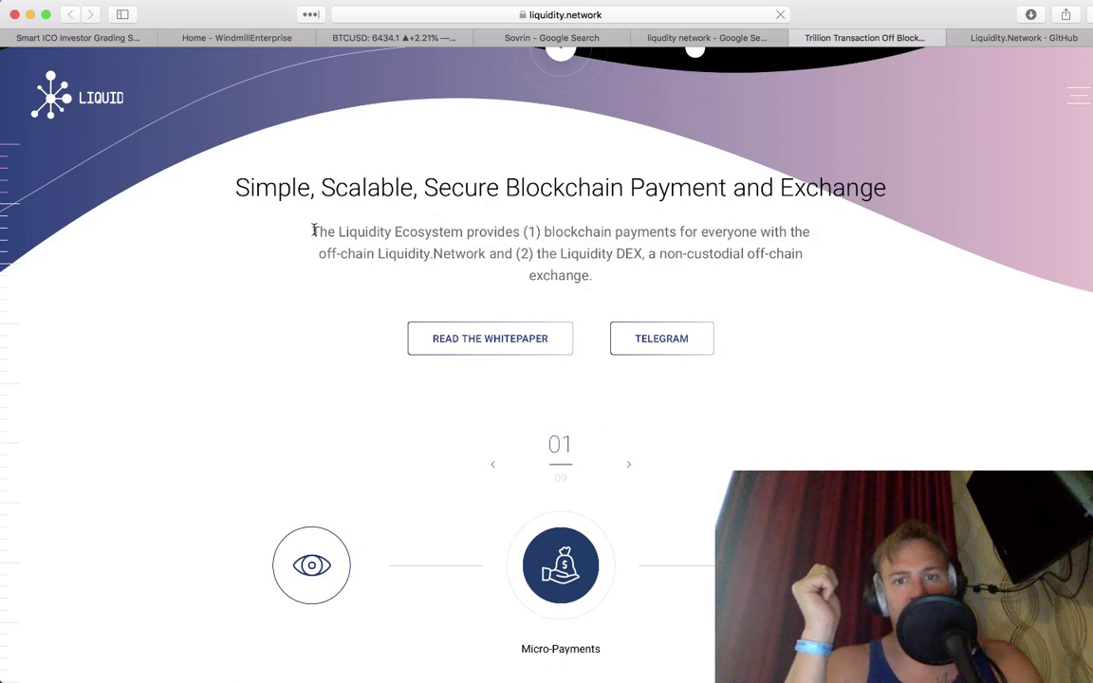
Step: Close the Windmill Enterprise page and enter 'Off-Chain Settlement Network' as Liquidity Network's Type
{"action": "left_click", "coordinate": [200, 39]}
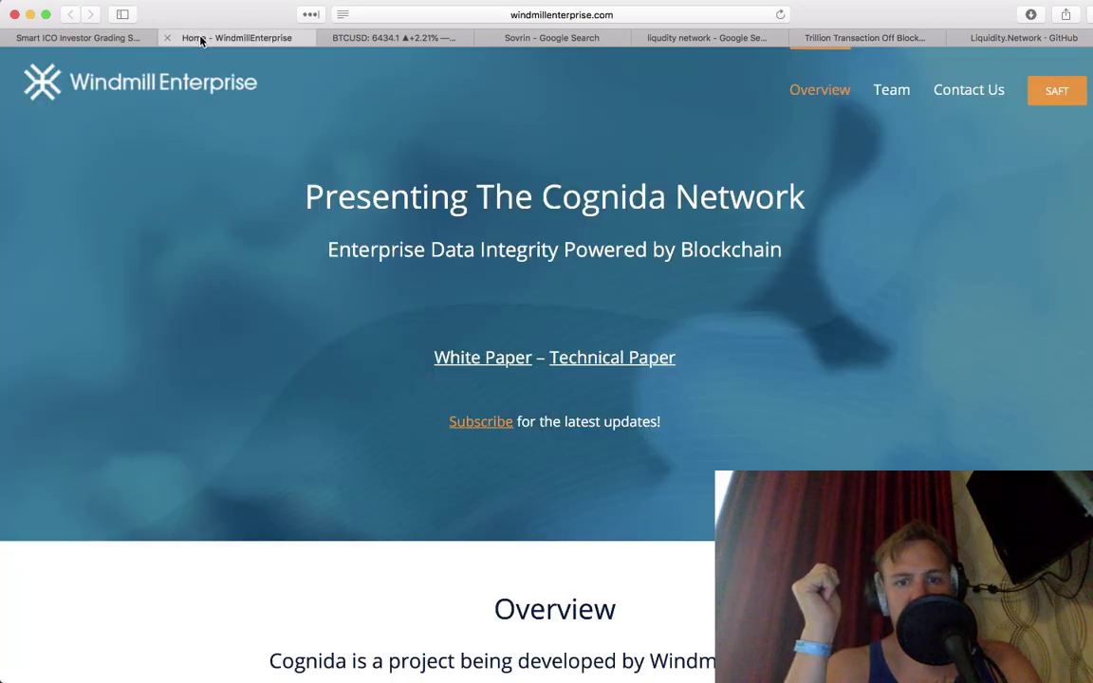
{"action": "left_click", "coordinate": [165, 39]}
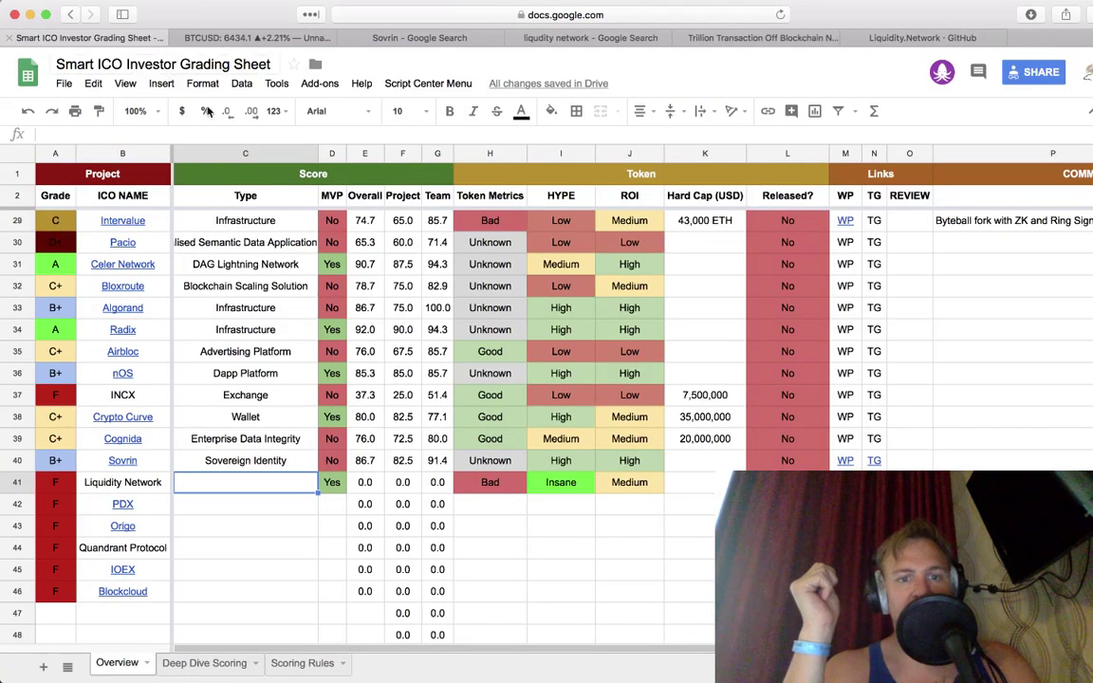
{"action": "type", "text": "Off"}
{"action": "key", "text": "BackSpace"}
{"action": "type", "text": "-Chai"}
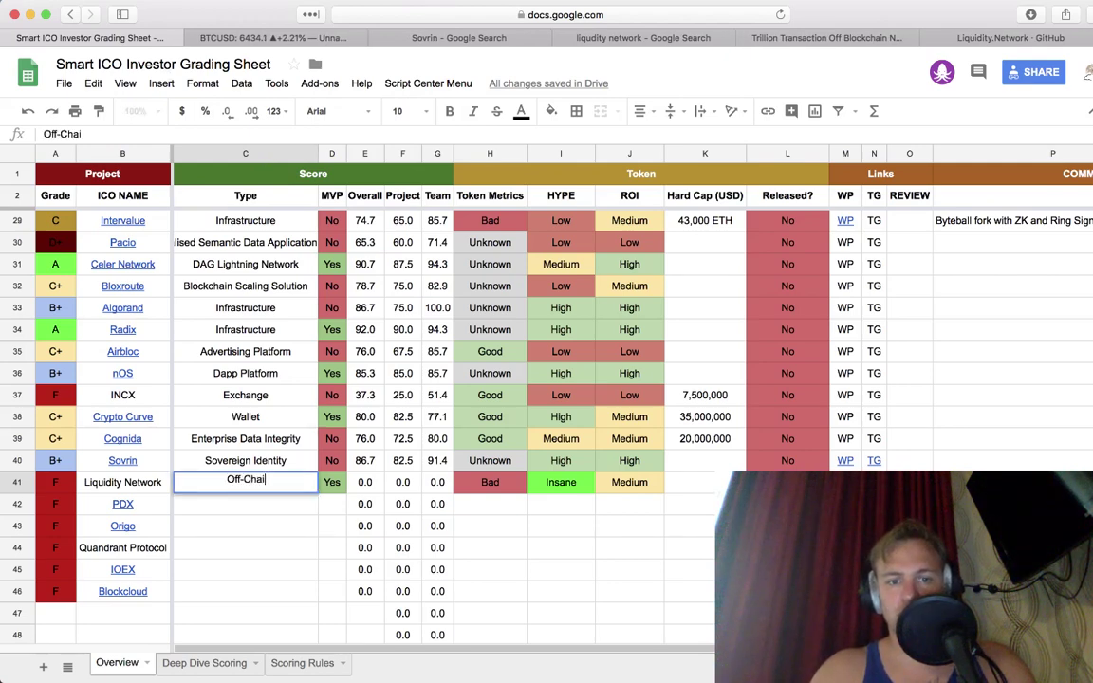
{"action": "type", "text": "n Settlement Network"}
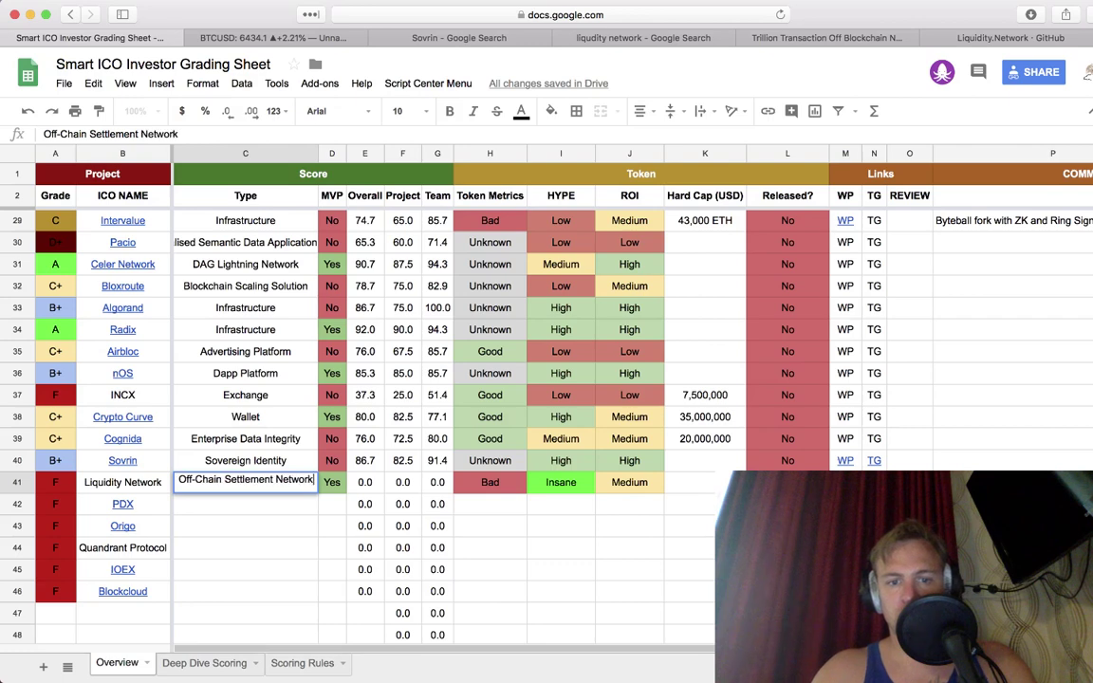
{"action": "key", "text": "Return"}
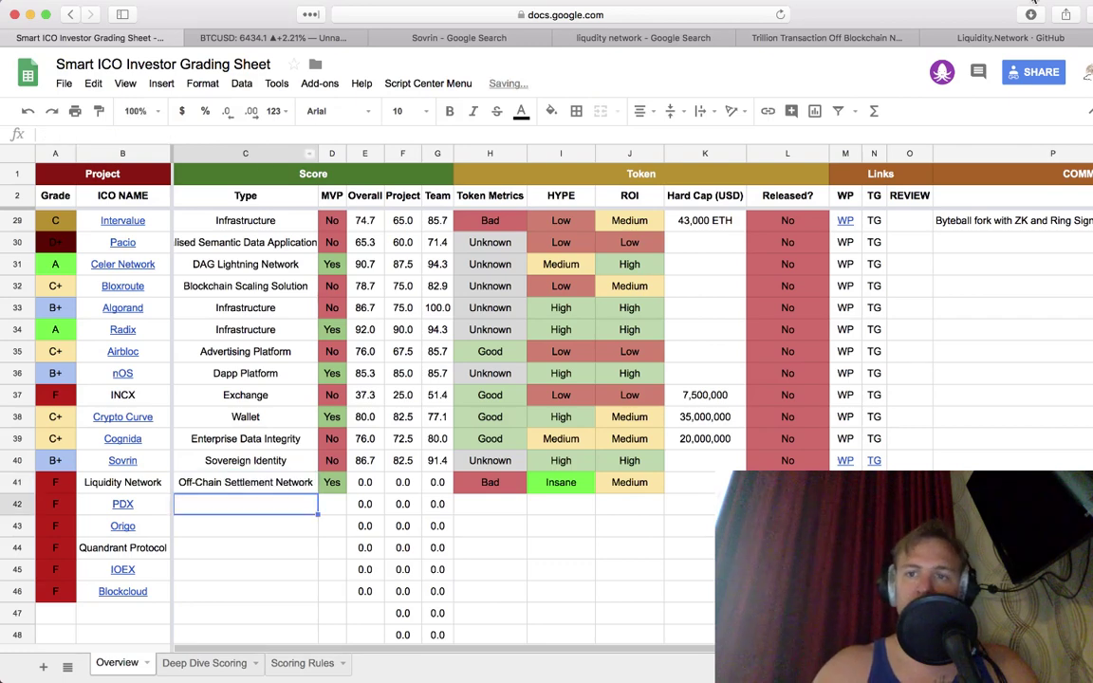
{"action": "left_click", "coordinate": [871, 41]}
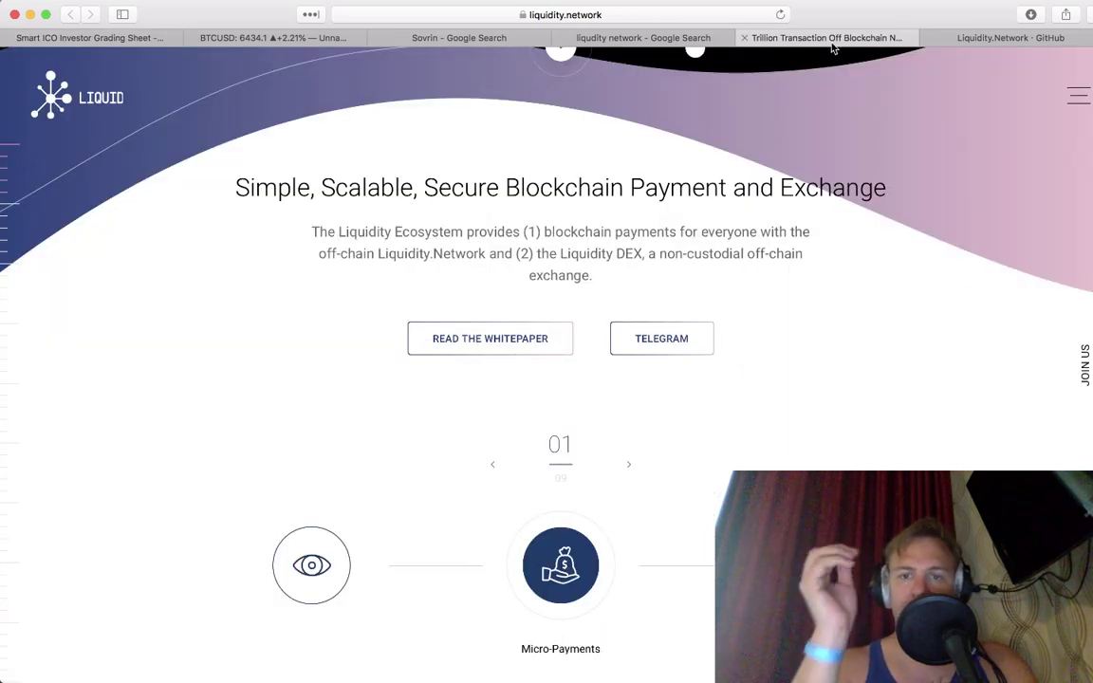
Step: Open the whitepaper in a new tab, then browse the revive repository's files and README.md
{"action": "left_click", "coordinate": [541, 343]}
{"action": "left_click", "coordinate": [963, 40]}
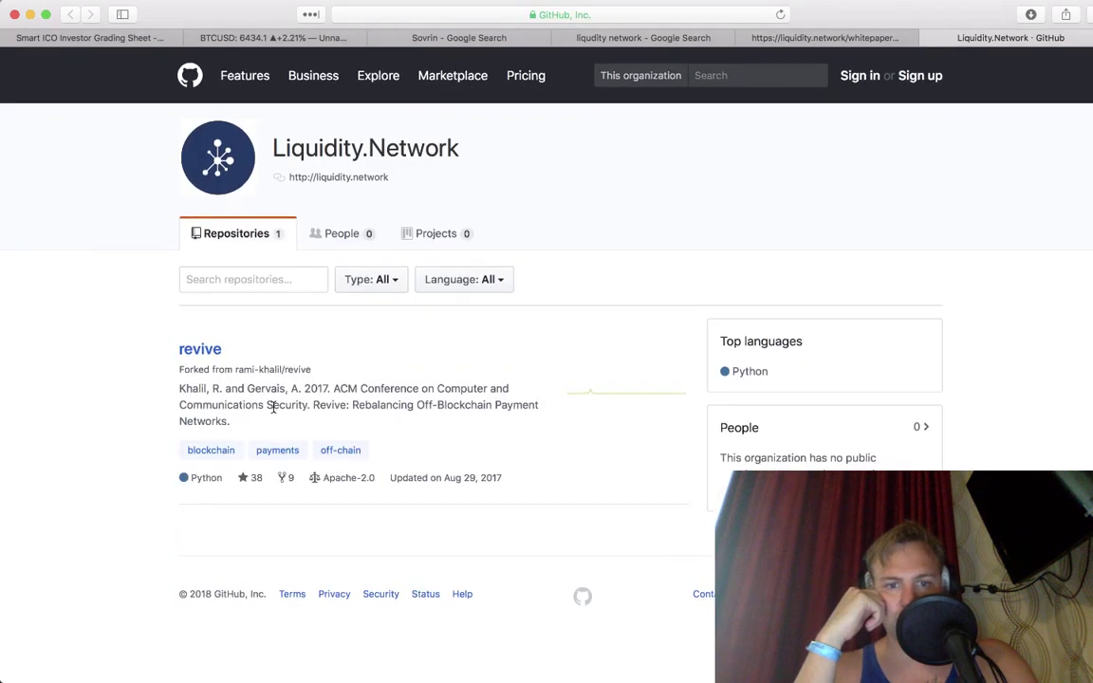
{"action": "left_click", "coordinate": [201, 358]}
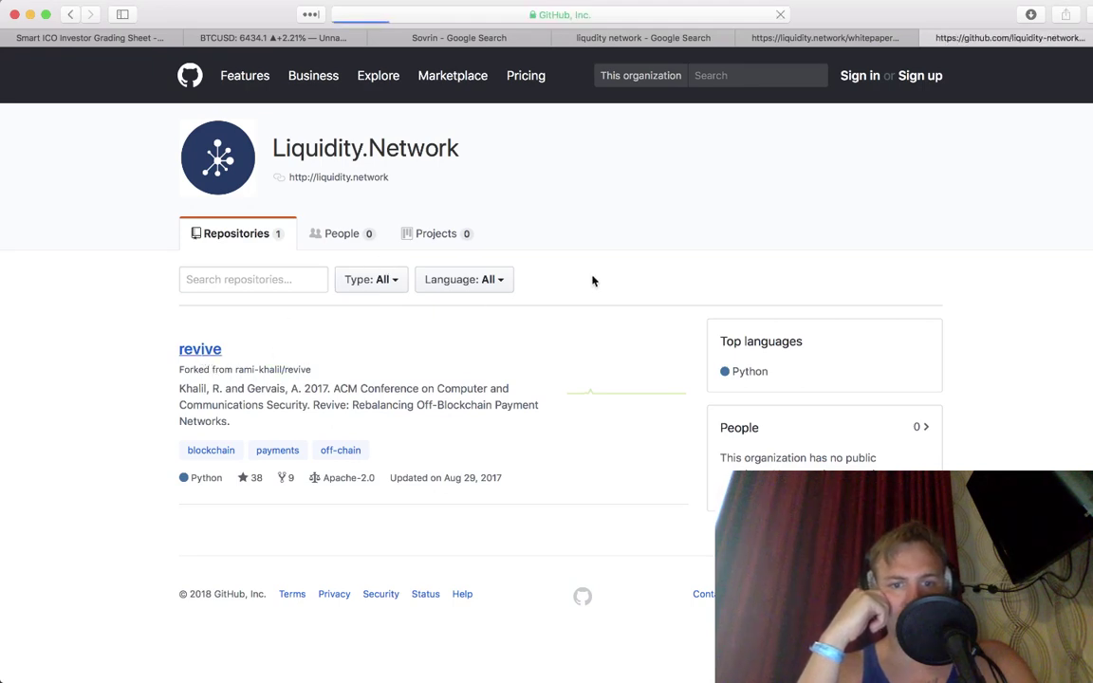
{"action": "scroll", "coordinate": [592, 281], "scroll_direction": "down", "scroll_amount": 1}
{"action": "scroll", "coordinate": [592, 281], "scroll_direction": "down", "scroll_amount": 3}
{"action": "scroll", "coordinate": [614, 282], "scroll_direction": "down", "scroll_amount": 5}
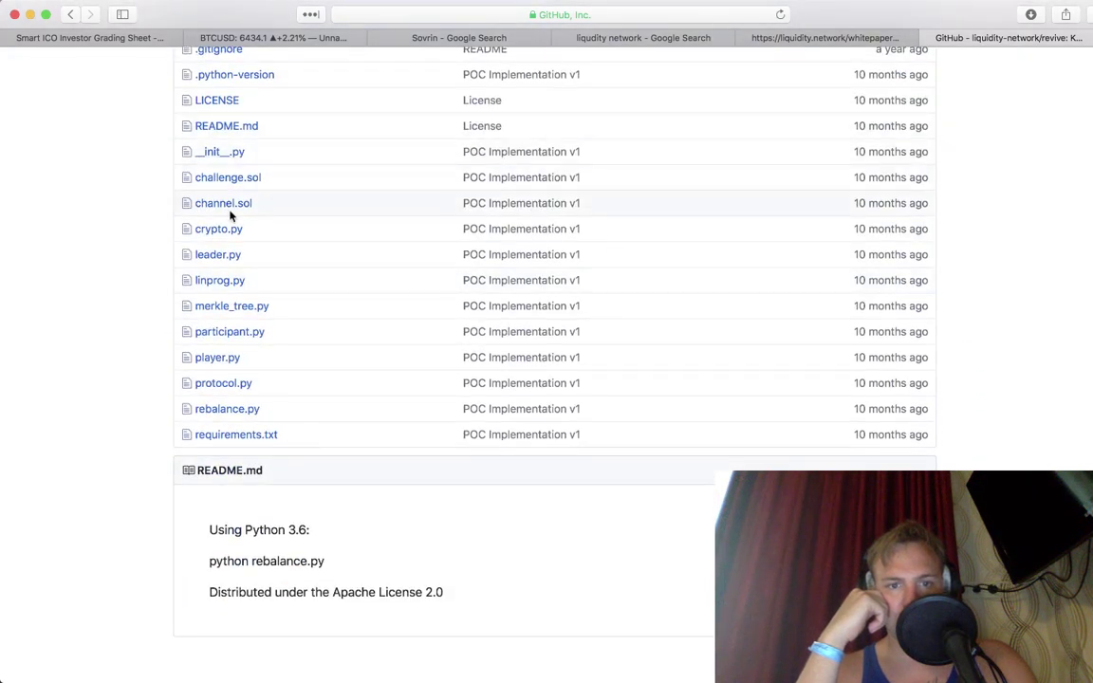
{"action": "scroll", "coordinate": [228, 214], "scroll_direction": "up", "scroll_amount": 1}
{"action": "scroll", "coordinate": [231, 217], "scroll_direction": "down", "scroll_amount": 1}
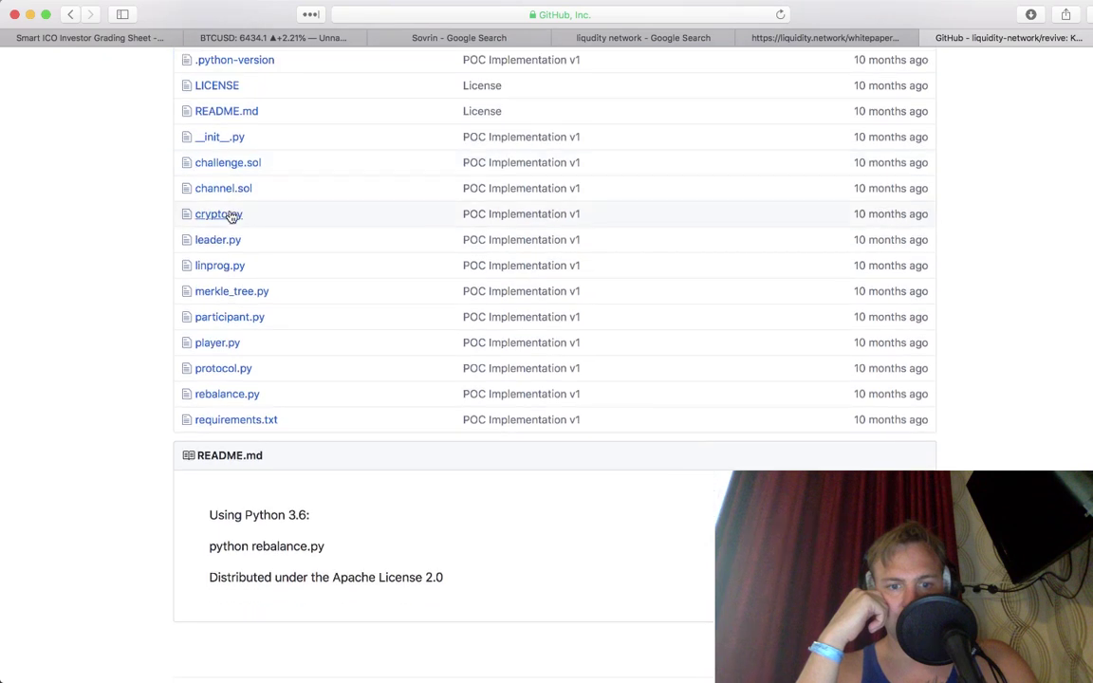
{"action": "scroll", "coordinate": [230, 216], "scroll_direction": "up", "scroll_amount": 3}
{"action": "left_click", "coordinate": [227, 257]}
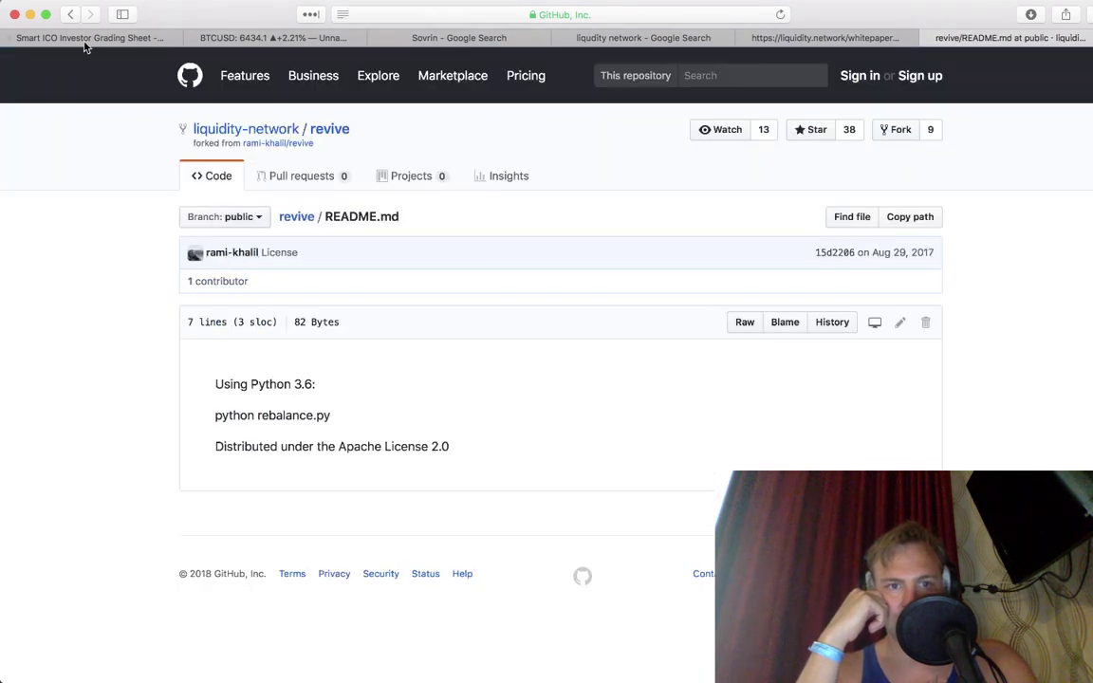
{"action": "left_click", "coordinate": [71, 16]}
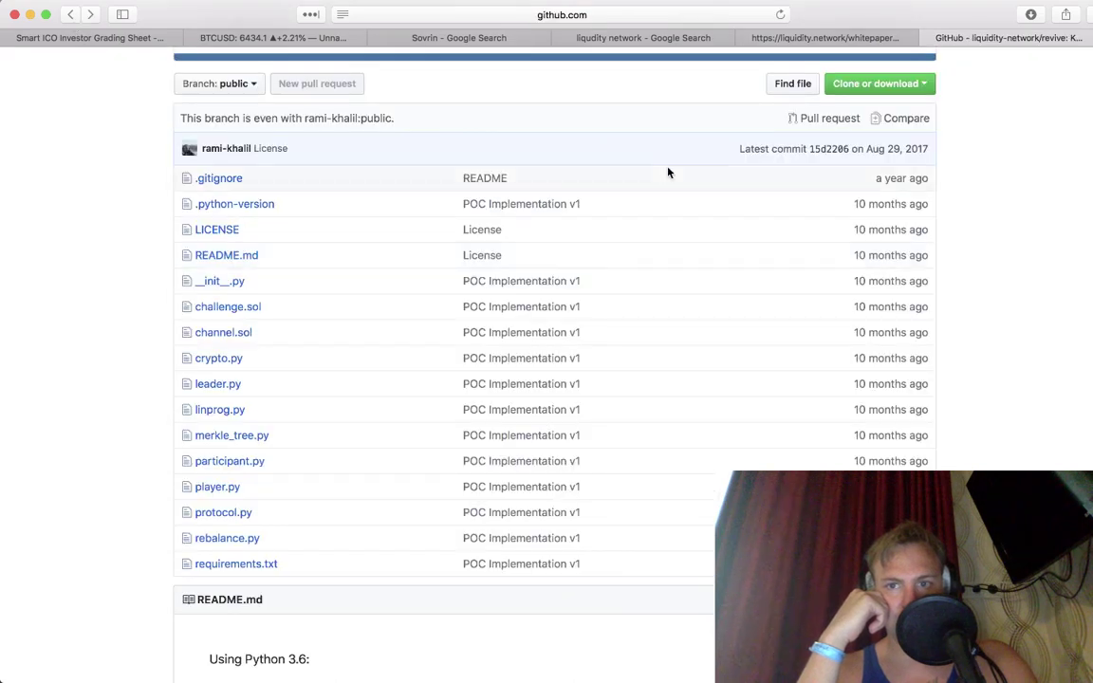
Step: Read the whitepaper down to the '02 Novelty' section on off-blockchain design problems
{"action": "left_click", "coordinate": [738, 35]}
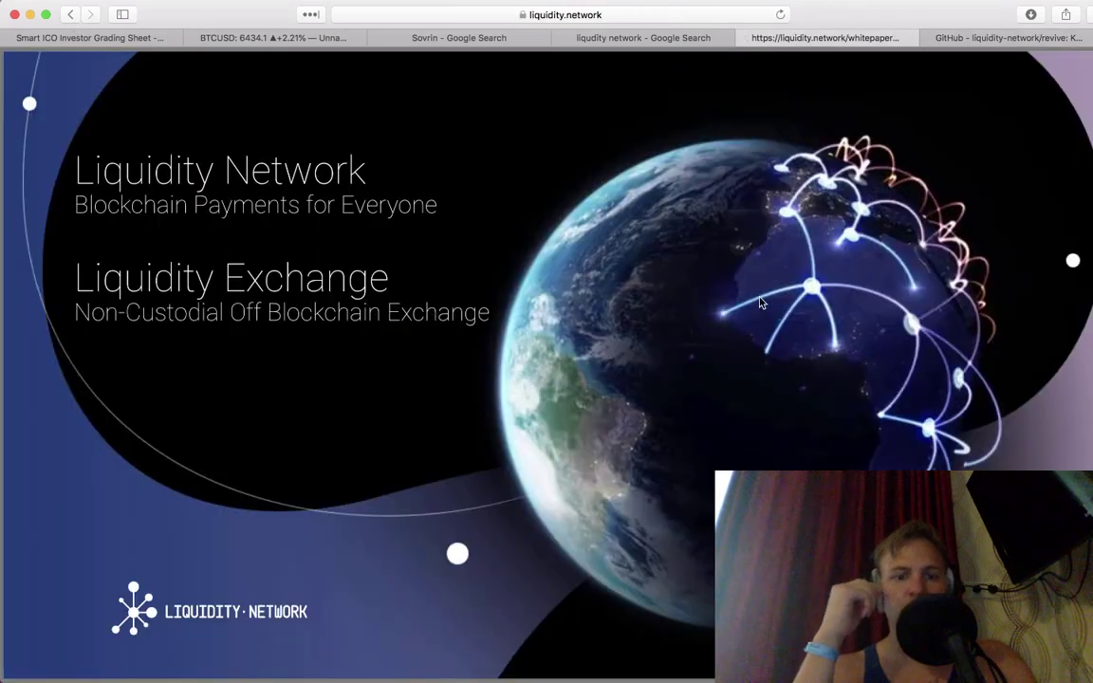
{"action": "scroll", "coordinate": [759, 301], "scroll_direction": "down", "scroll_amount": 10}
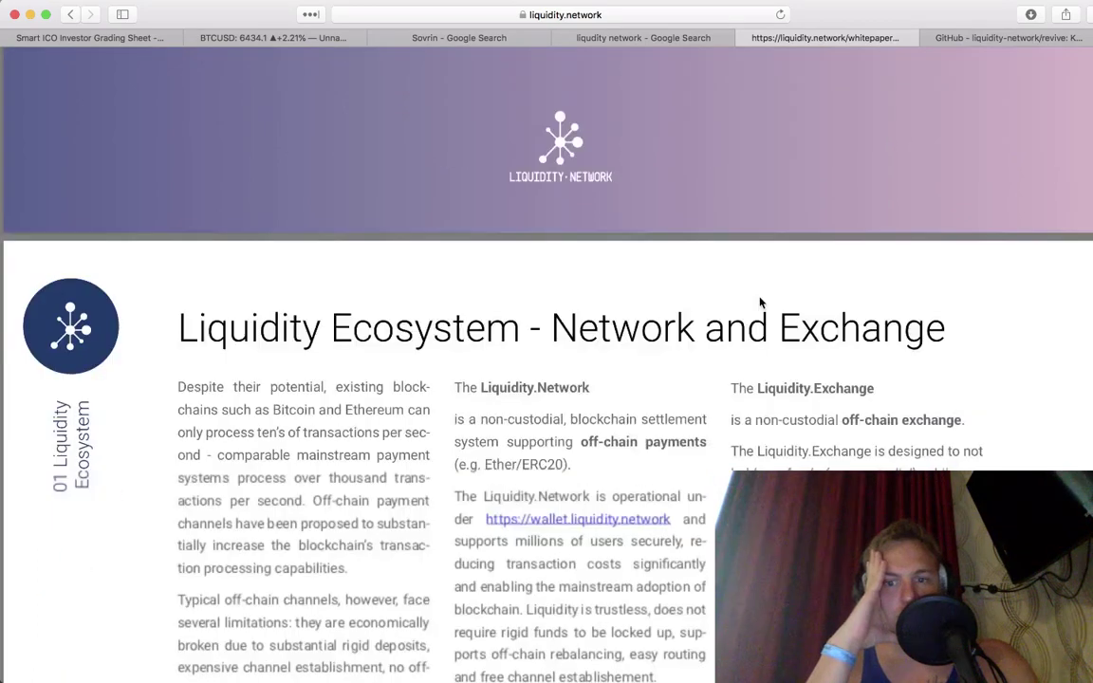
{"action": "scroll", "coordinate": [759, 302], "scroll_direction": "down", "scroll_amount": 5}
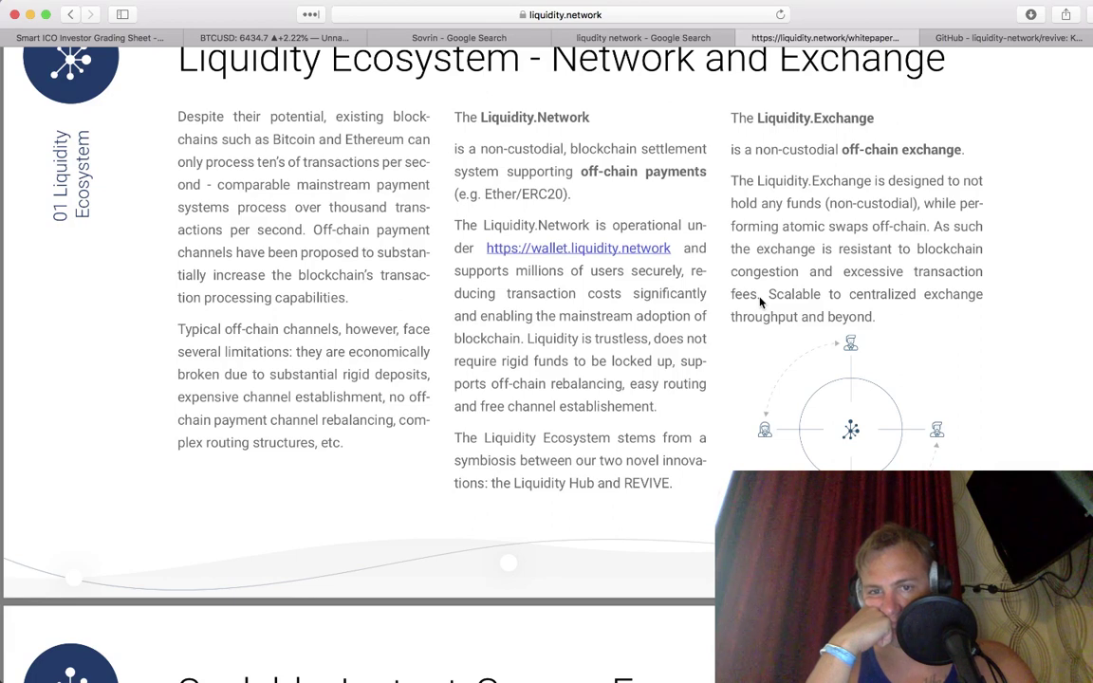
{"action": "scroll", "coordinate": [760, 302], "scroll_direction": "down", "scroll_amount": 1}
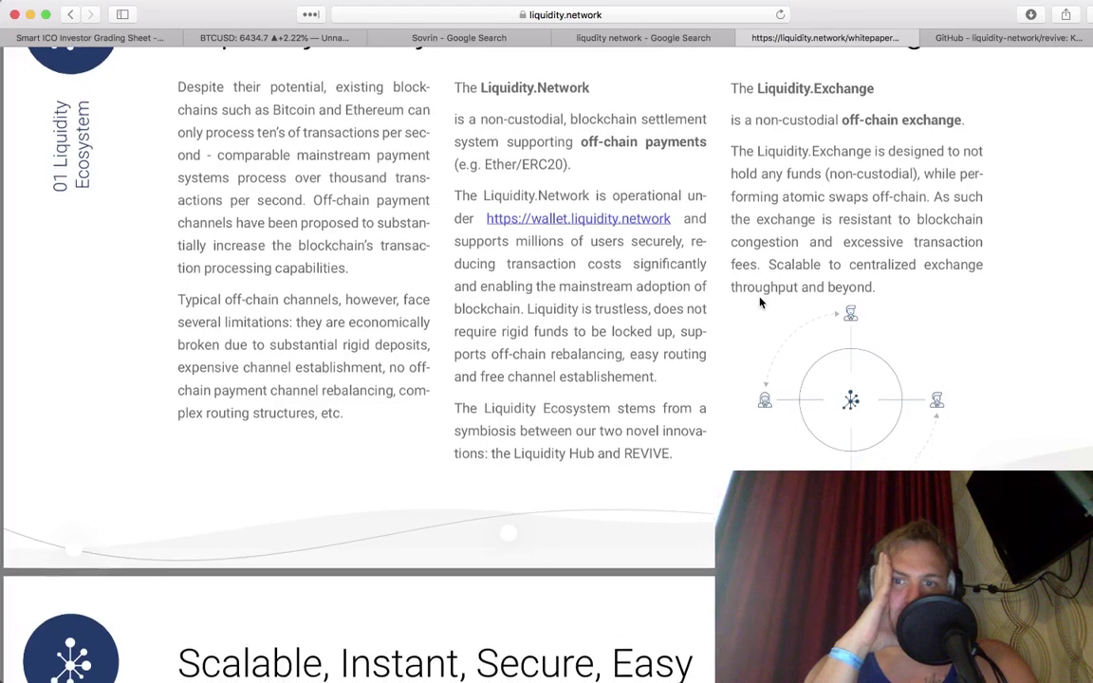
{"action": "scroll", "coordinate": [760, 302], "scroll_direction": "down", "scroll_amount": 1}
{"action": "scroll", "coordinate": [760, 301], "scroll_direction": "down", "scroll_amount": 10}
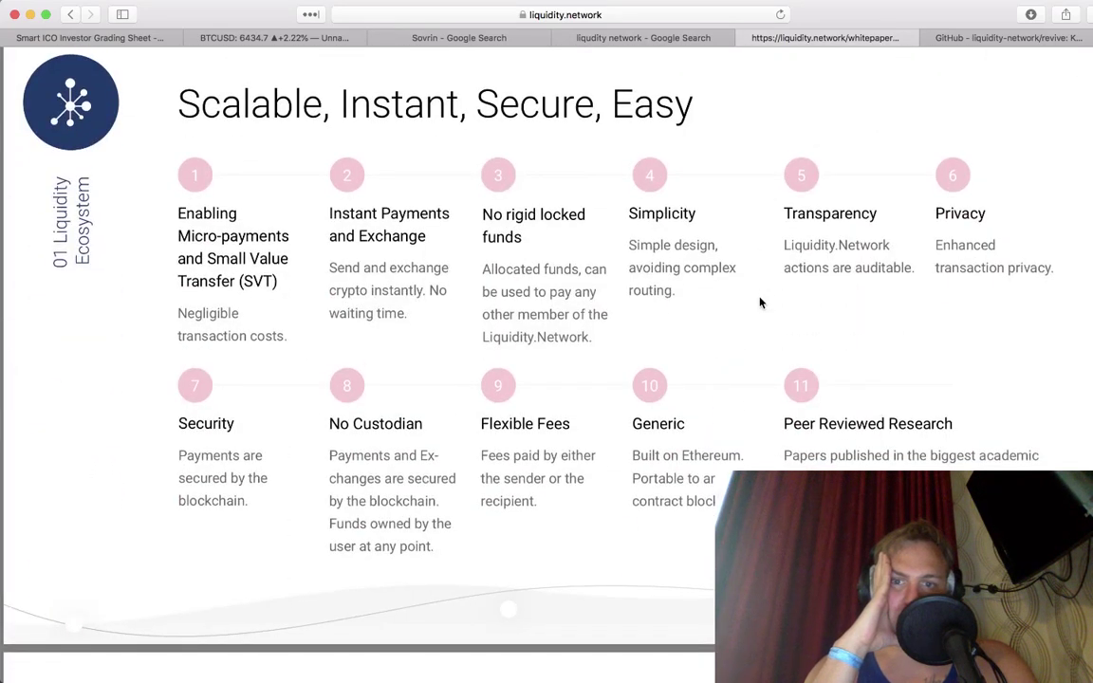
{"action": "scroll", "coordinate": [760, 302], "scroll_direction": "down", "scroll_amount": 9}
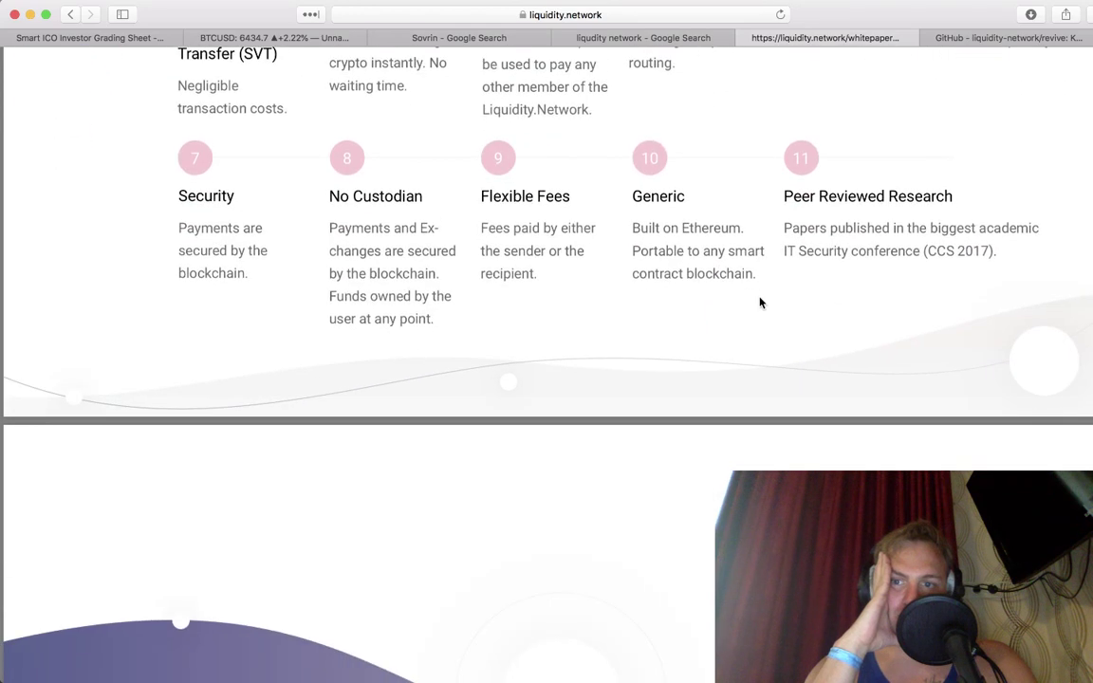
{"action": "scroll", "coordinate": [759, 302], "scroll_direction": "down", "scroll_amount": 20}
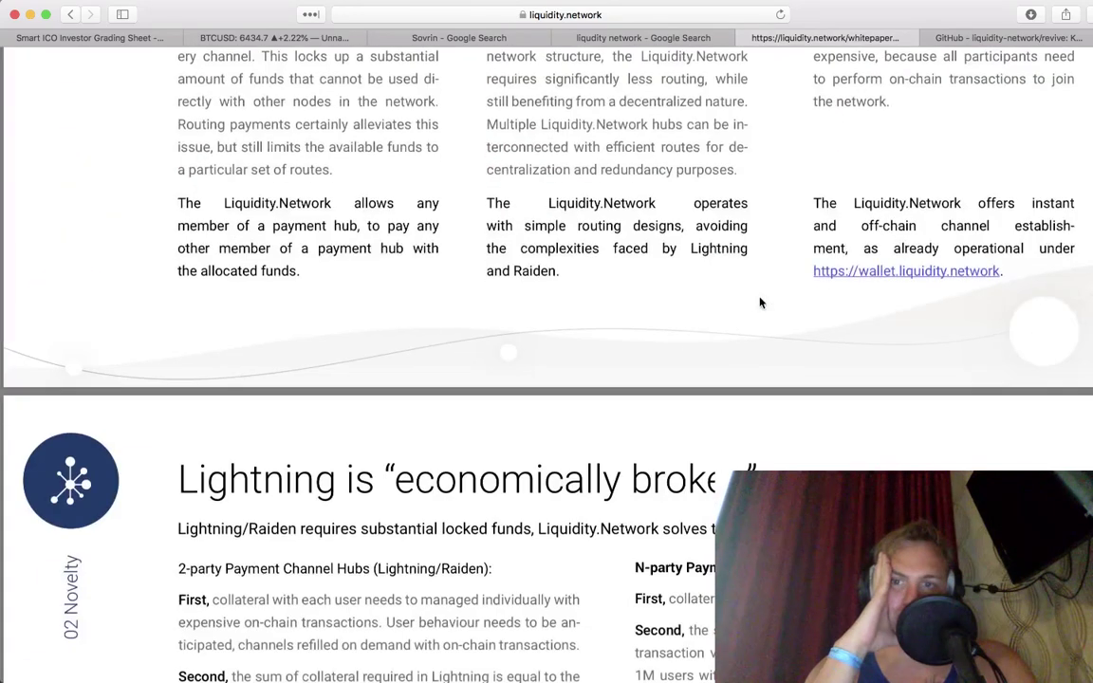
{"action": "scroll", "coordinate": [760, 302], "scroll_direction": "up", "scroll_amount": 5}
{"action": "scroll", "coordinate": [760, 301], "scroll_direction": "up", "scroll_amount": 1}
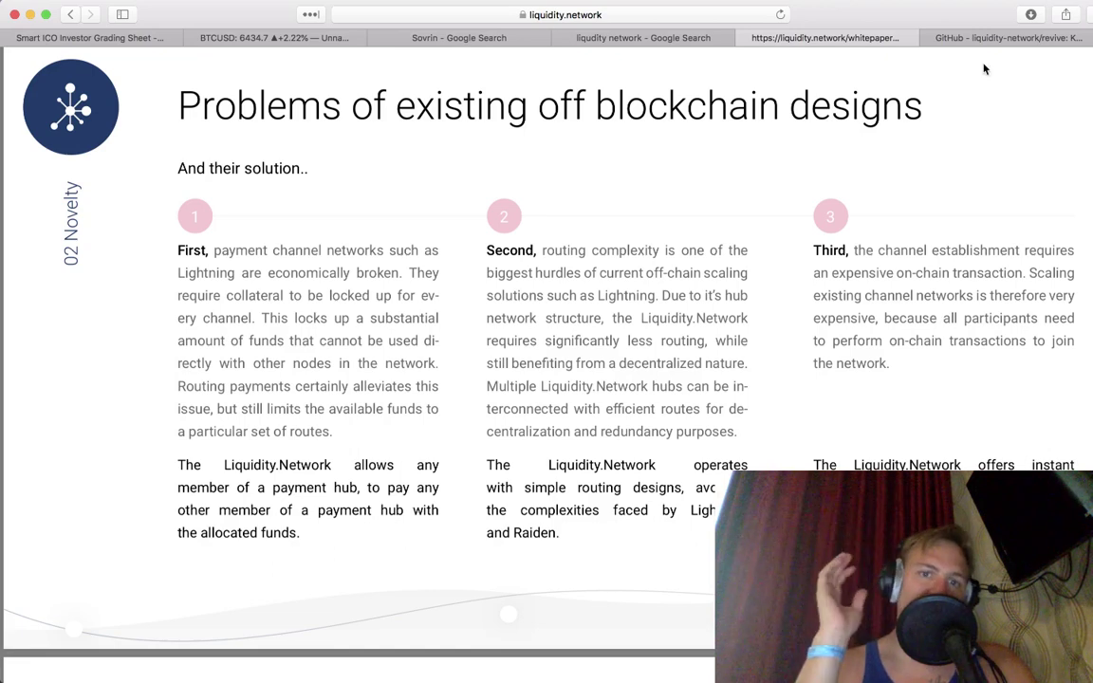
Step: Check the BTCUSD 15-minute Bitfinex chart, trading around 6434.7 after a sharp drop
{"action": "left_click", "coordinate": [289, 40]}
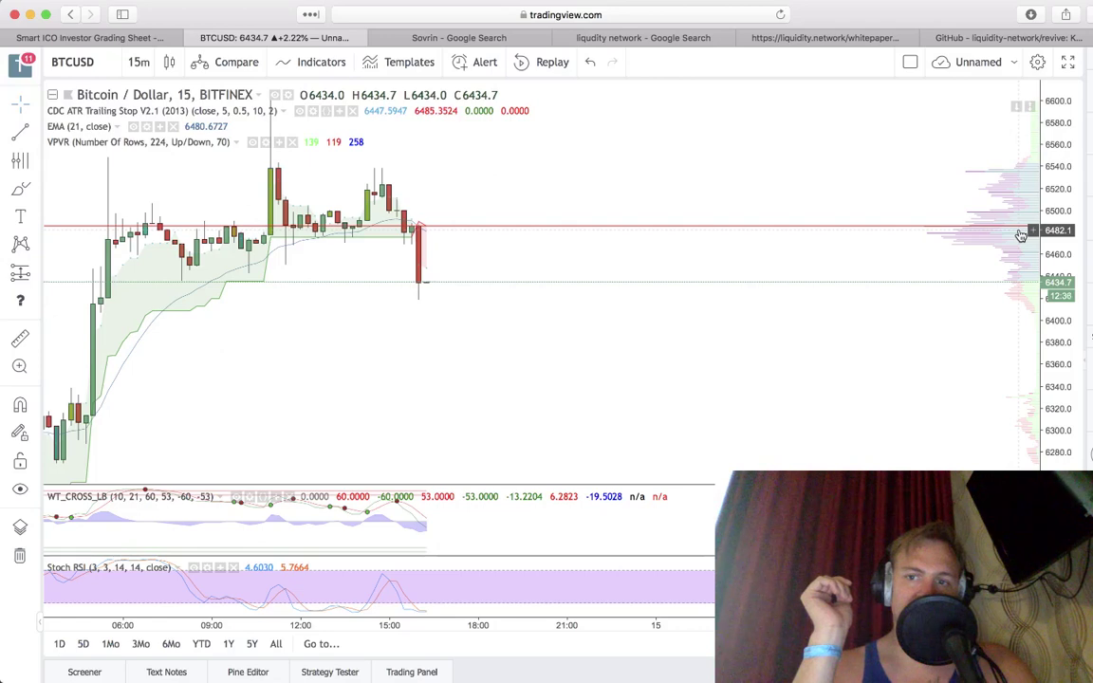
{"action": "mouse_move", "coordinate": [910, 679]}
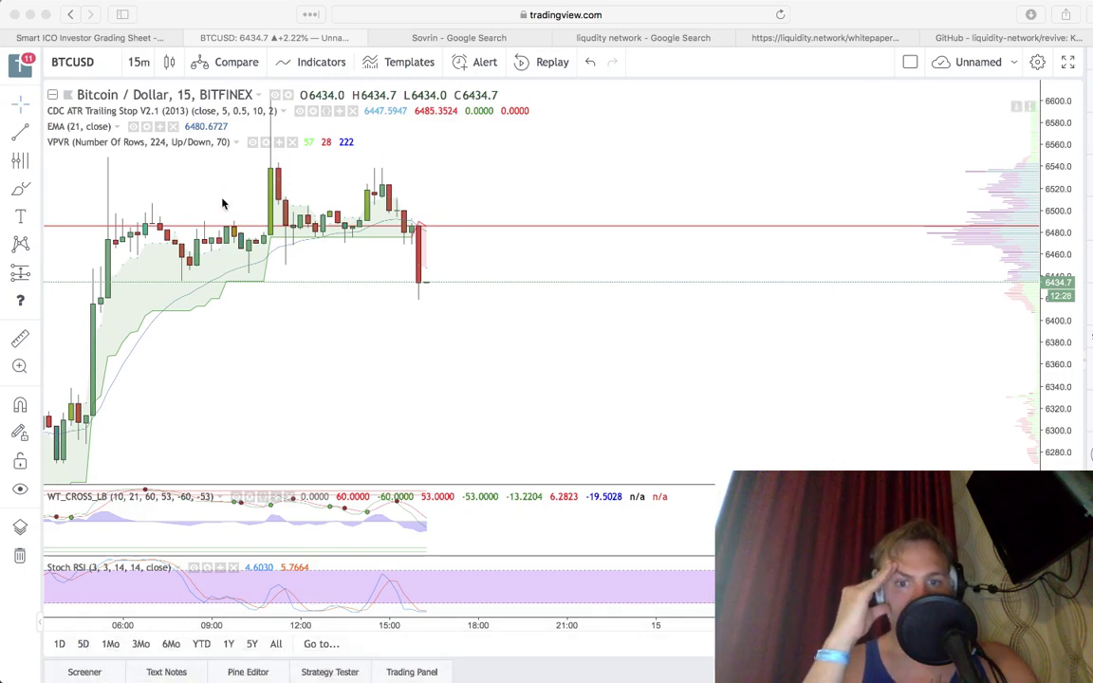
{"action": "left_click", "coordinate": [69, 71]}
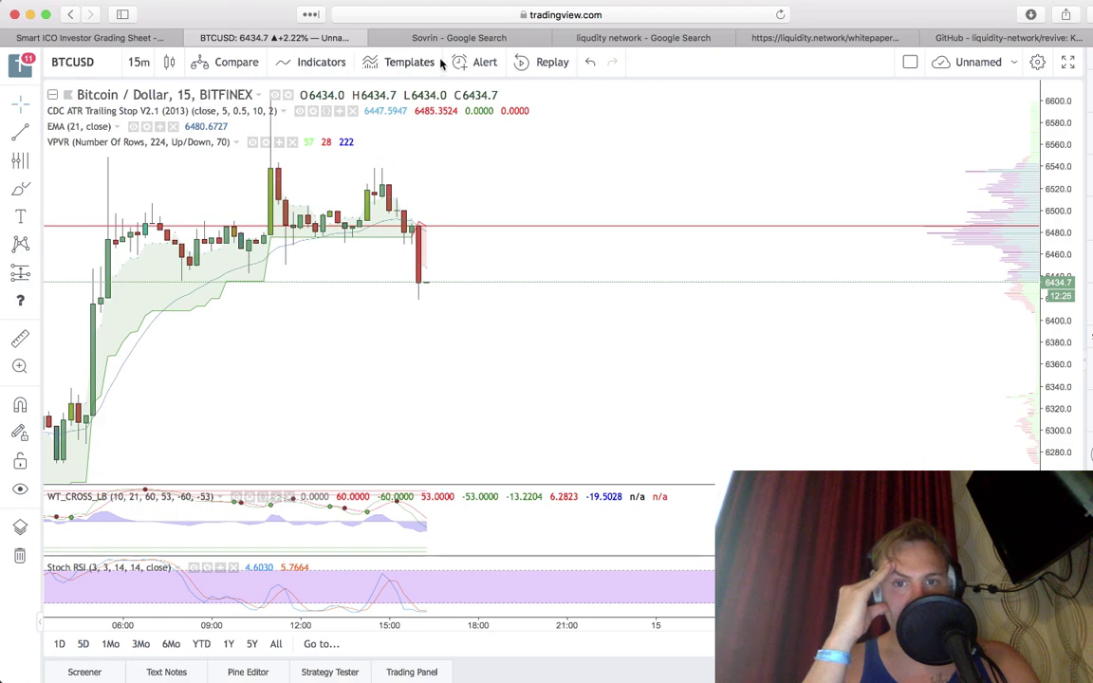
Step: Scroll the whitepaper to 'Lightning is economically broken', comparing Lightning/Raiden collateral with Liquidity.Network
{"action": "left_click", "coordinate": [981, 44]}
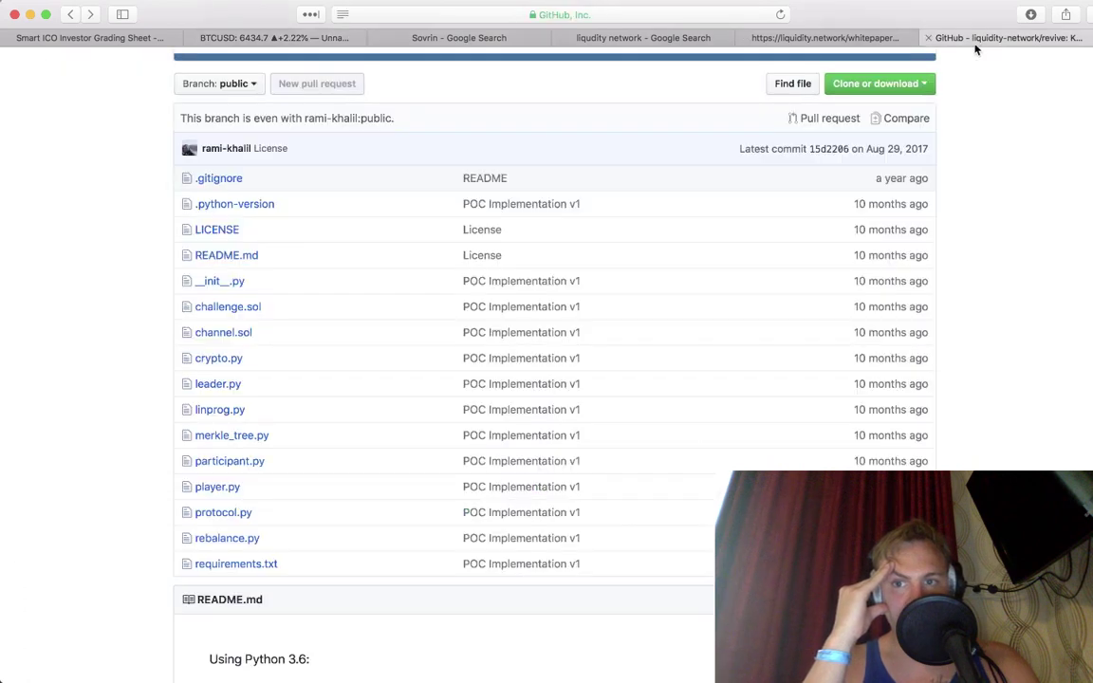
{"action": "left_click", "coordinate": [760, 38]}
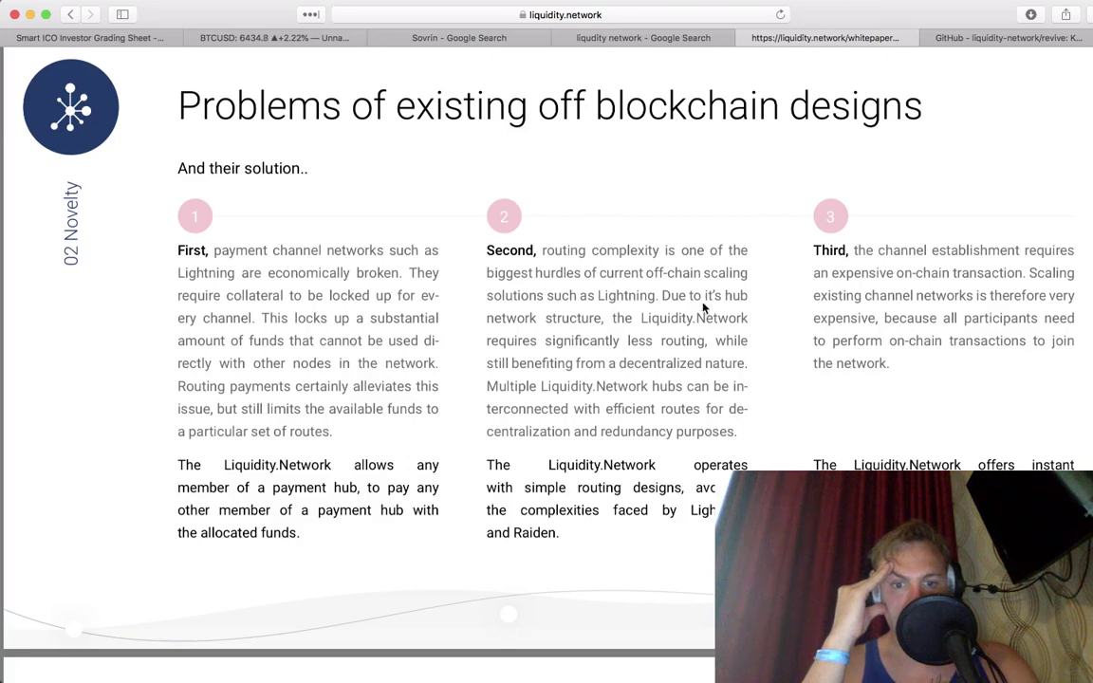
{"action": "scroll", "coordinate": [703, 306], "scroll_direction": "down", "scroll_amount": 1}
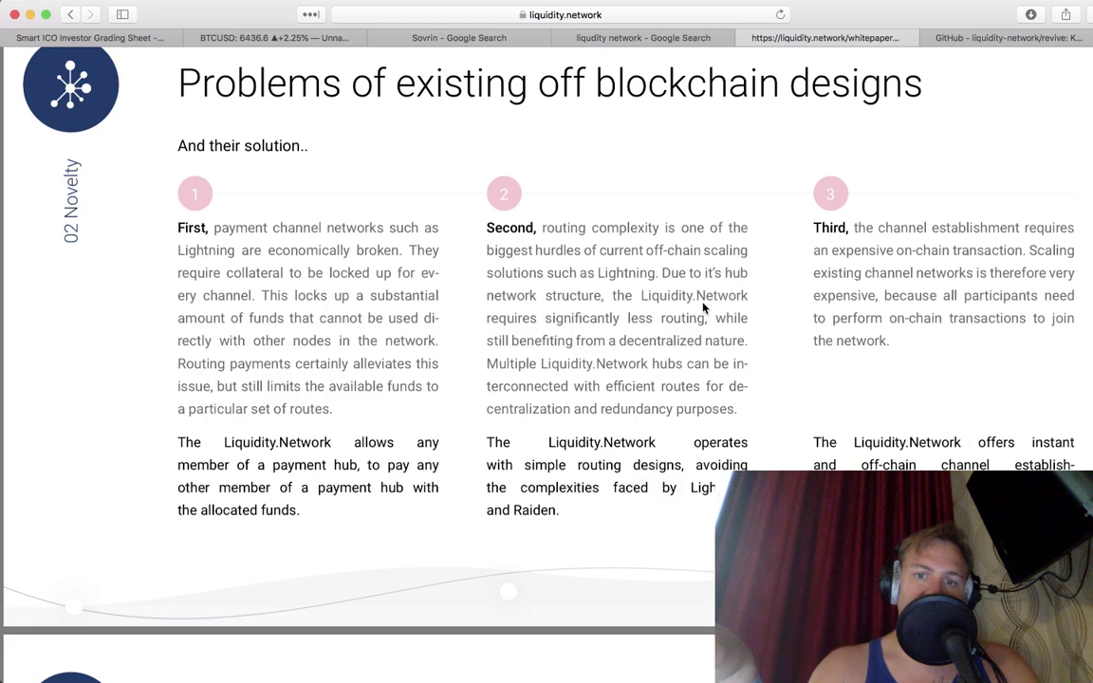
{"action": "scroll", "coordinate": [703, 306], "scroll_direction": "down", "scroll_amount": 2}
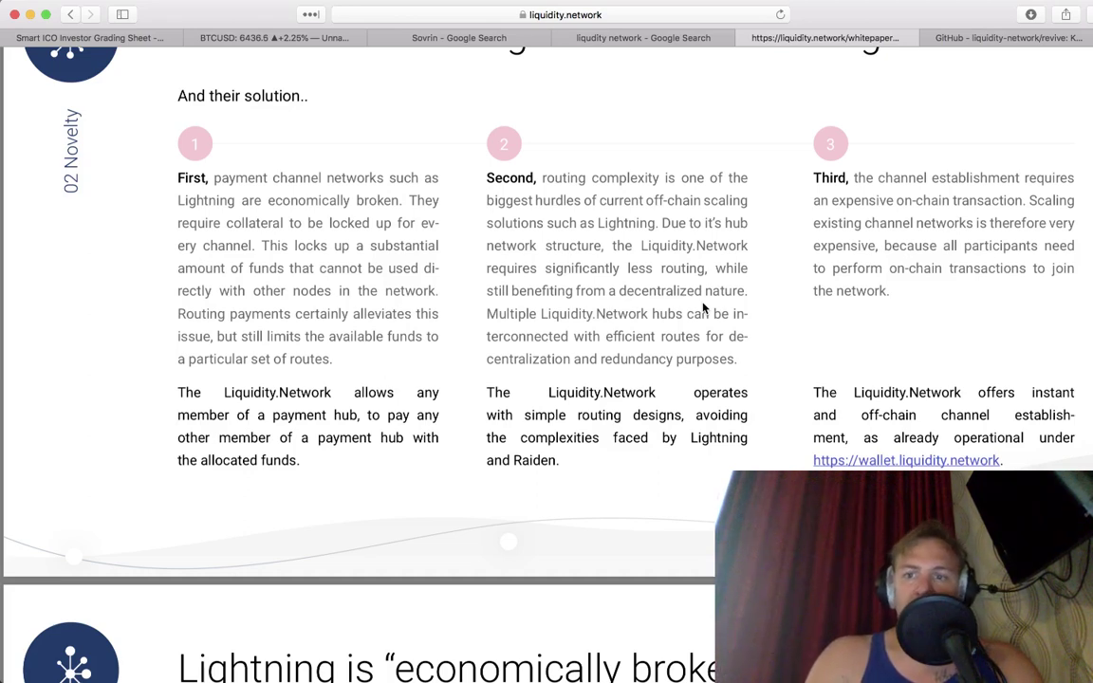
{"action": "scroll", "coordinate": [703, 307], "scroll_direction": "down", "scroll_amount": 6}
{"action": "scroll", "coordinate": [703, 308], "scroll_direction": "down", "scroll_amount": 6}
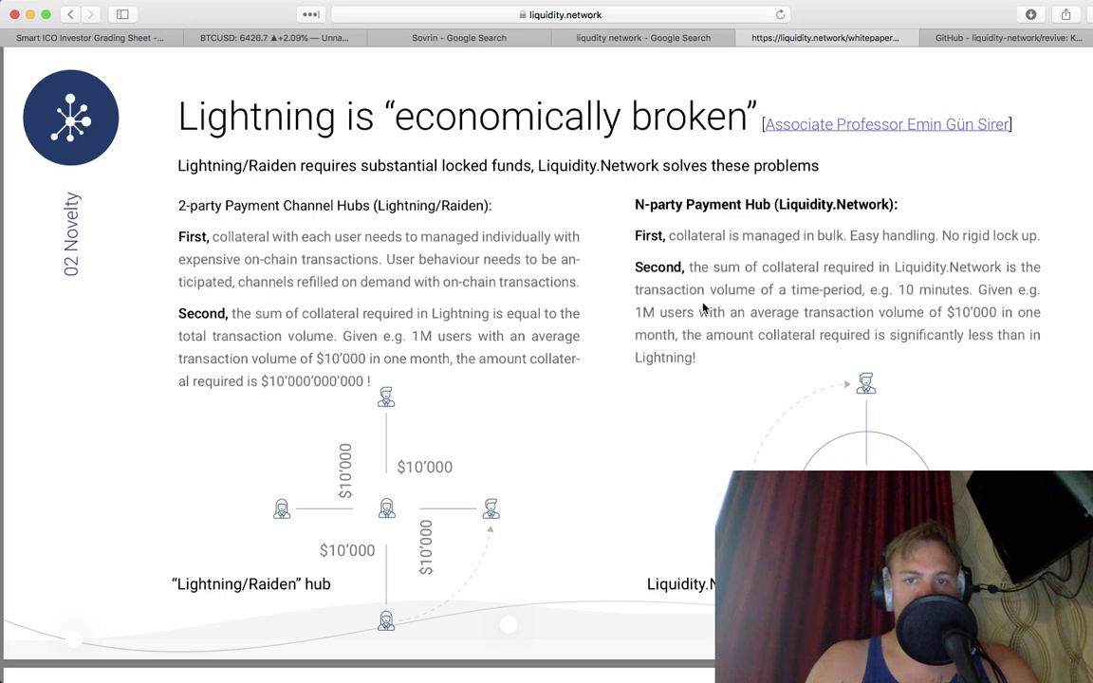
Step: Switch the TradingView chart symbol to Bitfinex XRPUSD
{"action": "left_click", "coordinate": [304, 41]}
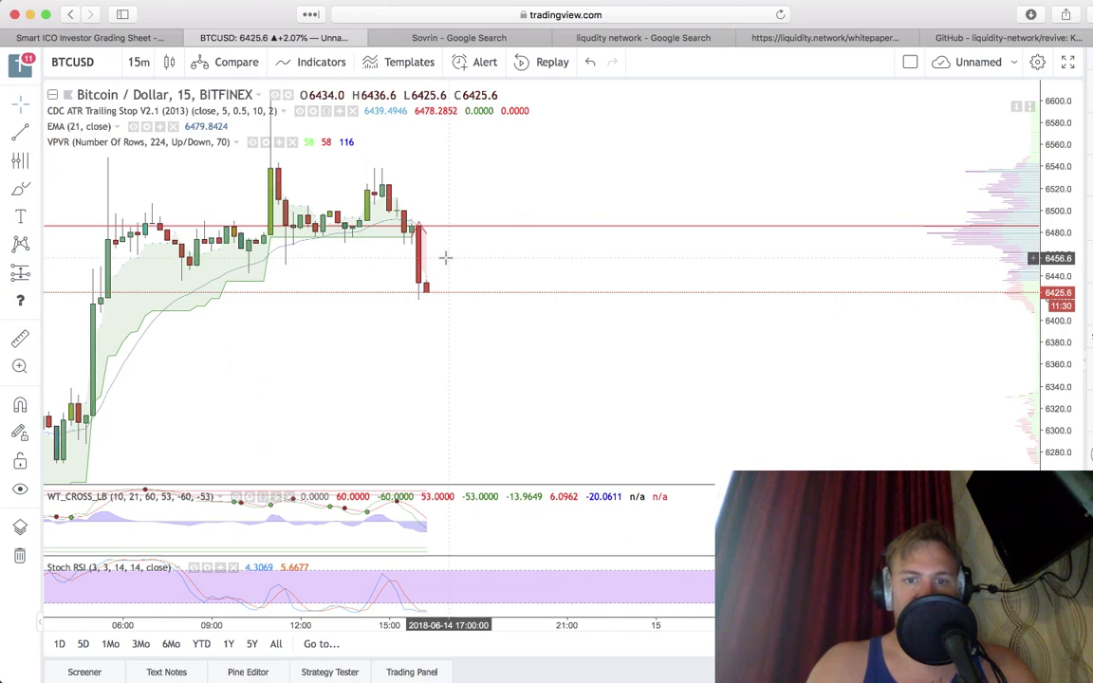
{"action": "left_click", "coordinate": [68, 63]}
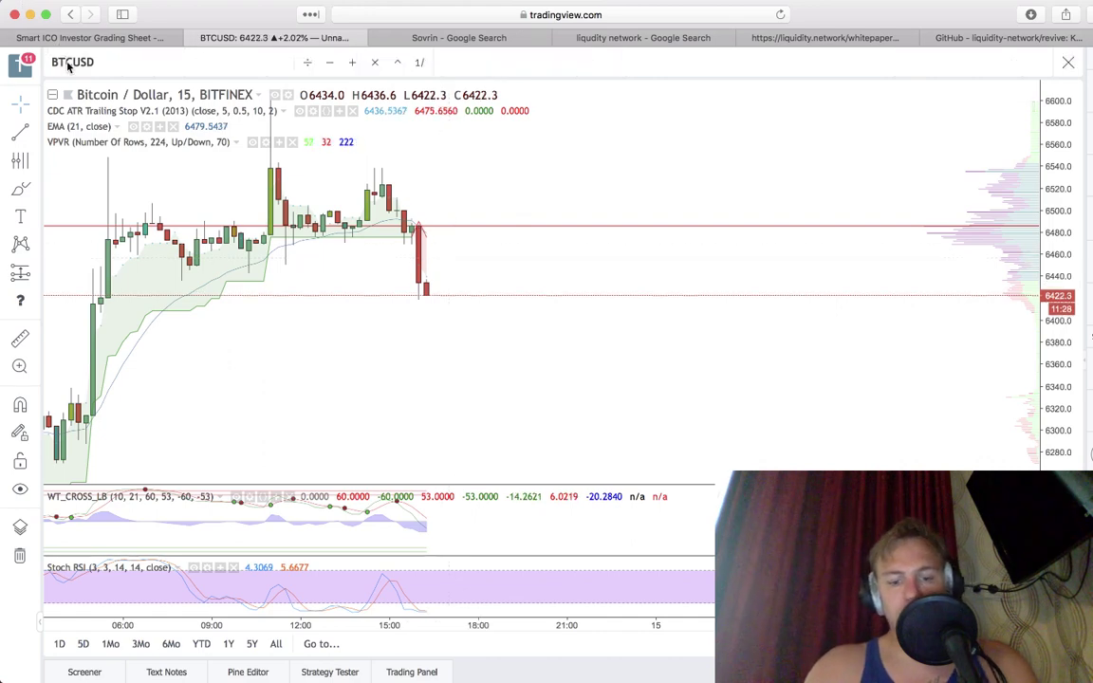
{"action": "key", "text": "BackSpace"}
{"action": "type", "text": "XRP"}
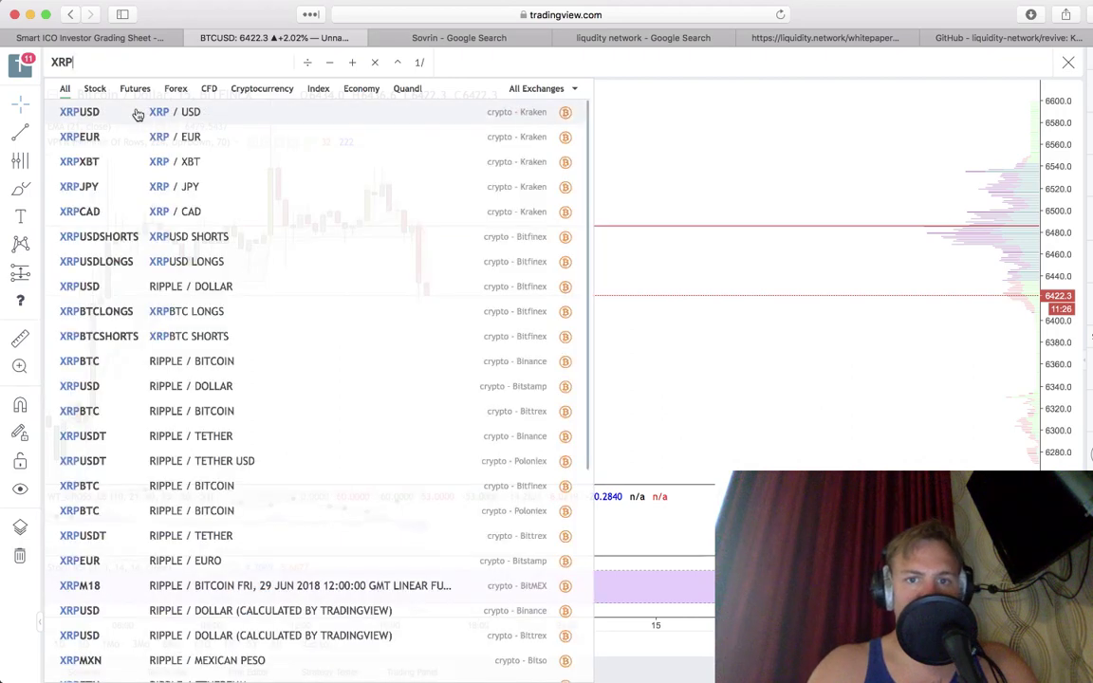
{"action": "left_click", "coordinate": [219, 286]}
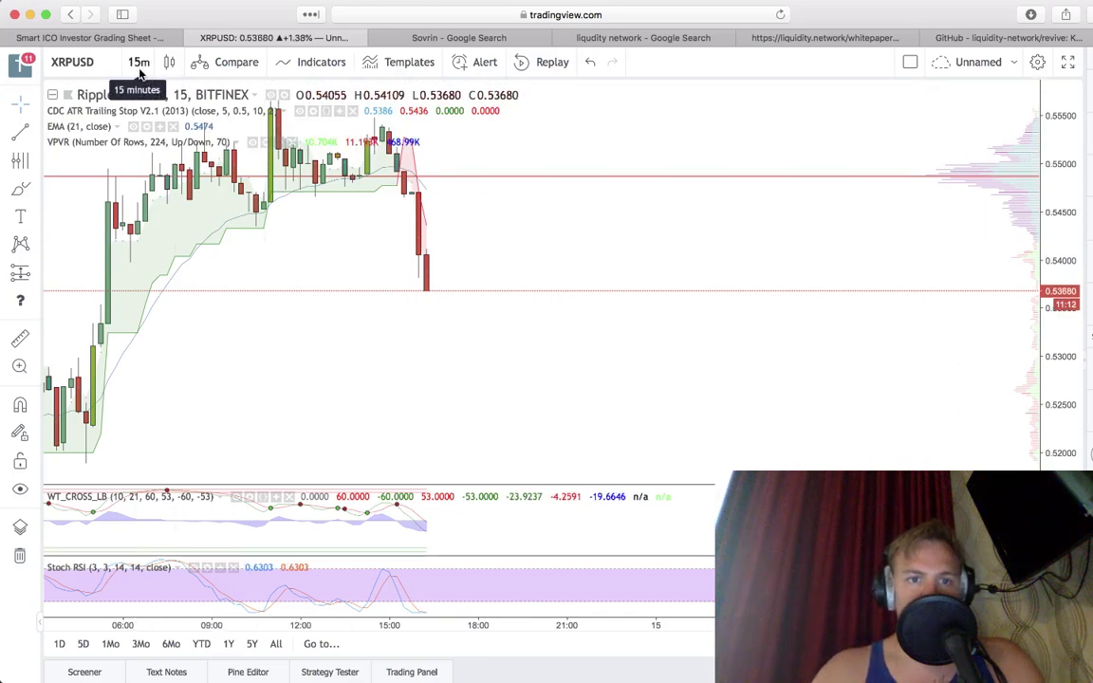
Step: Change the chart to Bitfinex LTCUSD and look it over
{"action": "type", "text": "LTC"}
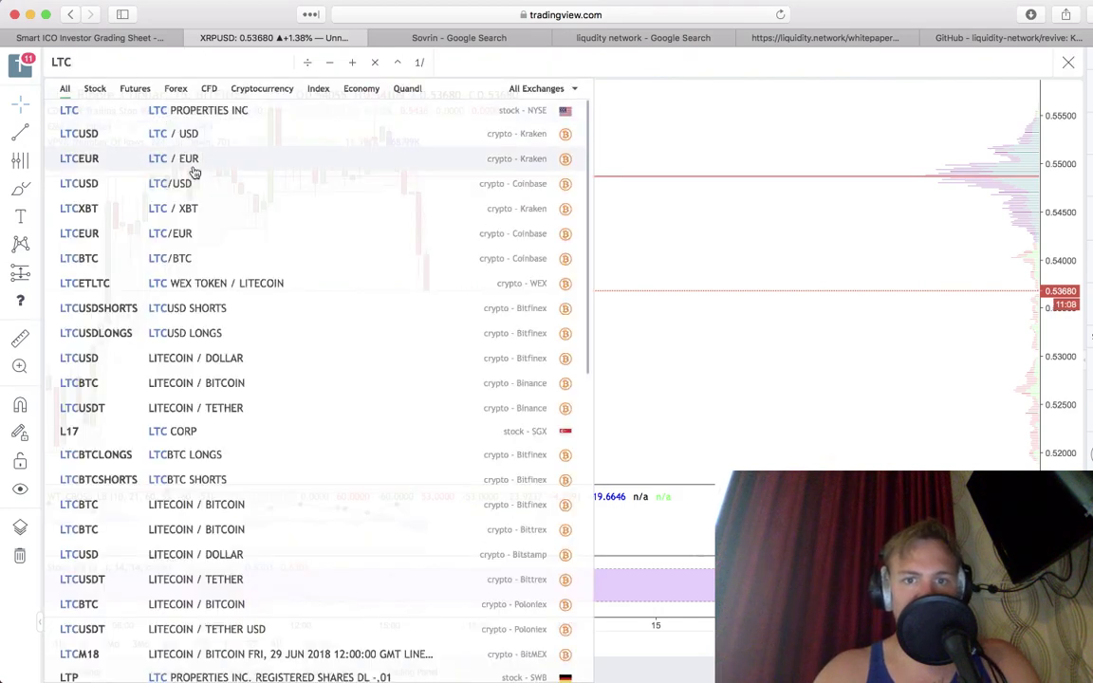
{"action": "left_click", "coordinate": [241, 359]}
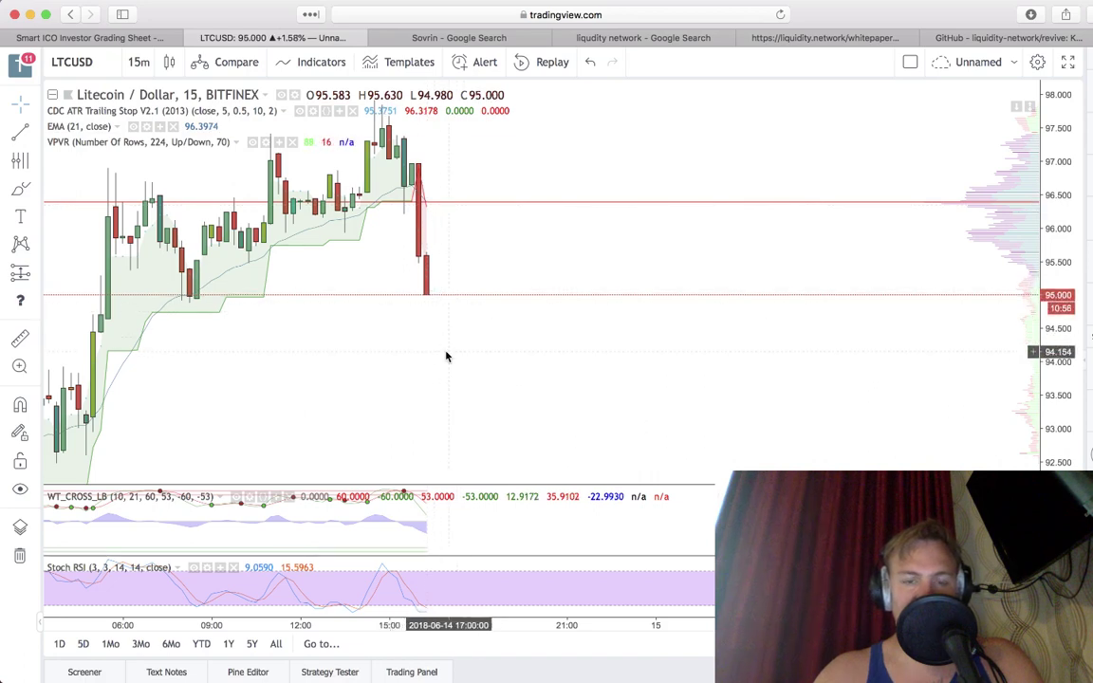
{"action": "scroll", "coordinate": [446, 353], "scroll_direction": "down", "scroll_amount": 3}
{"action": "scroll", "coordinate": [446, 356], "scroll_direction": "left", "scroll_amount": 10}
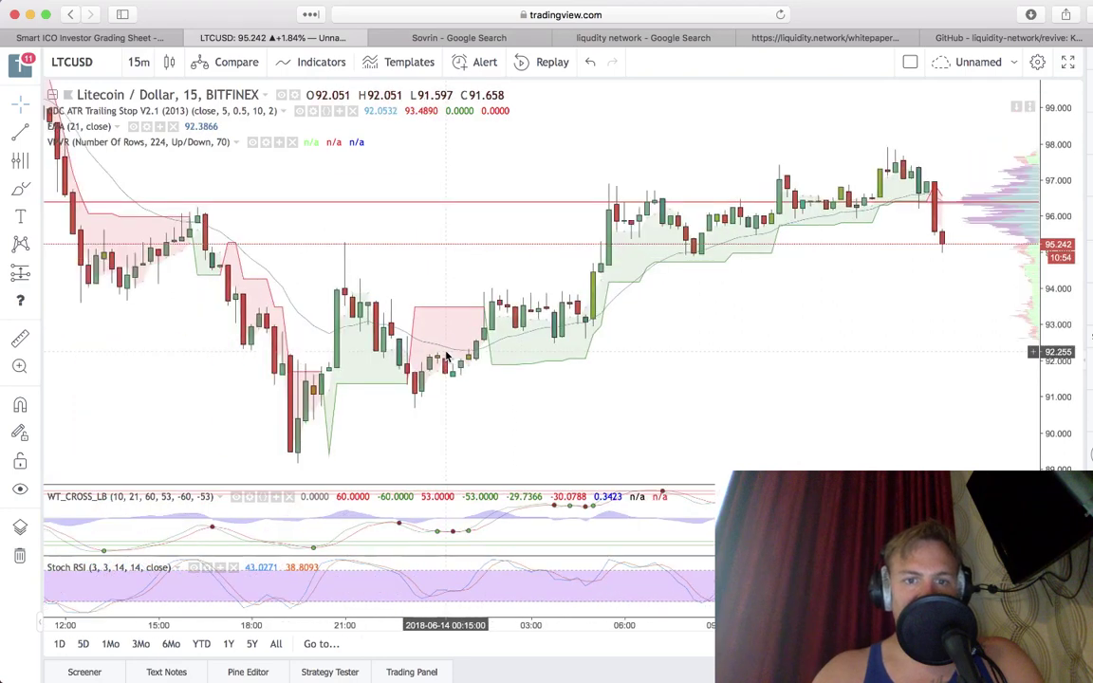
Step: Put the chart back on Bitfinex BTCUSD
{"action": "left_click", "coordinate": [109, 59]}
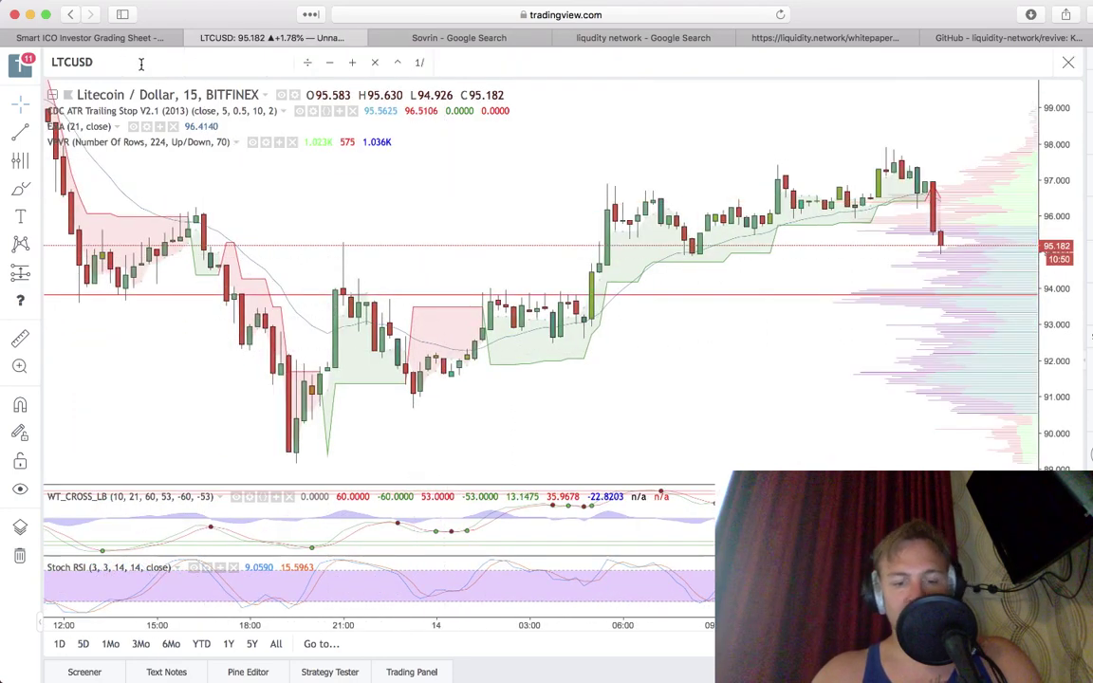
{"action": "type", "text": "BTCUSD"}
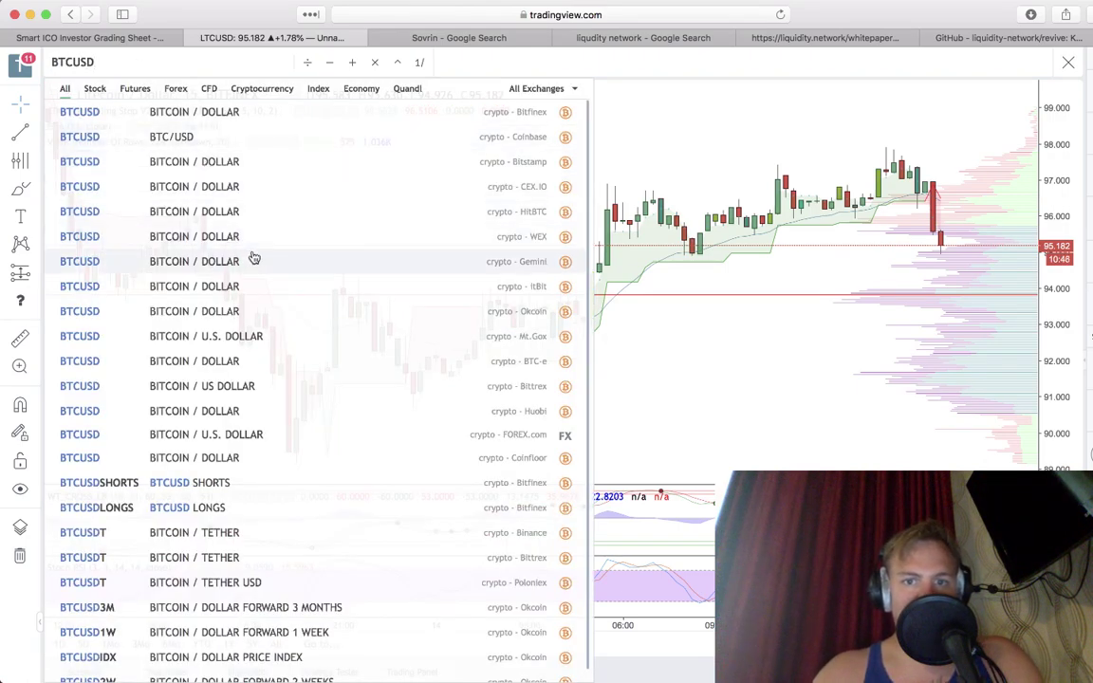
{"action": "left_click", "coordinate": [239, 115]}
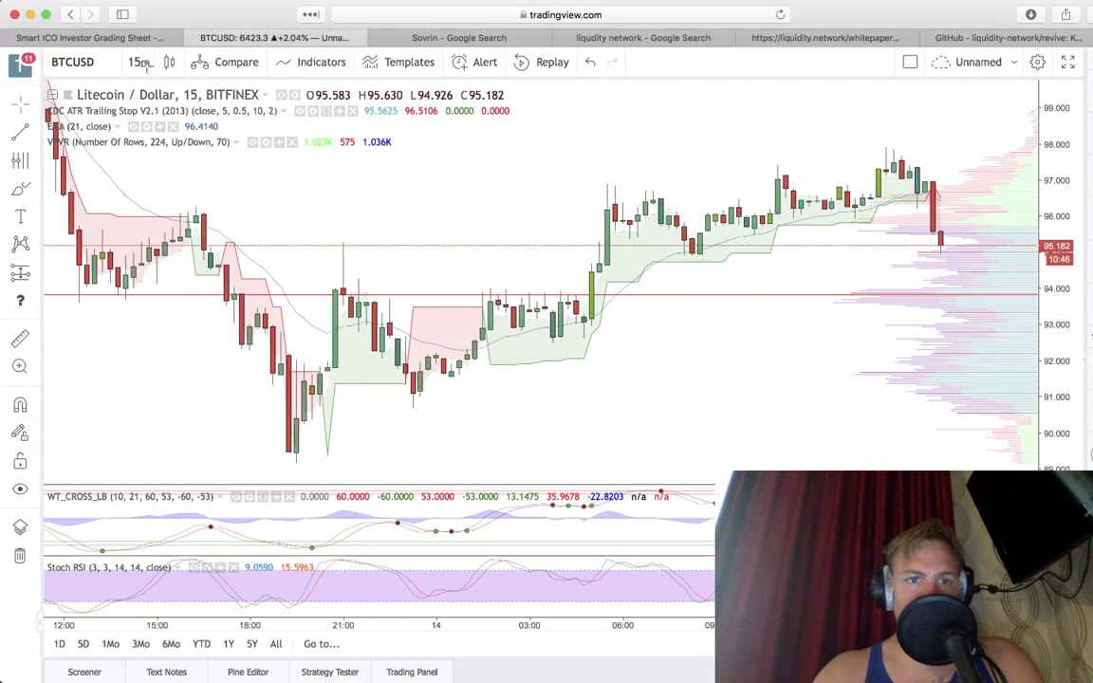
{"action": "left_click", "coordinate": [145, 66]}
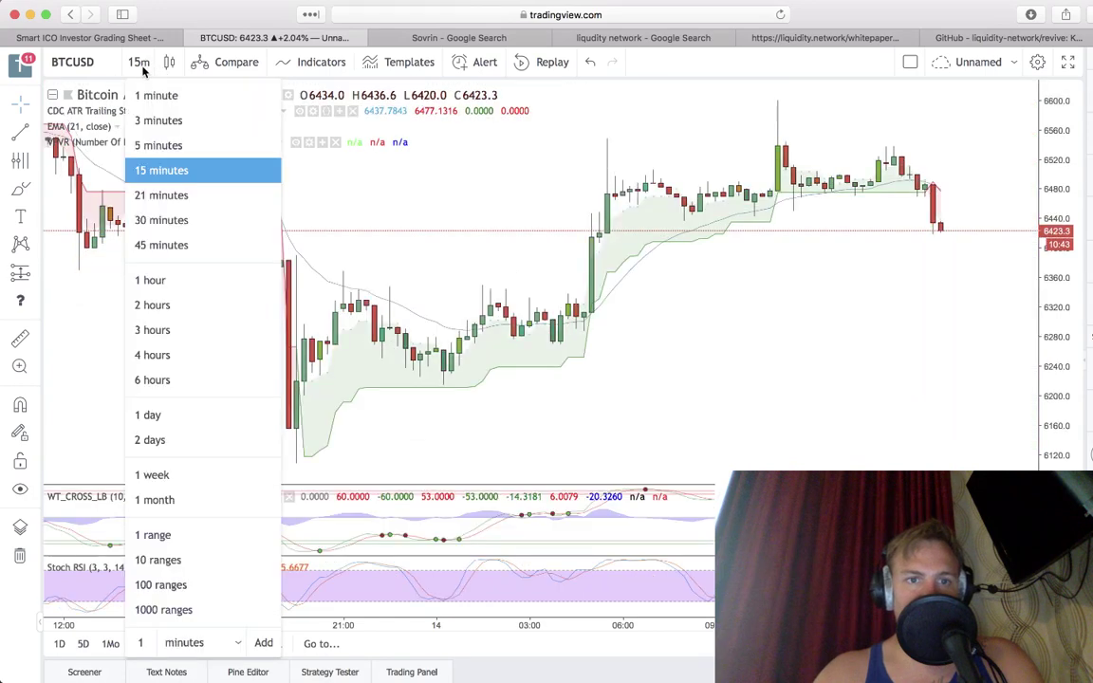
Step: Pick the 6-hour interval for the Bitcoin / Dollar chart
{"action": "left_click", "coordinate": [180, 379]}
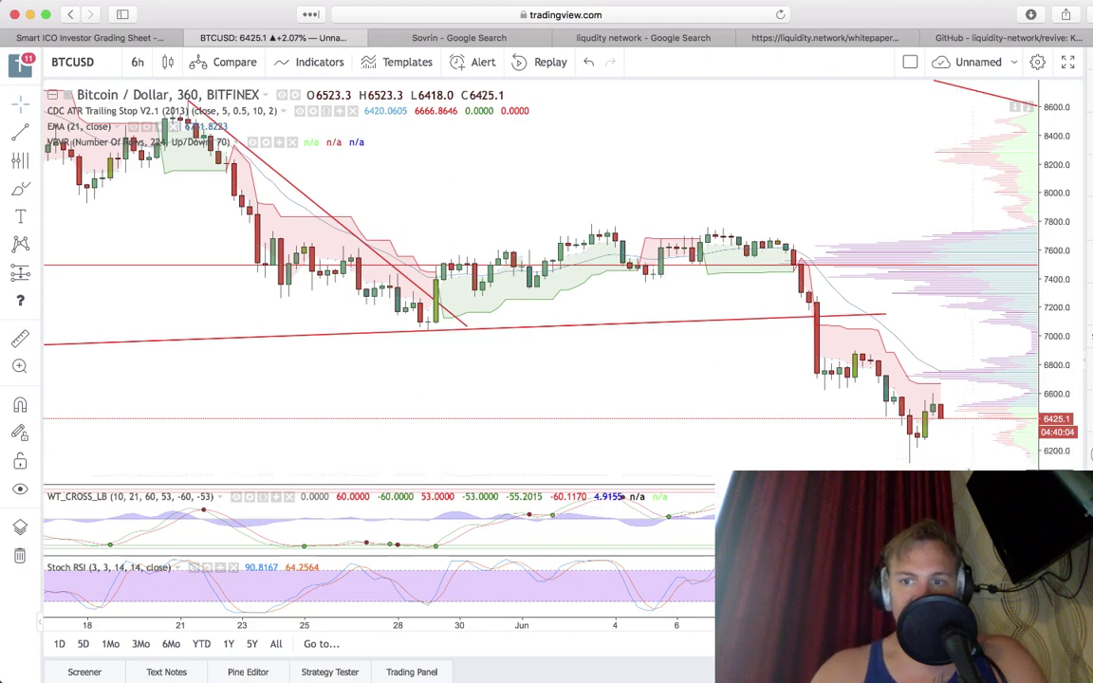
Step: Return to the Liquidity Network whitepaper and scroll down to its '03 Architecture' Off-chain Hub section
{"action": "left_click", "coordinate": [850, 41]}
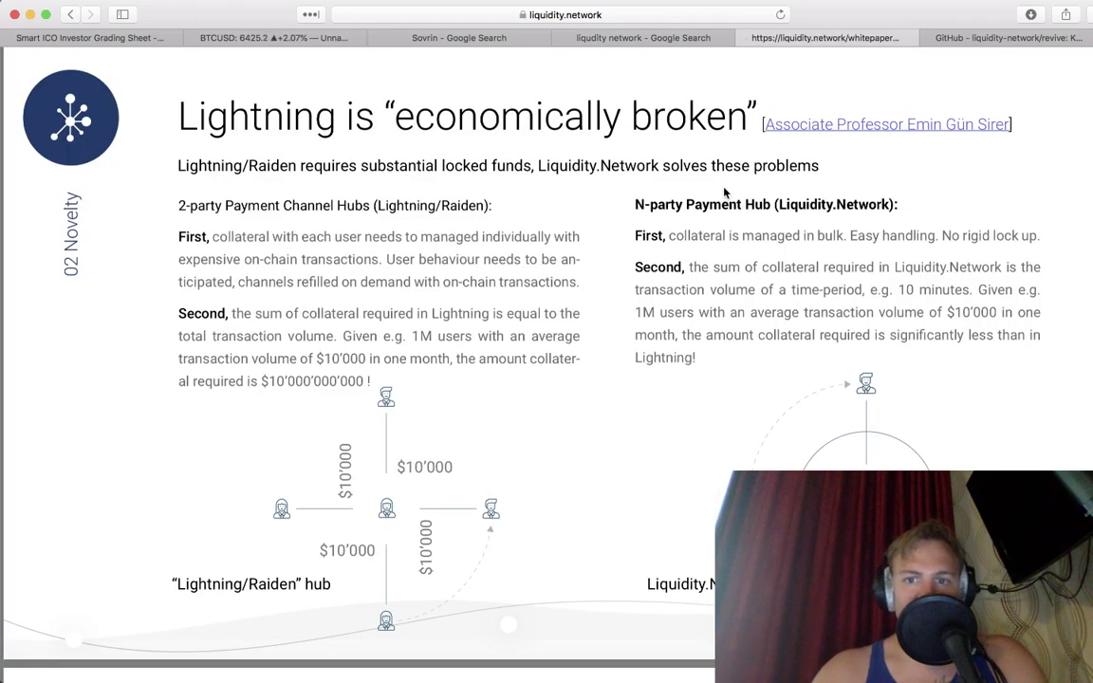
{"action": "scroll", "coordinate": [724, 193], "scroll_direction": "down", "scroll_amount": 1}
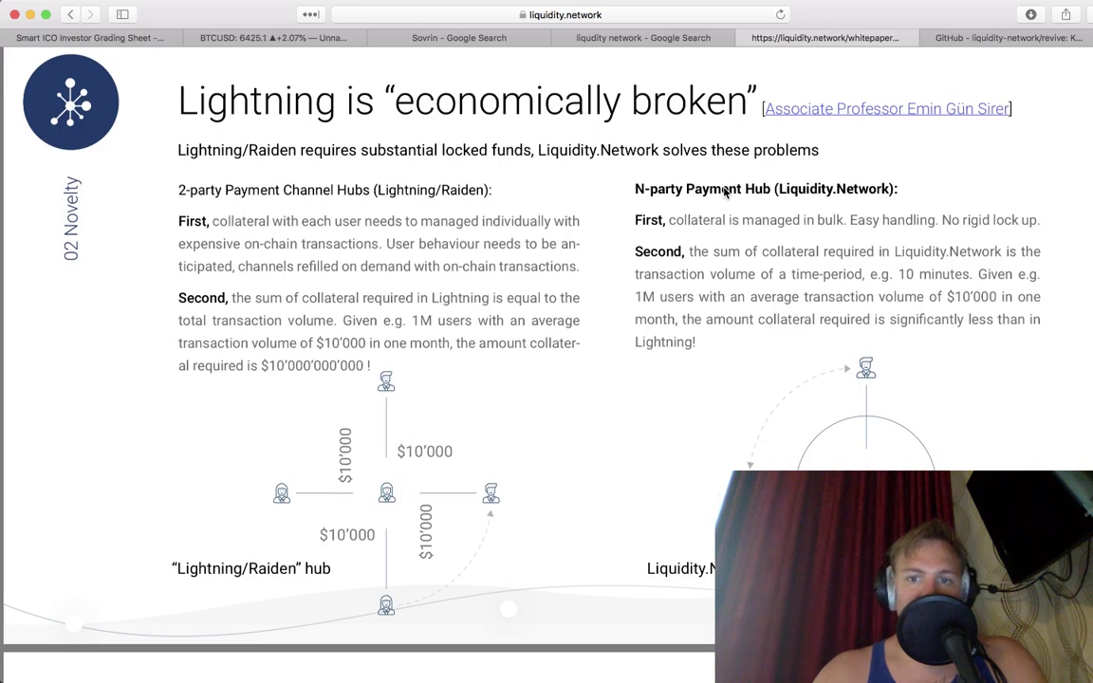
{"action": "scroll", "coordinate": [724, 193], "scroll_direction": "down", "scroll_amount": 10}
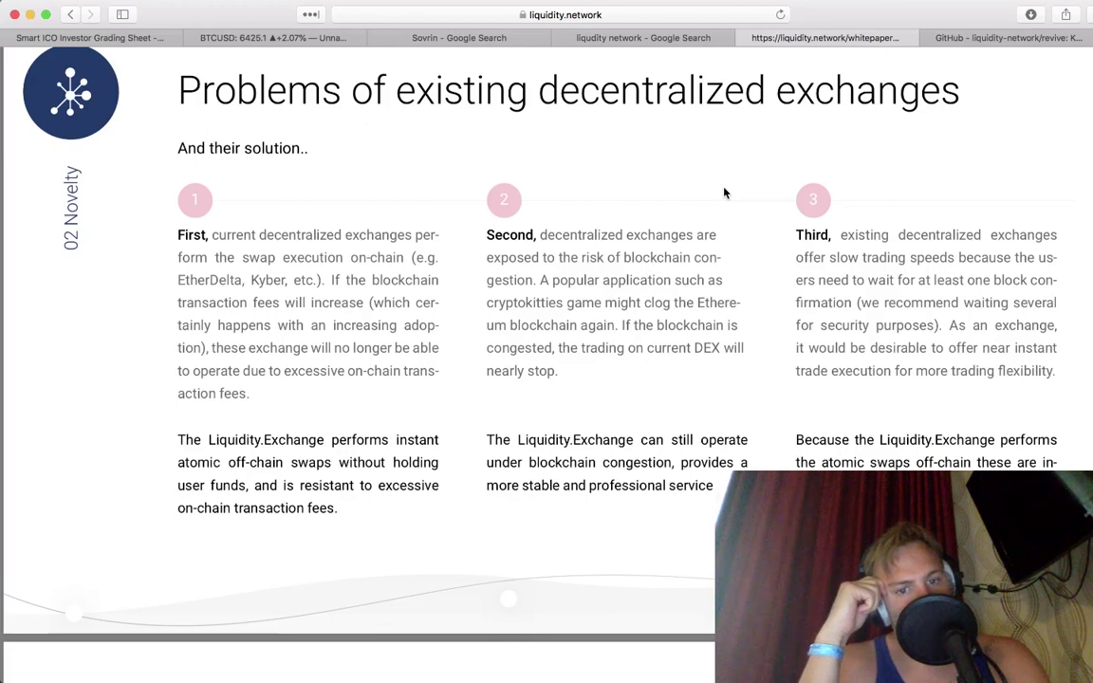
{"action": "scroll", "coordinate": [723, 194], "scroll_direction": "down", "scroll_amount": 1}
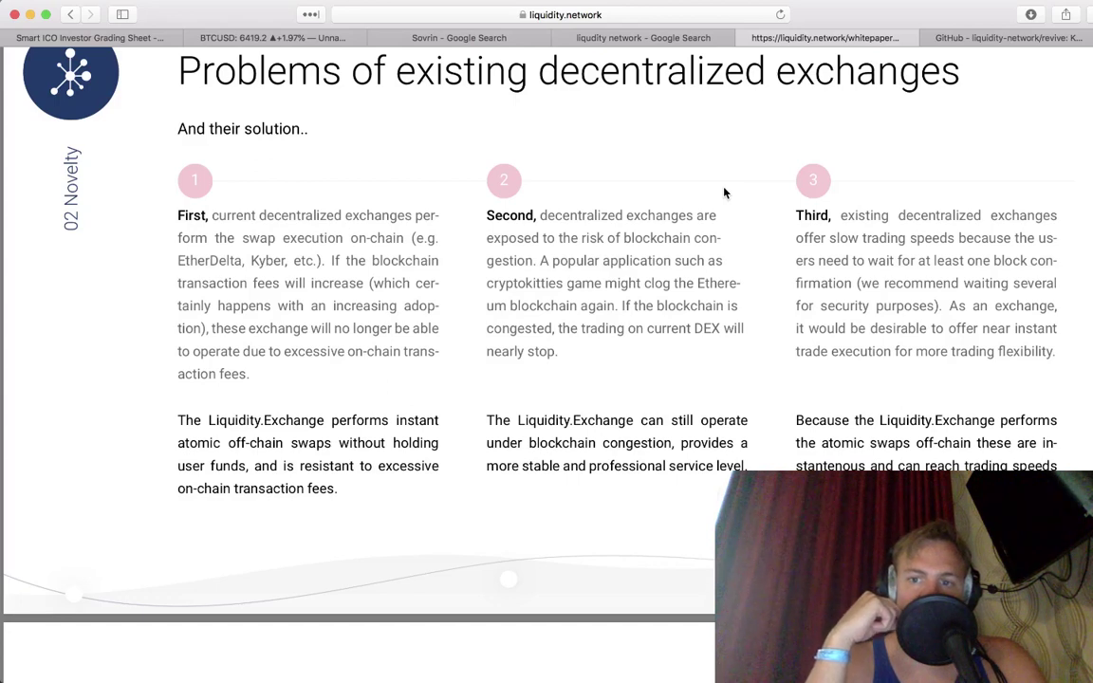
{"action": "scroll", "coordinate": [723, 193], "scroll_direction": "down", "scroll_amount": 3}
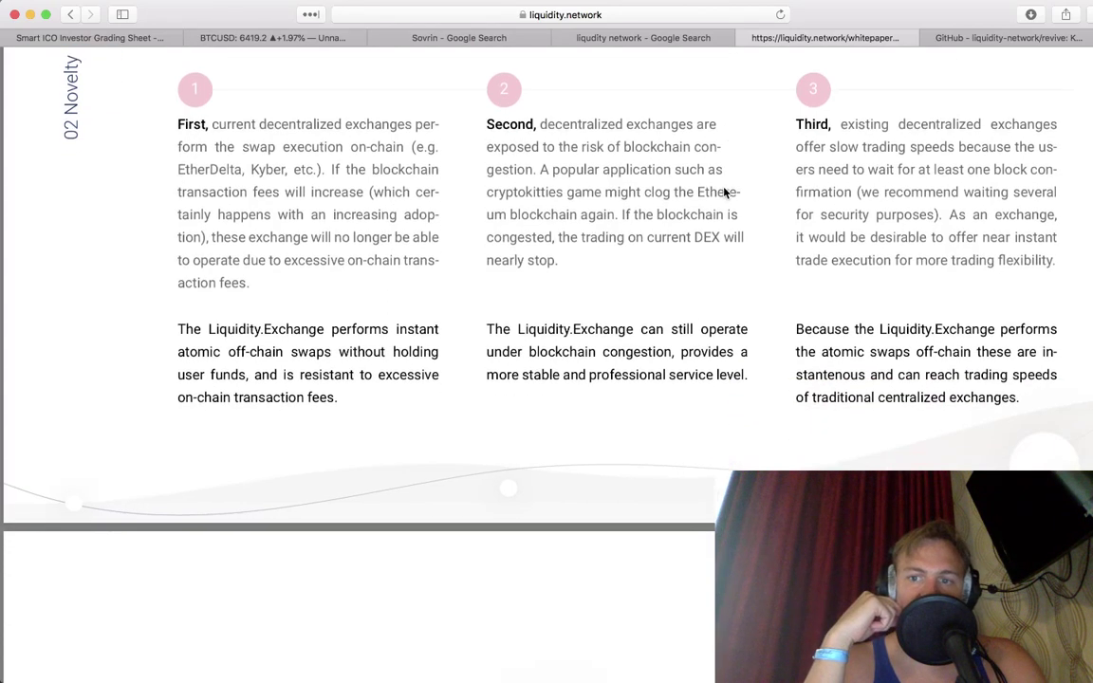
{"action": "scroll", "coordinate": [724, 192], "scroll_direction": "down", "scroll_amount": 20}
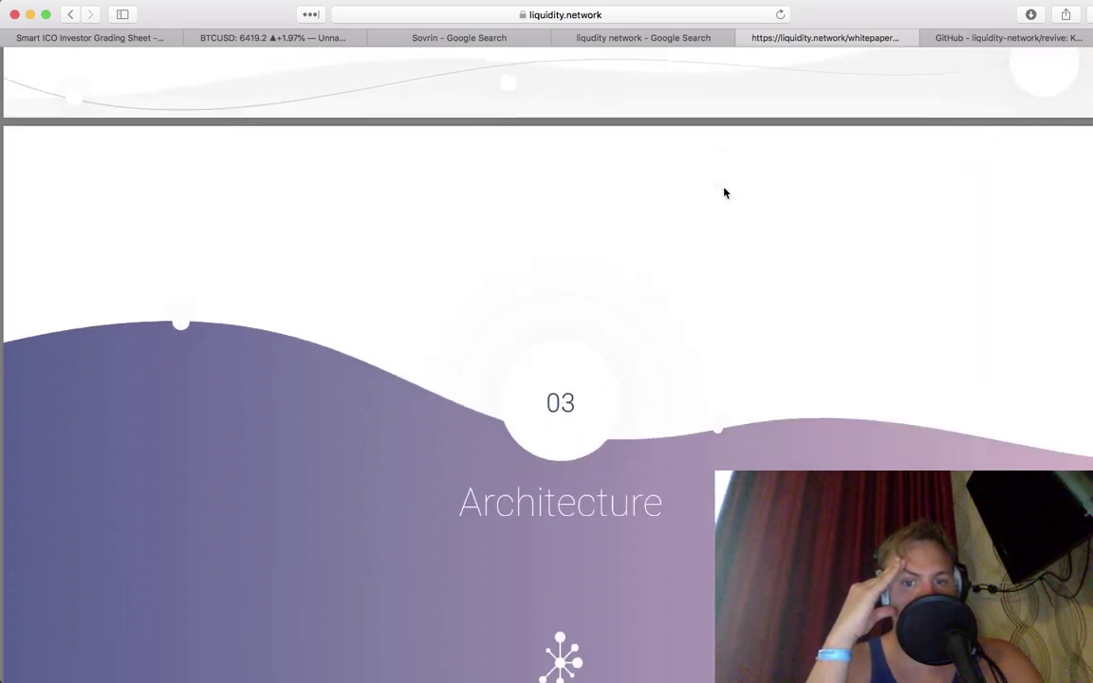
{"action": "scroll", "coordinate": [723, 193], "scroll_direction": "down", "scroll_amount": 4}
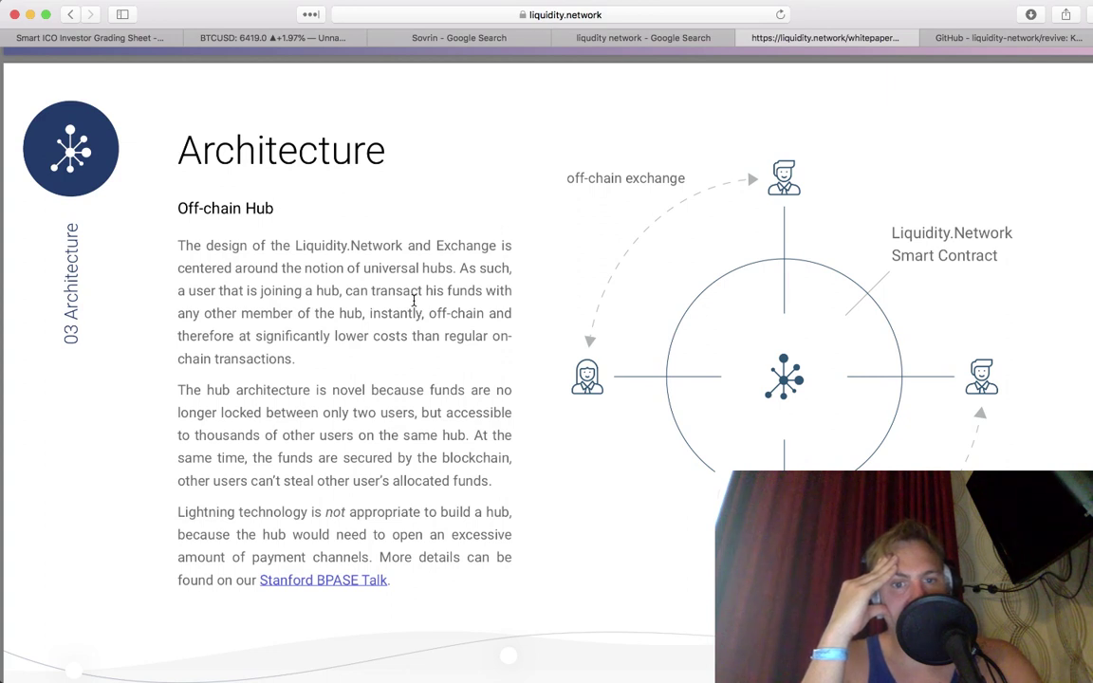
{"action": "scroll", "coordinate": [414, 300], "scroll_direction": "down", "scroll_amount": 1}
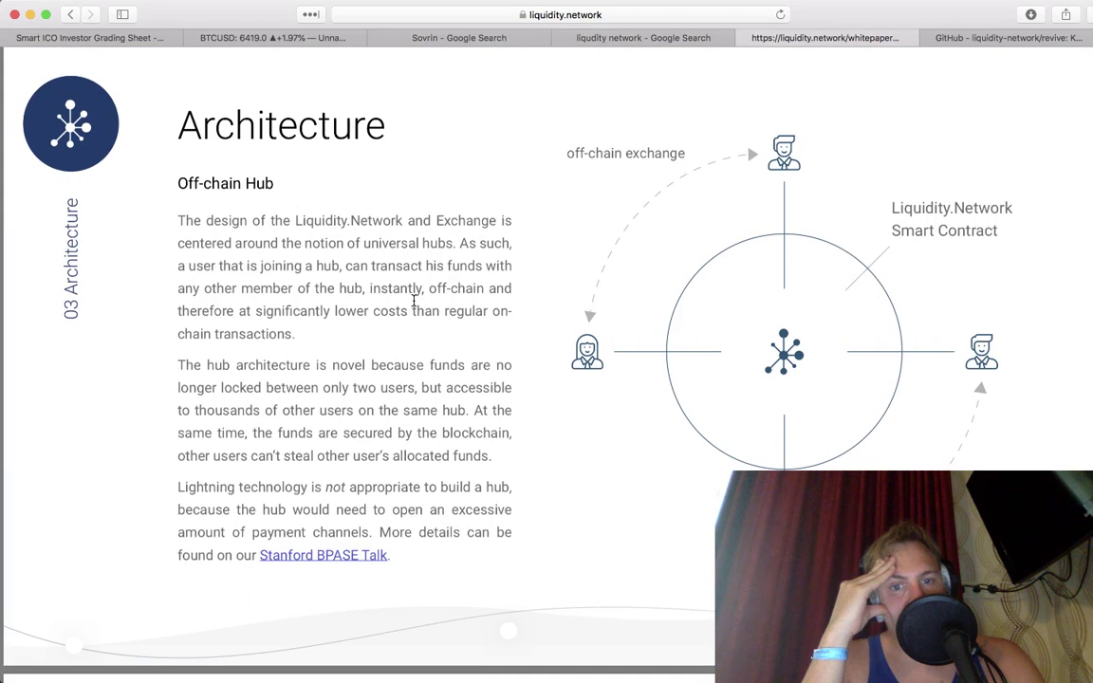